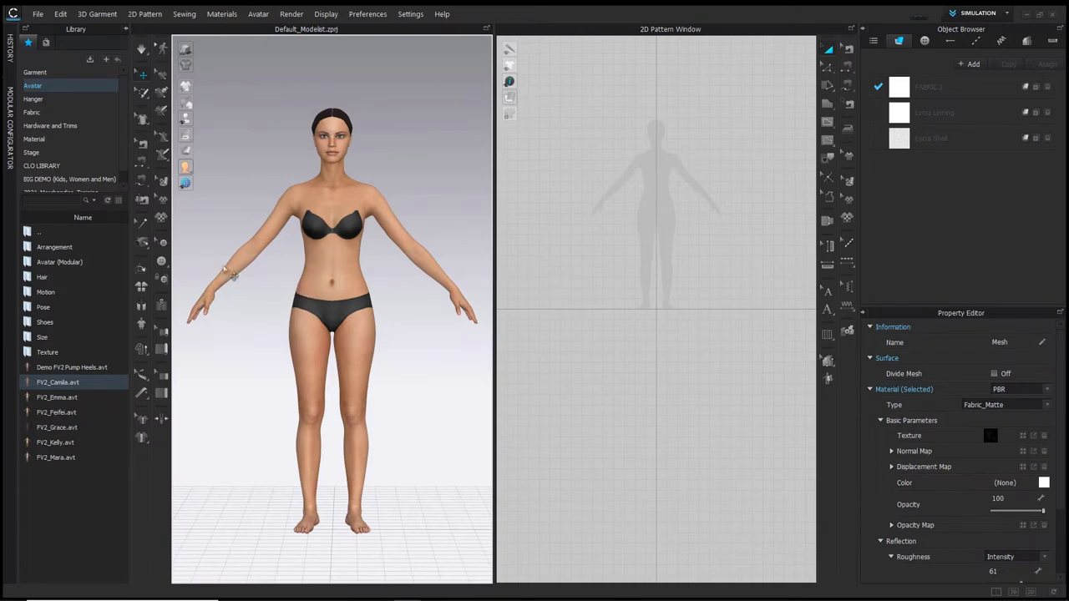
Replace the avatar's body texture with FV2_Camila_Nude.jpg from the FV2_Camila texture folder
{"action": "double_click", "coordinate": [66, 354]}
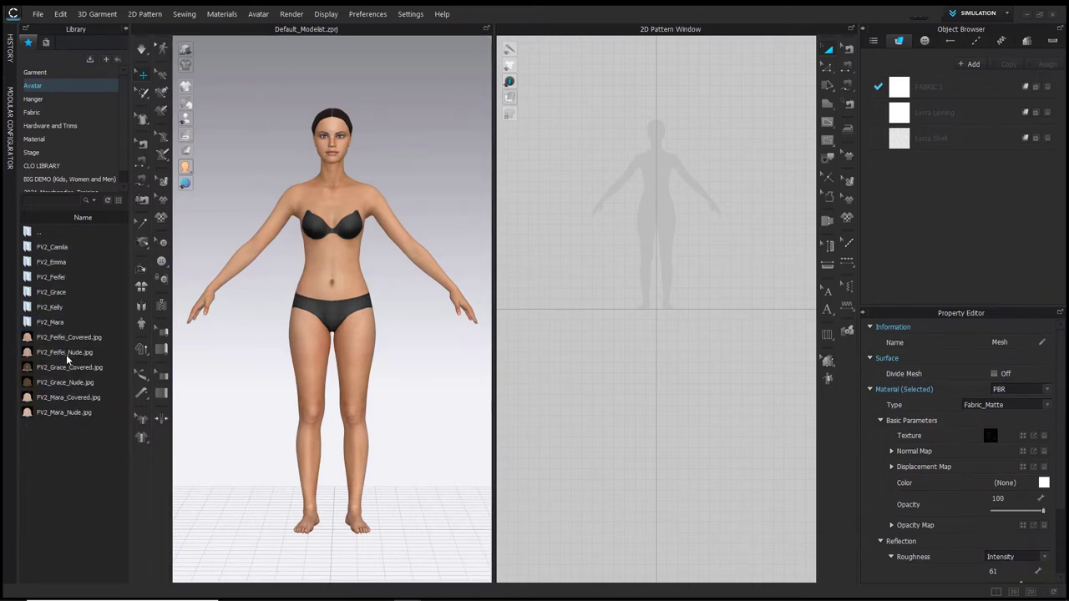
{"action": "double_click", "coordinate": [78, 248]}
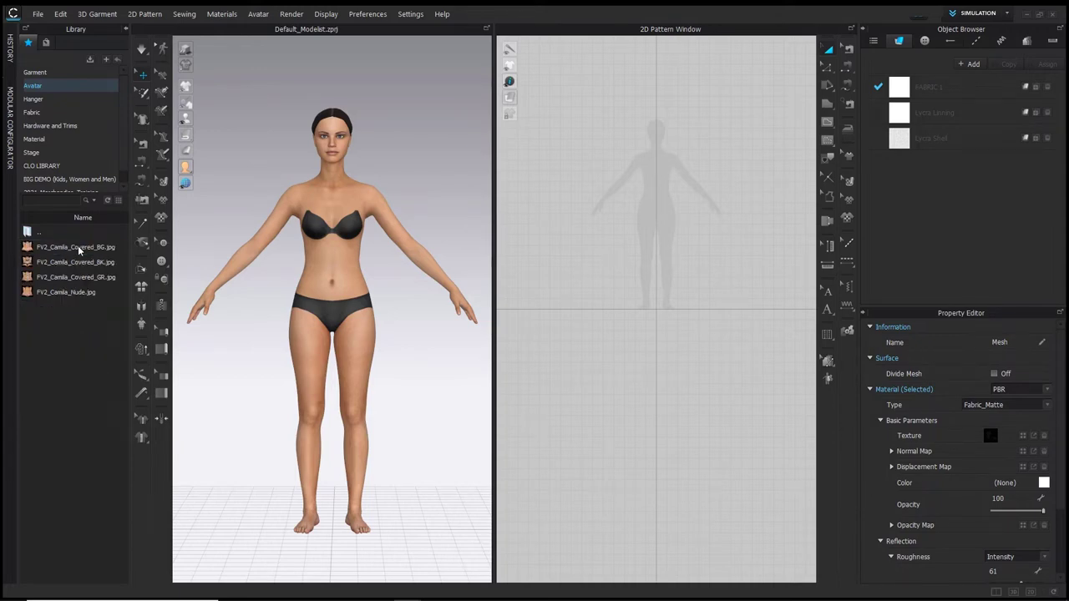
{"action": "mouse_move", "coordinate": [87, 251]}
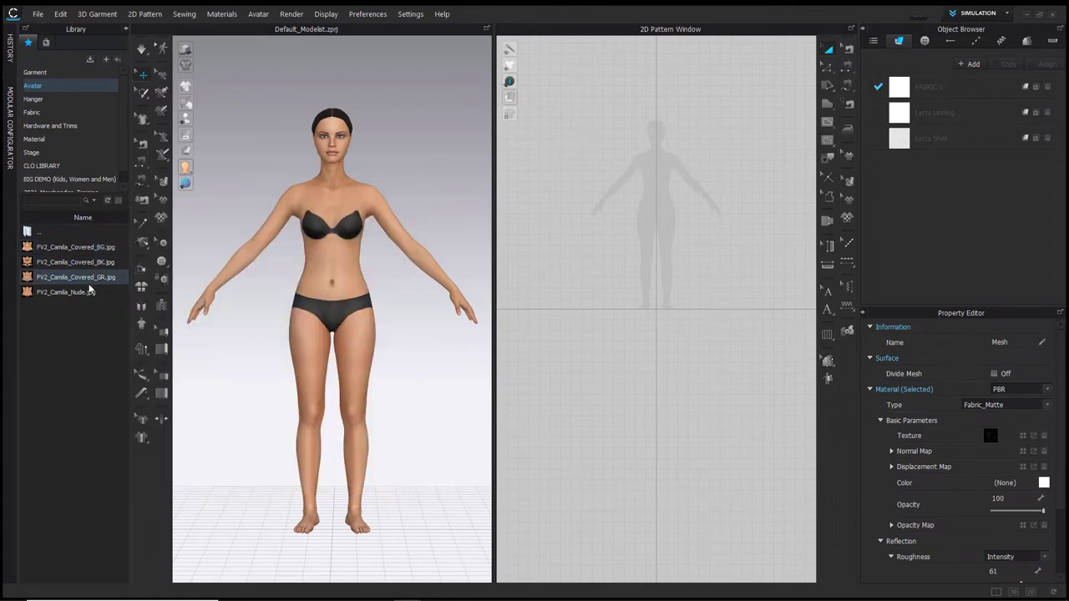
{"action": "mouse_move", "coordinate": [88, 293]}
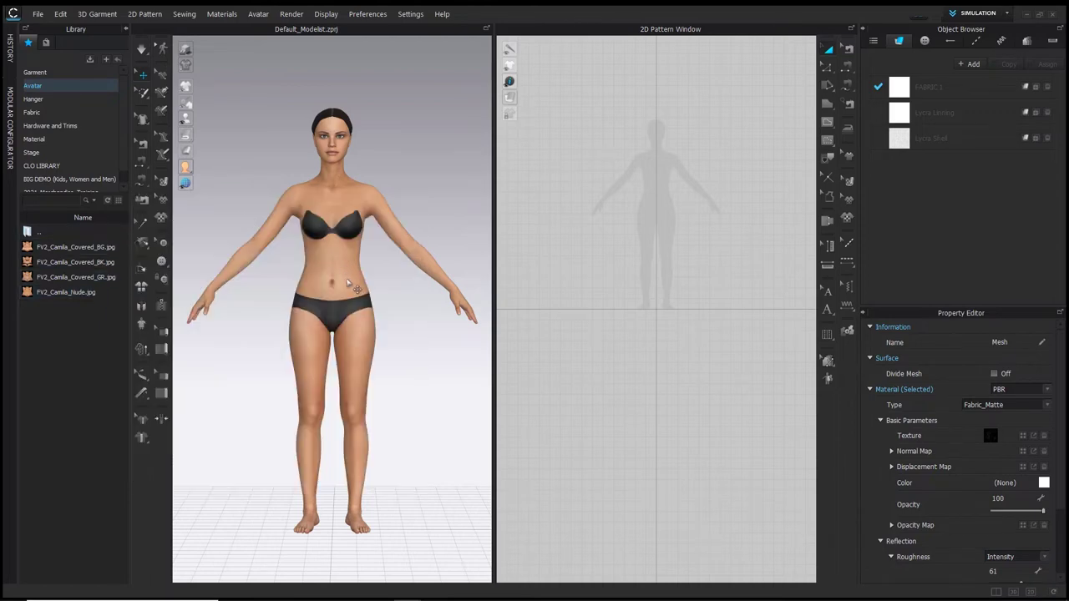
{"action": "left_click", "coordinate": [349, 282]}
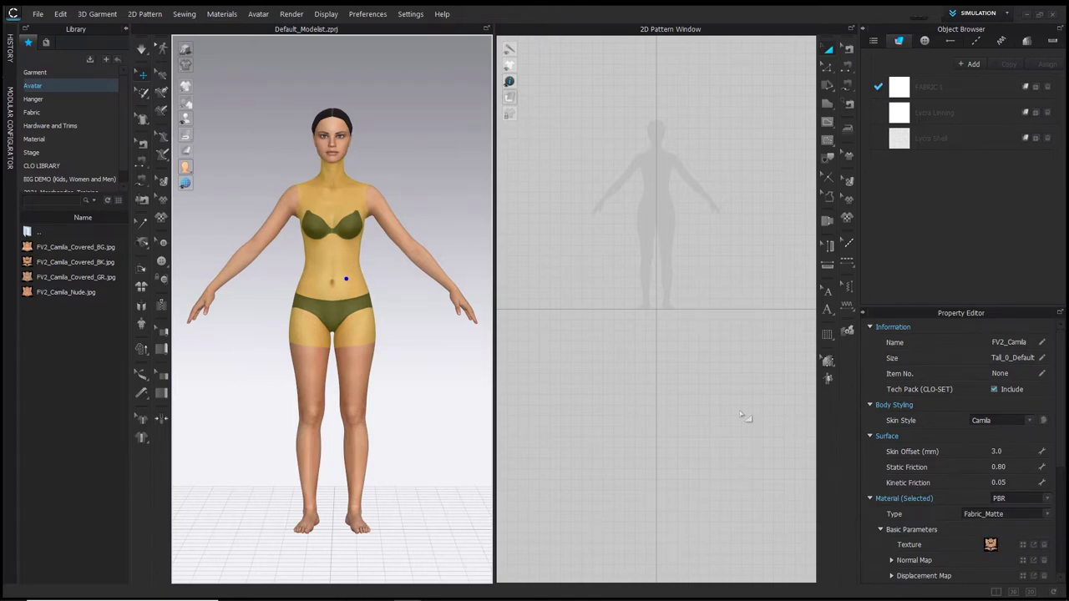
{"action": "left_click_drag", "start_coordinate": [96, 294], "coordinate": [1013, 545]}
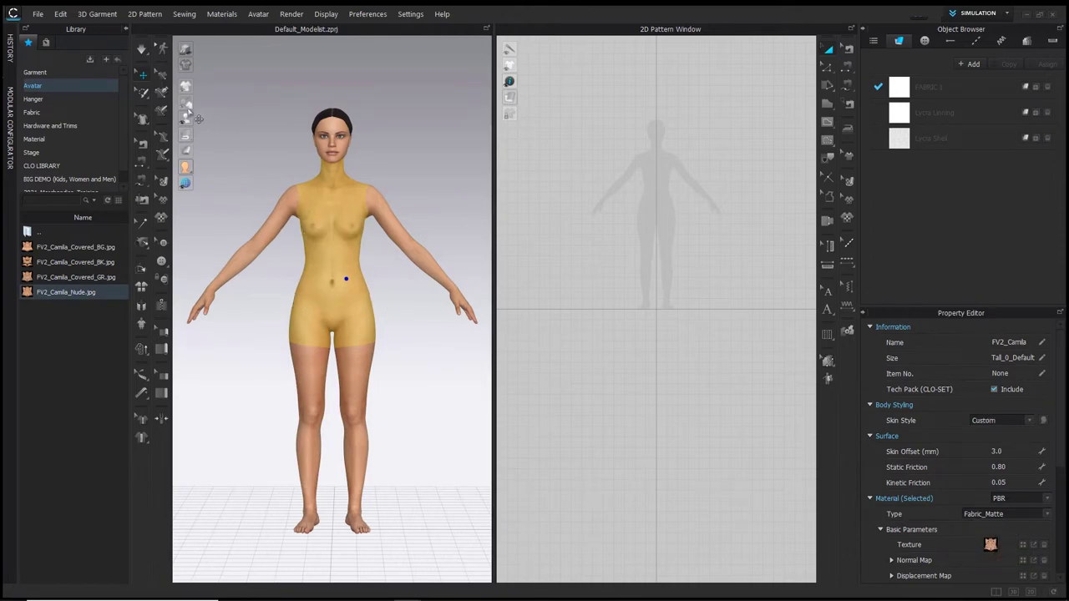
Spread the avatar's legs symmetrically apart by rotating a hip joint in the X-ray joint display, and restore the normal avatar display
{"action": "mouse_move", "coordinate": [187, 122]}
{"action": "left_click", "coordinate": [237, 122]}
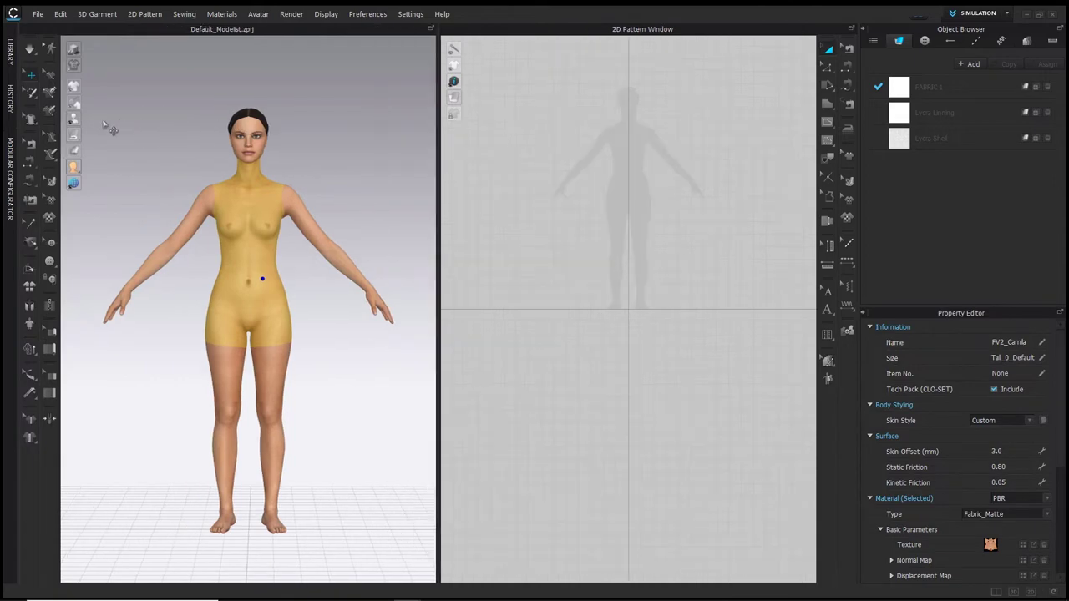
{"action": "mouse_move", "coordinate": [76, 122]}
{"action": "left_click", "coordinate": [139, 119]}
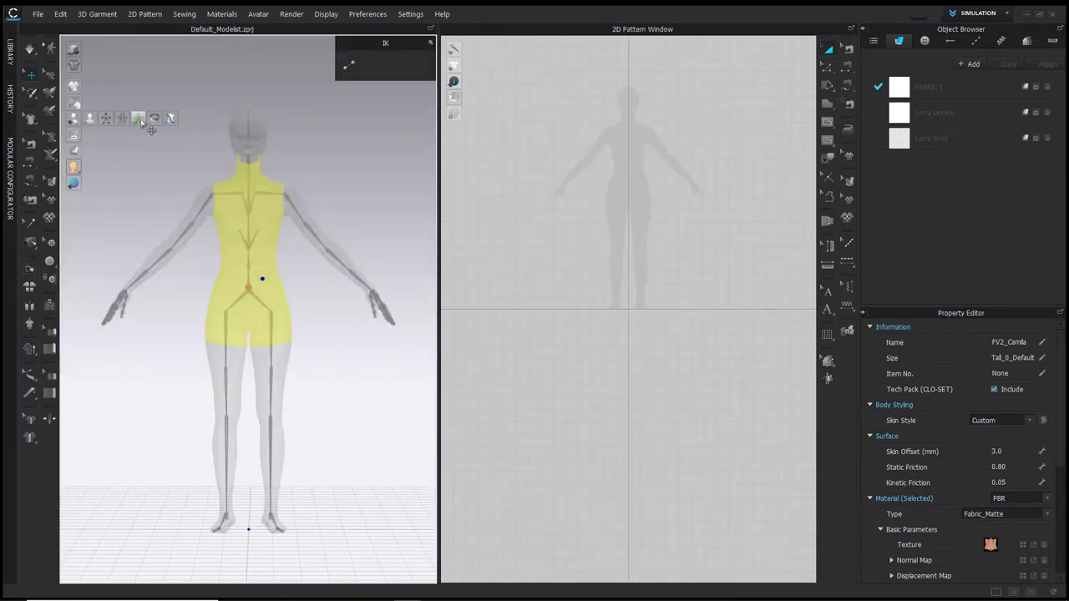
{"action": "left_click", "coordinate": [271, 314]}
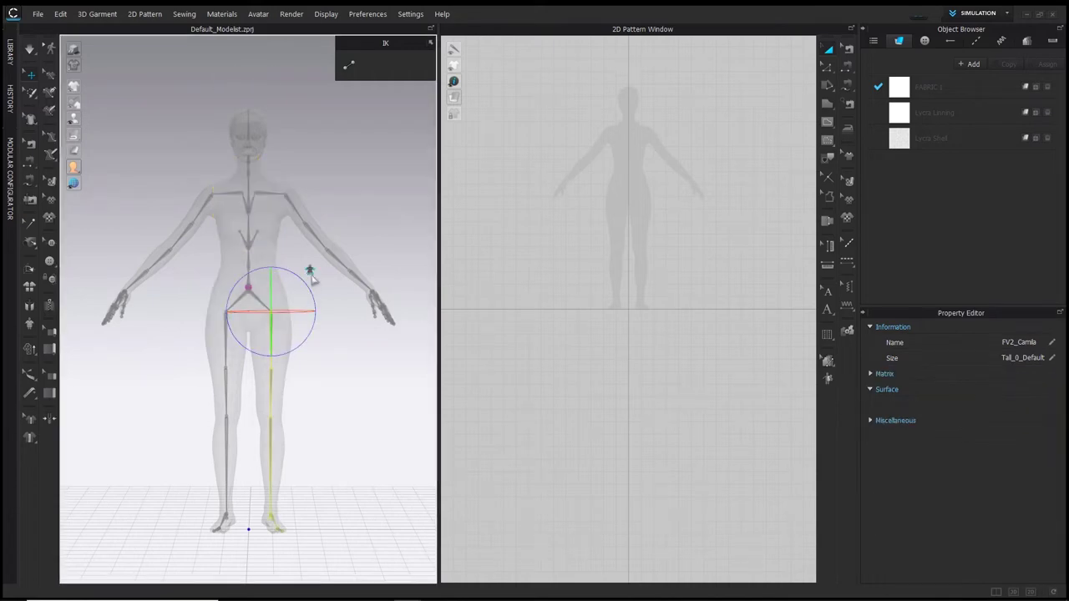
{"action": "left_click_drag", "start_coordinate": [309, 290], "coordinate": [301, 282]}
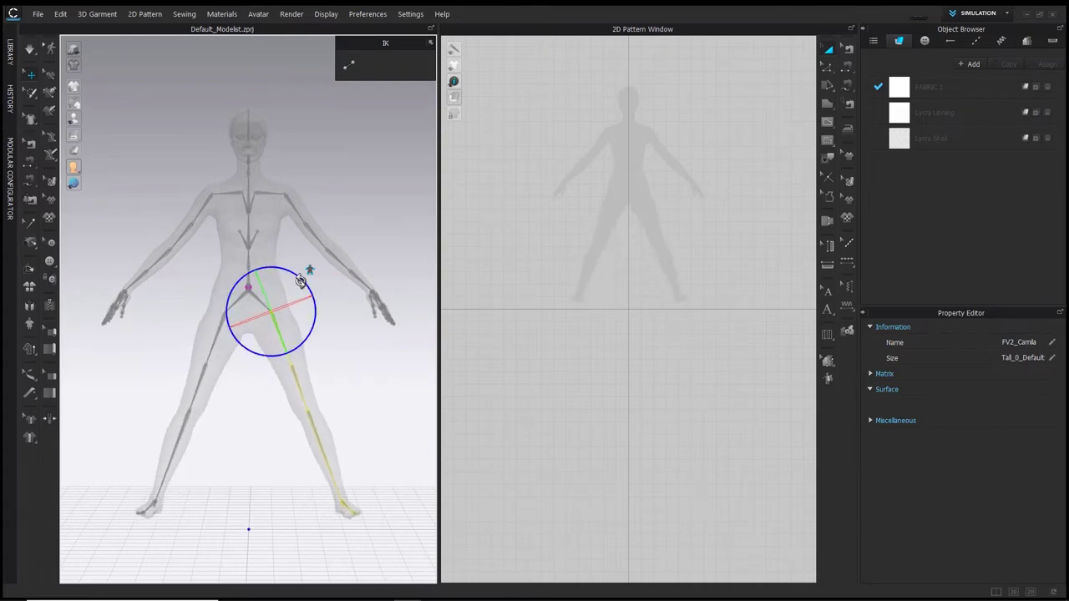
{"action": "mouse_move", "coordinate": [74, 117]}
{"action": "left_click", "coordinate": [139, 119]}
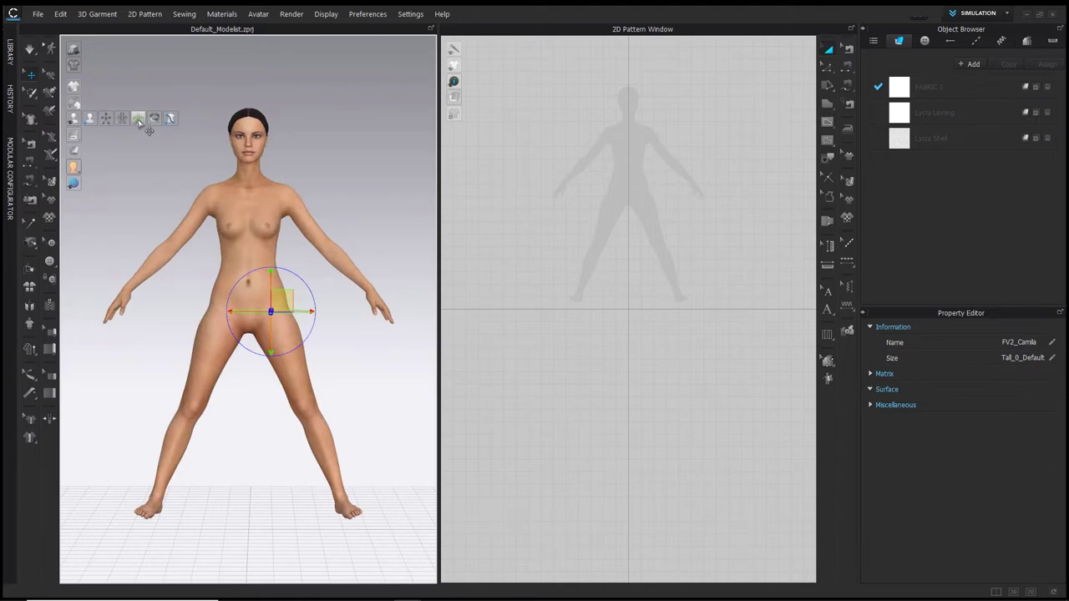
{"action": "left_click", "coordinate": [310, 125]}
Start a bikini cup outline with 3D Pen (Avatar), drawing a top edge about 10 mm long on the avatar's right upper chest
{"action": "left_click", "coordinate": [53, 158]}
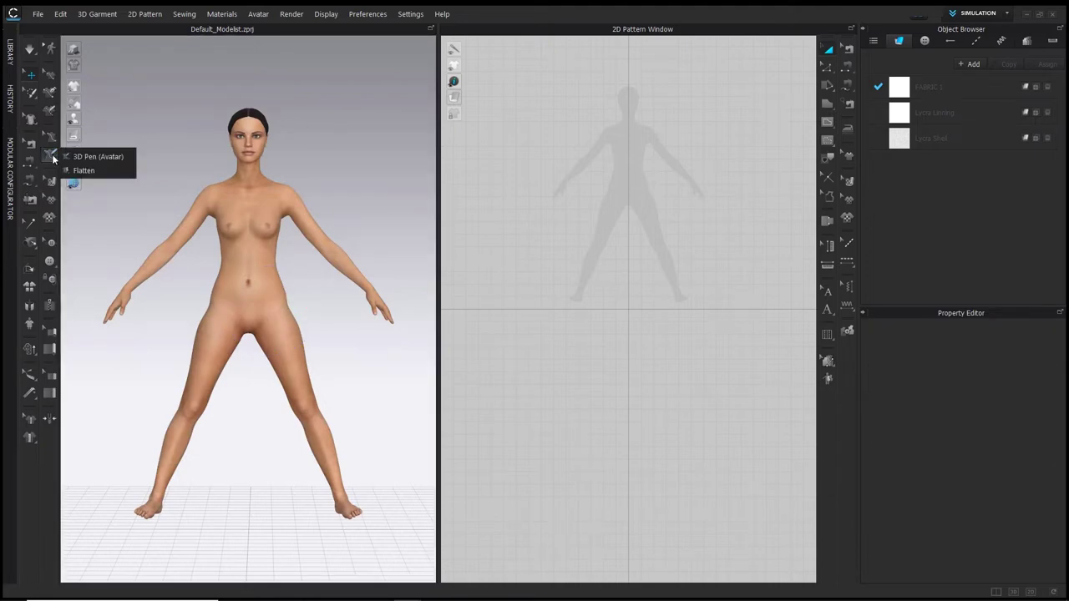
{"action": "left_click", "coordinate": [114, 157]}
{"action": "scroll", "coordinate": [236, 188], "scroll_direction": "up", "scroll_amount": 5}
{"action": "middle_click_drag", "start_coordinate": [226, 183], "coordinate": [239, 357]}
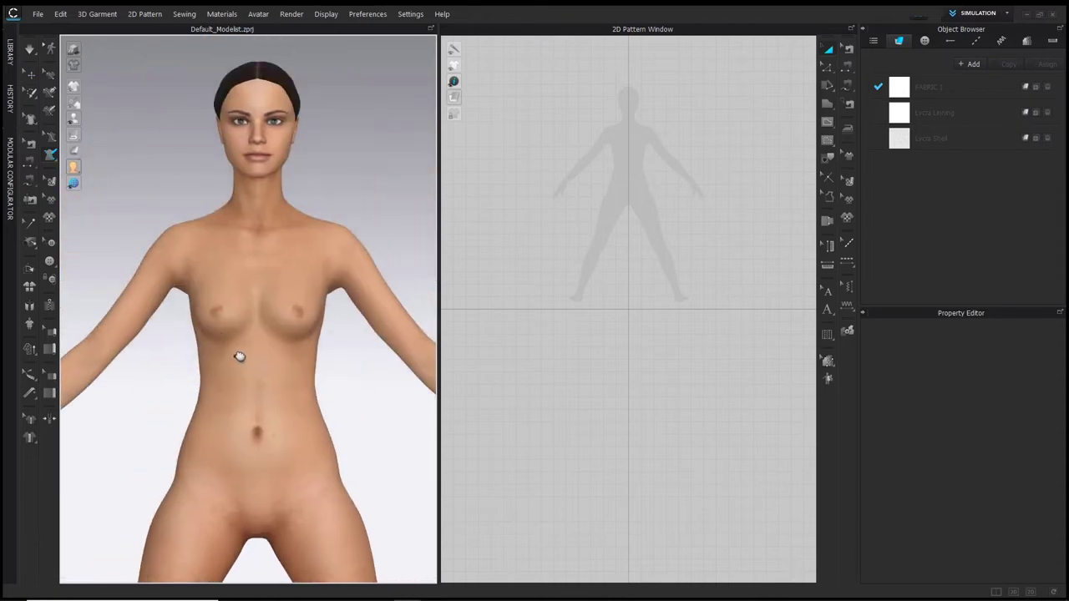
{"action": "scroll", "coordinate": [211, 309], "scroll_direction": "up", "scroll_amount": 7}
{"action": "middle_click_drag", "start_coordinate": [217, 268], "coordinate": [282, 289]}
{"action": "left_click", "coordinate": [238, 227]}
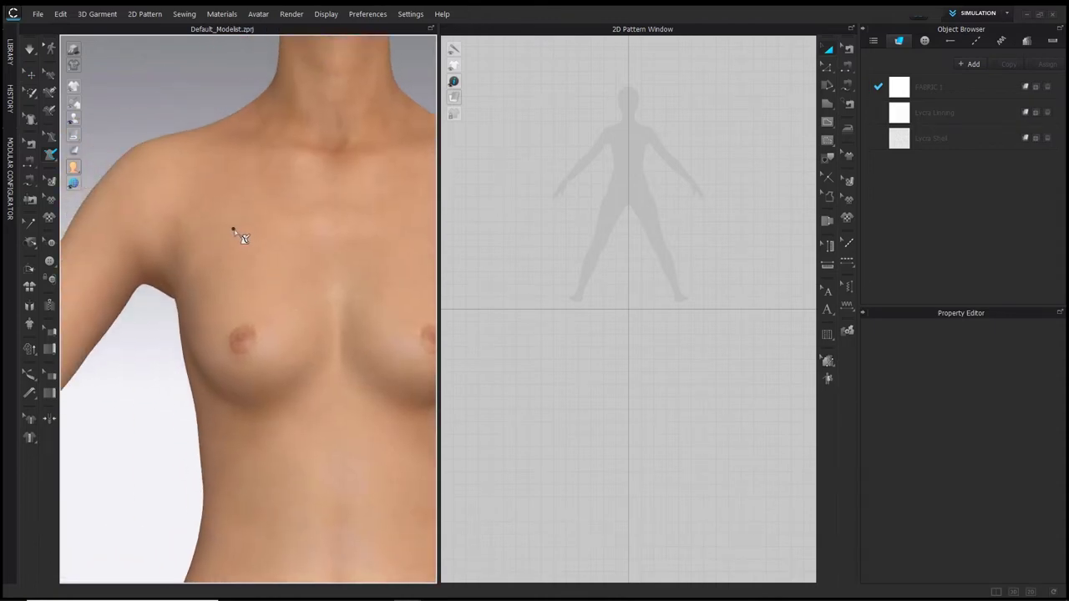
{"action": "scroll", "coordinate": [244, 229], "scroll_direction": "up", "scroll_amount": 2}
{"action": "middle_click_drag", "start_coordinate": [251, 229], "coordinate": [240, 269]}
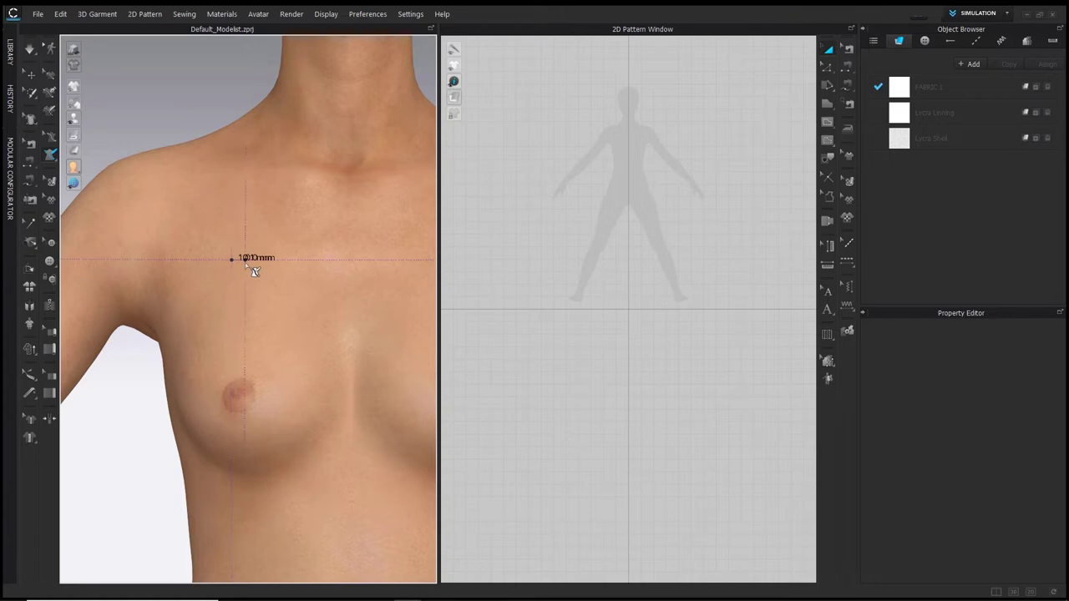
{"action": "left_click", "coordinate": [244, 261]}
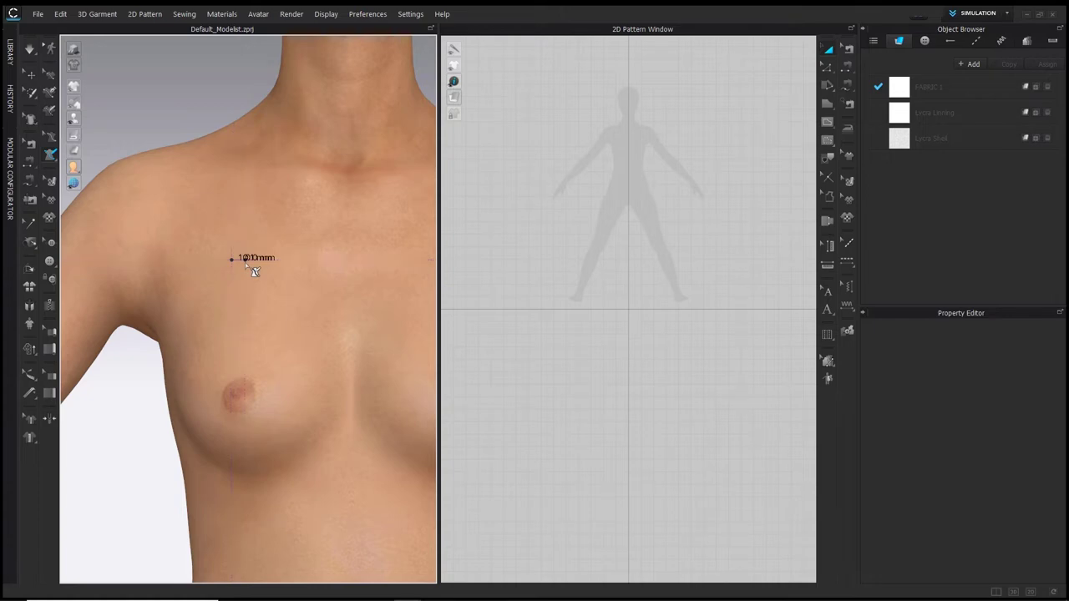
Complete the closed cup outline with a curved inner edge, a short straight side, a rounded lower edge about 135 mm and an outer edge about 144 mm
{"action": "left_click", "coordinate": [303, 342], "text": "ctrl"}
{"action": "left_click", "coordinate": [325, 415]}
{"action": "left_click", "coordinate": [326, 442]}
{"action": "right_click_drag", "start_coordinate": [326, 443], "coordinate": [346, 446]}
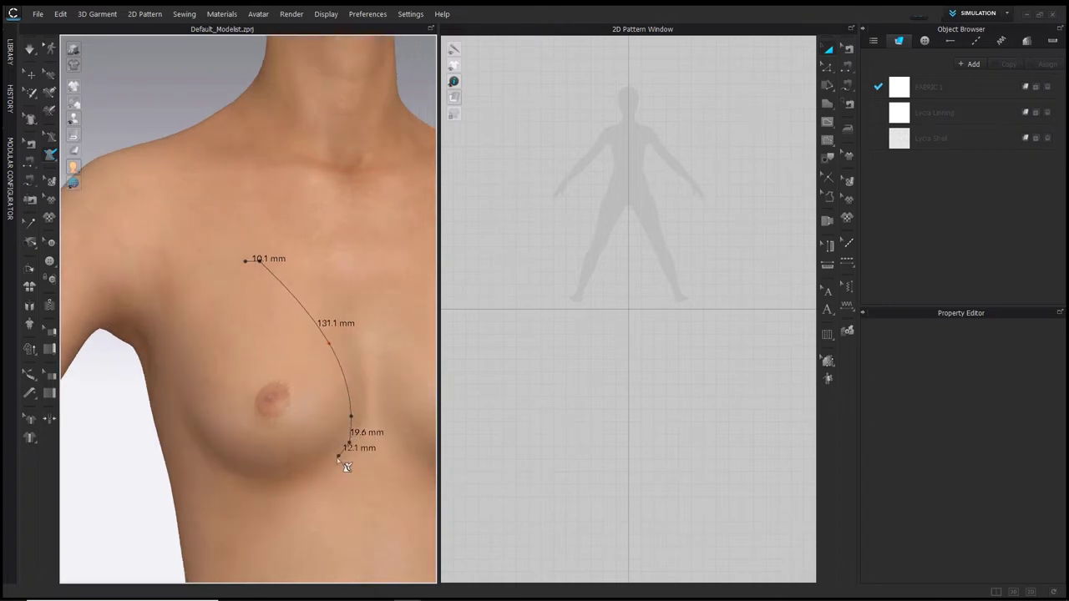
{"action": "left_click", "coordinate": [311, 473], "text": "ctrl"}
{"action": "left_click", "coordinate": [238, 478], "text": "ctrl"}
{"action": "left_click", "coordinate": [245, 263]}
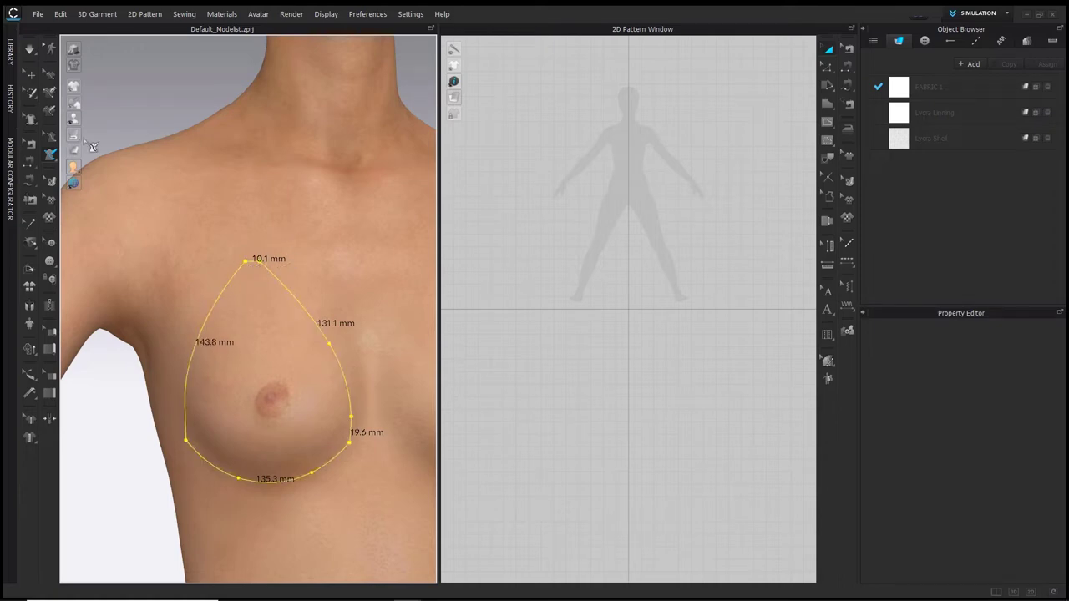
Flatten the outlined cup area on the avatar into a 2D pattern piece
{"action": "left_click", "coordinate": [53, 155]}
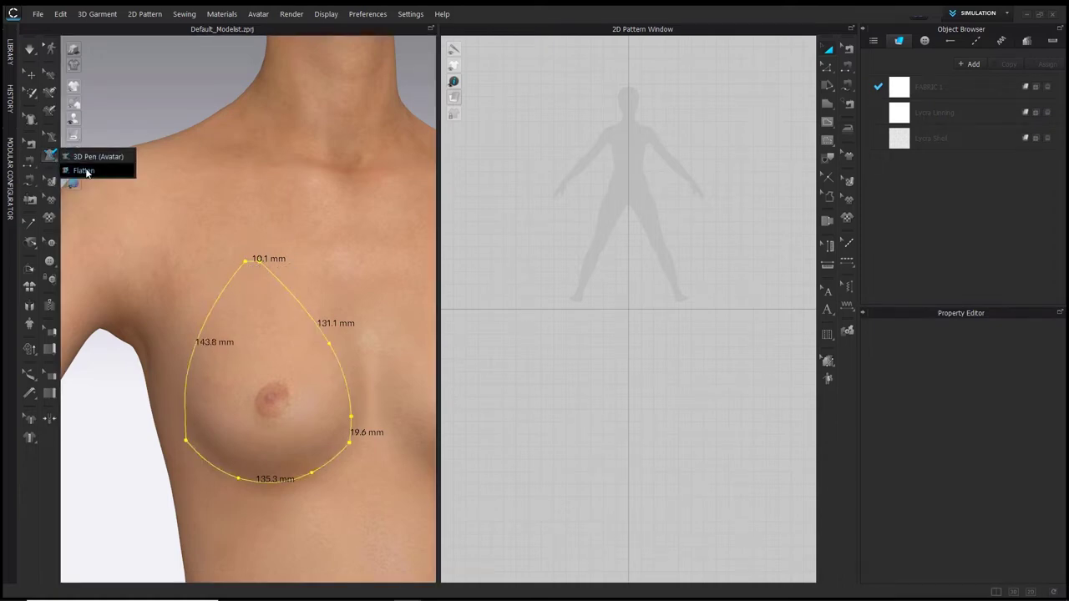
{"action": "left_click", "coordinate": [79, 169]}
{"action": "left_click", "coordinate": [255, 330]}
{"action": "key", "text": "Return"}
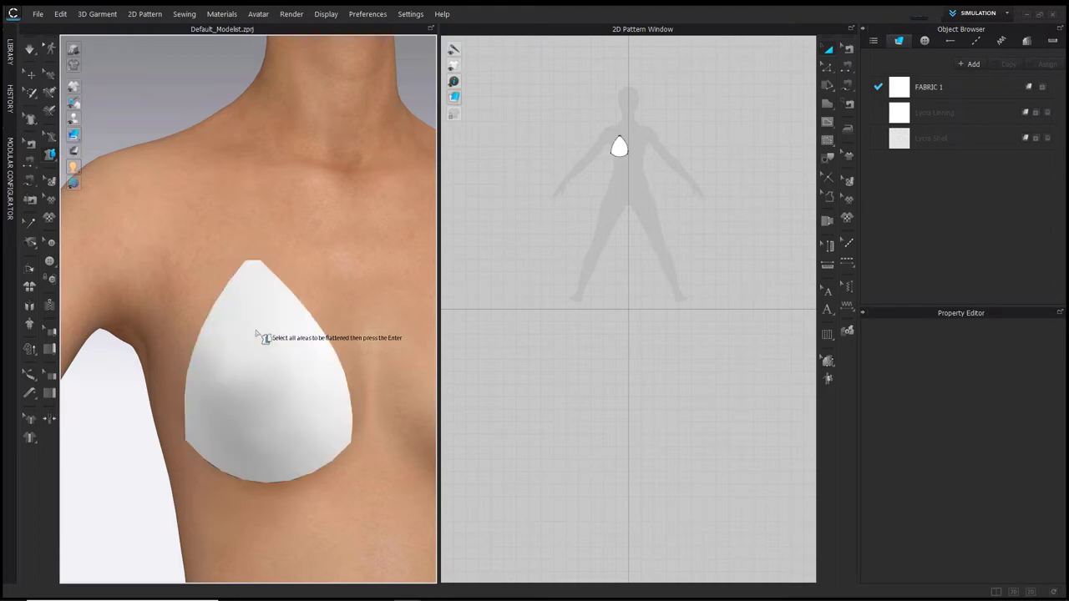
Start the right half of the bikini bottom with 3D Pen (Avatar), drawing a waist curve about 203 mm and a centre-front line about 116 mm
{"action": "scroll", "coordinate": [296, 370], "scroll_direction": "down", "scroll_amount": 2}
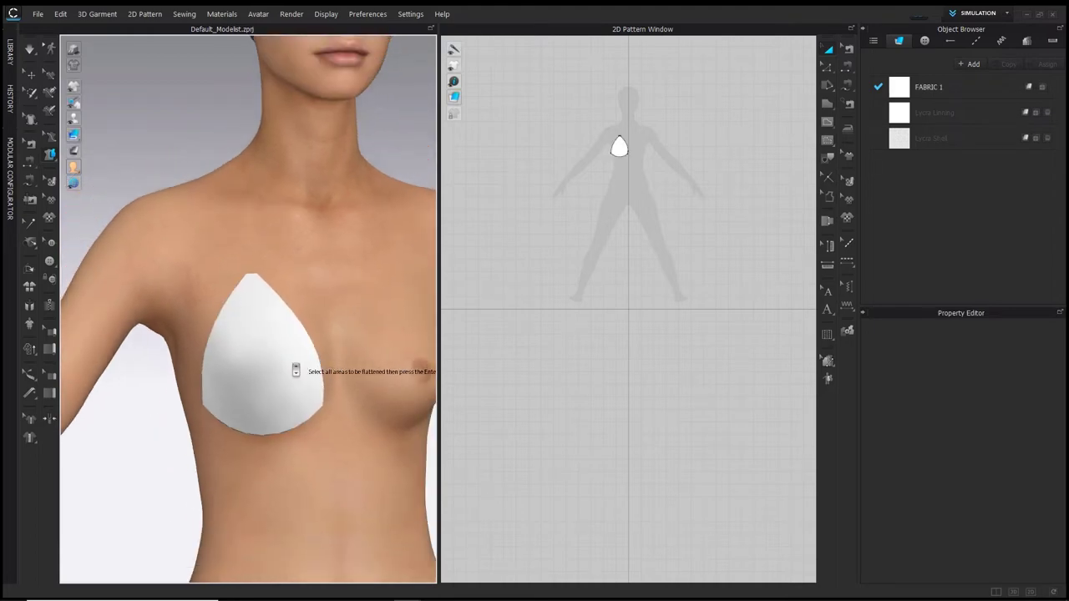
{"action": "middle_click_drag", "start_coordinate": [295, 370], "coordinate": [272, 118]}
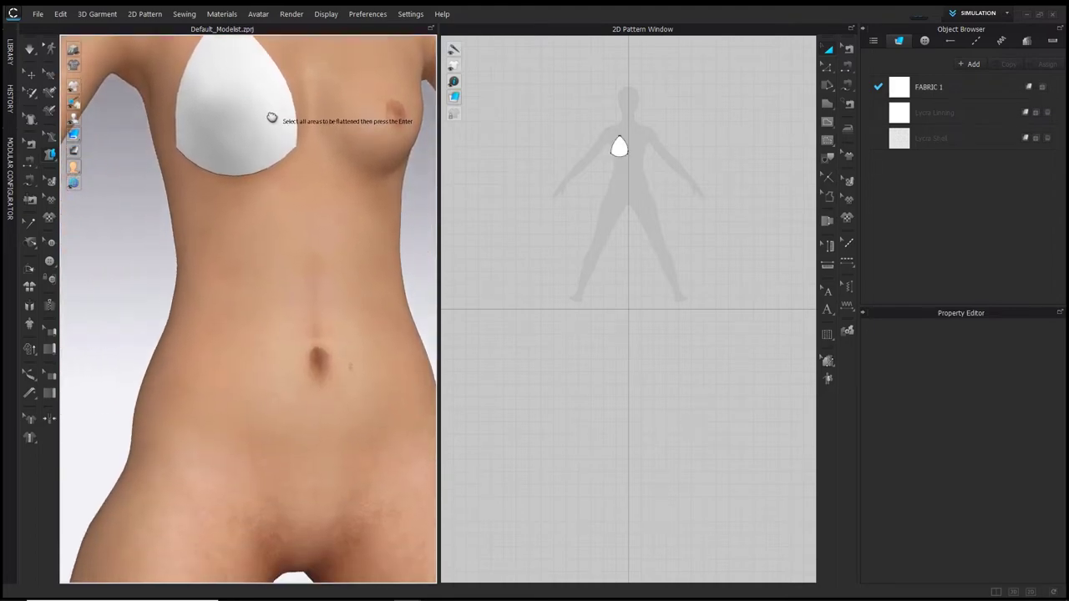
{"action": "left_click", "coordinate": [51, 155]}
{"action": "left_click", "coordinate": [74, 157]}
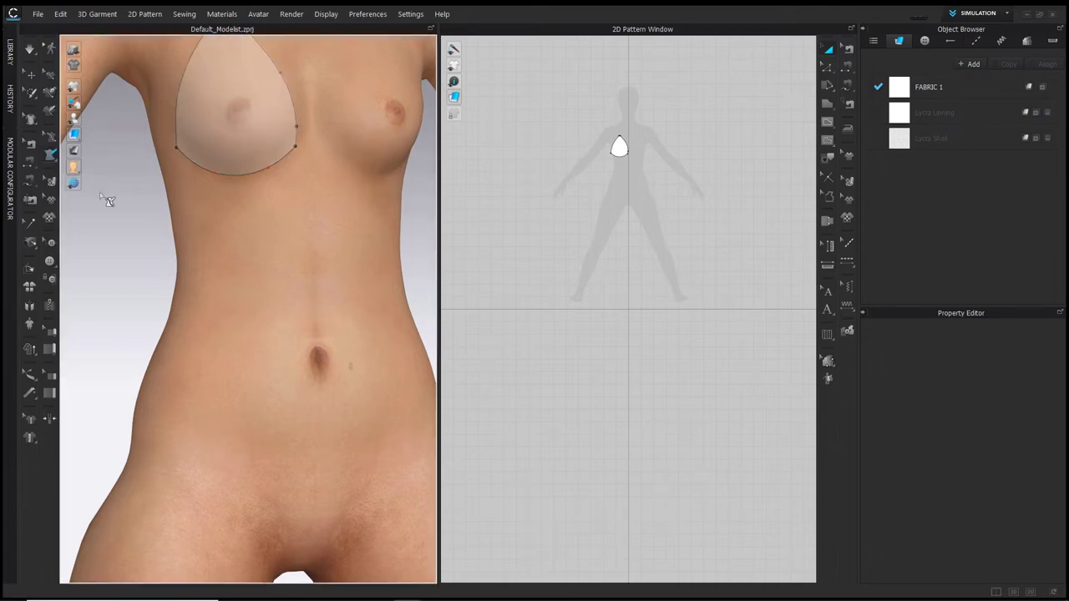
{"action": "right_click_drag", "start_coordinate": [286, 428], "coordinate": [213, 397]}
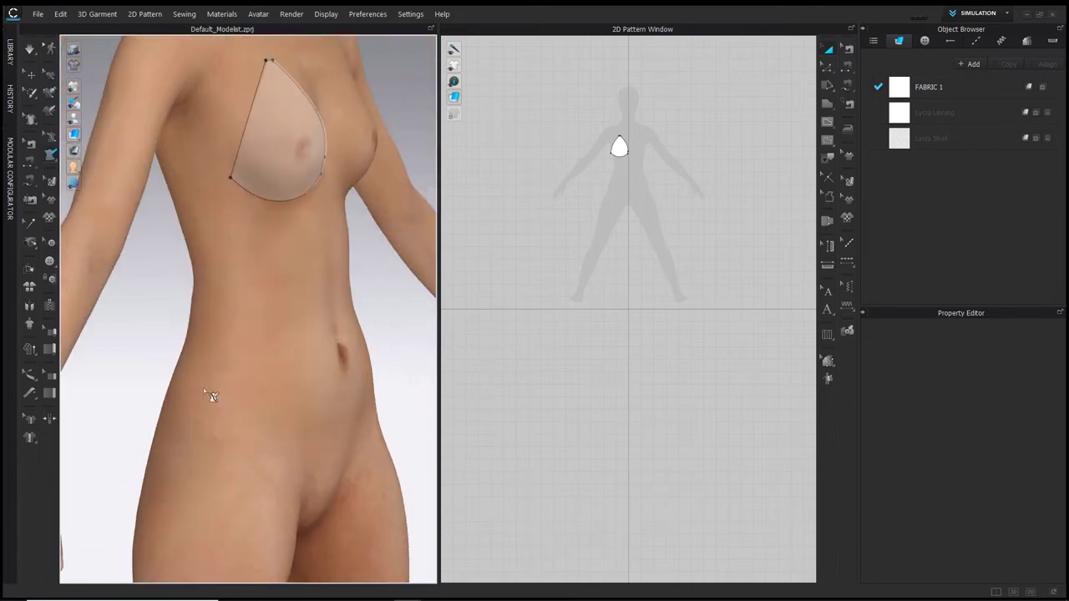
{"action": "scroll", "coordinate": [198, 387], "scroll_direction": "up", "scroll_amount": 5}
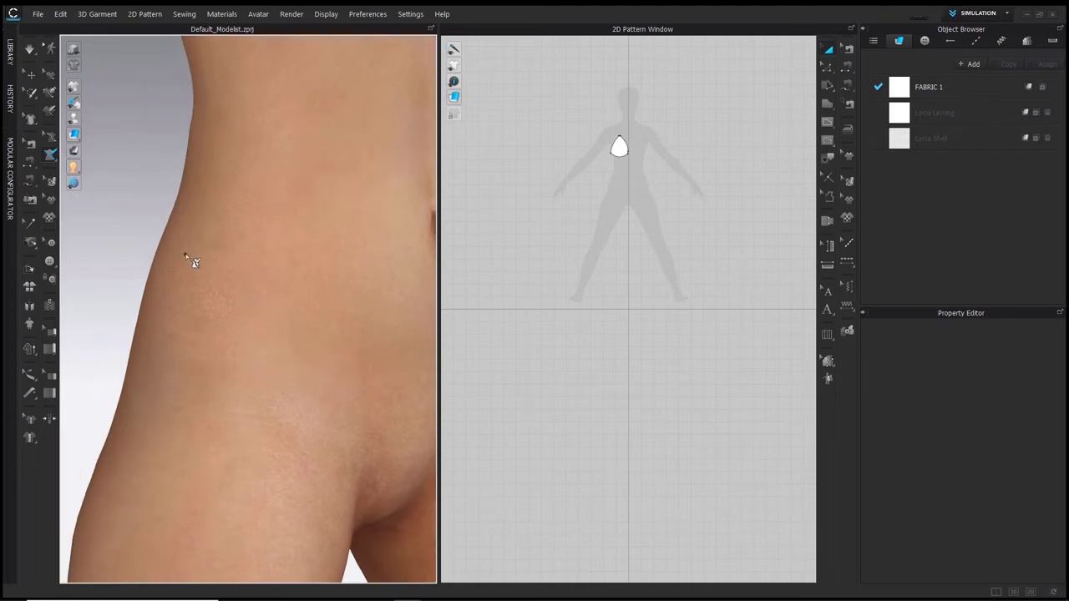
{"action": "left_click", "coordinate": [211, 247]}
{"action": "right_click_drag", "start_coordinate": [218, 256], "coordinate": [245, 306]}
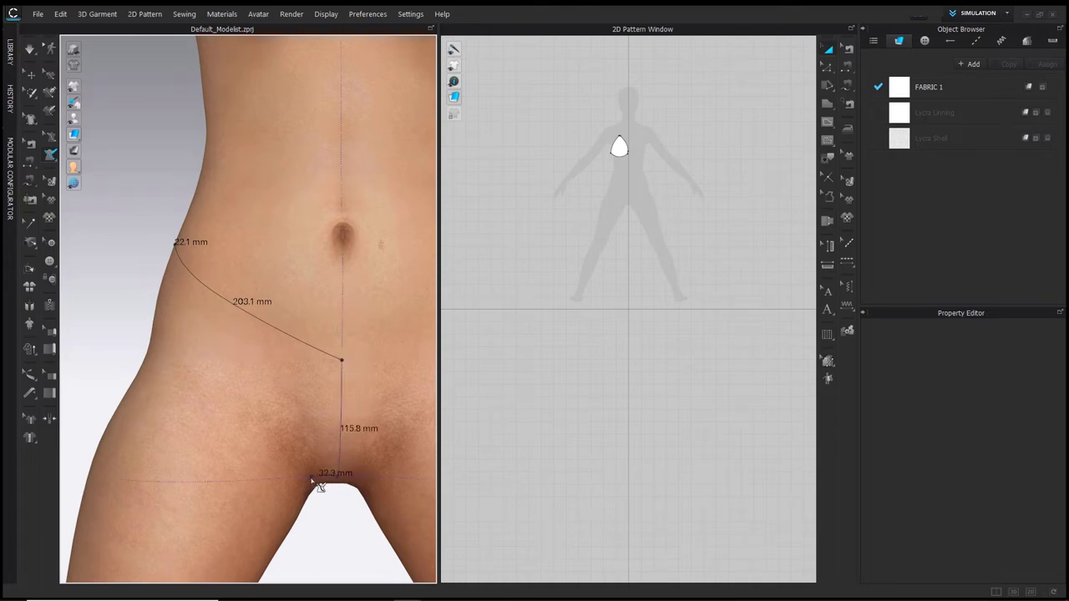
Draw the bikini bottom's leg-opening curve about 244 mm and close the outline along the hip with a side edge about 36 mm
{"action": "right_click_drag", "start_coordinate": [189, 330], "coordinate": [287, 353]}
{"action": "left_click", "coordinate": [263, 377], "text": "ctrl"}
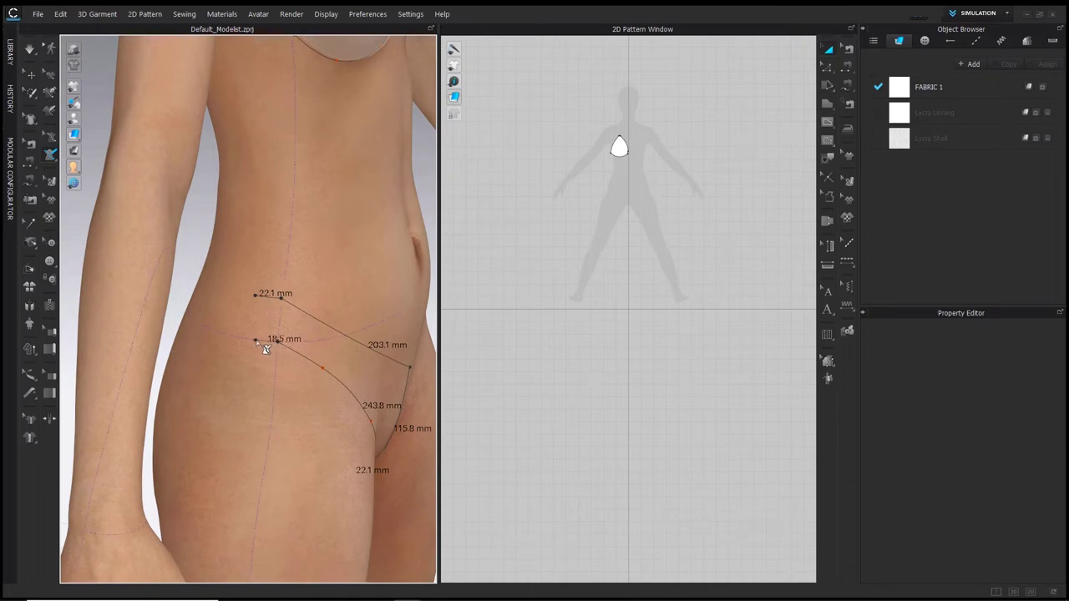
{"action": "left_click", "coordinate": [255, 295]}
{"action": "right_click_drag", "start_coordinate": [260, 302], "coordinate": [221, 302]}
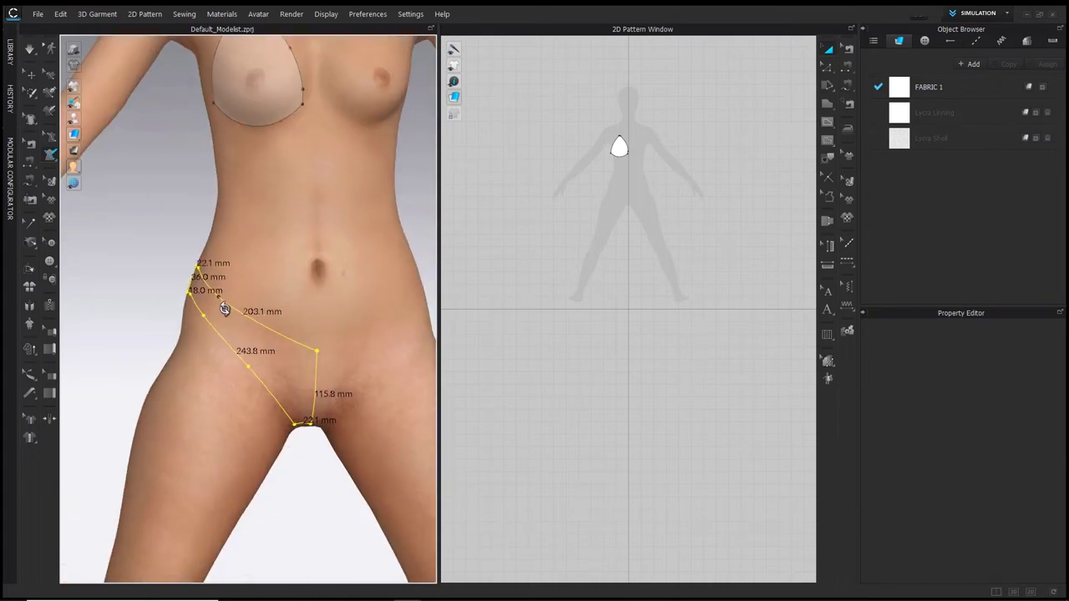
Flatten the outlined half bikini bottom into a 2D pattern piece
{"action": "scroll", "coordinate": [284, 300], "scroll_direction": "down", "scroll_amount": 1}
{"action": "scroll", "coordinate": [284, 299], "scroll_direction": "down", "scroll_amount": 2}
{"action": "left_click", "coordinate": [52, 156]}
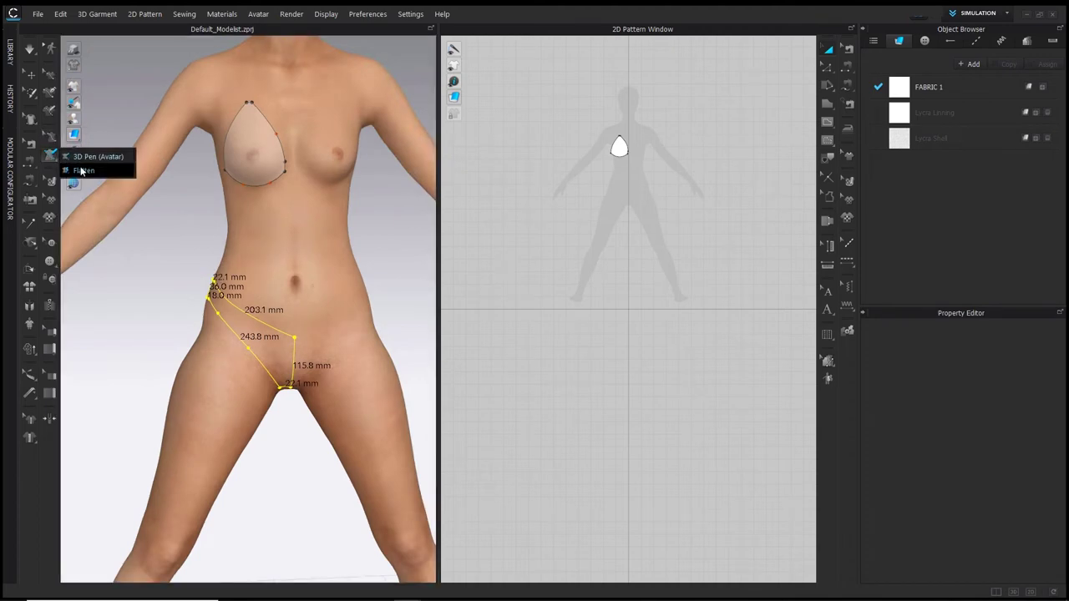
{"action": "left_click", "coordinate": [81, 171]}
{"action": "left_click", "coordinate": [278, 362]}
{"action": "key", "text": "Return"}
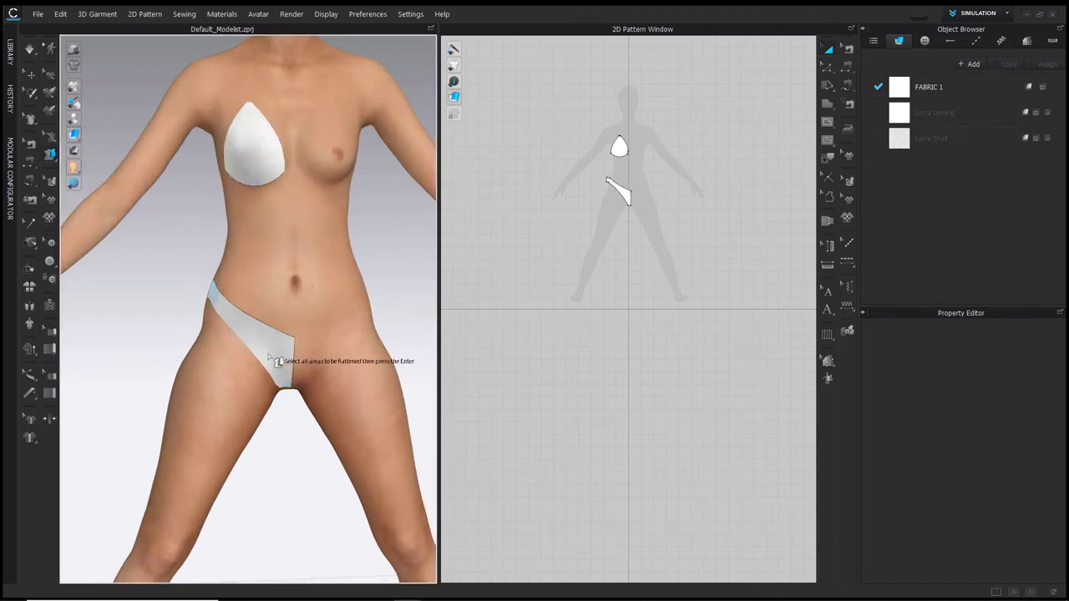
Use Edit Pattern to reposition the cup's lower inner corner point so it lines up with the inner edge
{"action": "scroll", "coordinate": [606, 196], "scroll_direction": "up", "scroll_amount": 5}
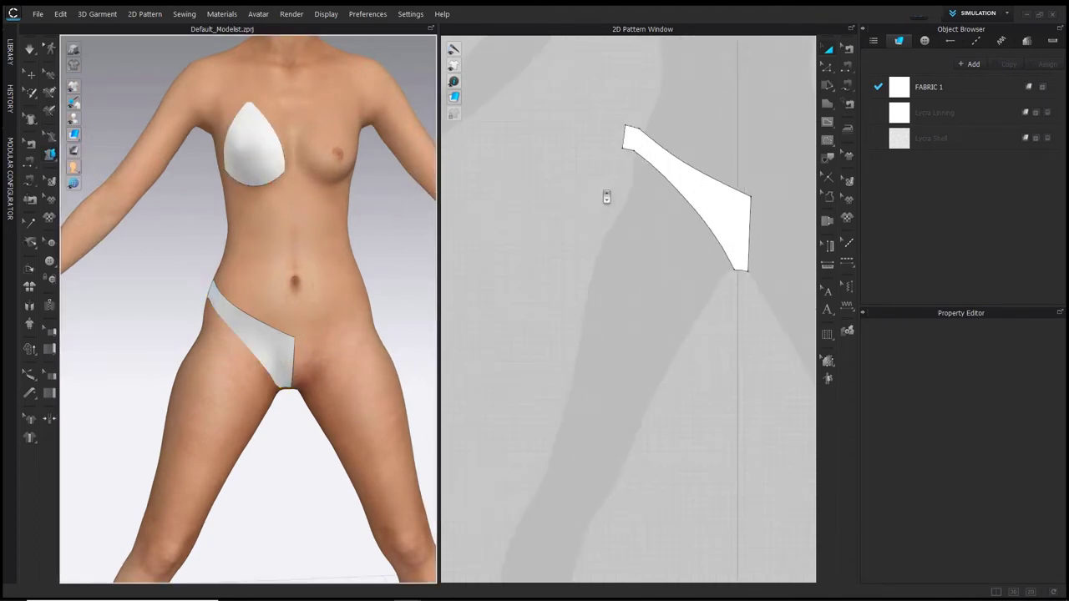
{"action": "left_click", "coordinate": [827, 49]}
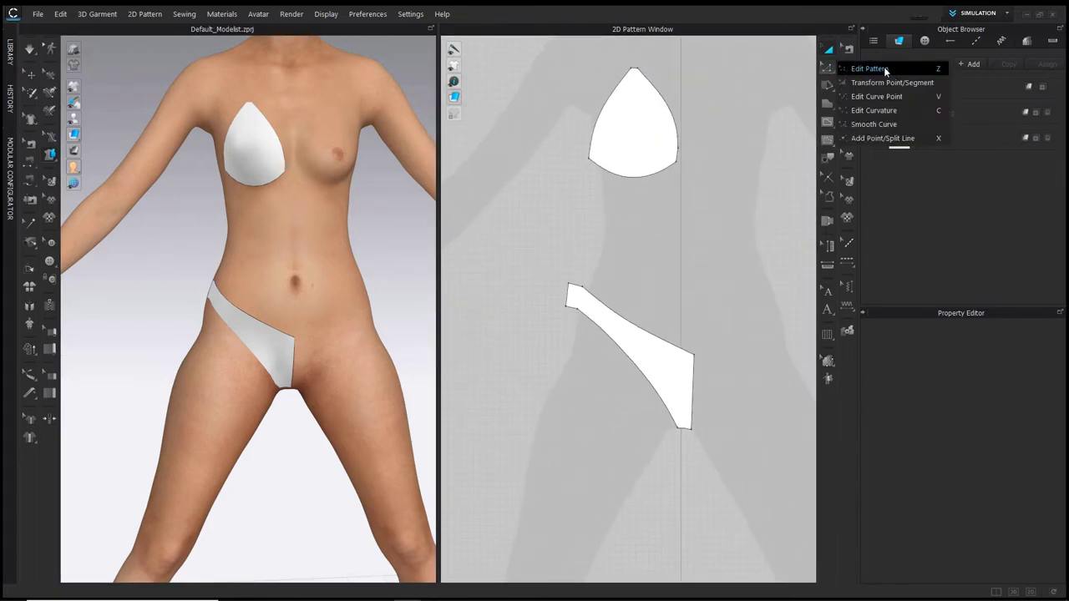
{"action": "left_click", "coordinate": [885, 70]}
{"action": "scroll", "coordinate": [722, 139], "scroll_direction": "up", "scroll_amount": 5}
{"action": "left_click", "coordinate": [501, 277]}
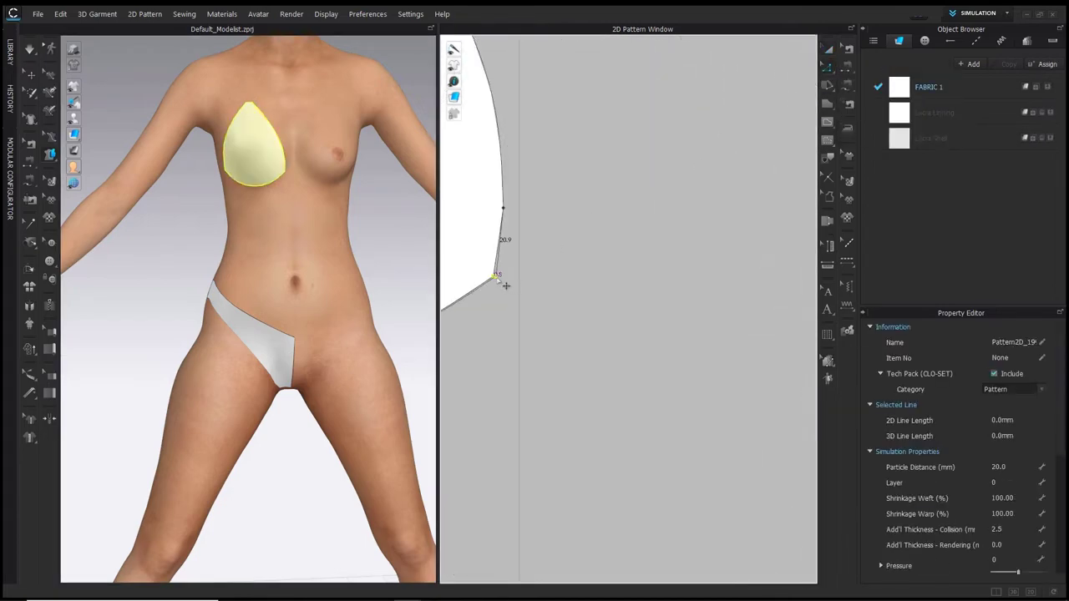
{"action": "scroll", "coordinate": [511, 285], "scroll_direction": "down", "scroll_amount": 4}
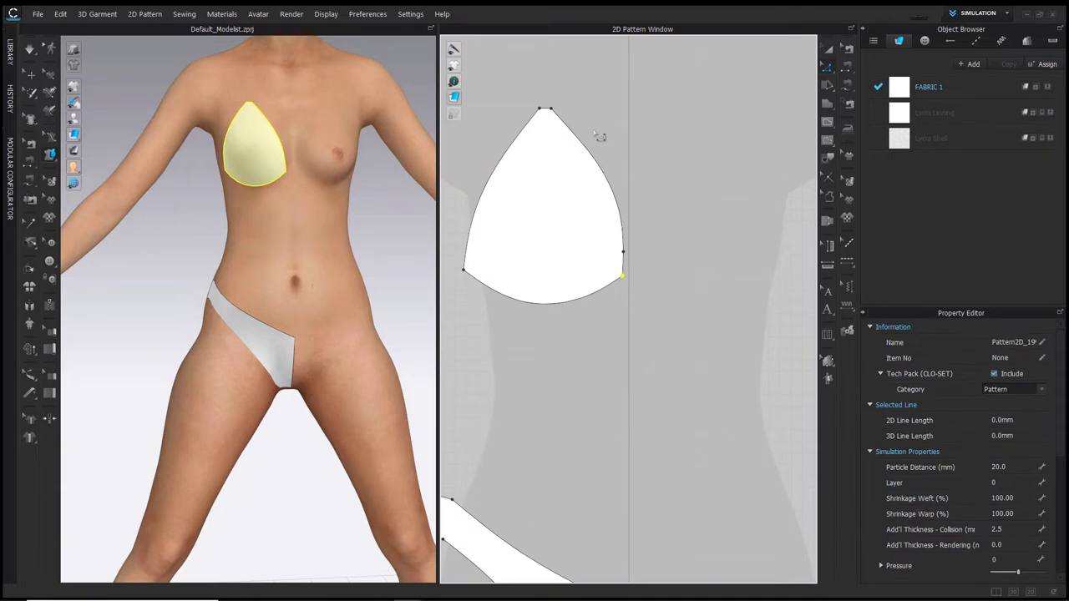
Smooth the cup's inner edge into a curve about 142 mm long and soften the point above its lower corner
{"action": "left_click", "coordinate": [831, 65]}
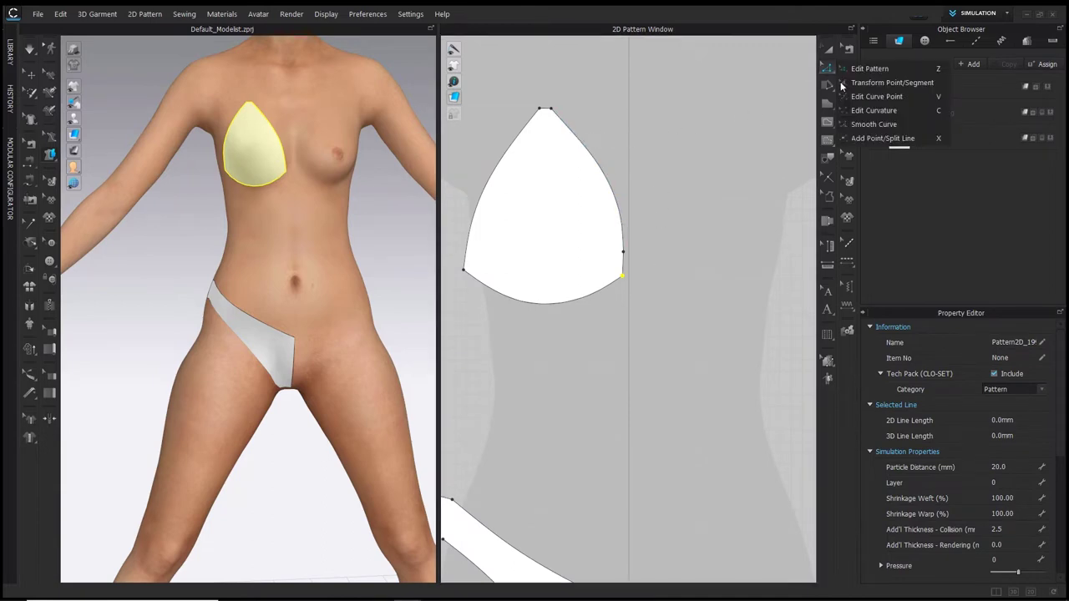
{"action": "left_click", "coordinate": [868, 124]}
{"action": "left_click", "coordinate": [561, 117]}
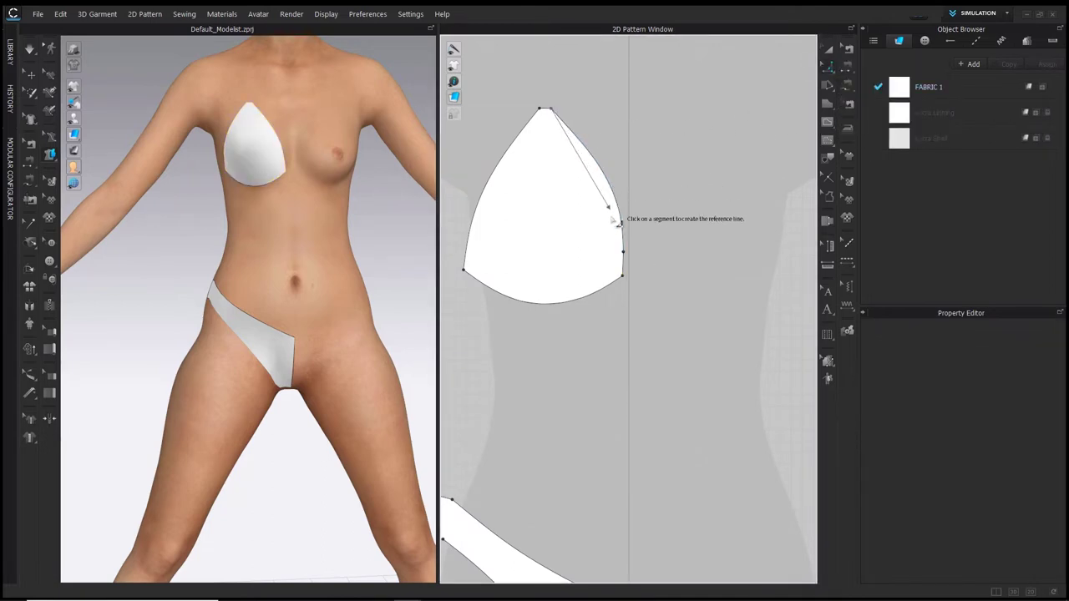
{"action": "left_click_drag", "start_coordinate": [590, 187], "coordinate": [610, 186]}
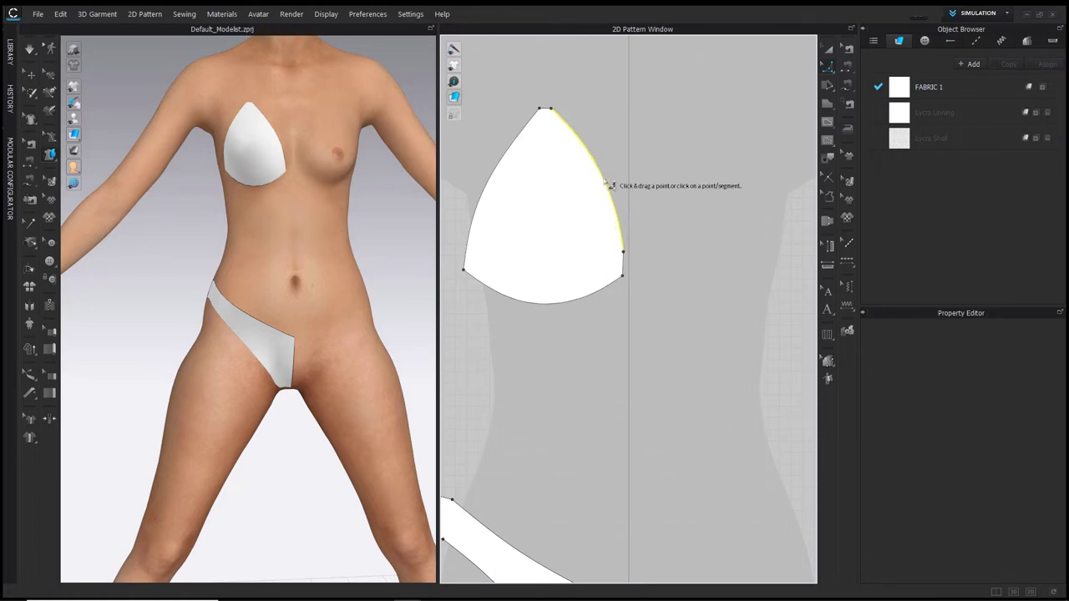
{"action": "left_click", "coordinate": [612, 185]}
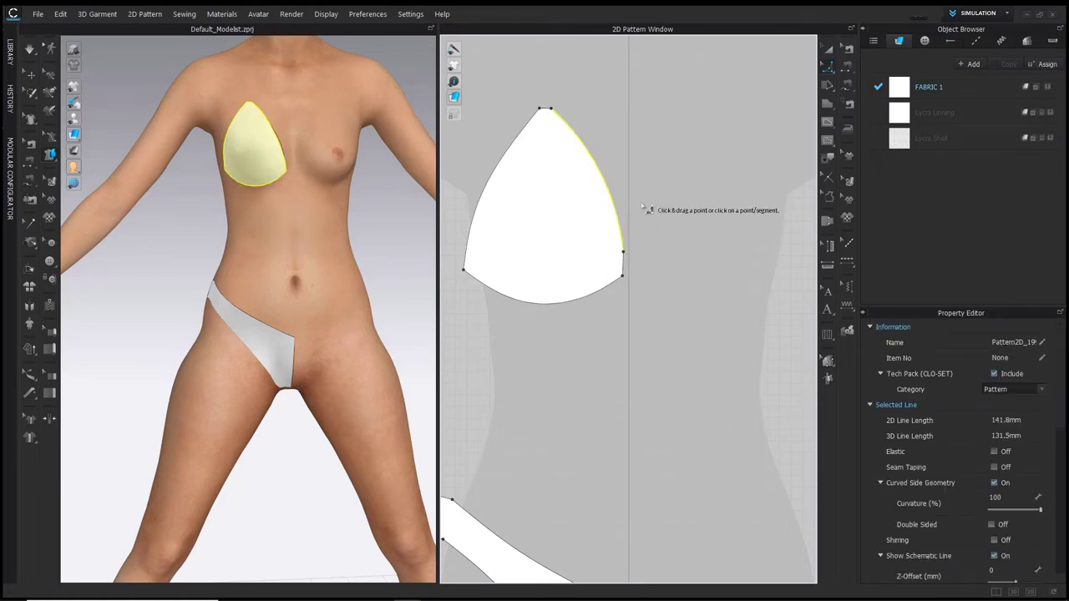
{"action": "left_click", "coordinate": [627, 257]}
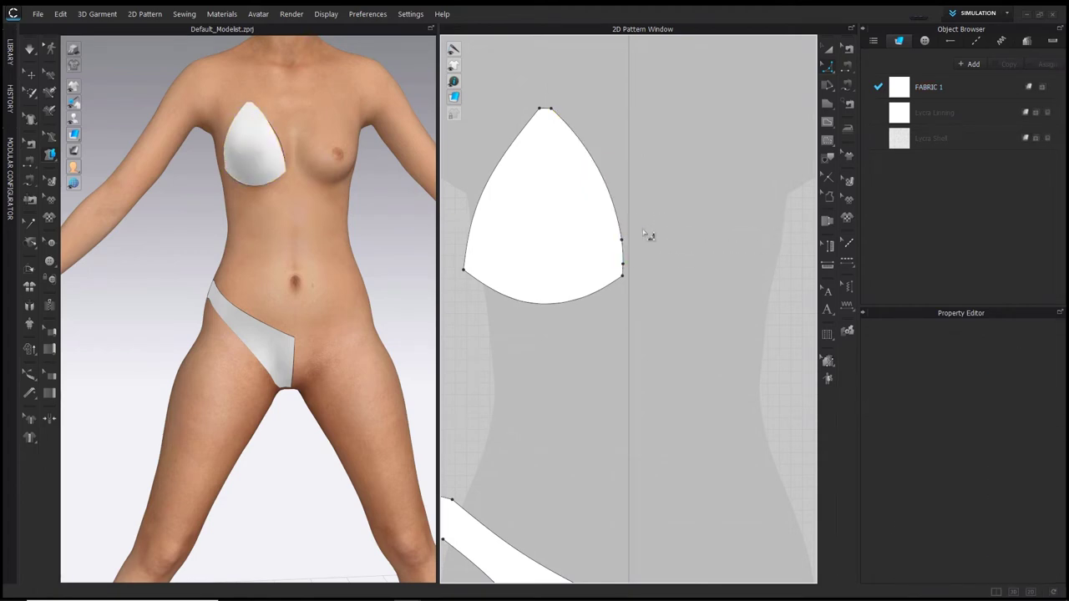
Add a dart on the cup's outer edge with total width 40 mm and length 60 mm, with Shape Dart Cap off
{"action": "left_click", "coordinate": [473, 221]}
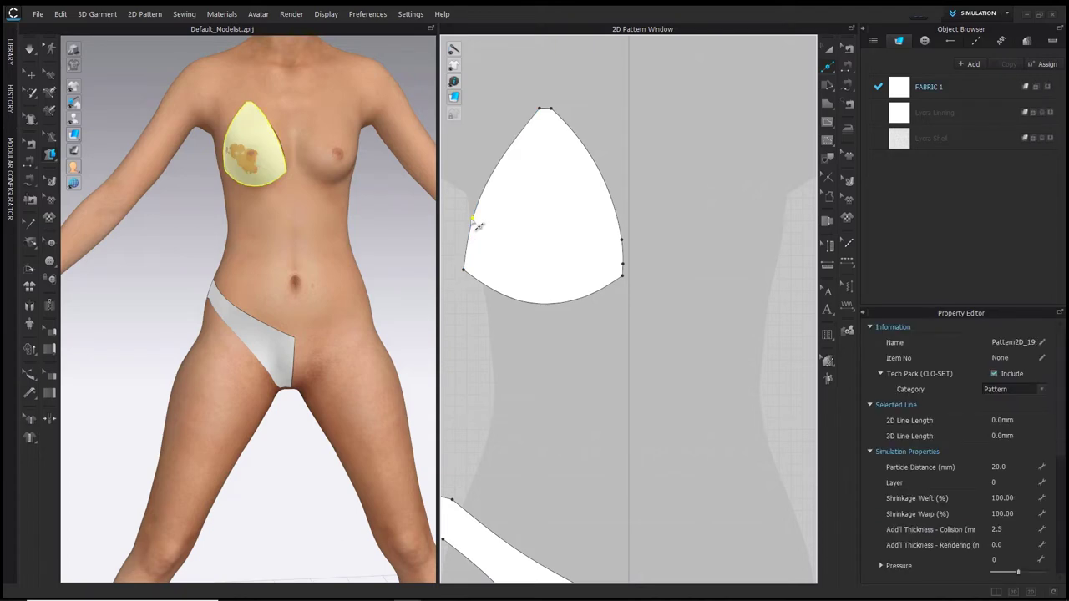
{"action": "right_click", "coordinate": [472, 220]}
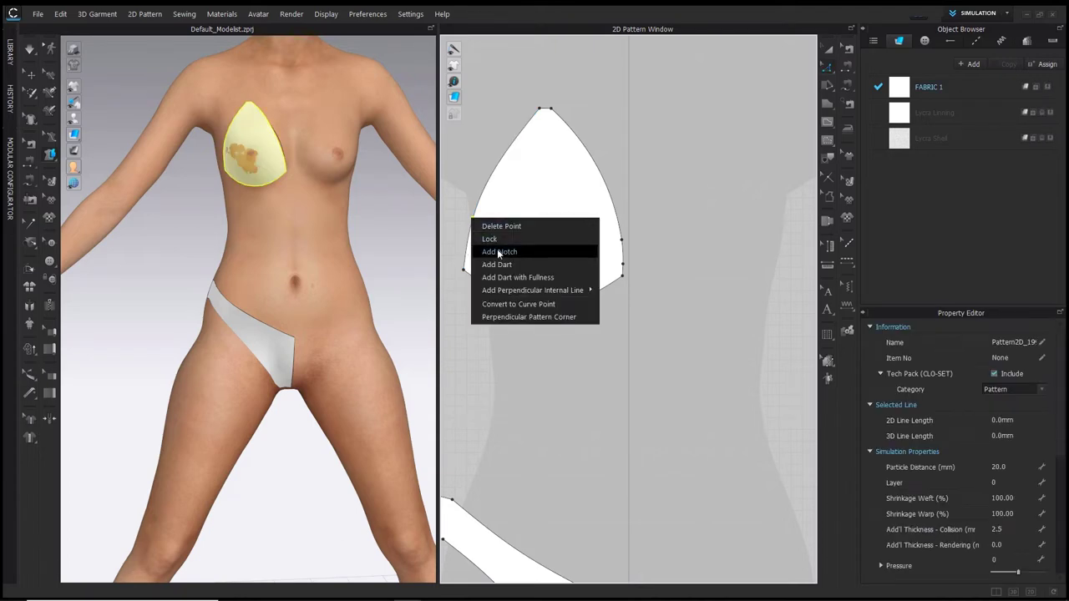
{"action": "left_click", "coordinate": [499, 265]}
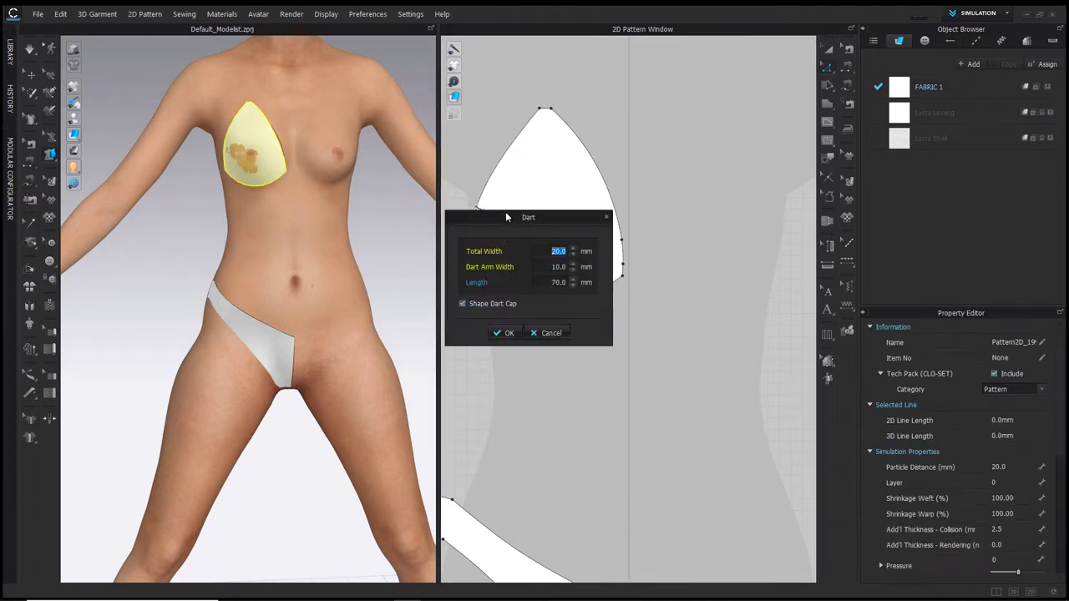
{"action": "left_click_drag", "start_coordinate": [505, 217], "coordinate": [343, 215]}
{"action": "type", "text": "40"}
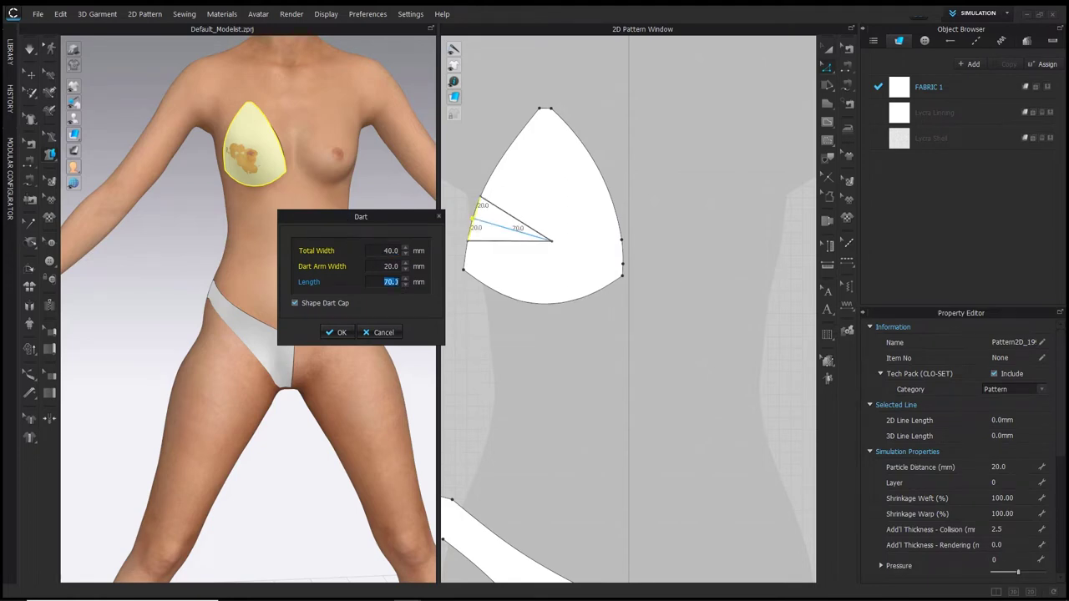
{"action": "type", "text": "60"}
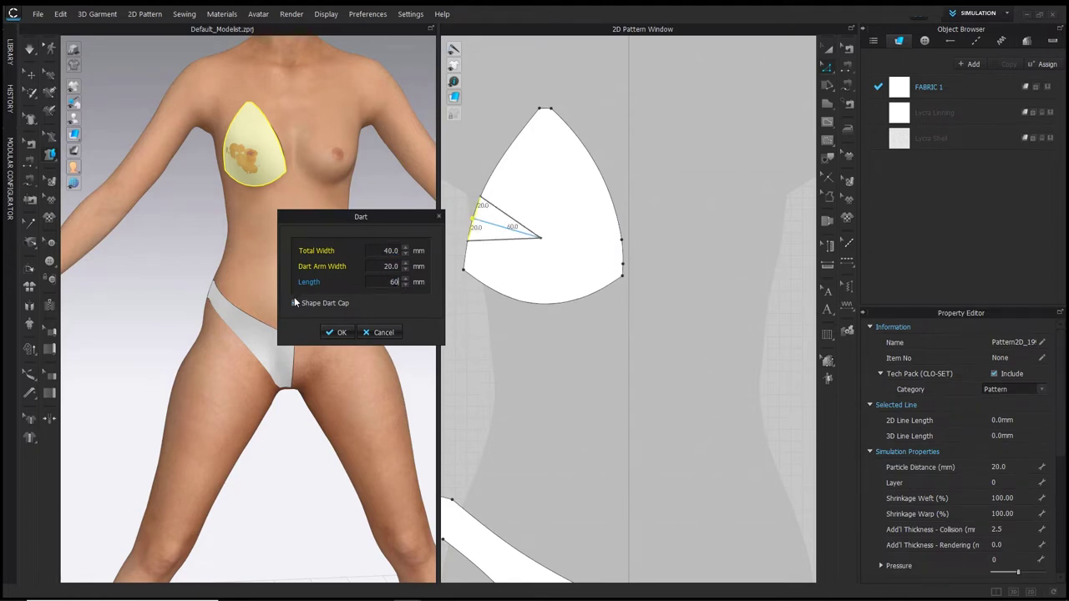
{"action": "left_click", "coordinate": [294, 301]}
{"action": "left_click", "coordinate": [337, 331]}
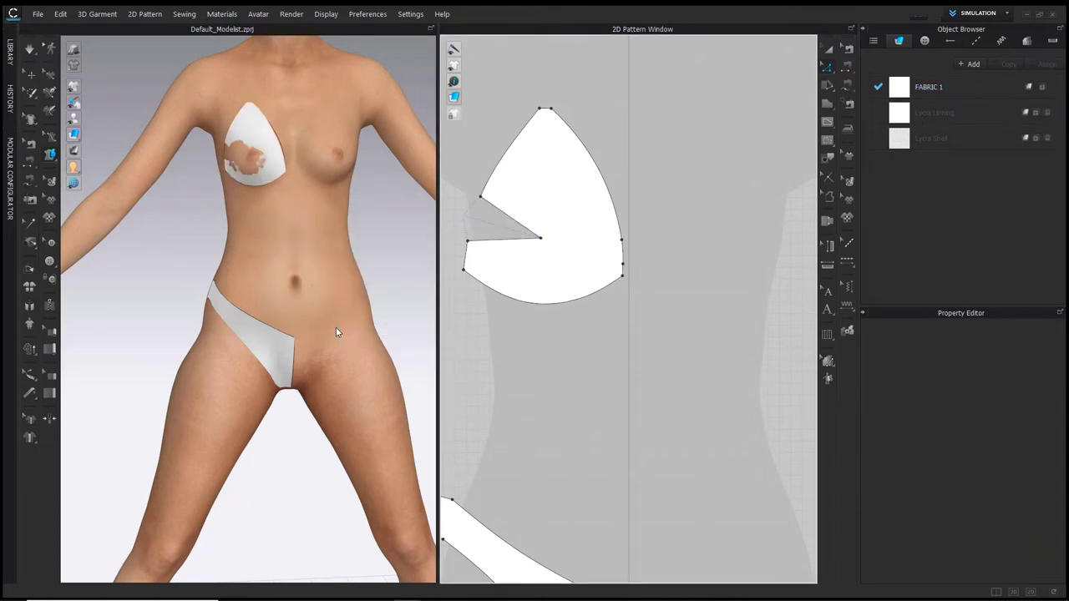
Smooth the bikini bottom's waist edge, and round the waist and leg-opening points near the side with curves about 26 mm and 22 mm
{"action": "scroll", "coordinate": [502, 337], "scroll_direction": "down", "scroll_amount": 3}
{"action": "scroll", "coordinate": [563, 268], "scroll_direction": "down", "scroll_amount": 2}
{"action": "scroll", "coordinate": [566, 301], "scroll_direction": "up", "scroll_amount": 5}
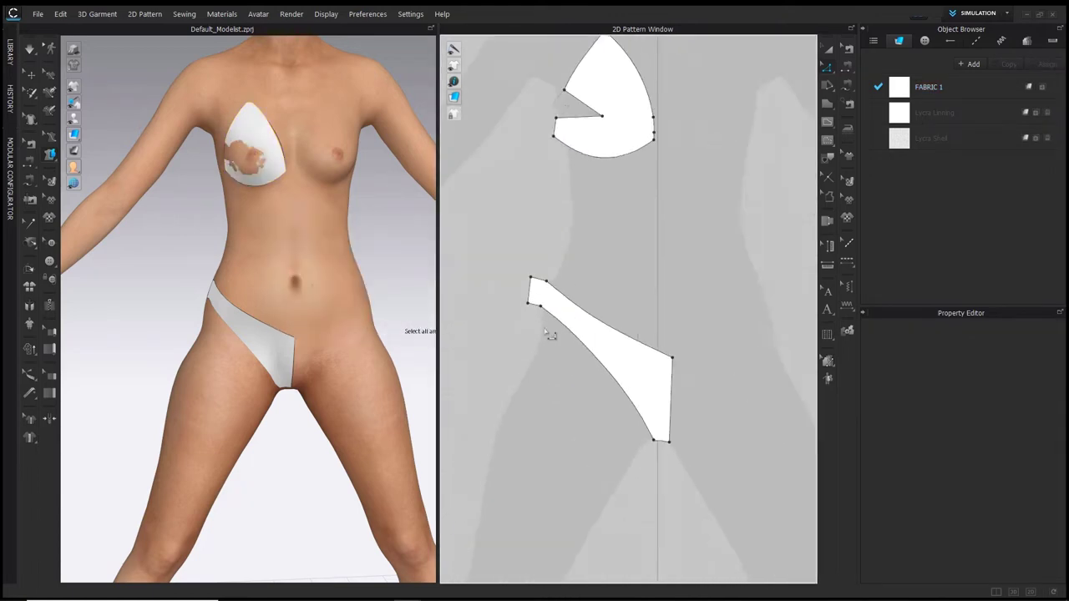
{"action": "left_click", "coordinate": [827, 70]}
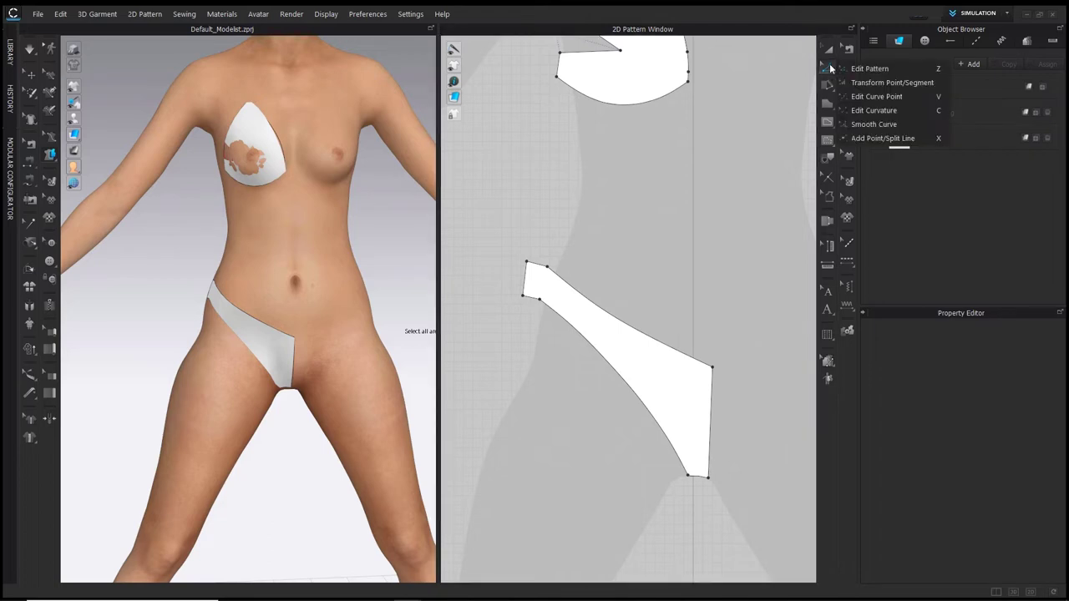
{"action": "left_click", "coordinate": [869, 124]}
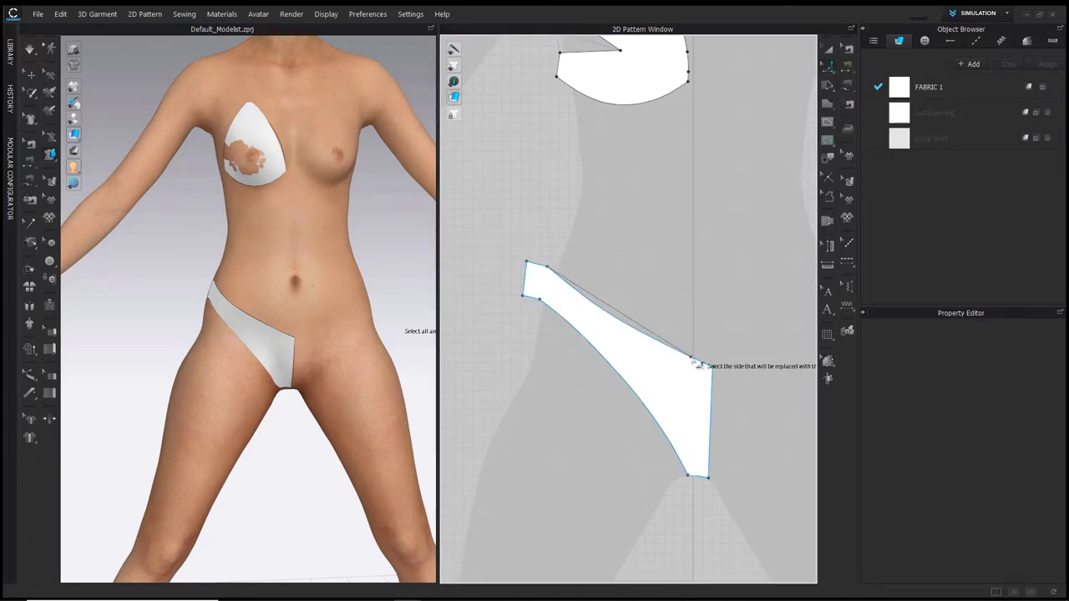
{"action": "left_click", "coordinate": [553, 276]}
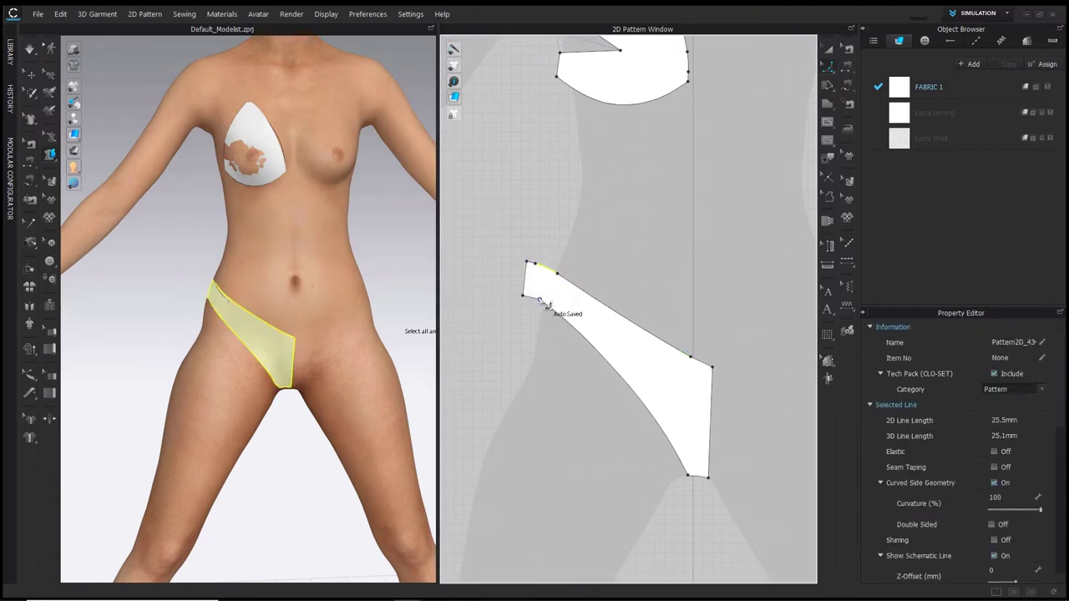
{"action": "left_click", "coordinate": [538, 313]}
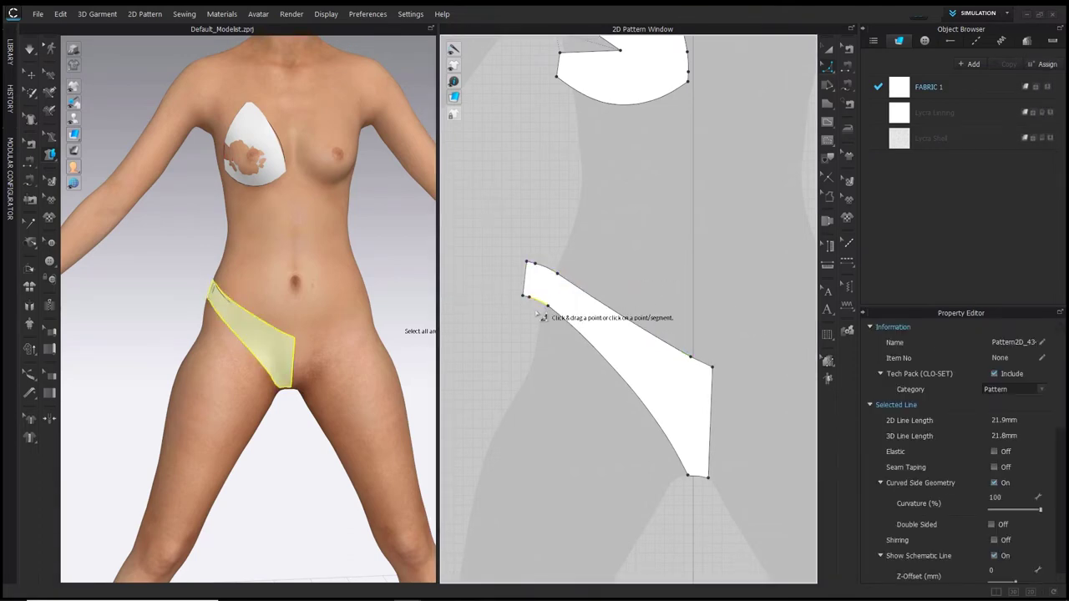
Move the upper and lower corner points of the bikini bottom's side edge so that edge runs vertically
{"action": "scroll", "coordinate": [539, 315], "scroll_direction": "up", "scroll_amount": 5}
{"action": "left_click", "coordinate": [511, 269]}
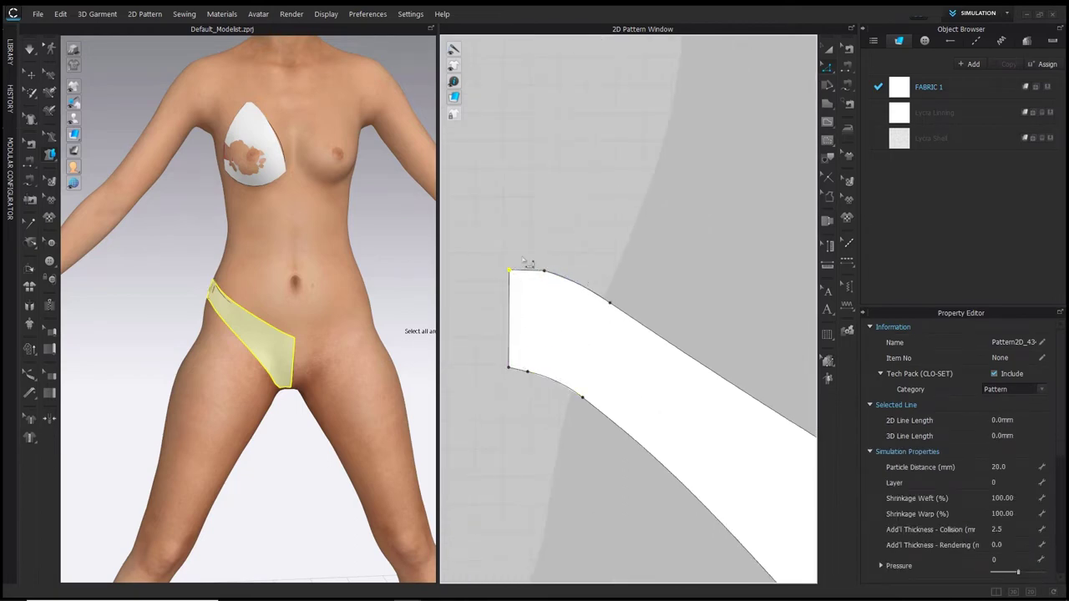
{"action": "left_click", "coordinate": [517, 376]}
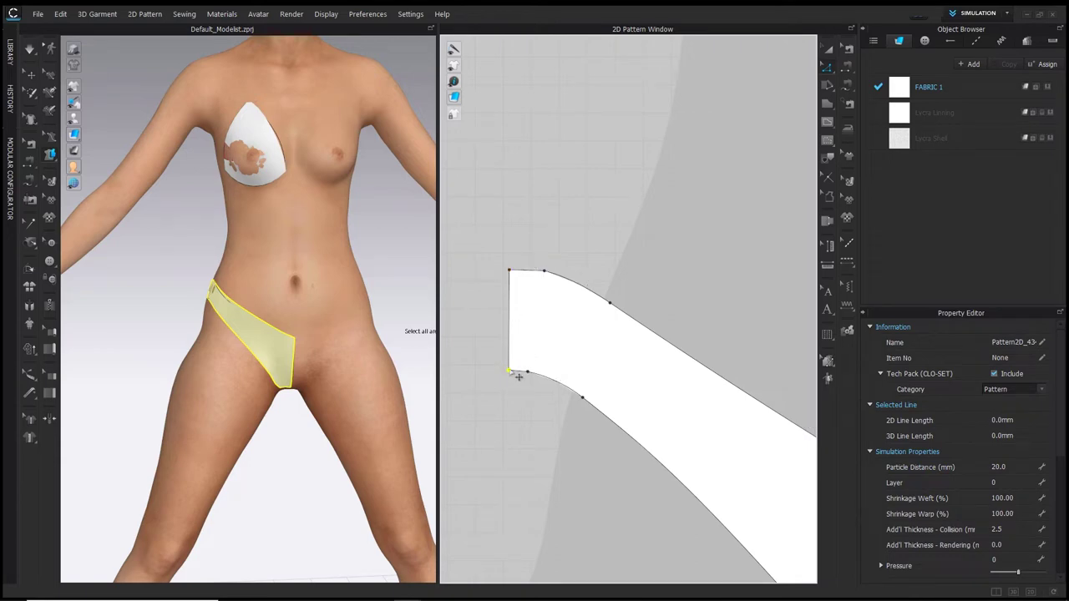
Make the bikini bottom's upper side corner a Perpendicular Pattern Corner with length 5 mm and direction Start
{"action": "right_click", "coordinate": [510, 274]}
{"action": "left_click", "coordinate": [536, 369]}
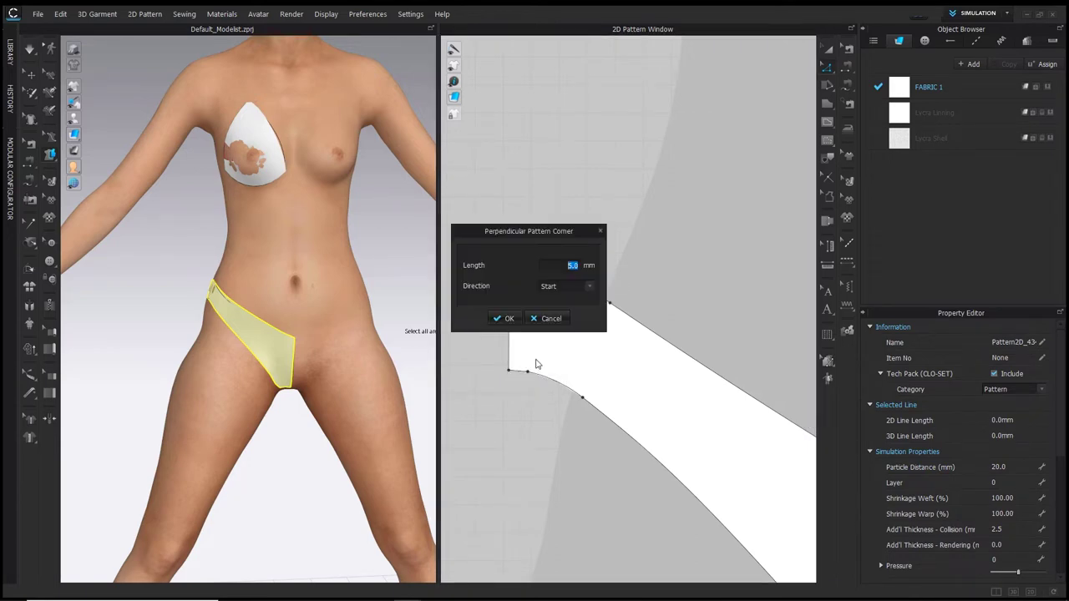
{"action": "left_click_drag", "start_coordinate": [569, 235], "coordinate": [455, 256]}
{"action": "left_click", "coordinate": [470, 309]}
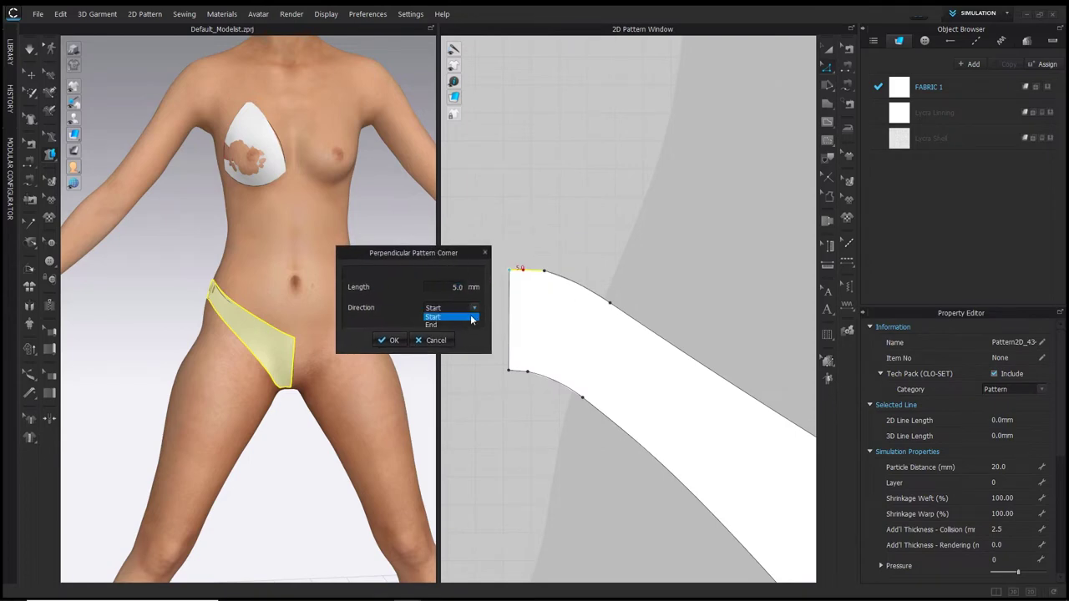
{"action": "left_click", "coordinate": [471, 318]}
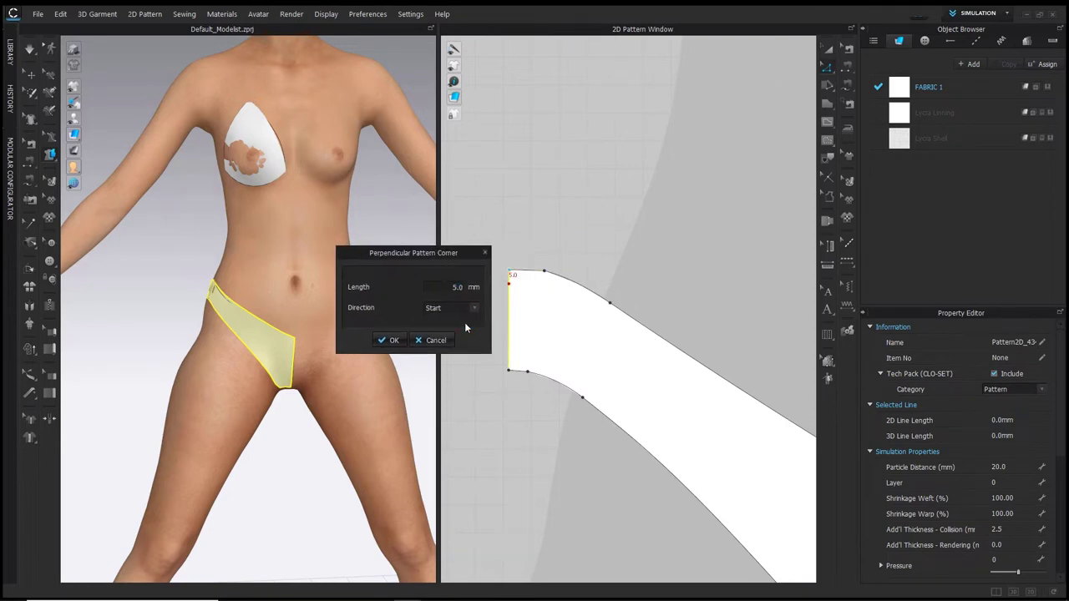
{"action": "left_click", "coordinate": [388, 340]}
Make the bikini bottom's lower side corner a Perpendicular Pattern Corner with length 5 mm
{"action": "right_click", "coordinate": [511, 373]}
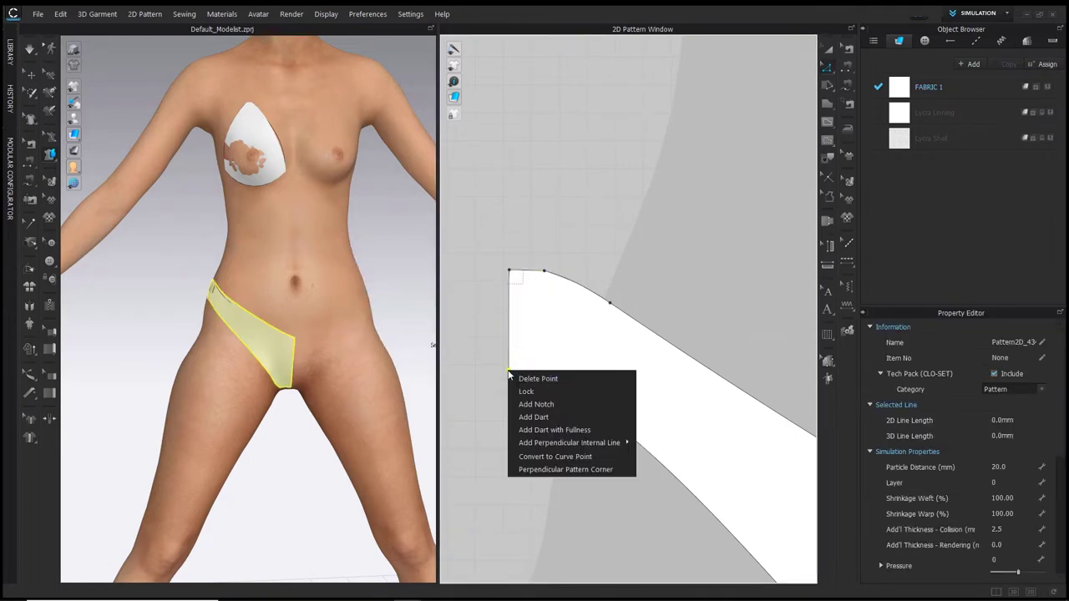
{"action": "left_click", "coordinate": [543, 472]}
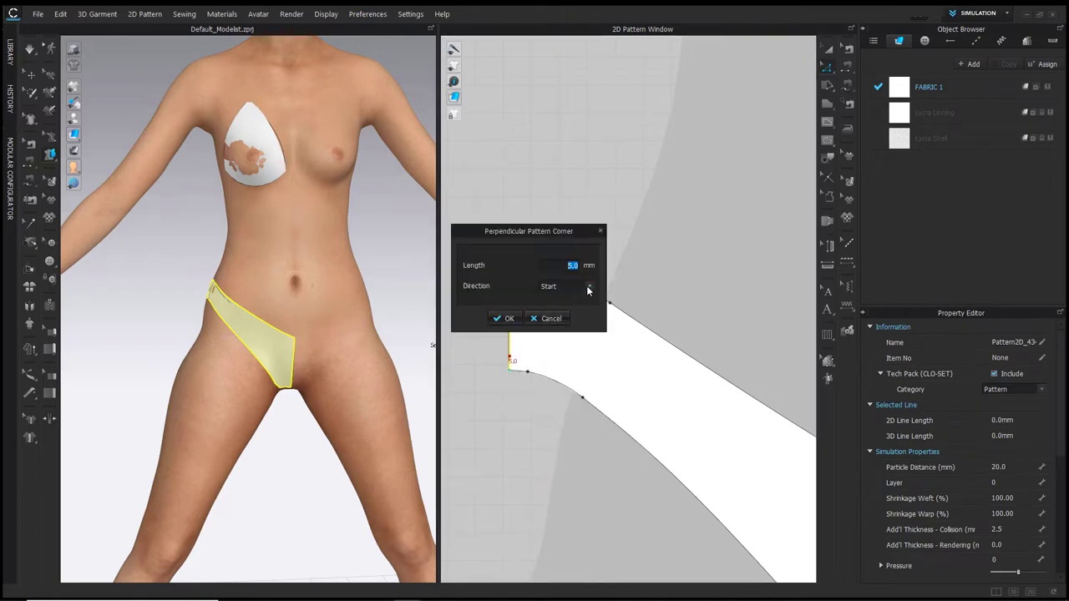
{"action": "left_click", "coordinate": [588, 286]}
{"action": "left_click", "coordinate": [572, 303]}
{"action": "left_click", "coordinate": [507, 320]}
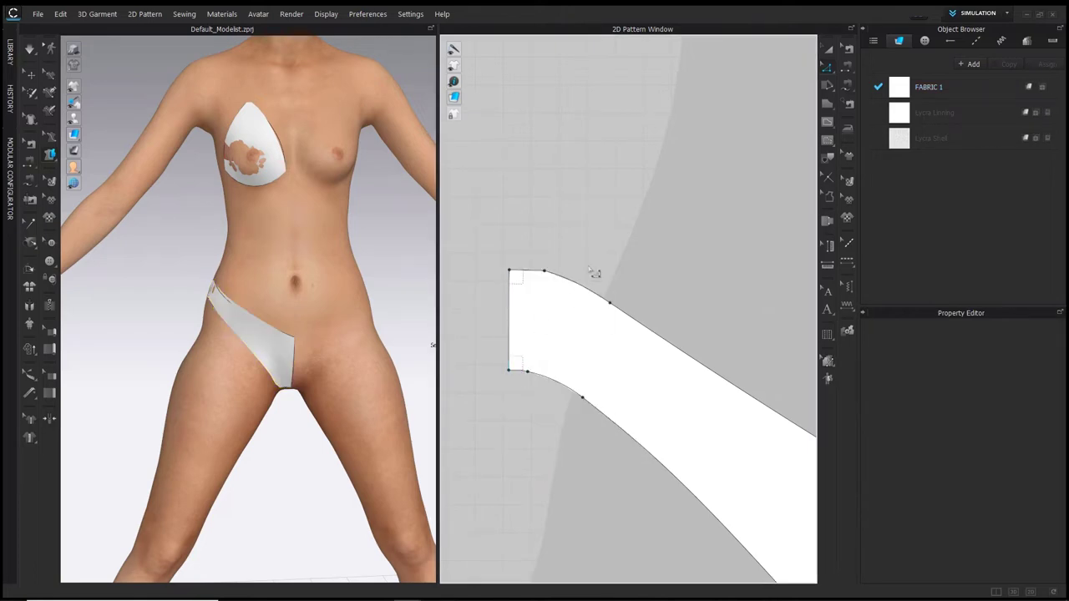
Smooth the waist-edge point nearest the side seam with a short curve about 5 mm long
{"action": "left_click", "coordinate": [827, 68]}
{"action": "left_click", "coordinate": [887, 124]}
{"action": "left_click_drag", "start_coordinate": [544, 270], "coordinate": [543, 279]}
{"action": "scroll", "coordinate": [602, 269], "scroll_direction": "down", "scroll_amount": 4}
Raise the centre-front corner of the crotch edge to level that edge at about 21 mm long, and make the corner perpendicular
{"action": "middle_click_drag", "start_coordinate": [601, 269], "coordinate": [493, 227]}
{"action": "scroll", "coordinate": [658, 431], "scroll_direction": "up", "scroll_amount": 5}
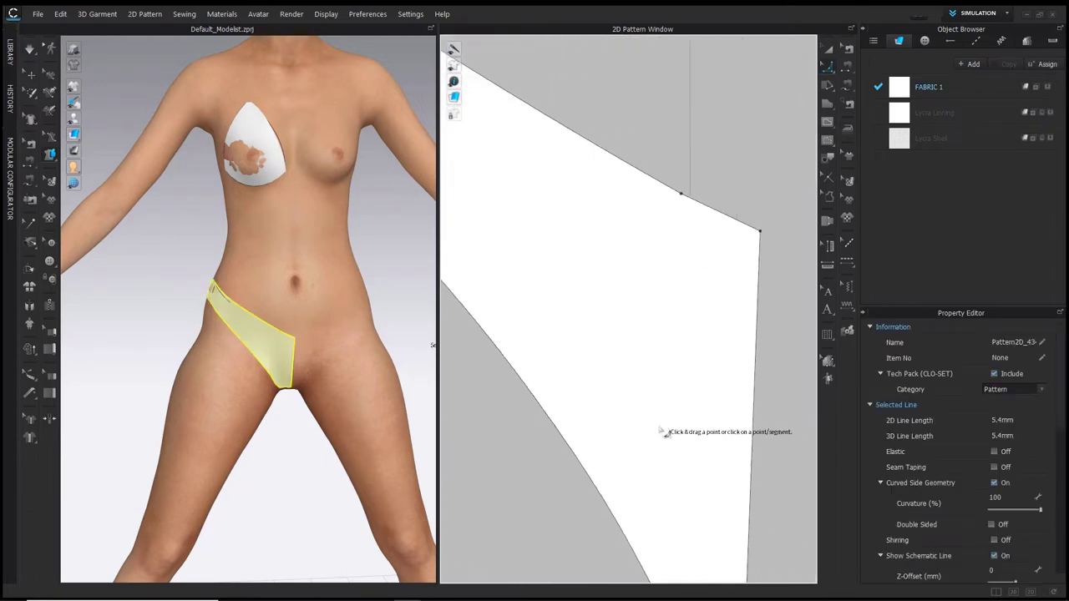
{"action": "middle_click_drag", "start_coordinate": [660, 434], "coordinate": [620, 223]}
{"action": "left_click", "coordinate": [690, 420]}
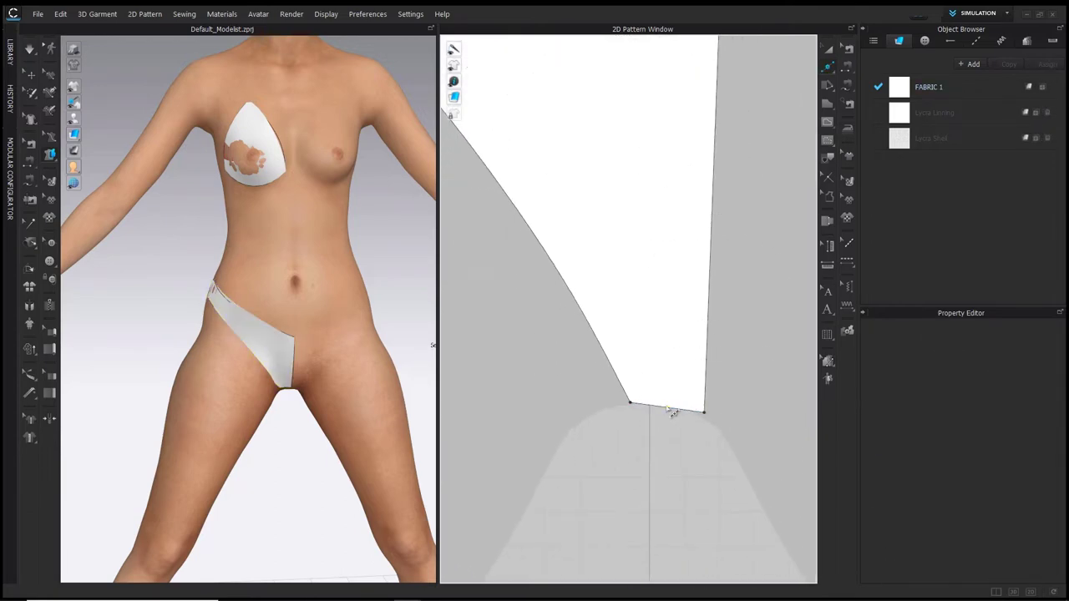
{"action": "left_click", "coordinate": [706, 411]}
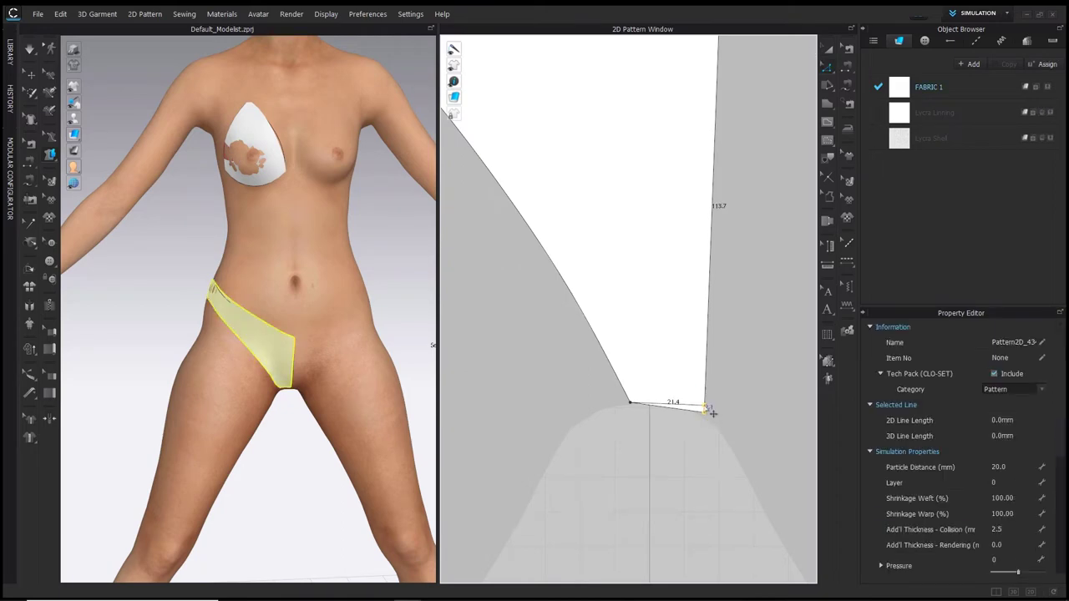
{"action": "left_click_drag", "start_coordinate": [705, 406], "coordinate": [704, 407]}
{"action": "right_click", "coordinate": [705, 407]}
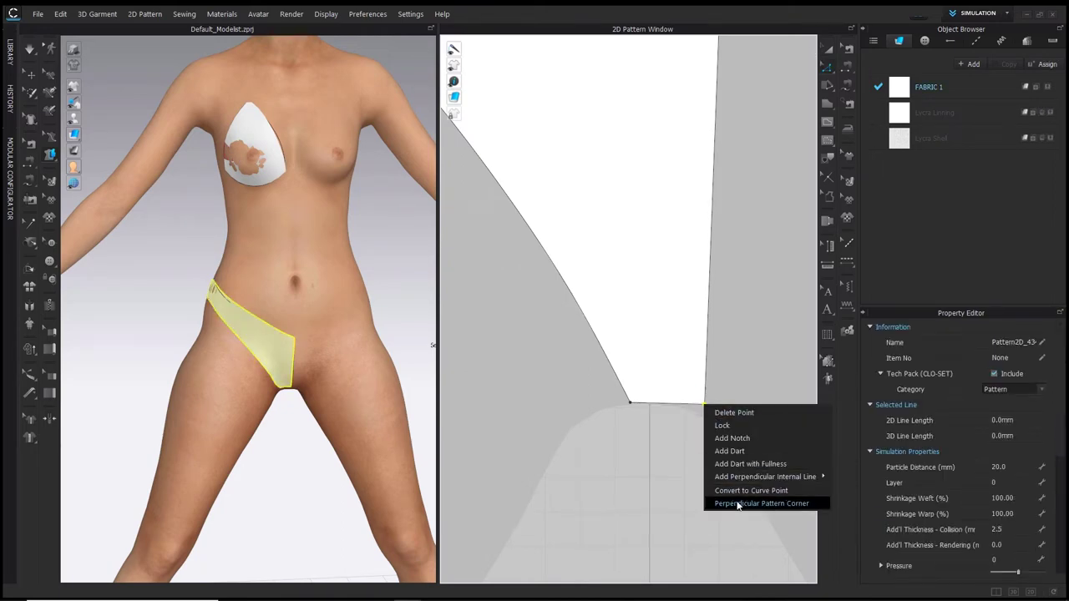
{"action": "left_click", "coordinate": [741, 503]}
{"action": "left_click", "coordinate": [512, 321]}
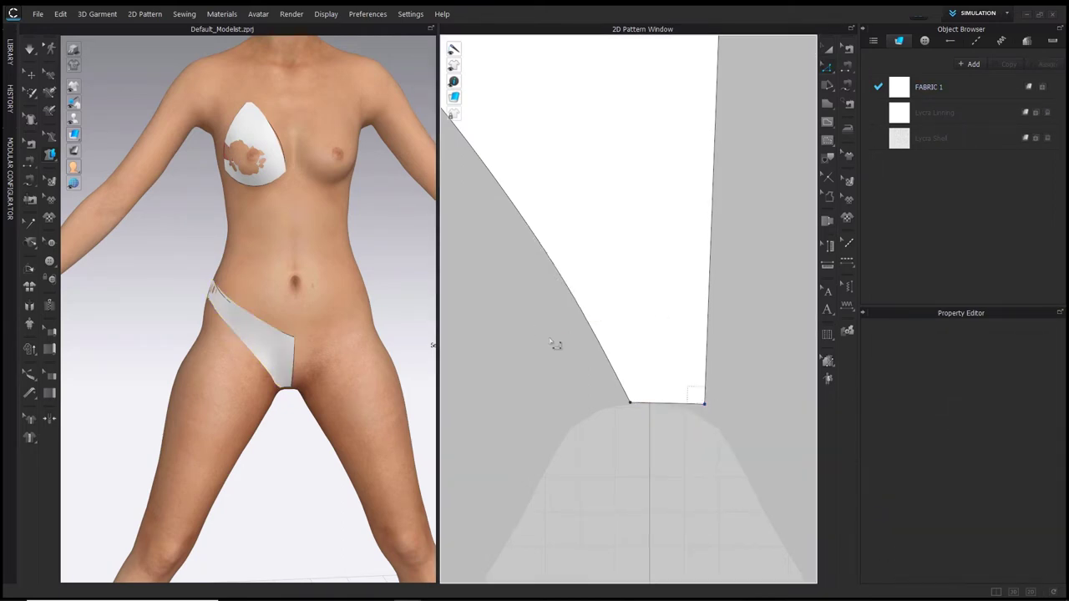
Straighten the bikini bottom's centre-front edge to vertical by moving its waist point, and align the piece to the avatar's centre line
{"action": "scroll", "coordinate": [568, 359], "scroll_direction": "down", "scroll_amount": 5}
{"action": "middle_click_drag", "start_coordinate": [640, 318], "coordinate": [642, 434]}
{"action": "scroll", "coordinate": [642, 430], "scroll_direction": "up", "scroll_amount": 2}
{"action": "left_click", "coordinate": [643, 319]}
{"action": "left_click_drag", "start_coordinate": [643, 318], "coordinate": [590, 352]}
{"action": "key", "text": "a"}
{"action": "left_click", "coordinate": [645, 374]}
{"action": "scroll", "coordinate": [640, 377], "scroll_direction": "down", "scroll_amount": 3}
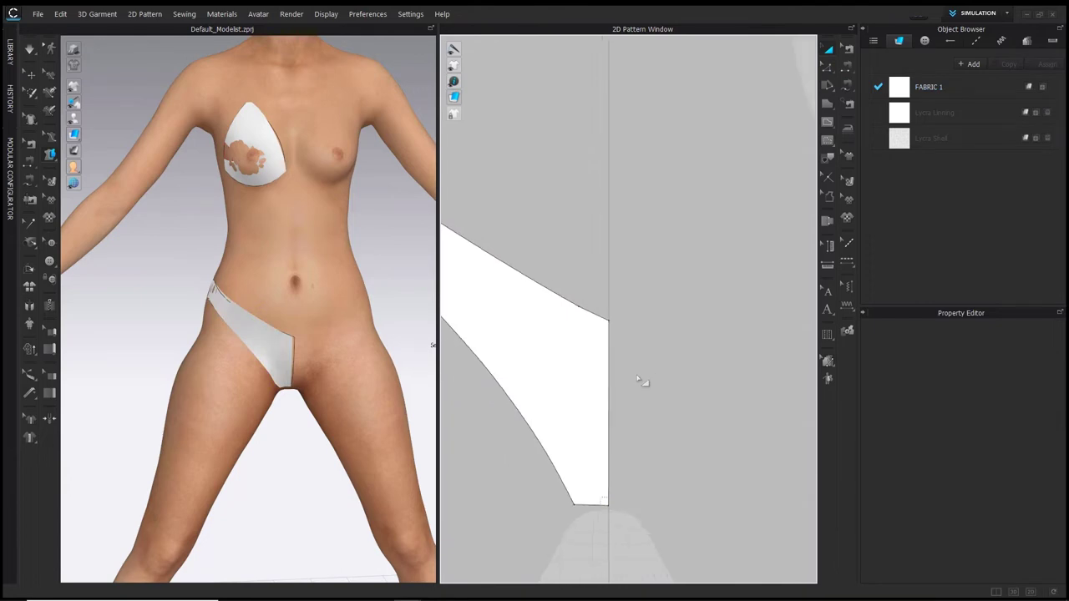
{"action": "middle_click_drag", "start_coordinate": [642, 368], "coordinate": [706, 387]}
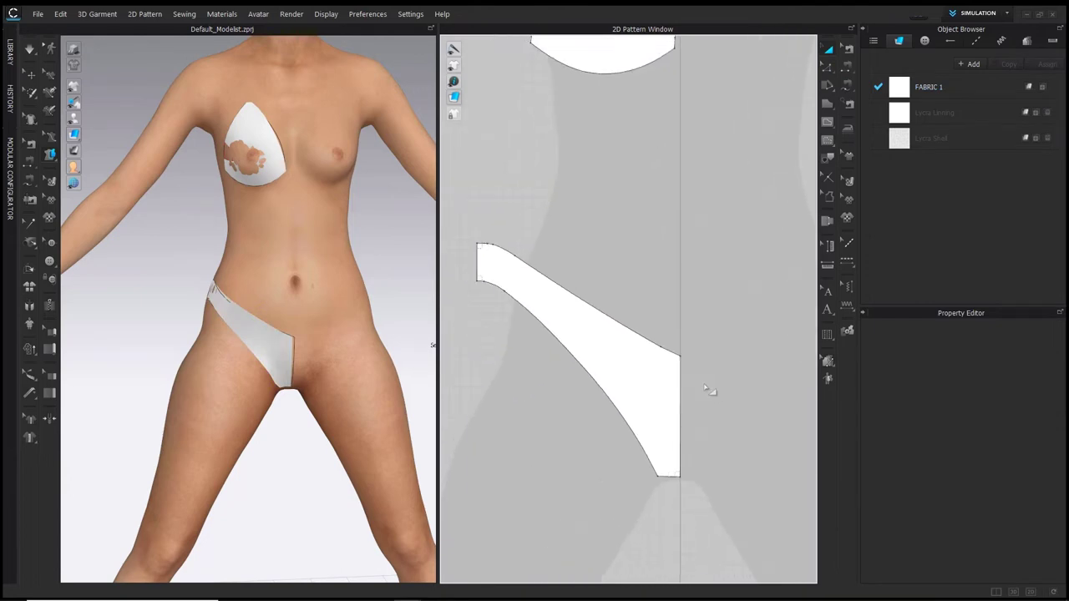
Mirror the cup and bikini bottom pieces together across the avatar's centre line as symmetric copies
{"action": "scroll", "coordinate": [709, 389], "scroll_direction": "down", "scroll_amount": 4}
{"action": "left_click", "coordinate": [578, 382]}
{"action": "left_click", "coordinate": [568, 235], "text": "shift"}
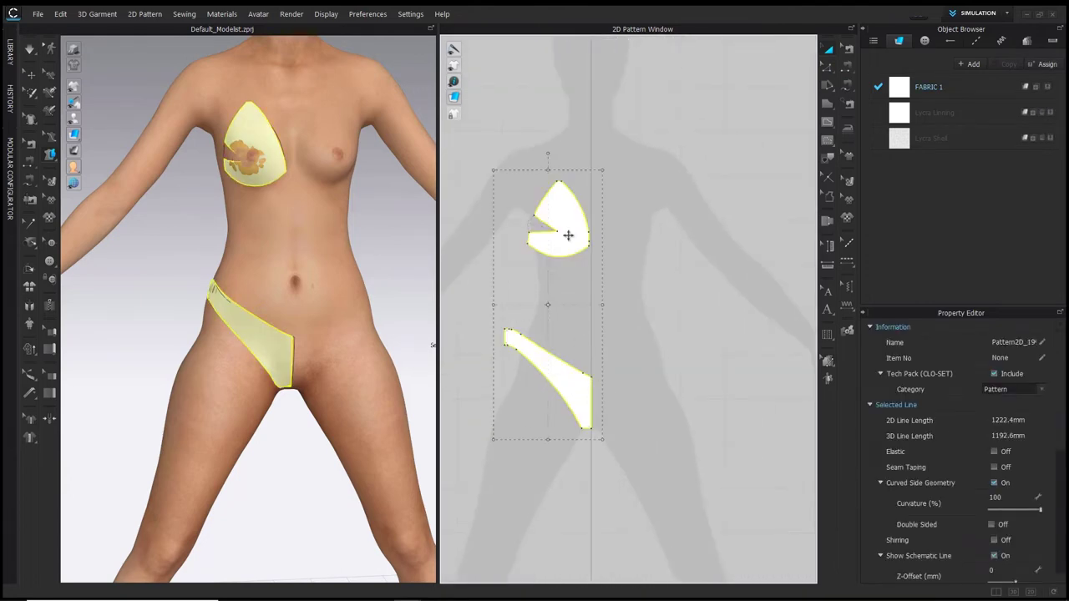
{"action": "key", "text": "ctrl+c"}
{"action": "key", "text": "ctrl+r"}
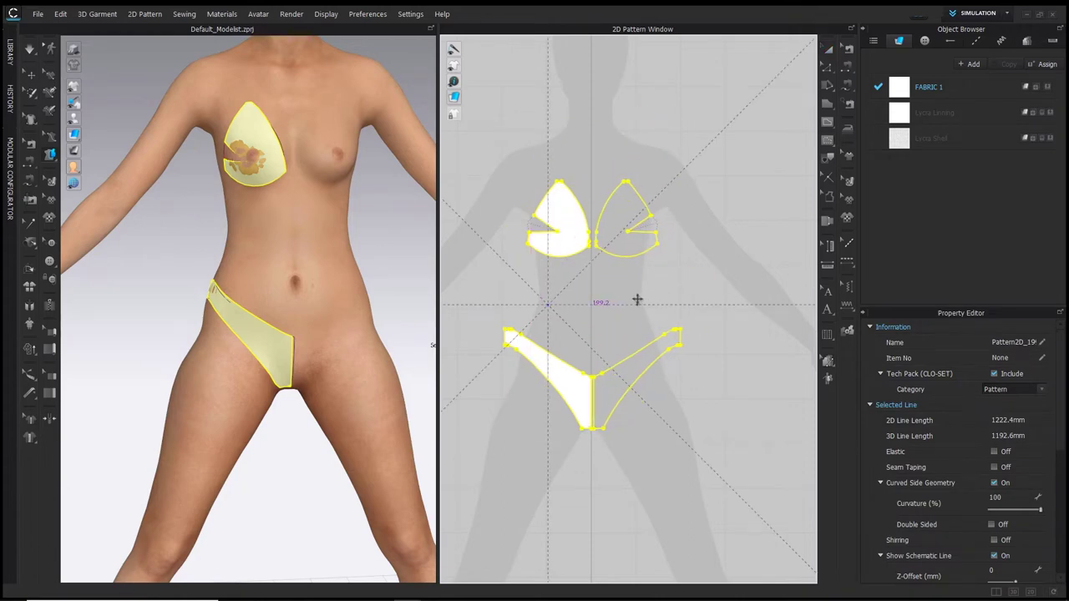
{"action": "left_click", "coordinate": [637, 299]}
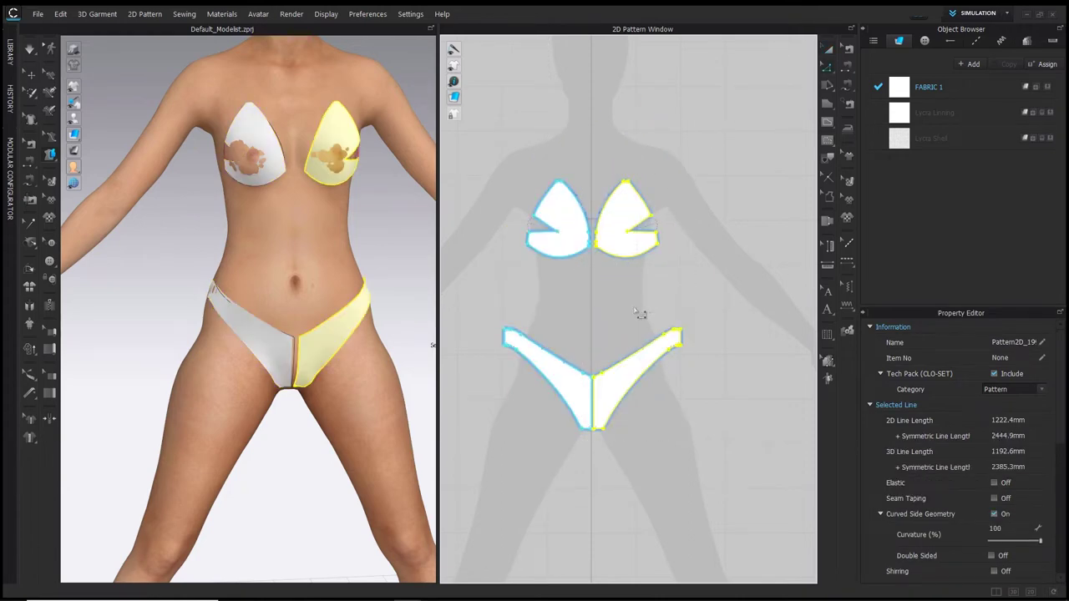
Merge the two bikini bottom halves along their centre-front edges into one piece
{"action": "left_click", "coordinate": [635, 332]}
{"action": "scroll", "coordinate": [602, 406], "scroll_direction": "up", "scroll_amount": 8}
{"action": "right_click", "coordinate": [632, 349]}
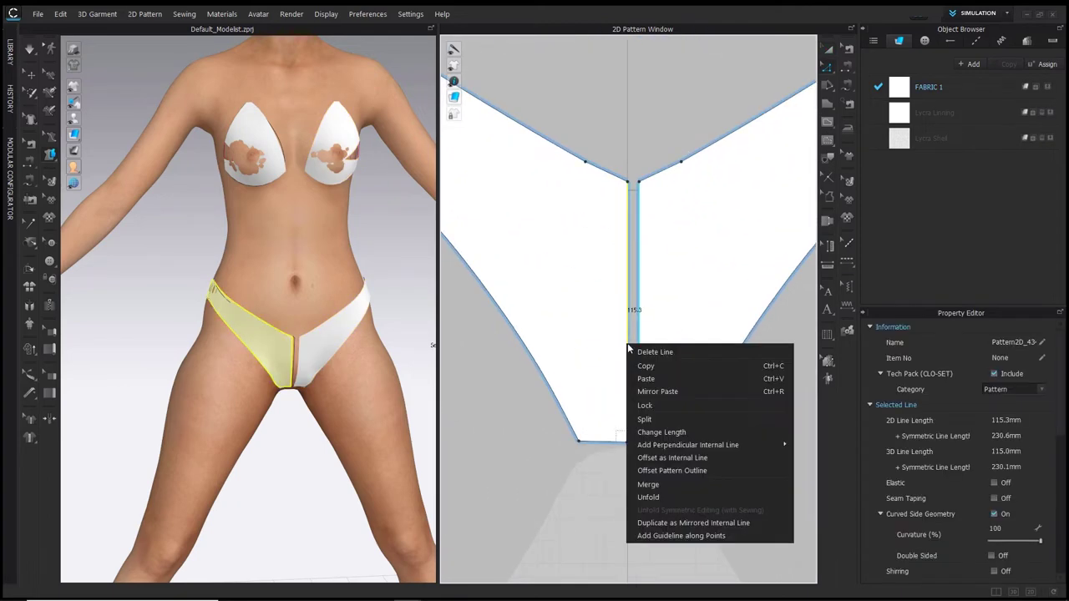
{"action": "left_click", "coordinate": [659, 484]}
{"action": "scroll", "coordinate": [666, 334], "scroll_direction": "down", "scroll_amount": 8}
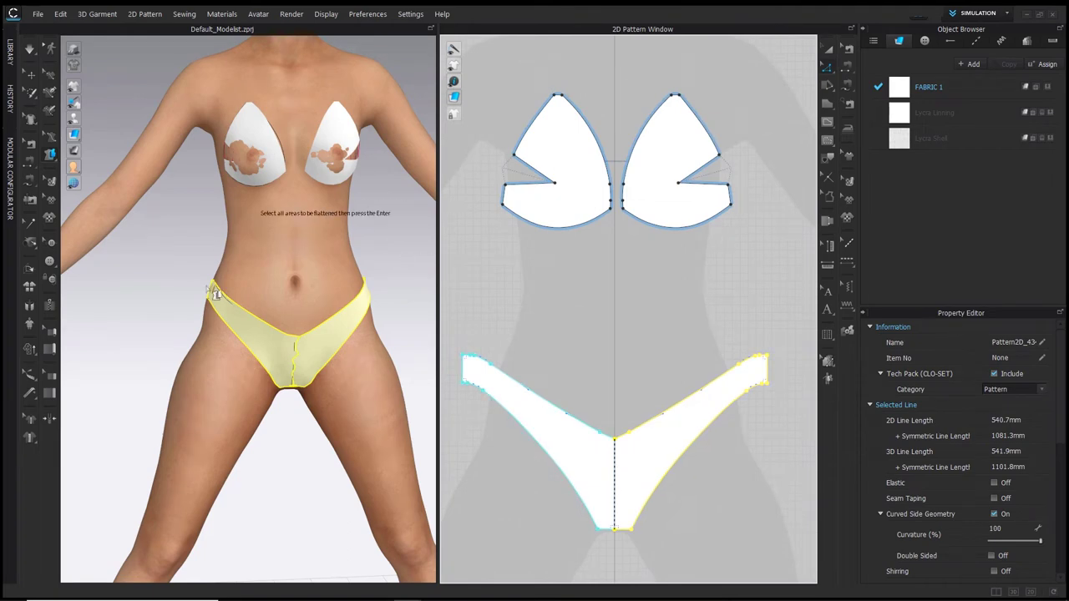
Delete the 3D pen outlines of the cup and bikini bottom from the avatar
{"action": "left_click", "coordinate": [52, 157]}
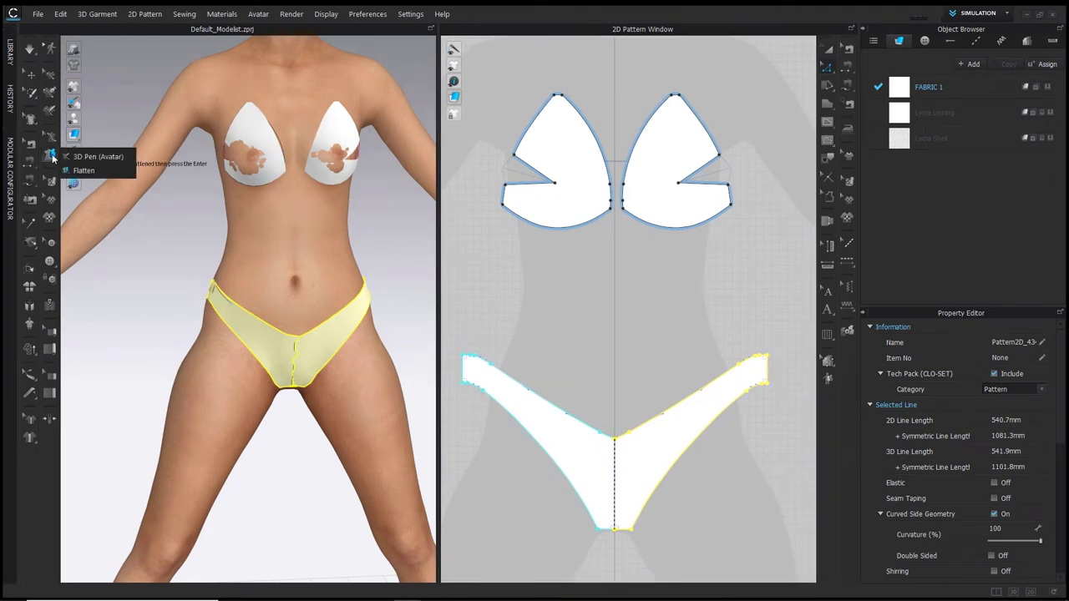
{"action": "left_click", "coordinate": [54, 136]}
{"action": "left_click", "coordinate": [54, 139]}
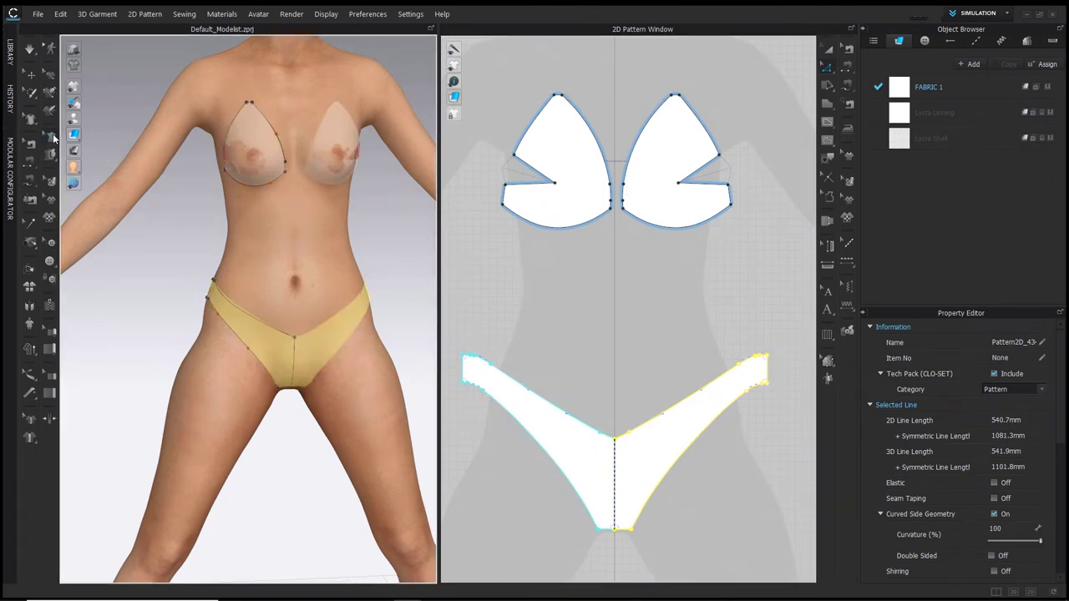
{"action": "right_click_drag", "start_coordinate": [292, 182], "coordinate": [322, 182]}
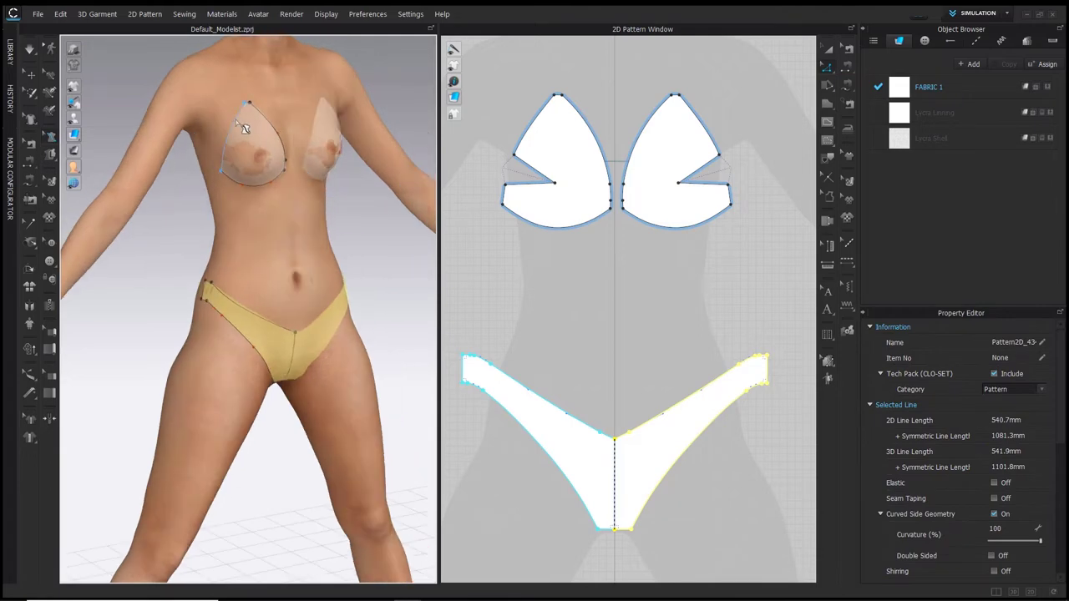
{"action": "left_click", "coordinate": [237, 121]}
{"action": "scroll", "coordinate": [238, 122], "scroll_direction": "up", "scroll_amount": 4}
{"action": "middle_click_drag", "start_coordinate": [238, 122], "coordinate": [250, 321]}
{"action": "scroll", "coordinate": [275, 195], "scroll_direction": "up", "scroll_amount": 2}
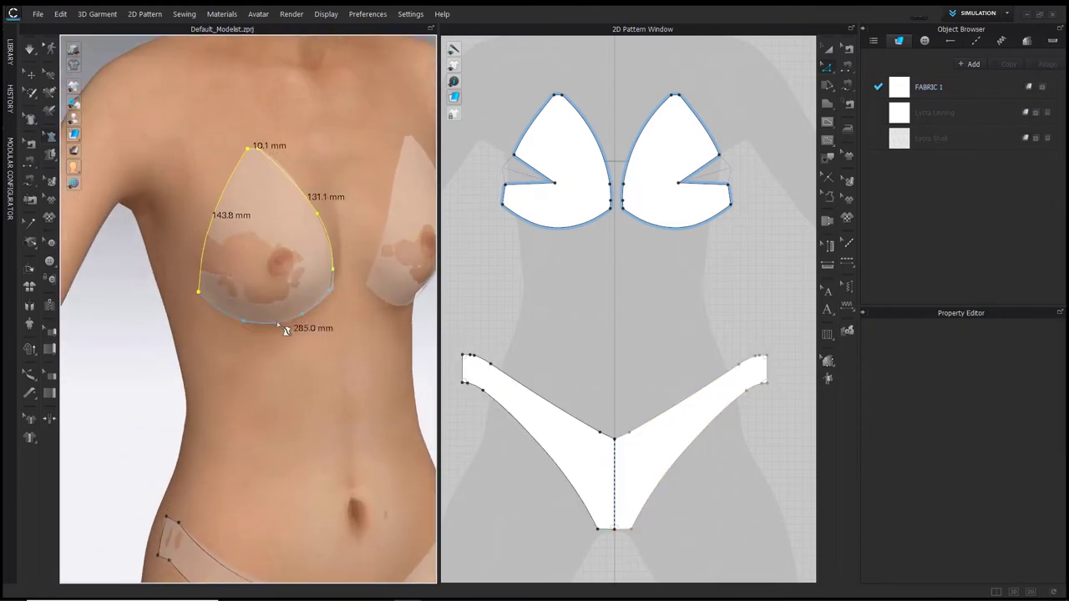
{"action": "scroll", "coordinate": [284, 231], "scroll_direction": "down", "scroll_amount": 4}
{"action": "middle_click_drag", "start_coordinate": [284, 229], "coordinate": [289, 122]}
{"action": "scroll", "coordinate": [274, 255], "scroll_direction": "up", "scroll_amount": 3}
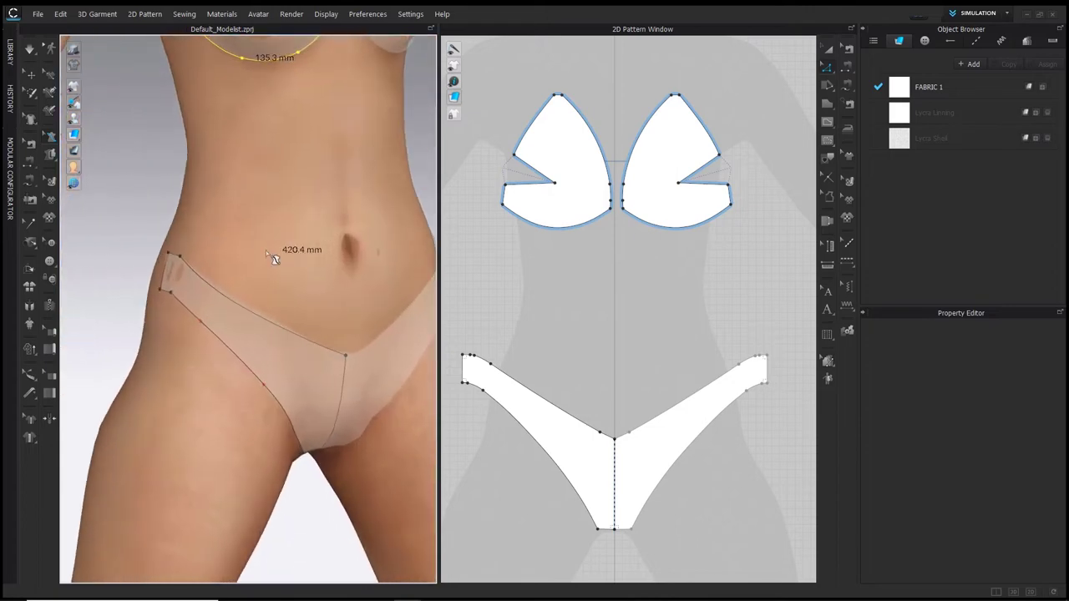
{"action": "left_click", "coordinate": [257, 313]}
{"action": "left_click", "coordinate": [174, 256]}
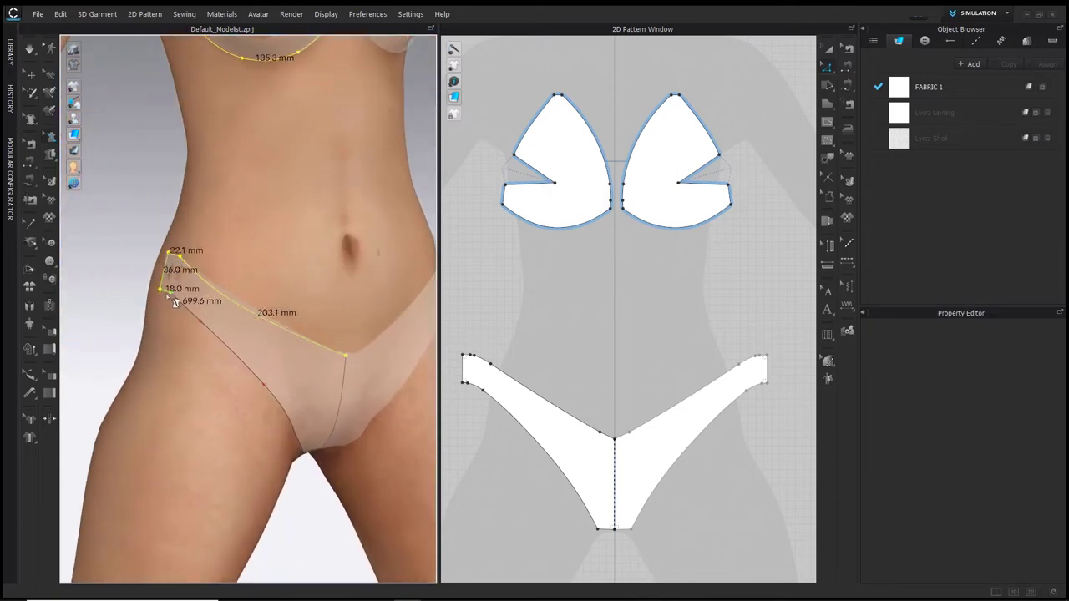
{"action": "left_click", "coordinate": [339, 405]}
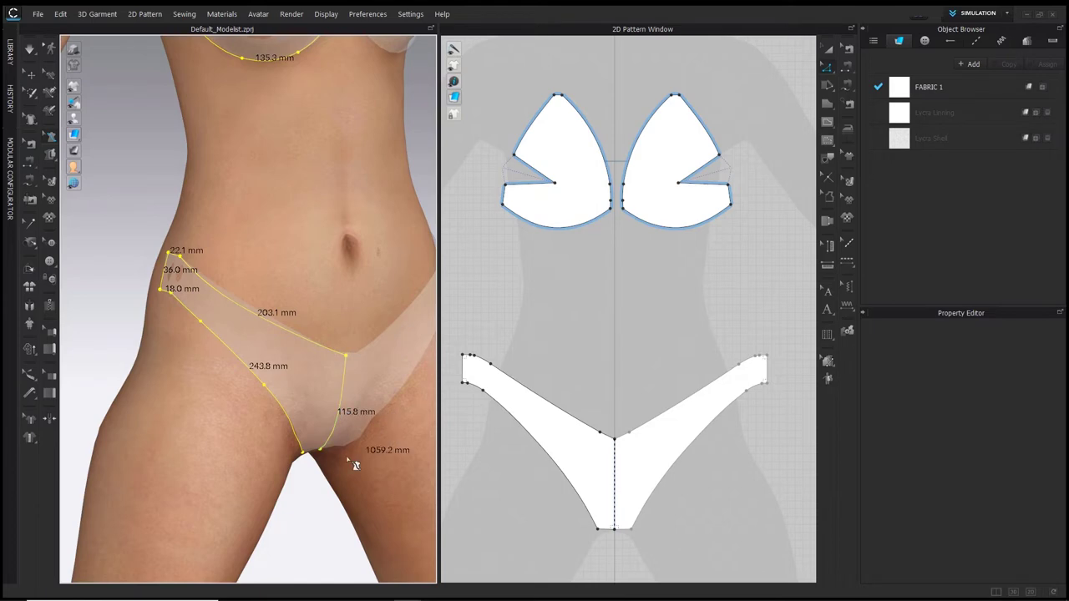
{"action": "right_click_drag", "start_coordinate": [345, 454], "coordinate": [317, 409]}
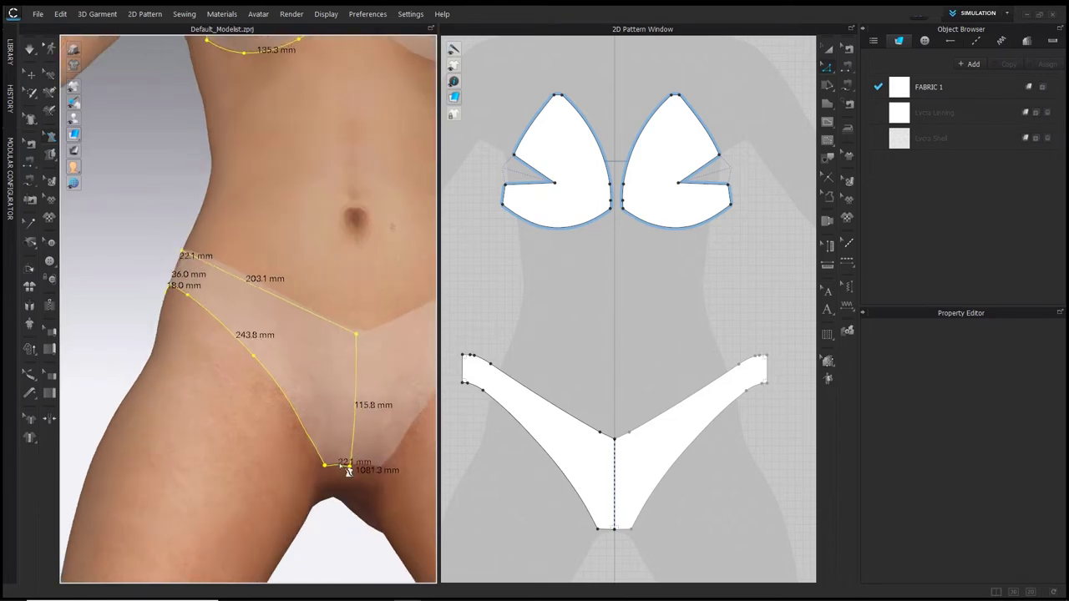
{"action": "scroll", "coordinate": [370, 395], "scroll_direction": "down", "scroll_amount": 4}
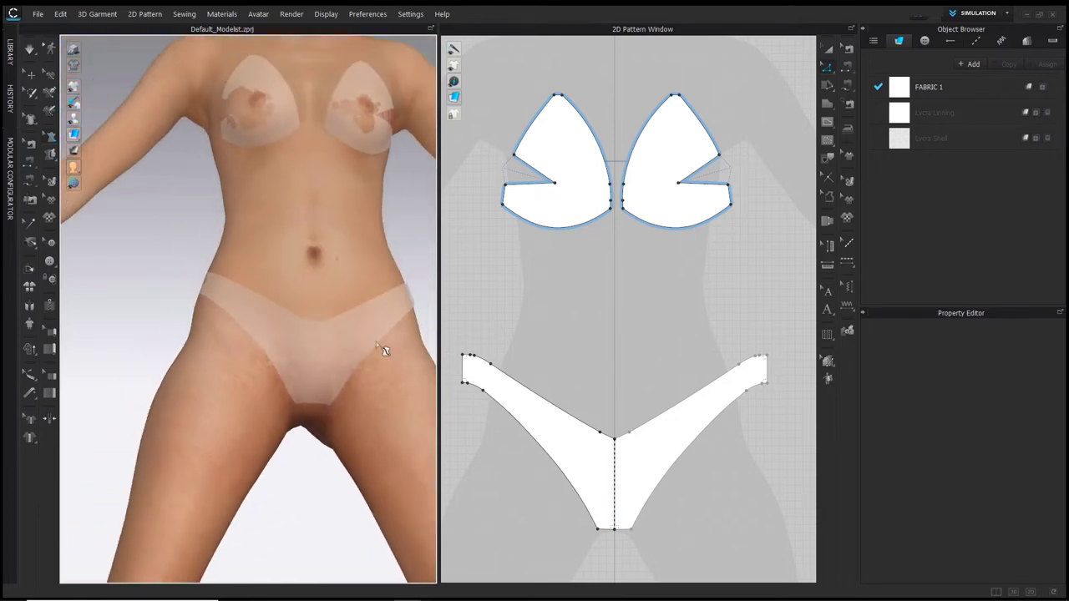
{"action": "scroll", "coordinate": [372, 296], "scroll_direction": "down", "scroll_amount": 4}
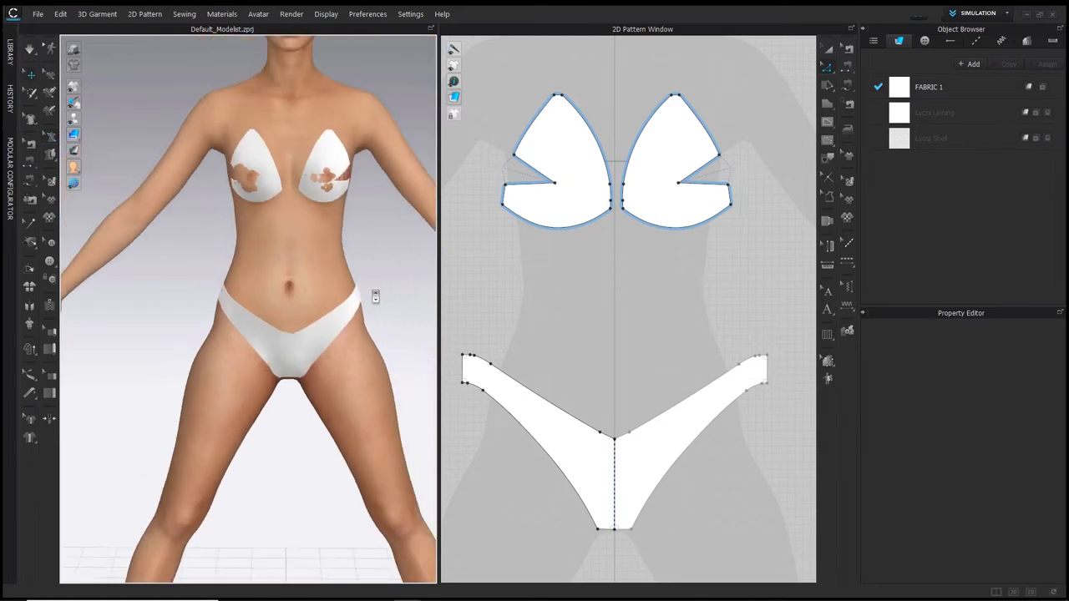
Move both cups together slightly forward, away from the avatar's chest in the 3D view
{"action": "scroll", "coordinate": [589, 325], "scroll_direction": "down", "scroll_amount": 3}
{"action": "left_click_drag", "start_coordinate": [670, 289], "coordinate": [670, 289]}
{"action": "right_click_drag", "start_coordinate": [280, 280], "coordinate": [327, 297]}
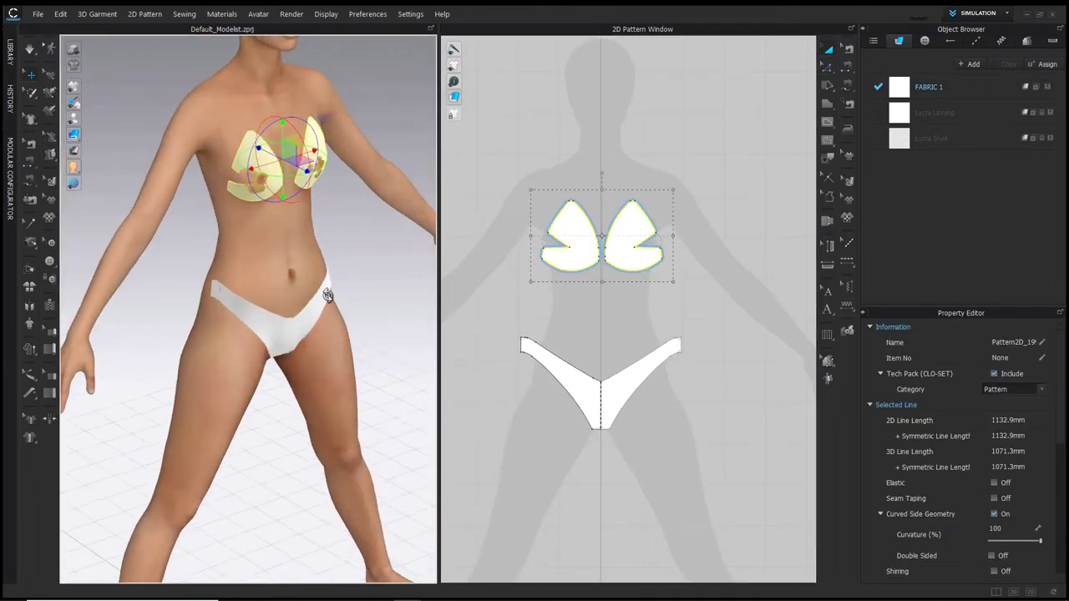
{"action": "left_click_drag", "start_coordinate": [304, 169], "coordinate": [310, 172]}
{"action": "left_click", "coordinate": [340, 245]}
{"action": "right_click_drag", "start_coordinate": [341, 245], "coordinate": [286, 214]}
Paste a copy of the merged bikini bottom beside the original in the 2D pattern layout
{"action": "left_click", "coordinate": [598, 378]}
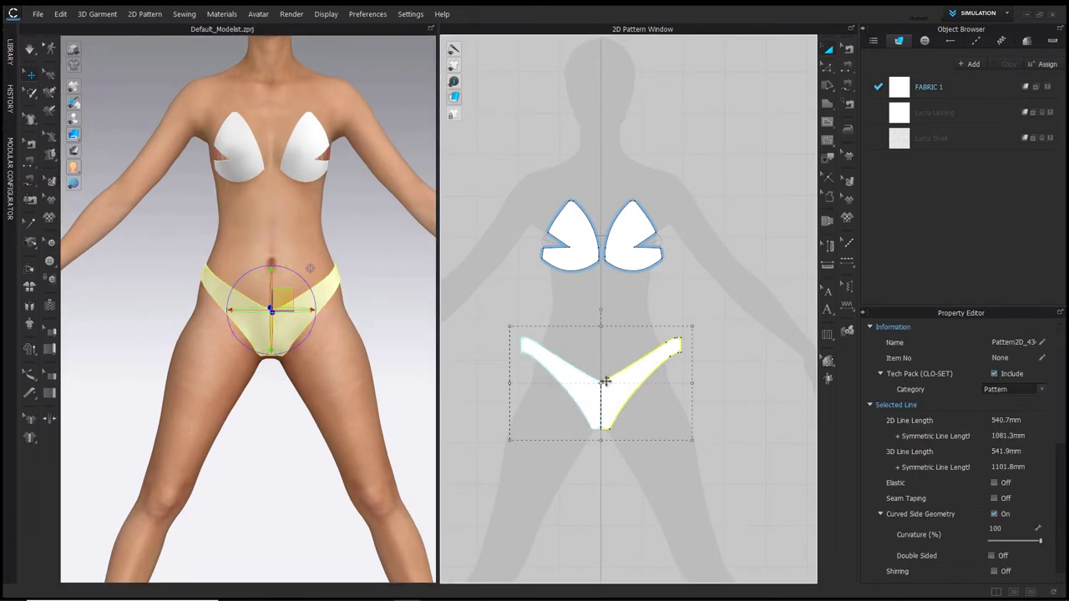
{"action": "key", "text": "ctrl+v"}
{"action": "middle_click_drag", "start_coordinate": [746, 389], "coordinate": [582, 404]}
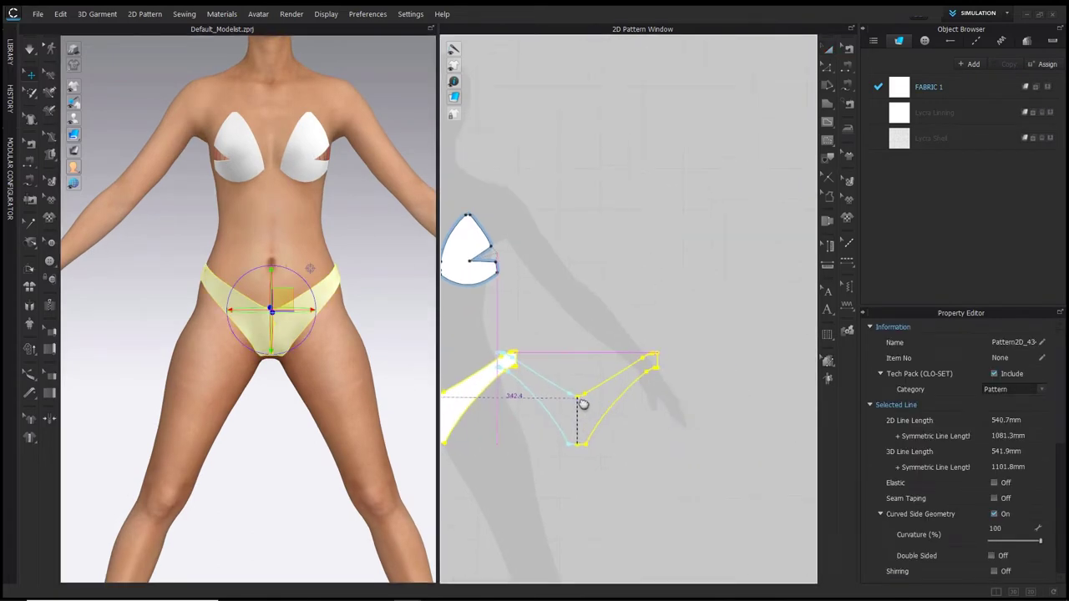
{"action": "left_click", "coordinate": [634, 415]}
{"action": "left_click", "coordinate": [637, 359]}
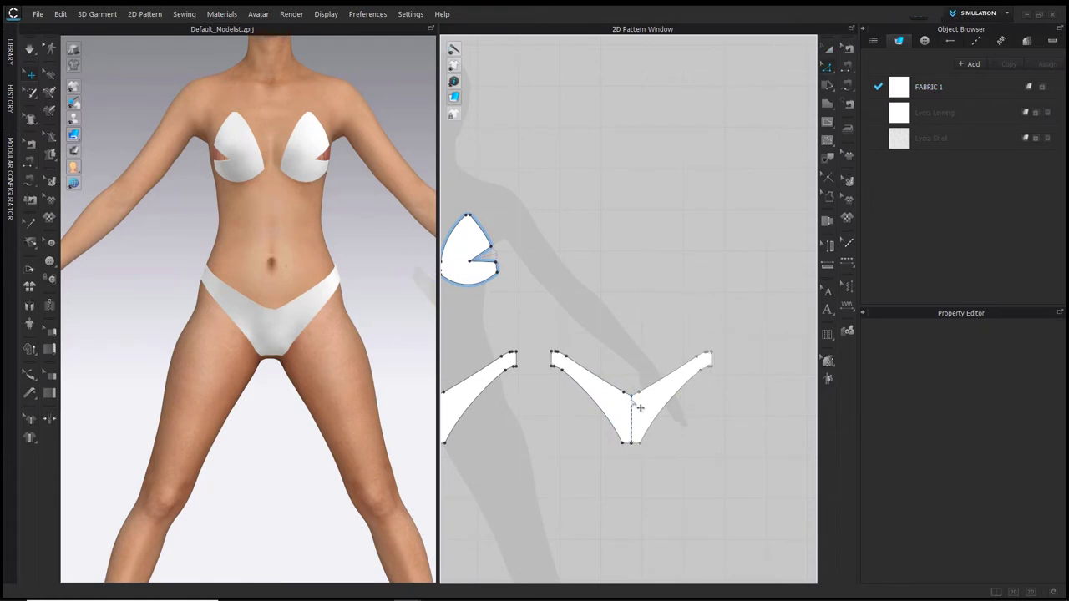
Delete the waist-edge point nearest the centre of the copied bottom and raise its centre waist point straight up
{"action": "scroll", "coordinate": [633, 402], "scroll_direction": "up", "scroll_amount": 5}
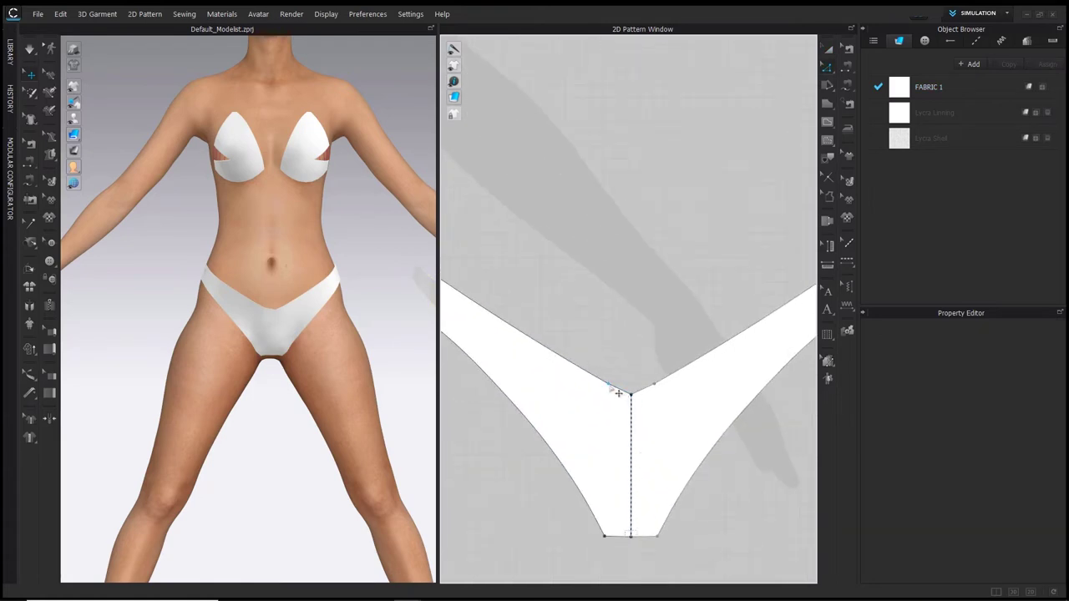
{"action": "left_click", "coordinate": [609, 386]}
{"action": "key", "text": "Delete"}
{"action": "left_click_drag", "start_coordinate": [631, 394], "coordinate": [631, 311]}
{"action": "scroll", "coordinate": [632, 313], "scroll_direction": "down", "scroll_amount": 5}
Delete the waist-edge point between the copied bottom's side and centre to straighten the waistline
{"action": "middle_click_drag", "start_coordinate": [633, 313], "coordinate": [633, 347]}
{"action": "scroll", "coordinate": [553, 332], "scroll_direction": "up", "scroll_amount": 6}
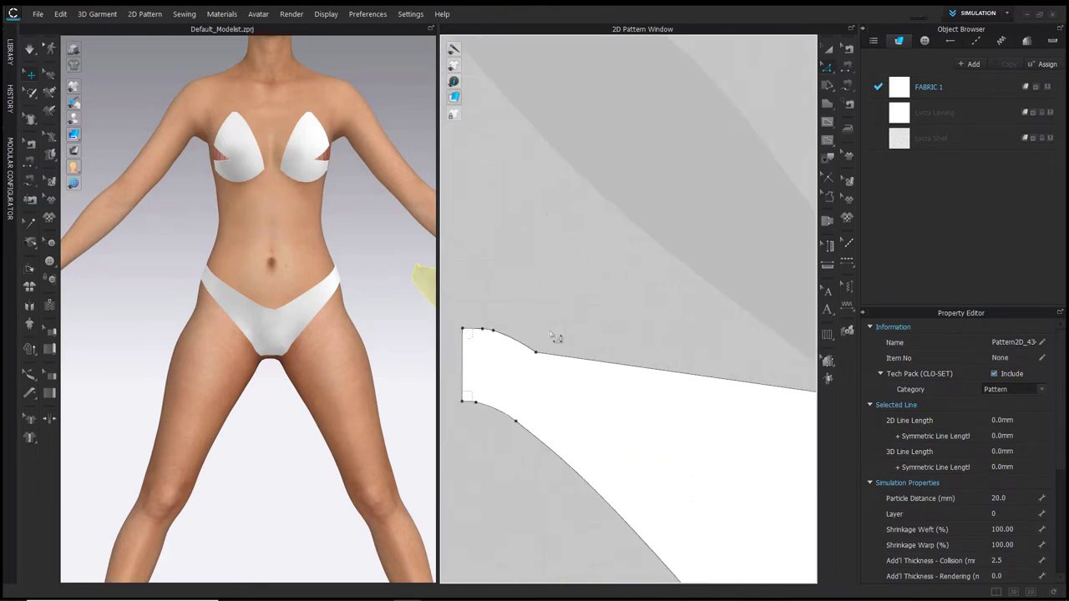
{"action": "left_click", "coordinate": [537, 353]}
{"action": "key", "text": "Delete"}
{"action": "scroll", "coordinate": [564, 351], "scroll_direction": "down", "scroll_amount": 6}
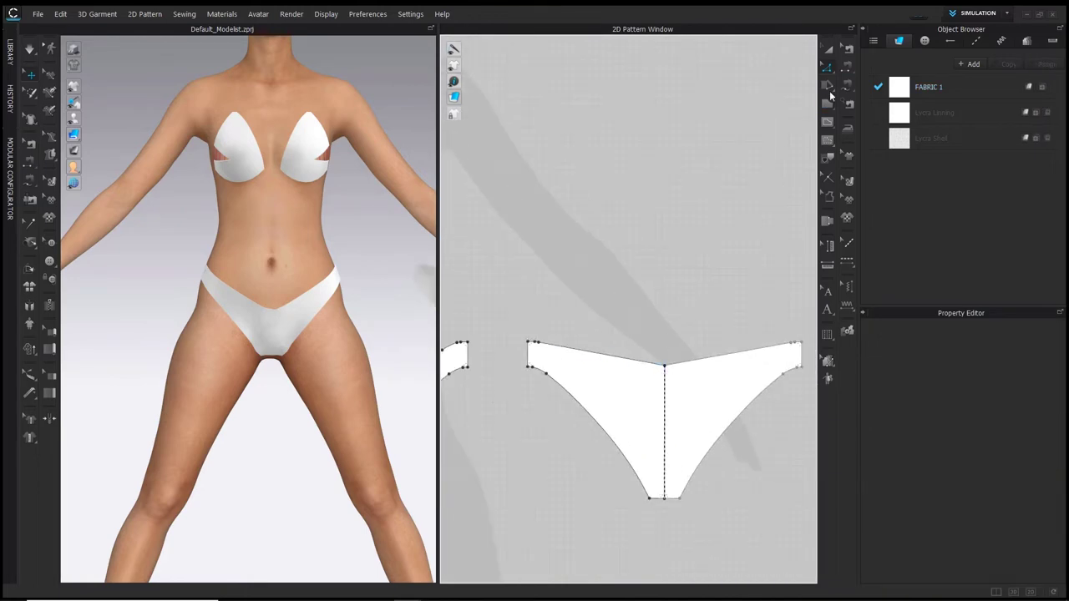
Bulge the copied bottom's leg edge outward and smooth its transitions near the side and the crotch
{"action": "left_click", "coordinate": [830, 94]}
{"action": "left_click", "coordinate": [861, 126]}
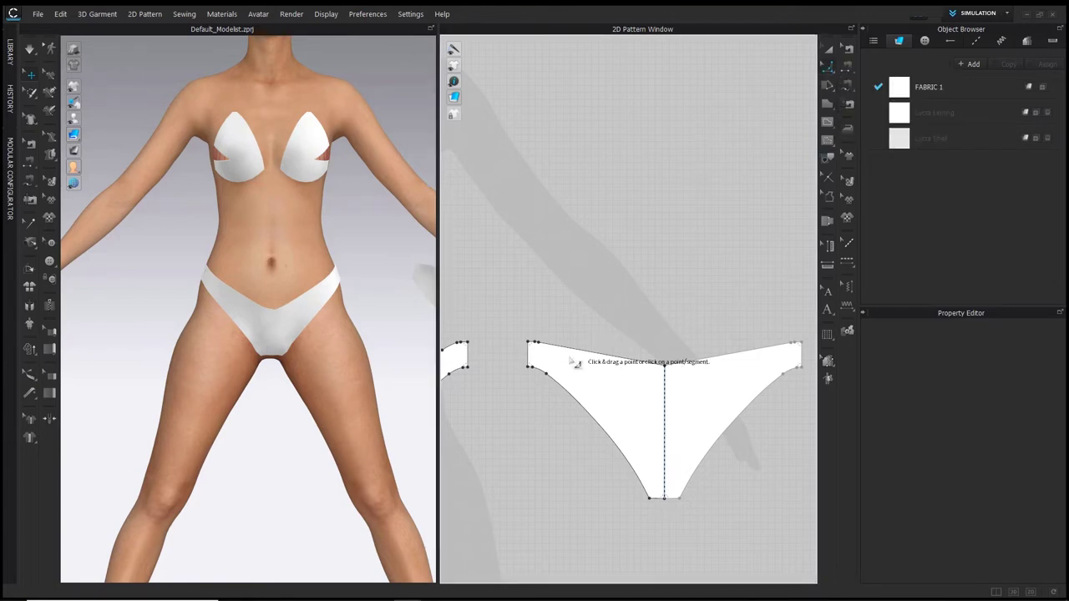
{"action": "left_click", "coordinate": [562, 387]}
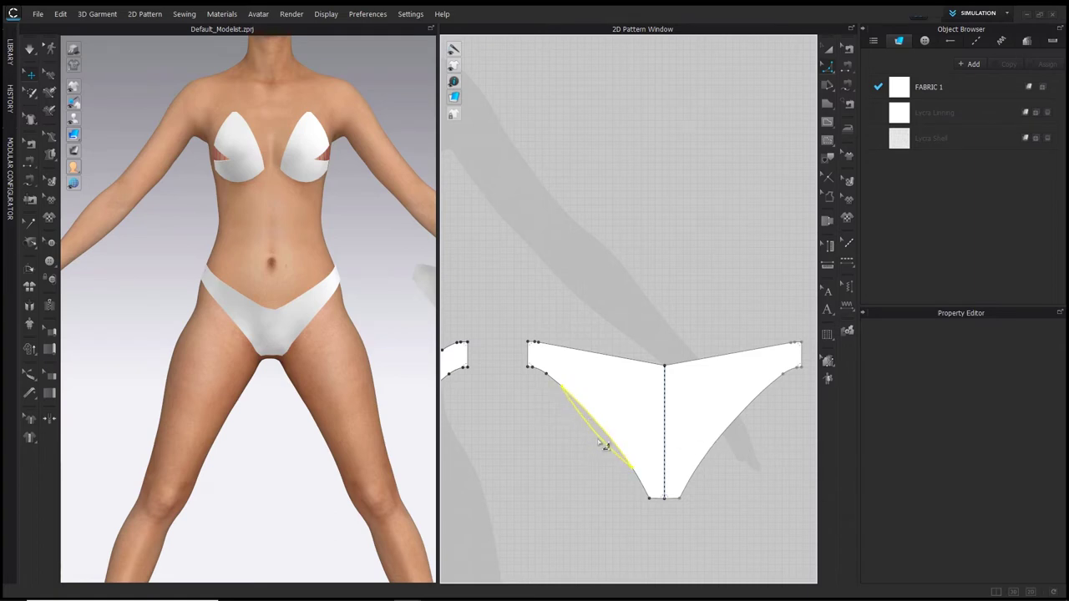
{"action": "left_click", "coordinate": [605, 446]}
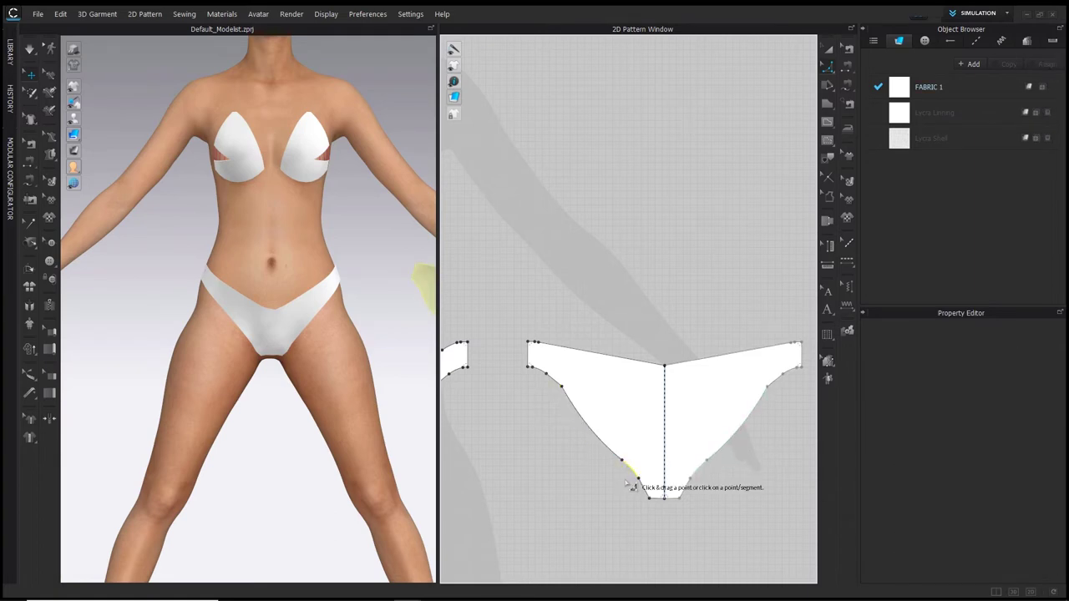
{"action": "left_click_drag", "start_coordinate": [562, 388], "coordinate": [556, 406]}
{"action": "left_click", "coordinate": [612, 315]}
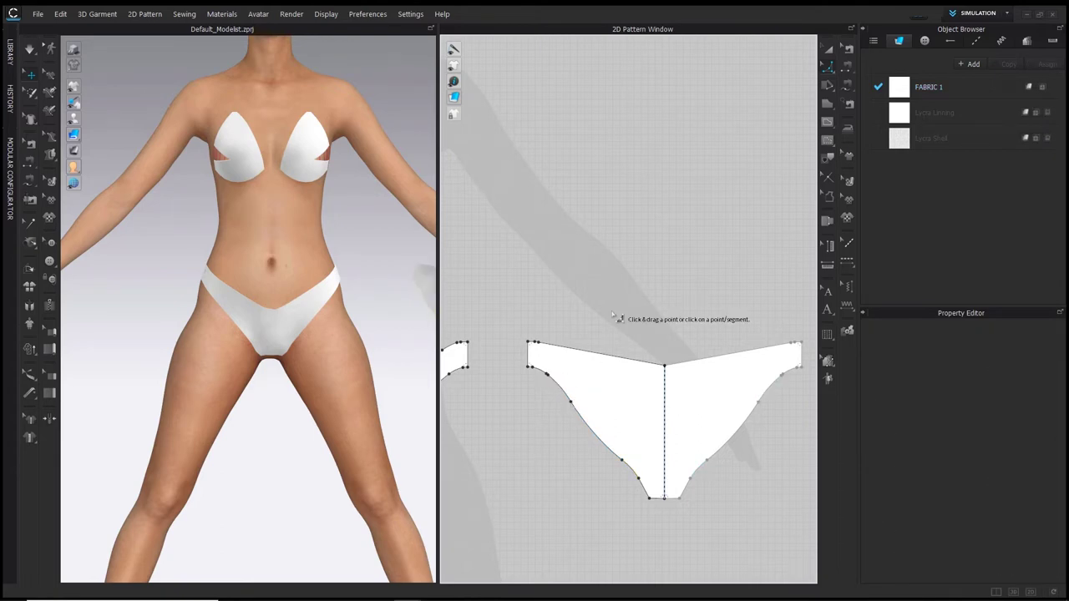
Convert the extra points near the copied bottom's side edge, on both the leg and waist edges, to curve points
{"action": "scroll", "coordinate": [619, 319], "scroll_direction": "up", "scroll_amount": 5}
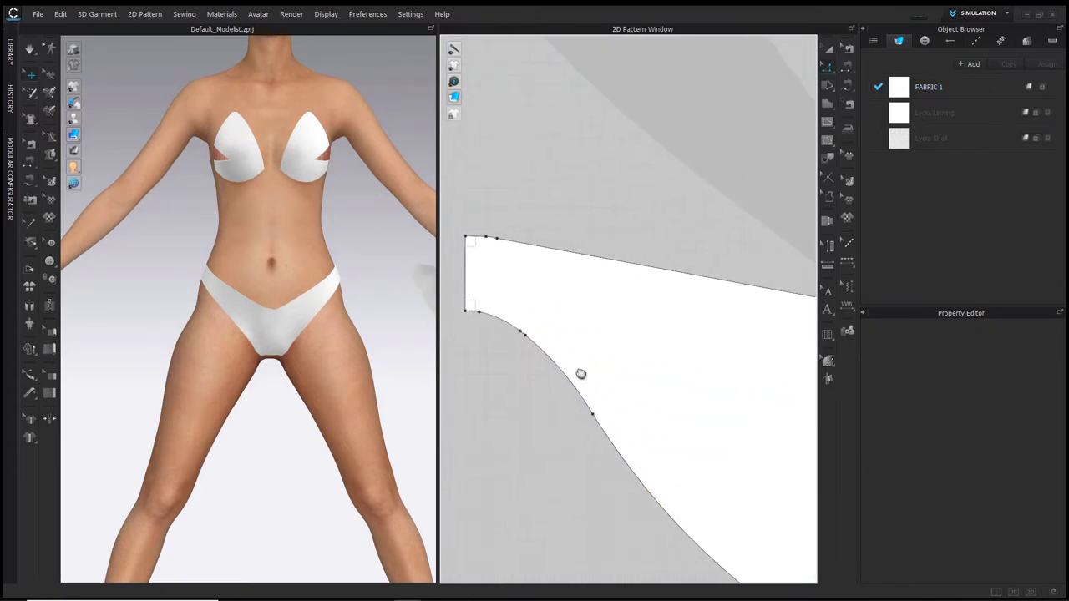
{"action": "left_click", "coordinate": [593, 374]}
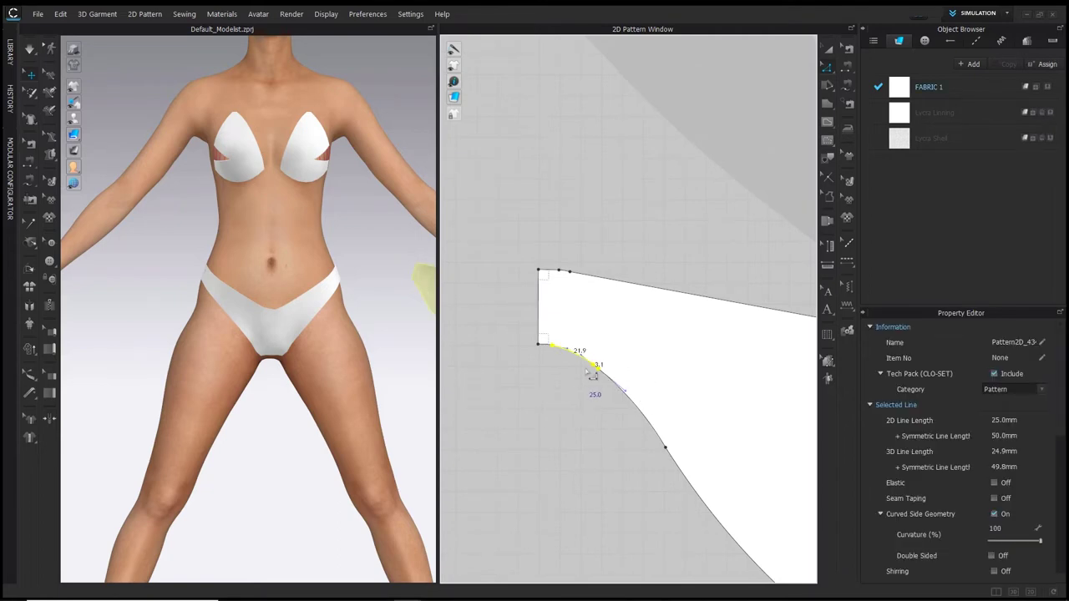
{"action": "right_click", "coordinate": [607, 375]}
{"action": "left_click", "coordinate": [640, 454]}
{"action": "left_click", "coordinate": [564, 271]}
{"action": "right_click", "coordinate": [570, 274]}
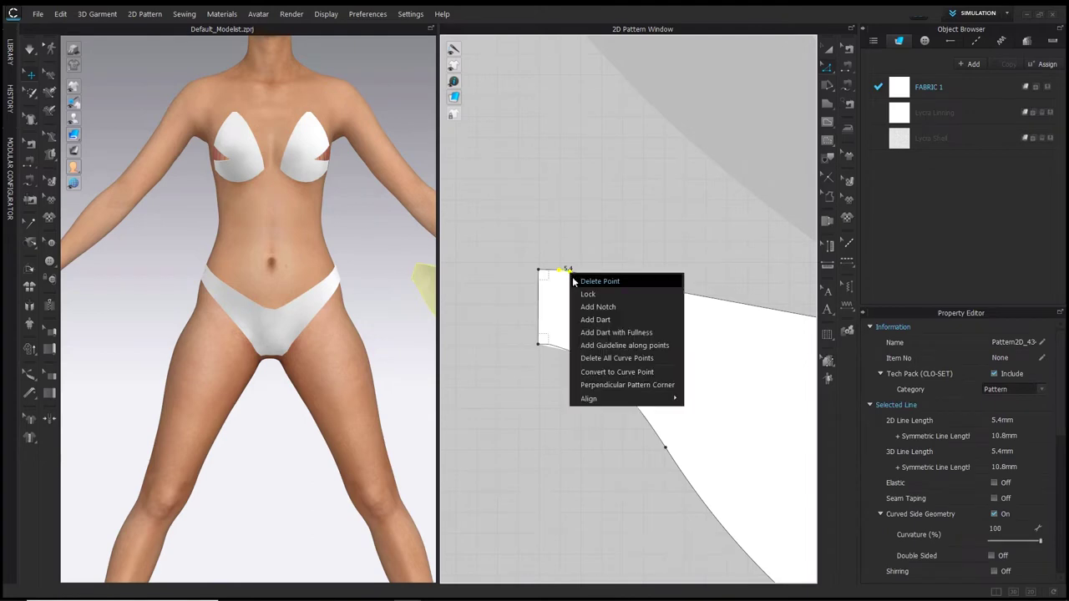
{"action": "left_click", "coordinate": [613, 372]}
{"action": "scroll", "coordinate": [682, 359], "scroll_direction": "down", "scroll_amount": 2}
{"action": "middle_click_drag", "start_coordinate": [683, 359], "coordinate": [516, 301]}
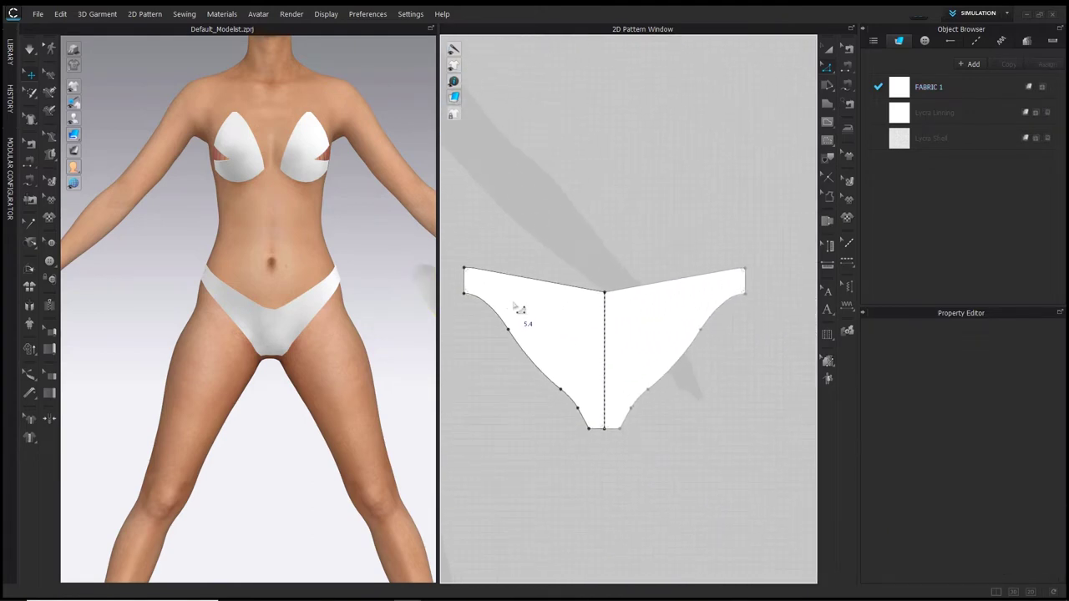
Measure the length of the copied bottom's crotch edge
{"action": "scroll", "coordinate": [518, 305], "scroll_direction": "down", "scroll_amount": 1}
{"action": "scroll", "coordinate": [675, 317], "scroll_direction": "down", "scroll_amount": 2}
{"action": "middle_click_drag", "start_coordinate": [675, 318], "coordinate": [603, 241]}
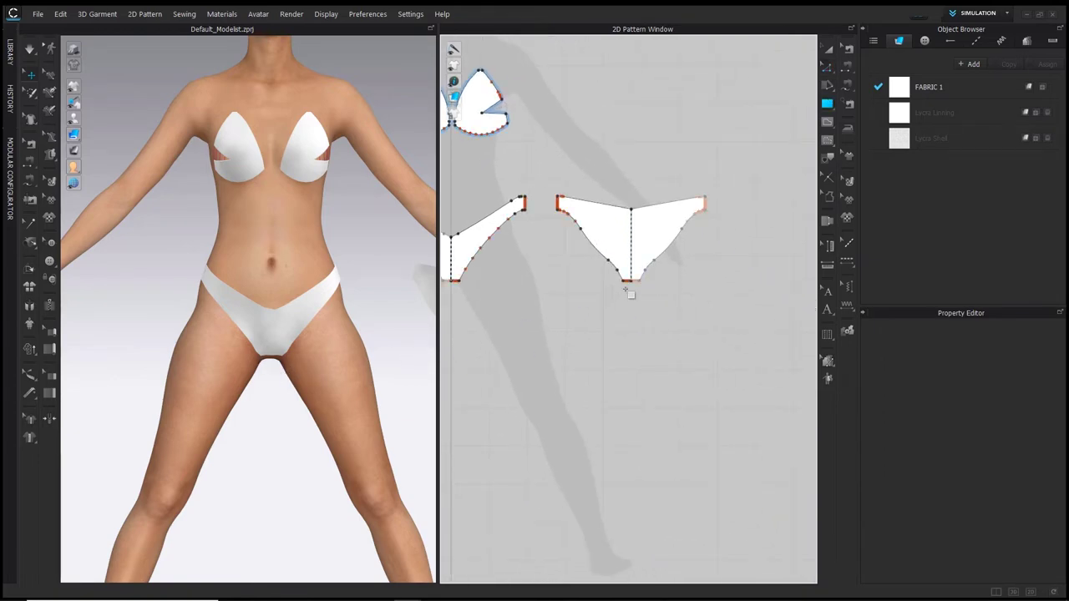
{"action": "scroll", "coordinate": [625, 292], "scroll_direction": "up", "scroll_amount": 3}
{"action": "scroll", "coordinate": [628, 300], "scroll_direction": "up", "scroll_amount": 3}
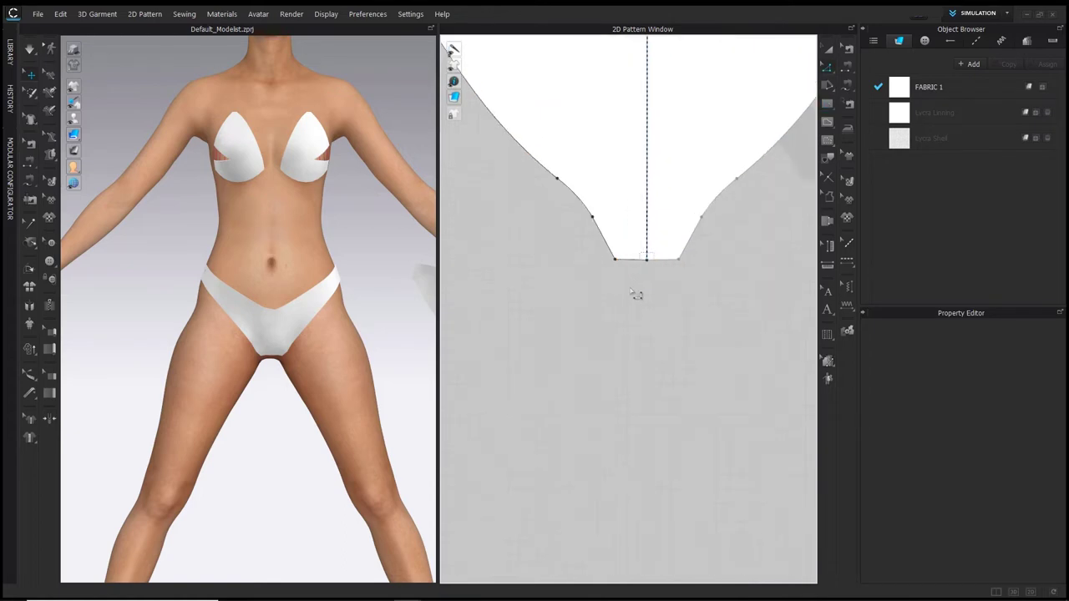
{"action": "left_click", "coordinate": [639, 241]}
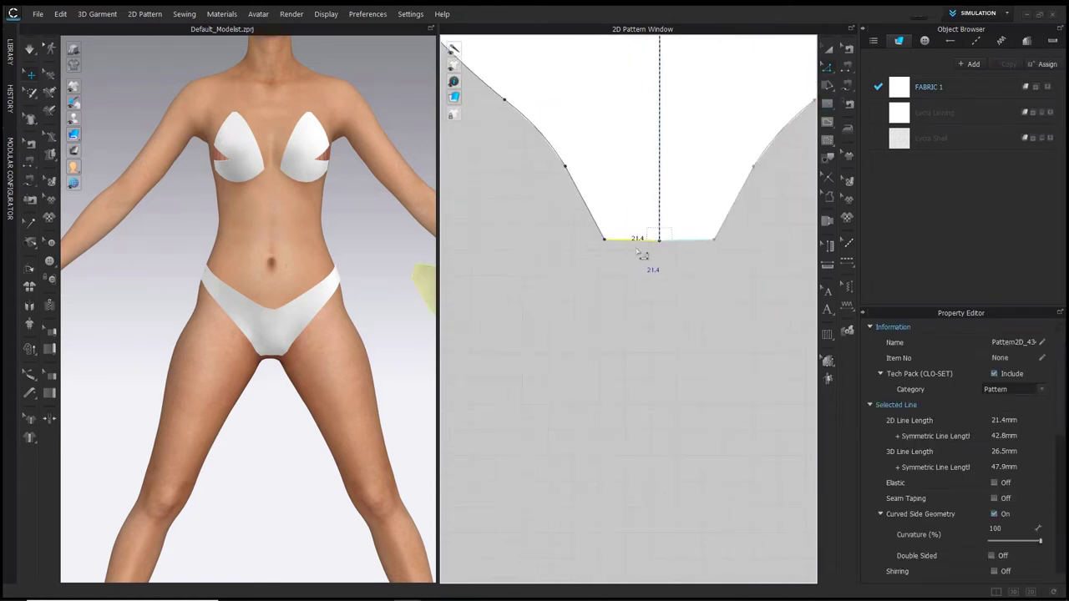
{"action": "scroll", "coordinate": [585, 316], "scroll_direction": "up", "scroll_amount": 1}
Create a 50 by 21.5 mm rectangle pattern just below the copied bottom's crotch edge
{"action": "key", "text": "s"}
{"action": "left_click", "coordinate": [609, 318]}
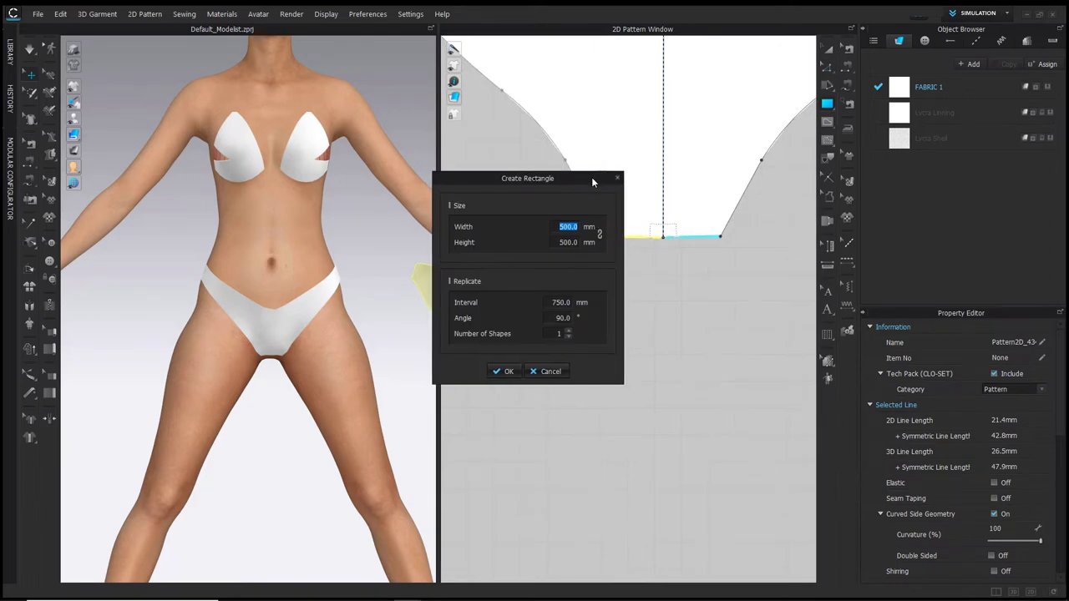
{"action": "left_click_drag", "start_coordinate": [592, 177], "coordinate": [502, 220]}
{"action": "type", "text": "50"}
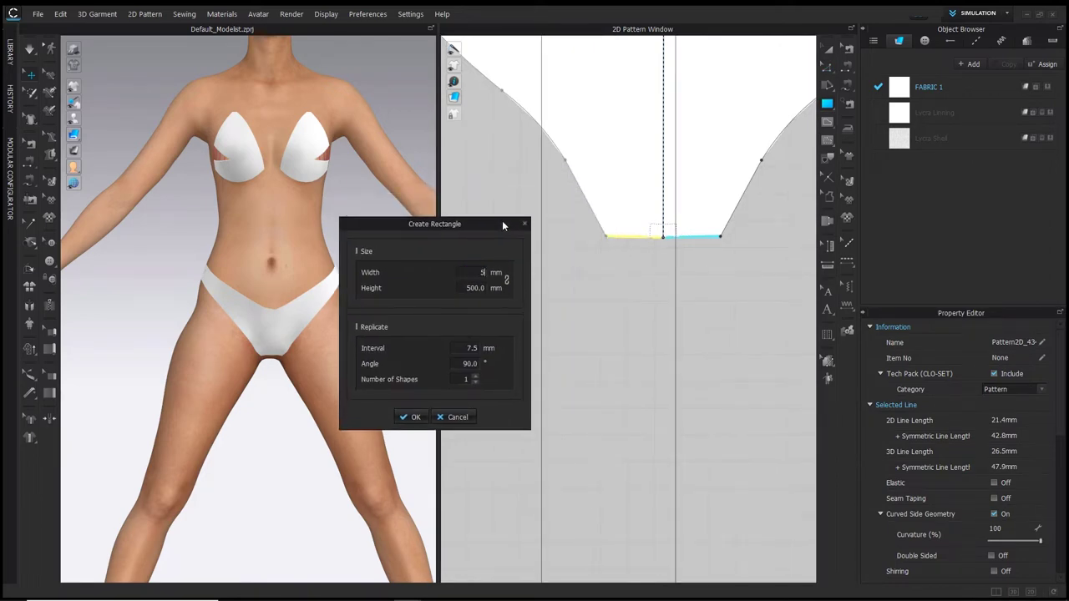
{"action": "key", "text": "Tab"}
{"action": "type", "text": "21"}
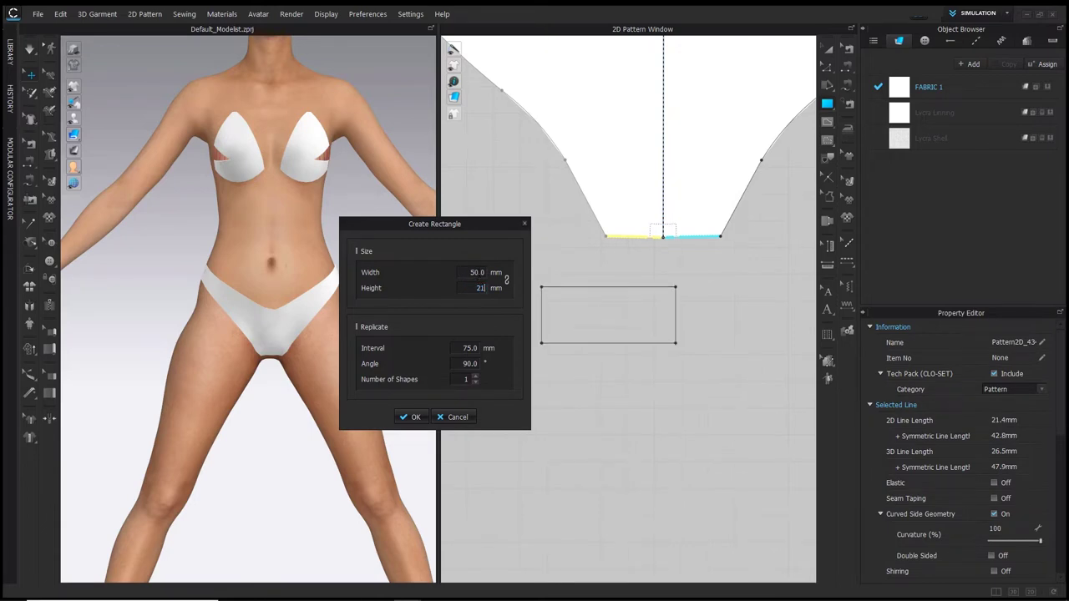
{"action": "type", "text": ".5"}
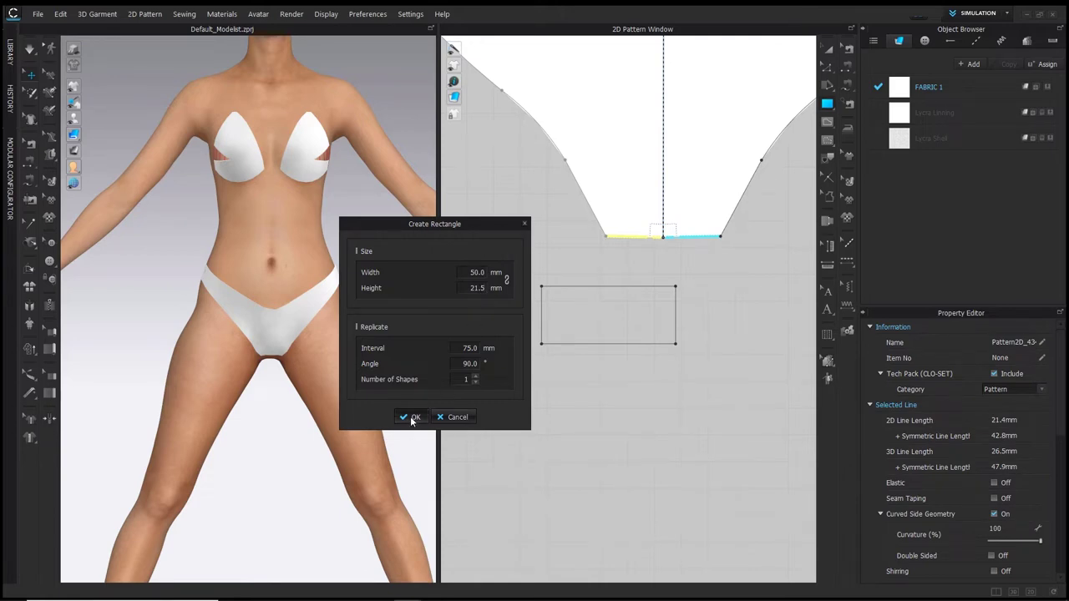
{"action": "left_click", "coordinate": [412, 417]}
Rotate the new rectangle 90 degrees so it stands upright under the crotch edge and unfold it along its centre-side edge
{"action": "key", "text": "a"}
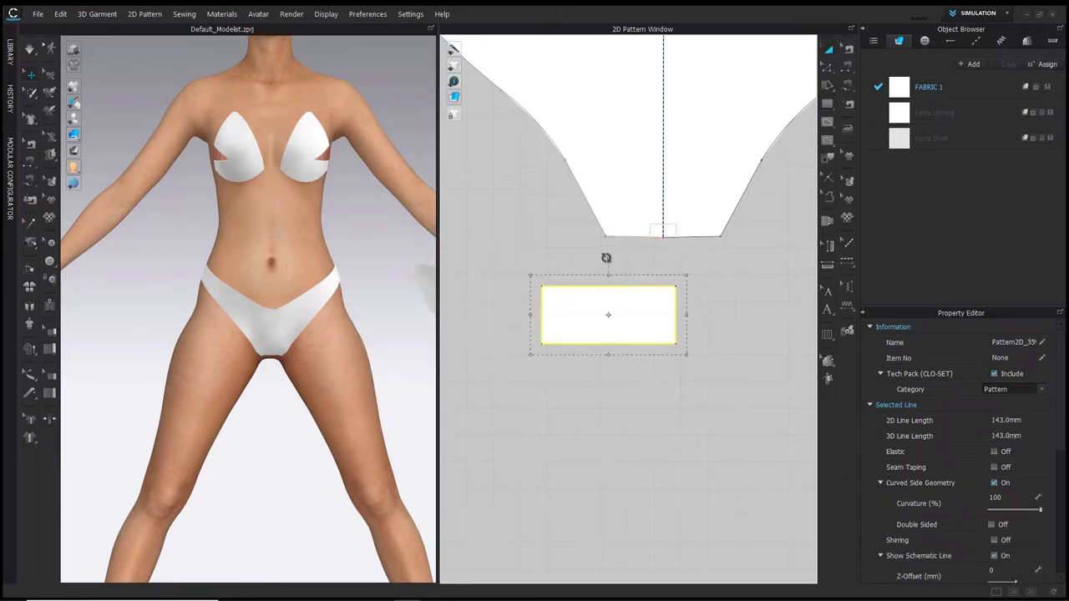
{"action": "left_click_drag", "start_coordinate": [607, 258], "coordinate": [635, 291]}
{"action": "left_click", "coordinate": [664, 319]}
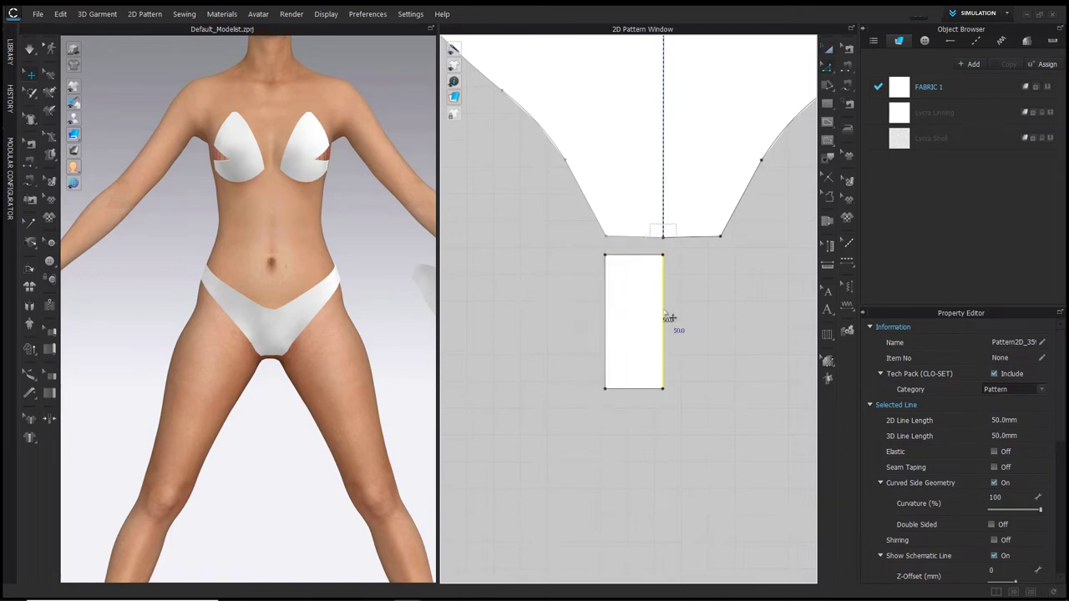
{"action": "right_click", "coordinate": [666, 315]}
{"action": "left_click", "coordinate": [703, 489]}
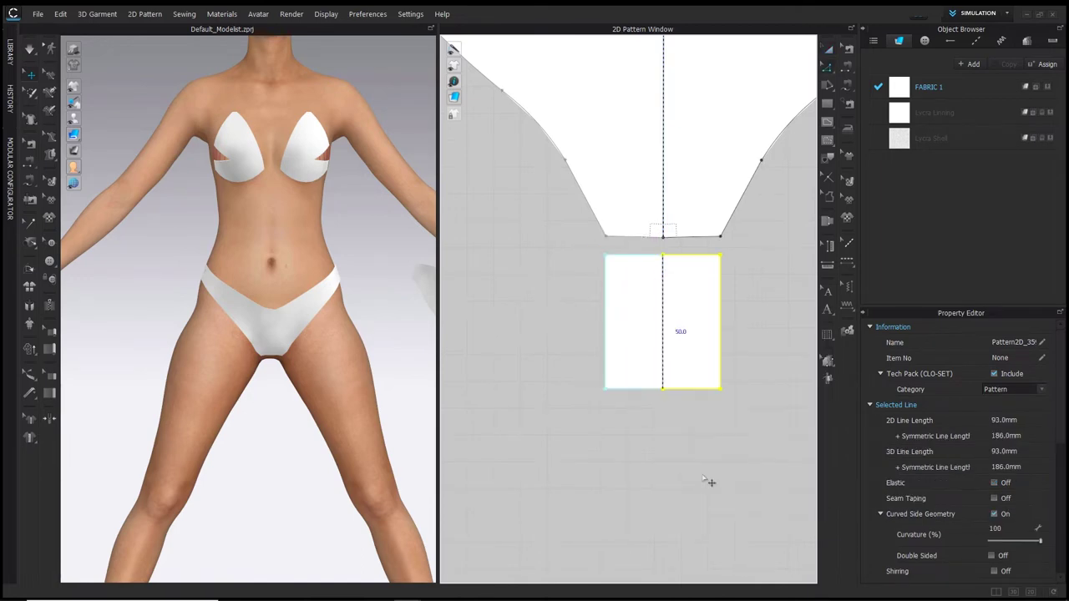
Create a 30 by 10 mm rectangle pattern on the centre line just below the gap between the cups
{"action": "scroll", "coordinate": [712, 462], "scroll_direction": "down", "scroll_amount": 6}
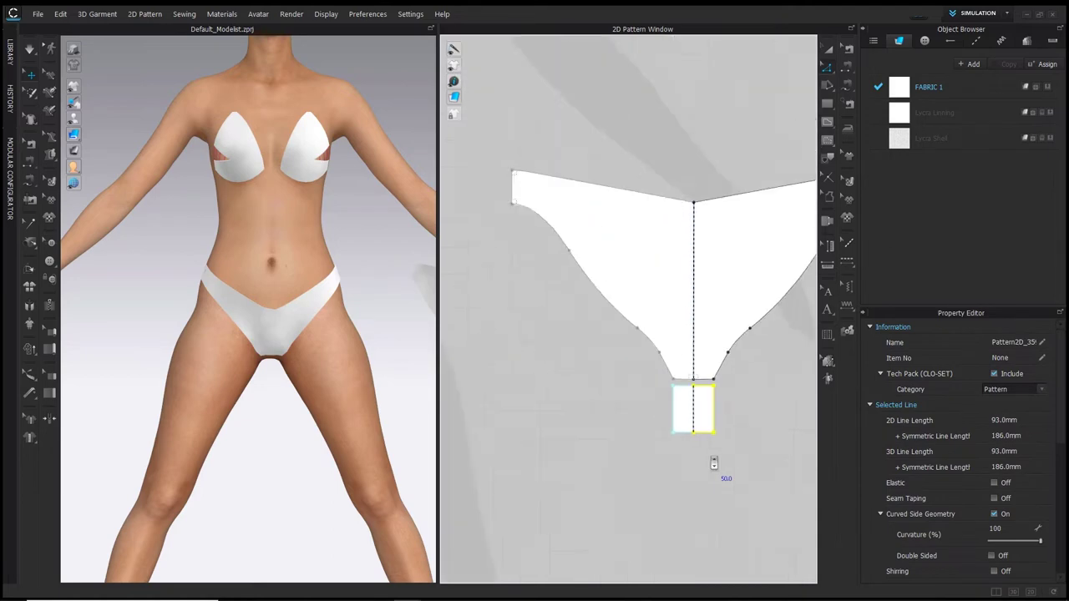
{"action": "scroll", "coordinate": [580, 370], "scroll_direction": "up", "scroll_amount": 5}
{"action": "scroll", "coordinate": [570, 342], "scroll_direction": "up", "scroll_amount": 2}
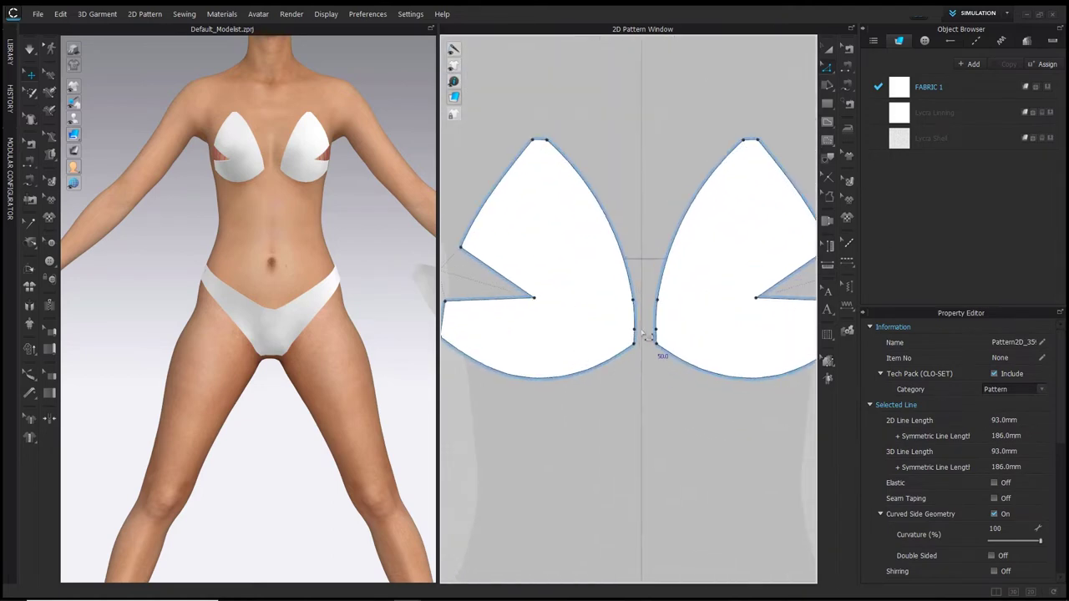
{"action": "left_click", "coordinate": [640, 379]}
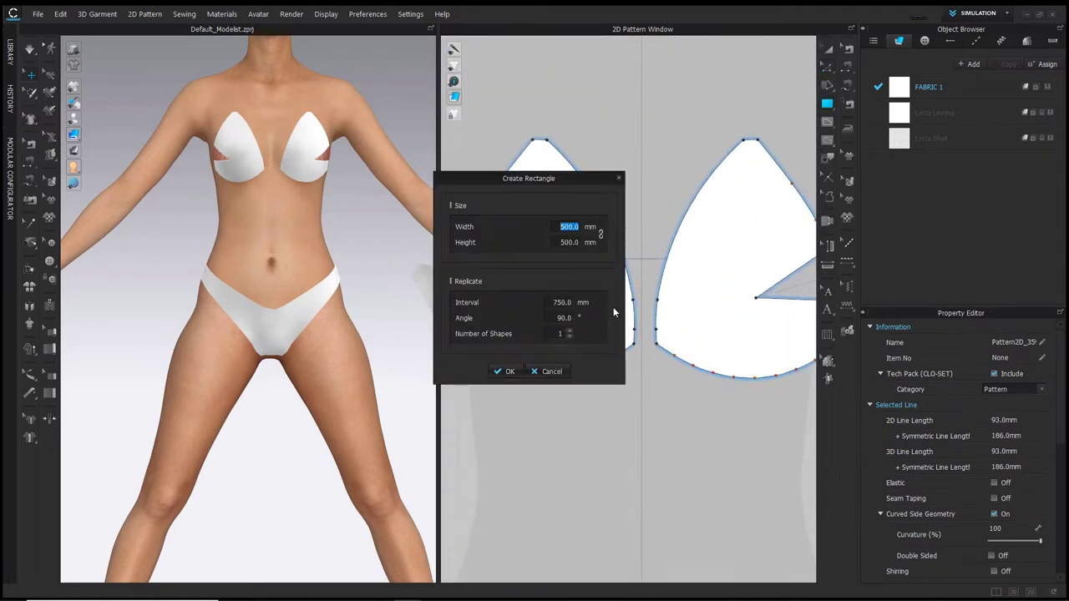
{"action": "left_click_drag", "start_coordinate": [586, 187], "coordinate": [468, 233]}
{"action": "type", "text": "30"}
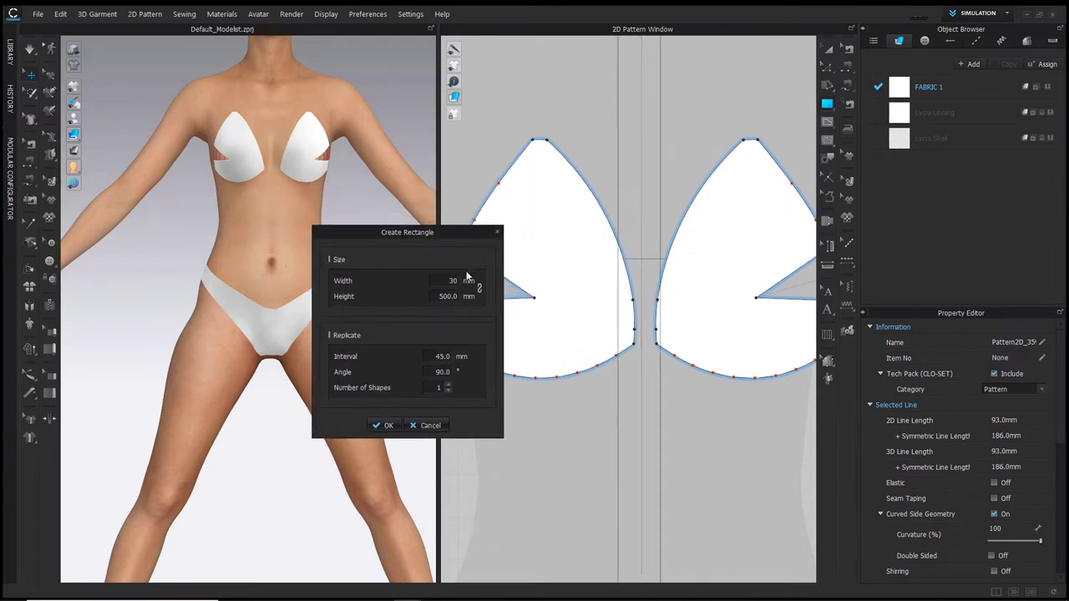
{"action": "key", "text": "Tab"}
{"action": "type", "text": "10"}
{"action": "left_click", "coordinate": [386, 426]}
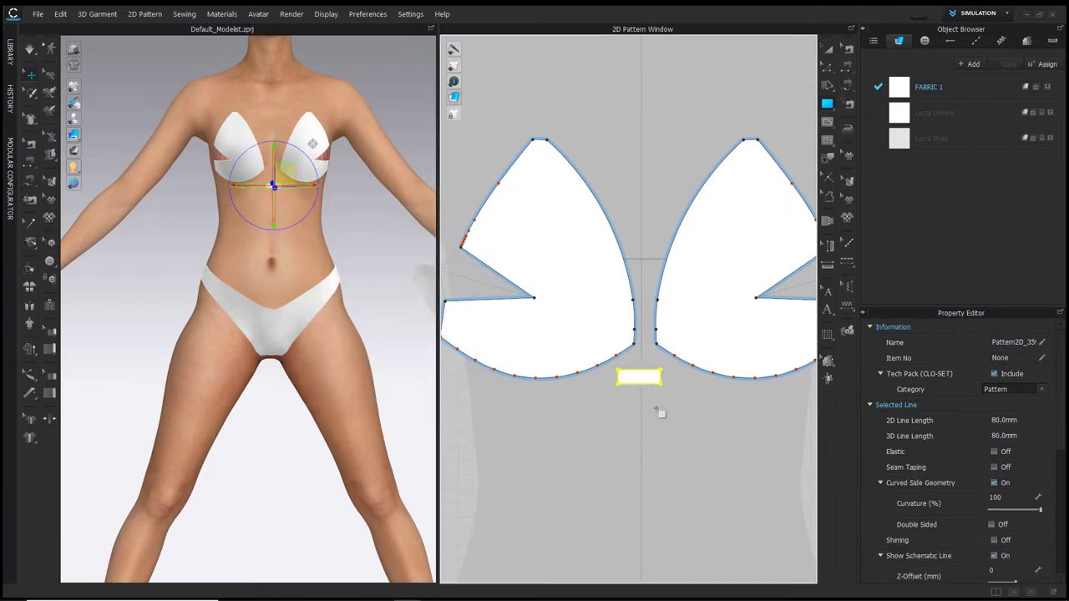
Create a 365 by 10 mm rectangle pattern above the cups as a shoulder strap
{"action": "scroll", "coordinate": [660, 413], "scroll_direction": "down", "scroll_amount": 5}
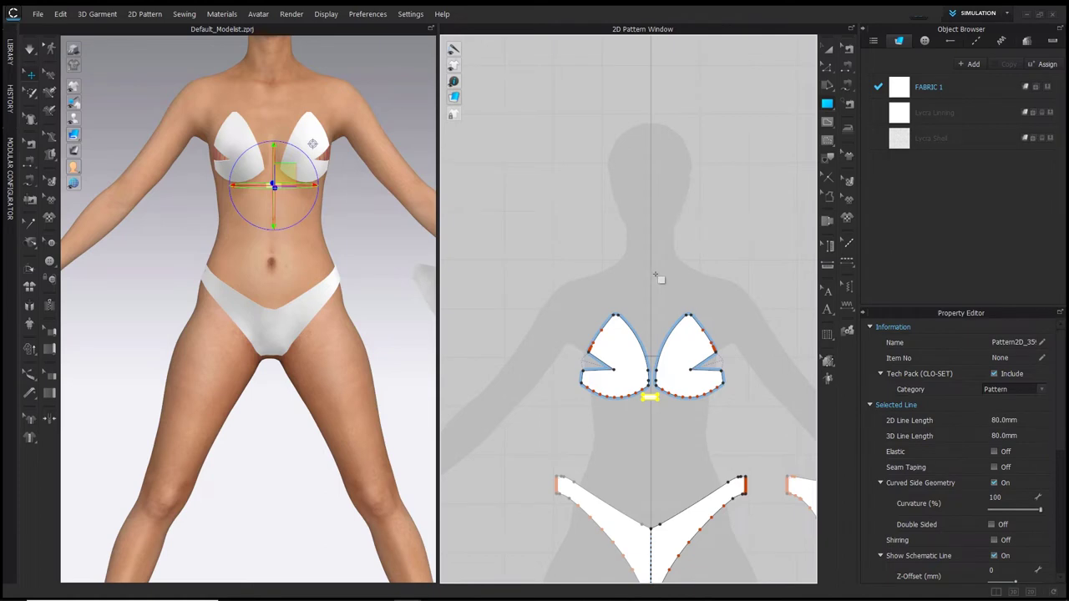
{"action": "left_click", "coordinate": [606, 213]}
{"action": "left_click_drag", "start_coordinate": [600, 183], "coordinate": [410, 204]}
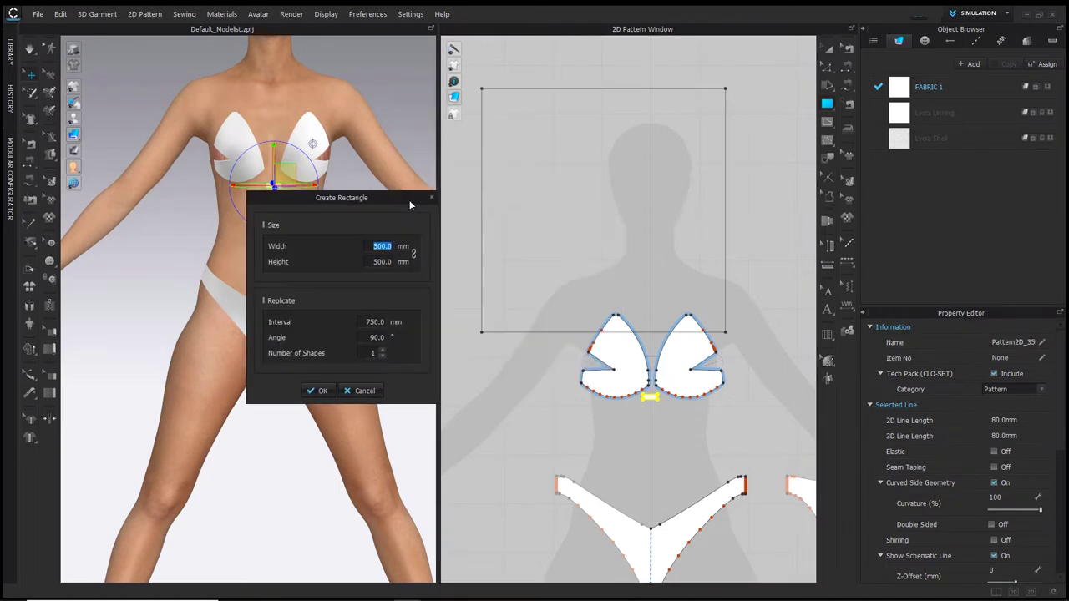
{"action": "type", "text": "36.5"}
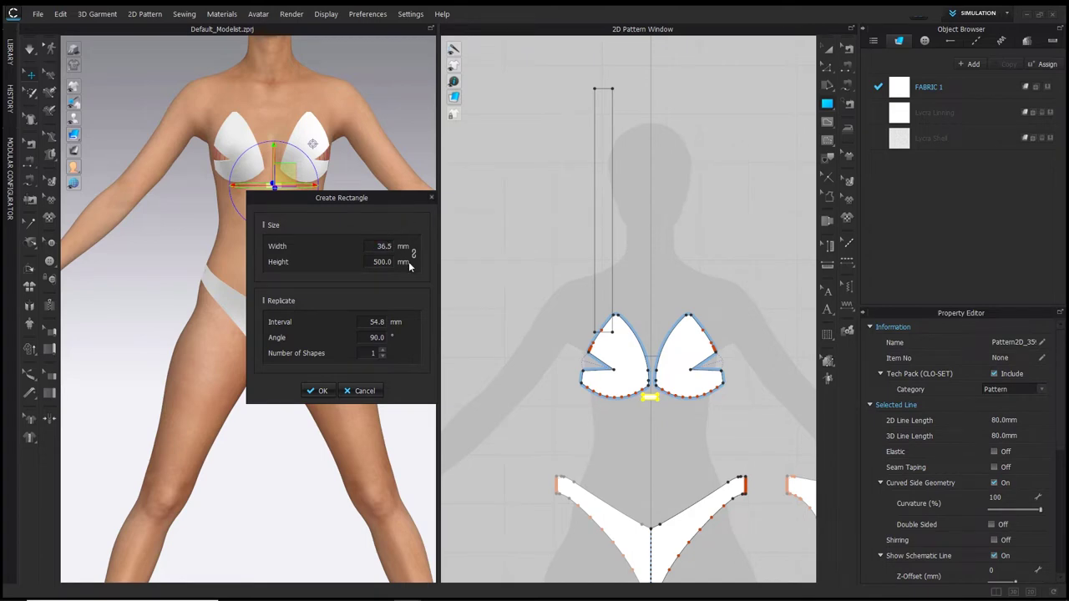
{"action": "key", "text": "Left"}
{"action": "key", "text": "BackSpace"}
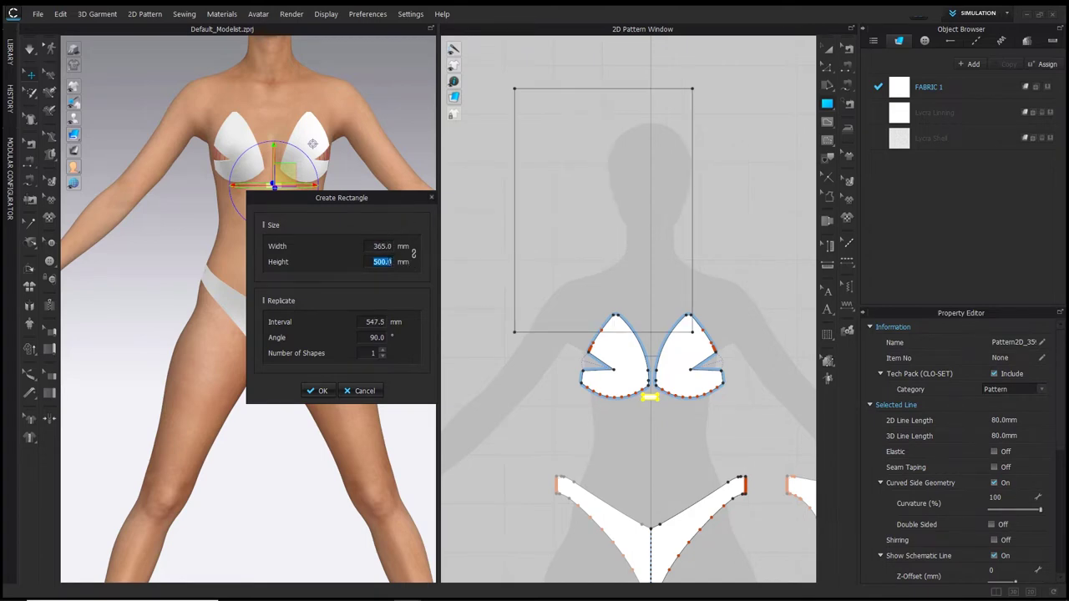
{"action": "key", "text": "BackSpace"}
{"action": "type", "text": "10"}
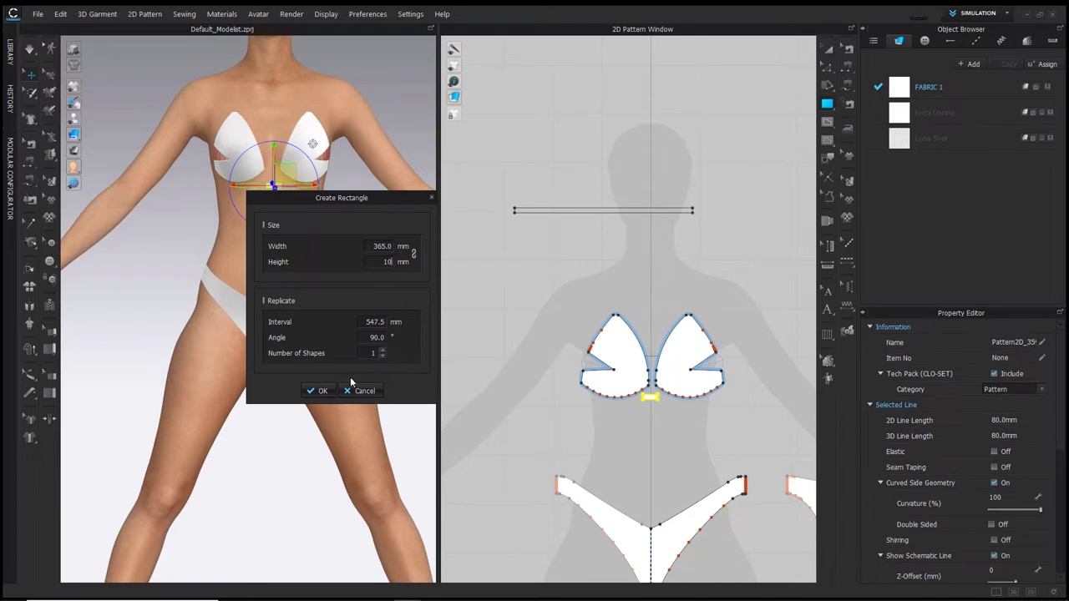
{"action": "left_click", "coordinate": [320, 391]}
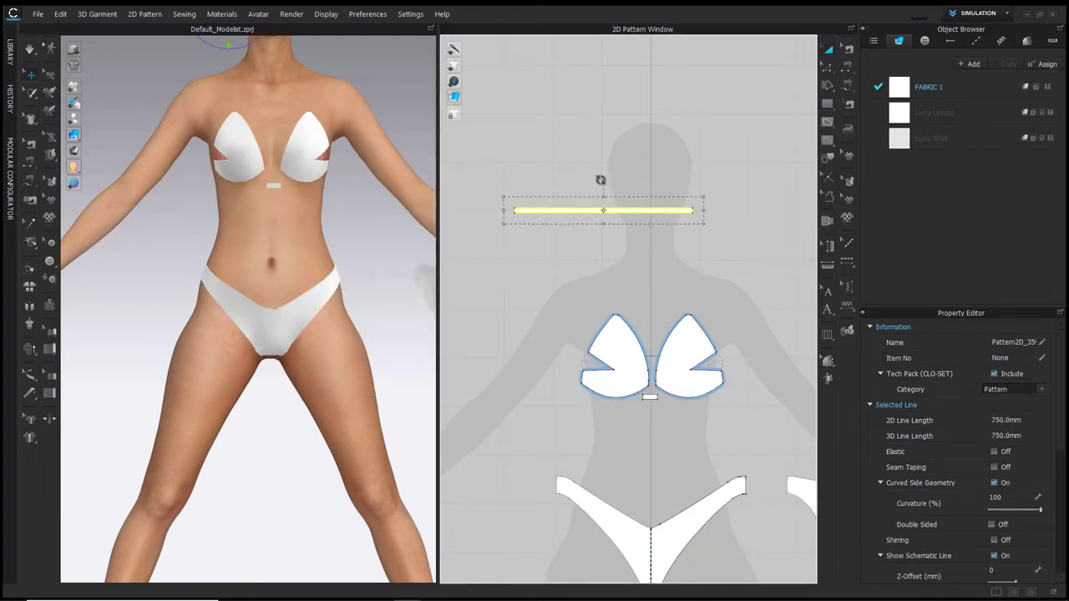
Rotate the strap upright, align it above one cup's tip, and paste a copy above the other cup
{"action": "left_click_drag", "start_coordinate": [600, 180], "coordinate": [563, 214]}
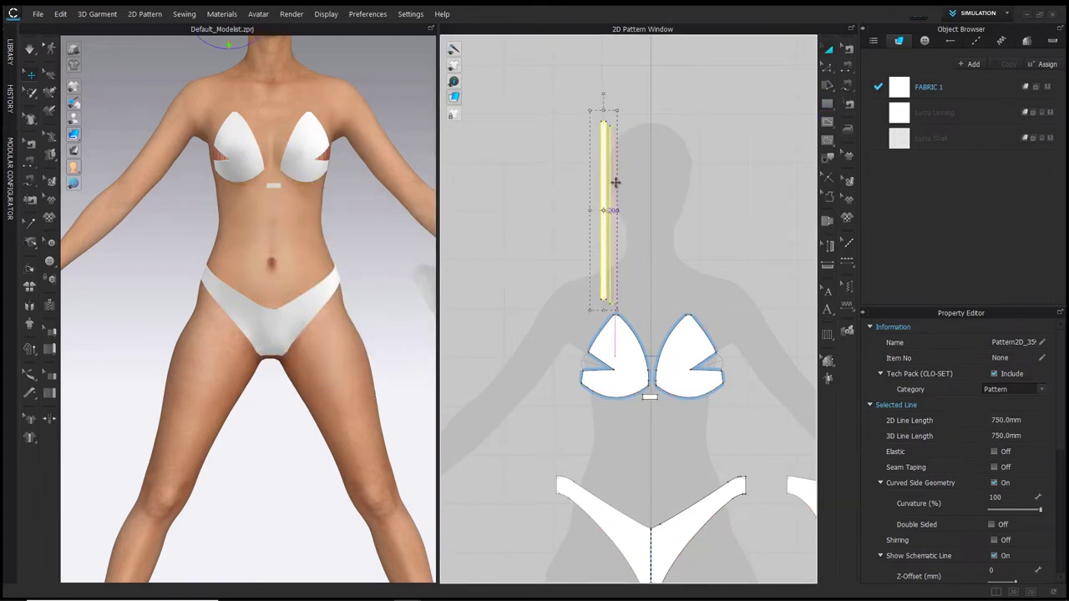
{"action": "left_click_drag", "start_coordinate": [616, 182], "coordinate": [619, 181]}
{"action": "key", "text": "ctrl+c"}
{"action": "key", "text": "ctrl+v"}
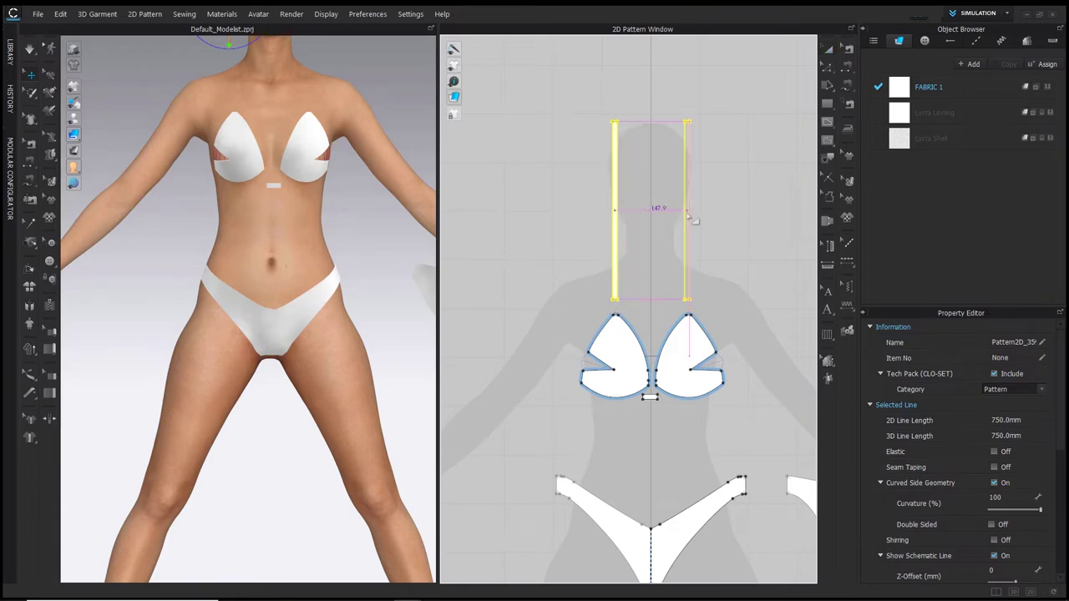
{"action": "left_click", "coordinate": [688, 214]}
{"action": "left_click", "coordinate": [716, 225]}
Measure along the avatar's surface from the cup's outer side edge to the centre back with the Surface Tape Measure
{"action": "right_click_drag", "start_coordinate": [395, 270], "coordinate": [506, 272]}
{"action": "middle_click_drag", "start_coordinate": [421, 261], "coordinate": [412, 260]}
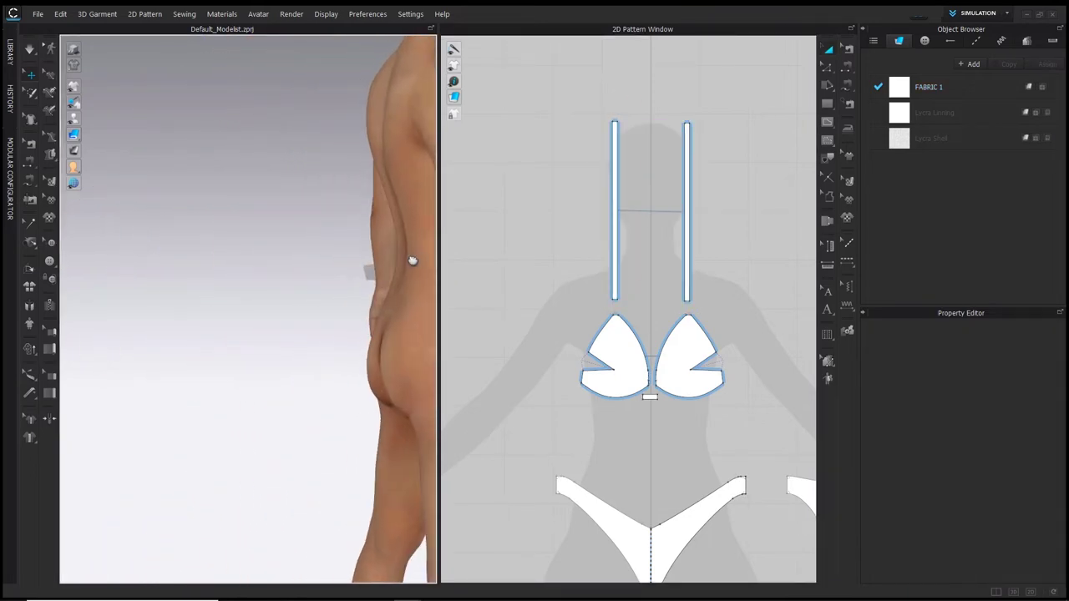
{"action": "right_click_drag", "start_coordinate": [413, 260], "coordinate": [278, 231]}
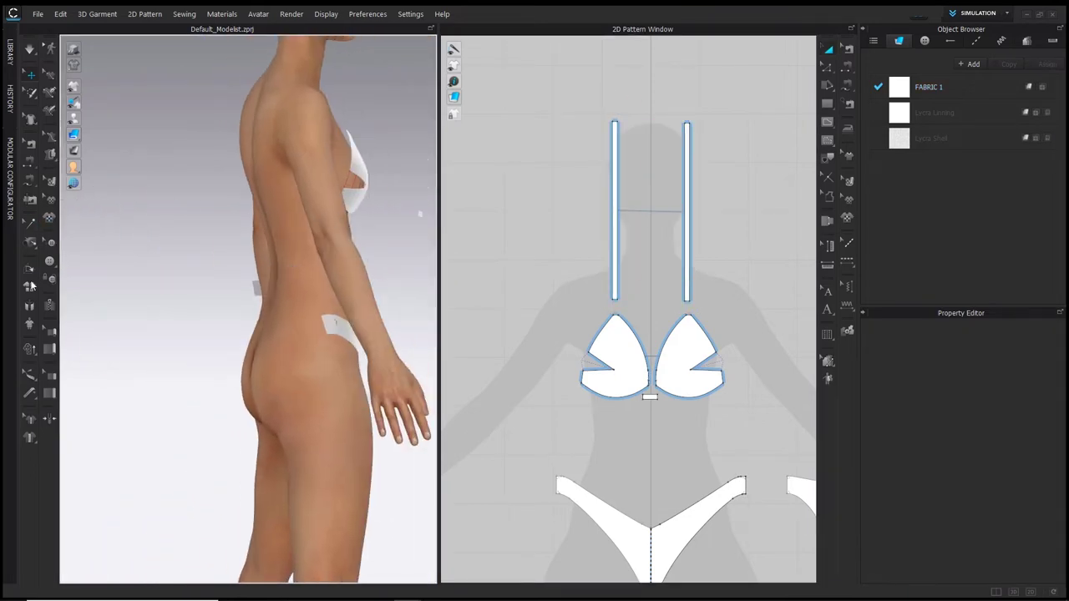
{"action": "left_click", "coordinate": [30, 394]}
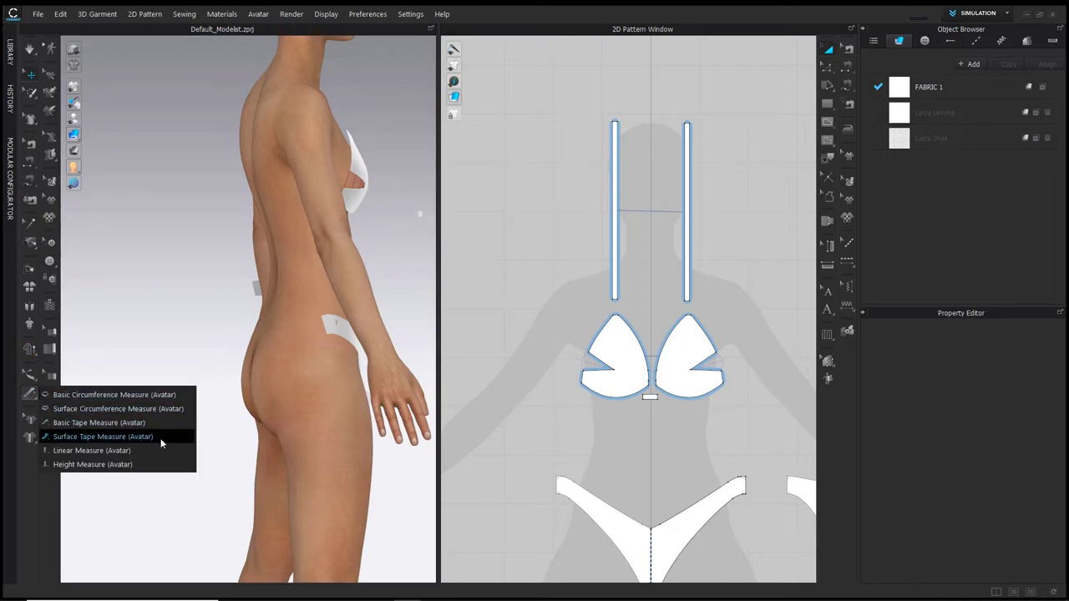
{"action": "left_click", "coordinate": [161, 437]}
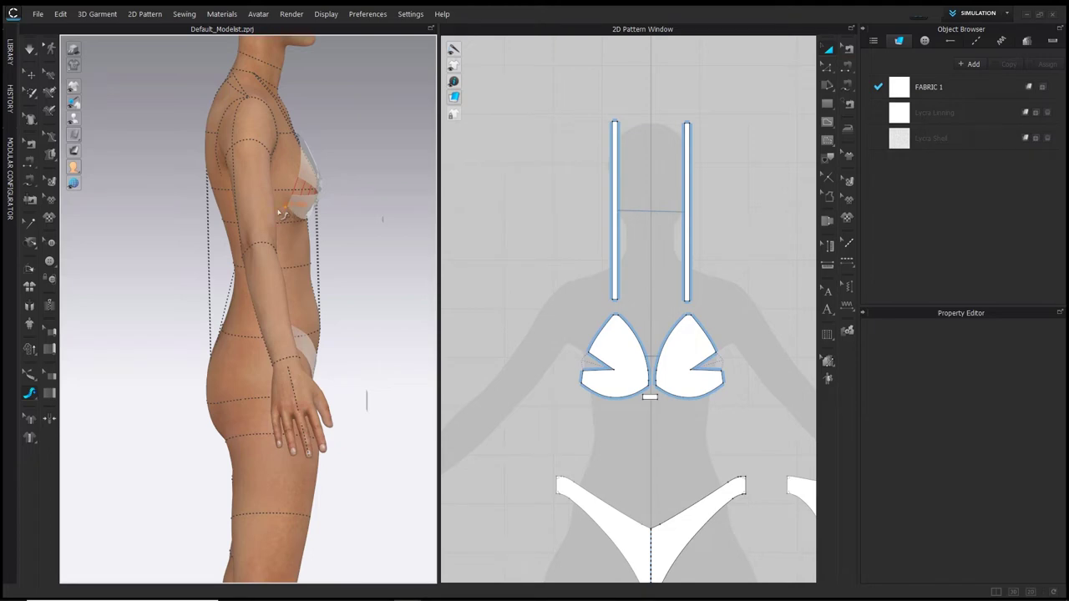
{"action": "right_click_drag", "start_coordinate": [281, 214], "coordinate": [351, 207]}
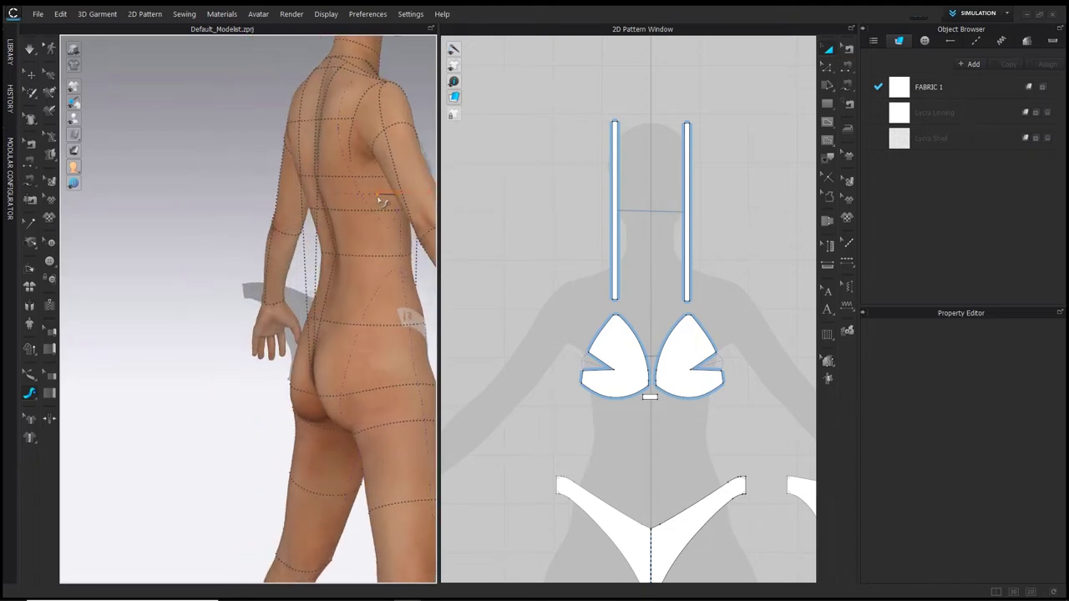
{"action": "scroll", "coordinate": [388, 200], "scroll_direction": "up", "scroll_amount": 3}
{"action": "middle_click_drag", "start_coordinate": [389, 200], "coordinate": [118, 205]}
{"action": "right_click_drag", "start_coordinate": [188, 87], "coordinate": [195, 88]}
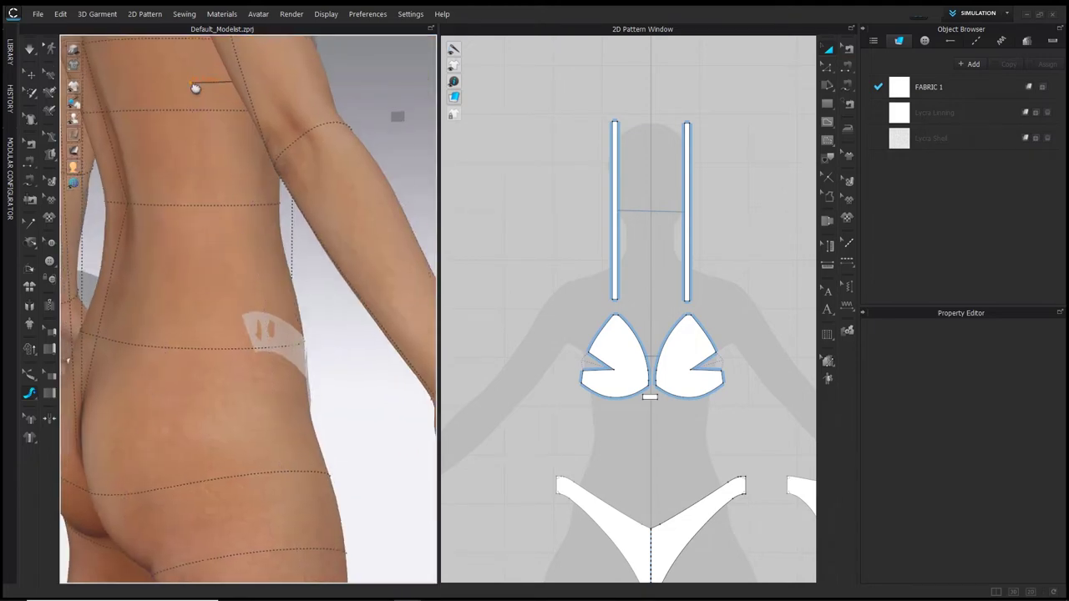
{"action": "middle_click_drag", "start_coordinate": [195, 88], "coordinate": [221, 260]}
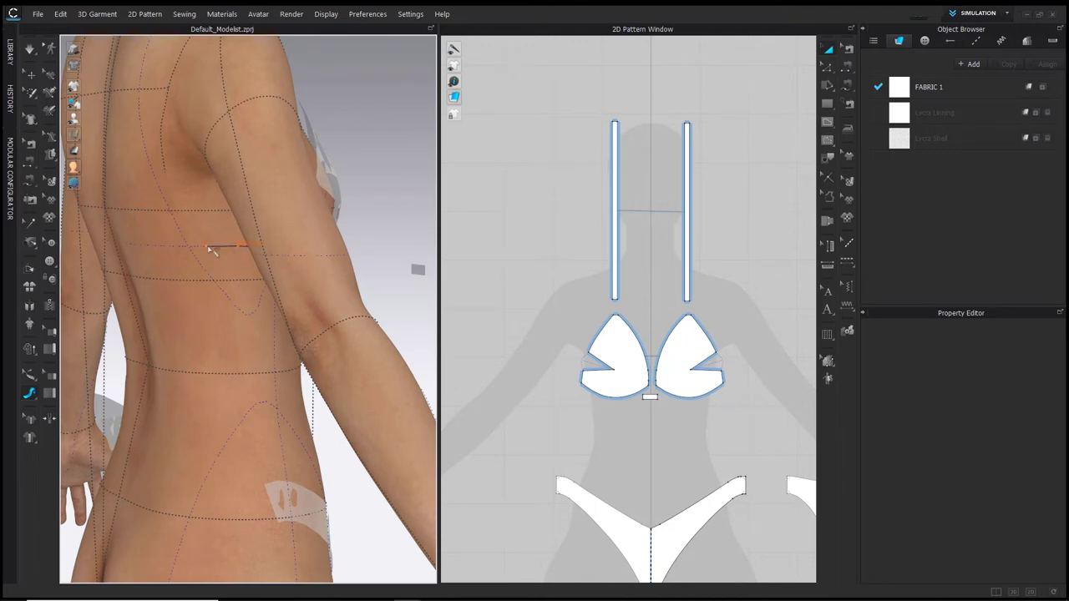
{"action": "right_click_drag", "start_coordinate": [209, 248], "coordinate": [298, 245]}
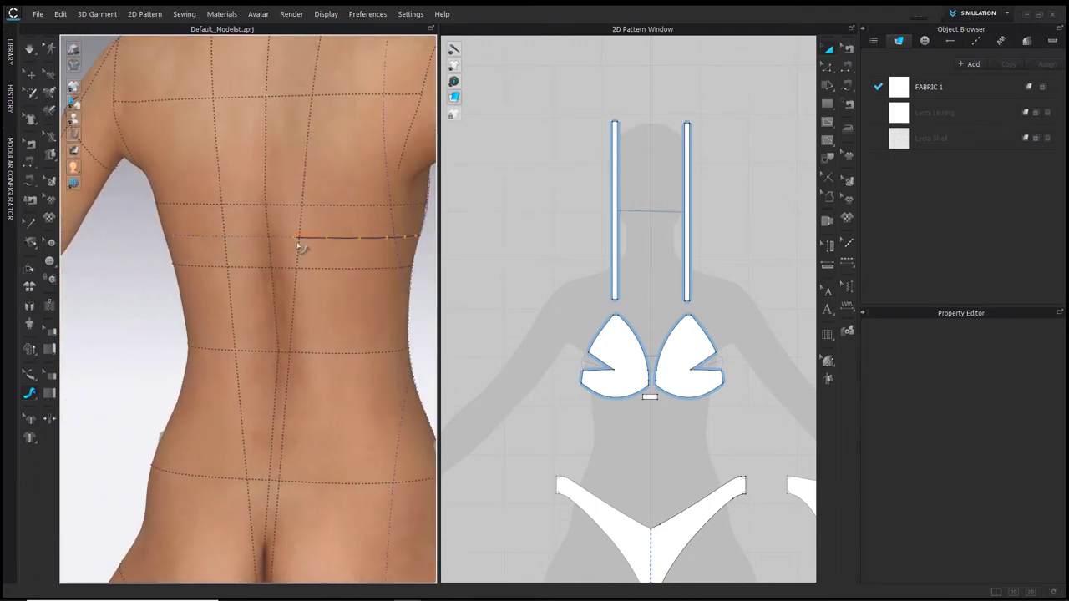
{"action": "left_click", "coordinate": [271, 243]}
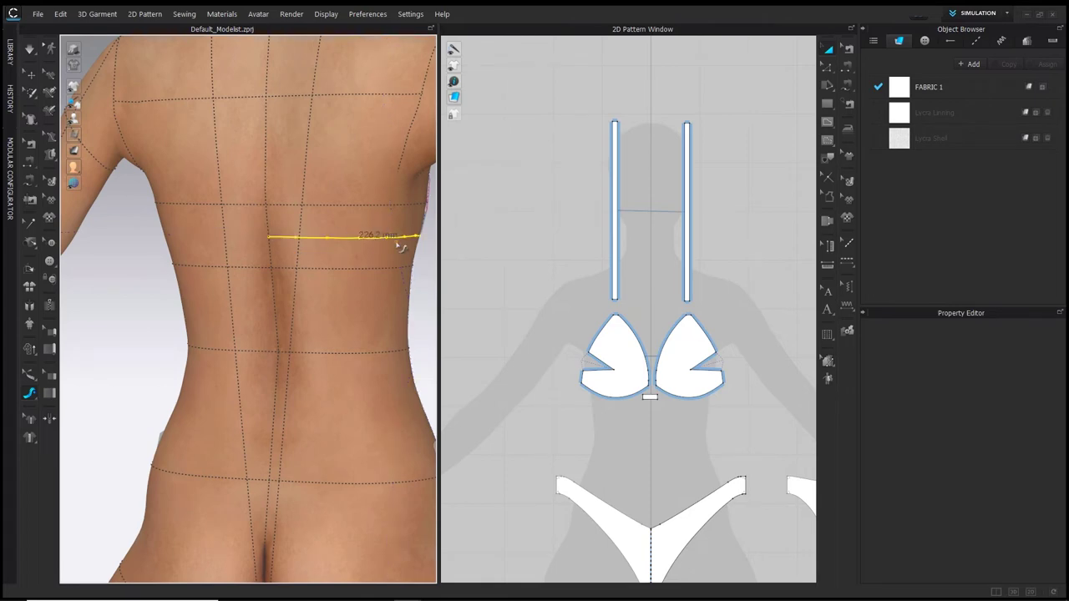
{"action": "scroll", "coordinate": [399, 246], "scroll_direction": "down", "scroll_amount": 3}
{"action": "right_click_drag", "start_coordinate": [401, 249], "coordinate": [289, 236]}
{"action": "key", "text": "2"}
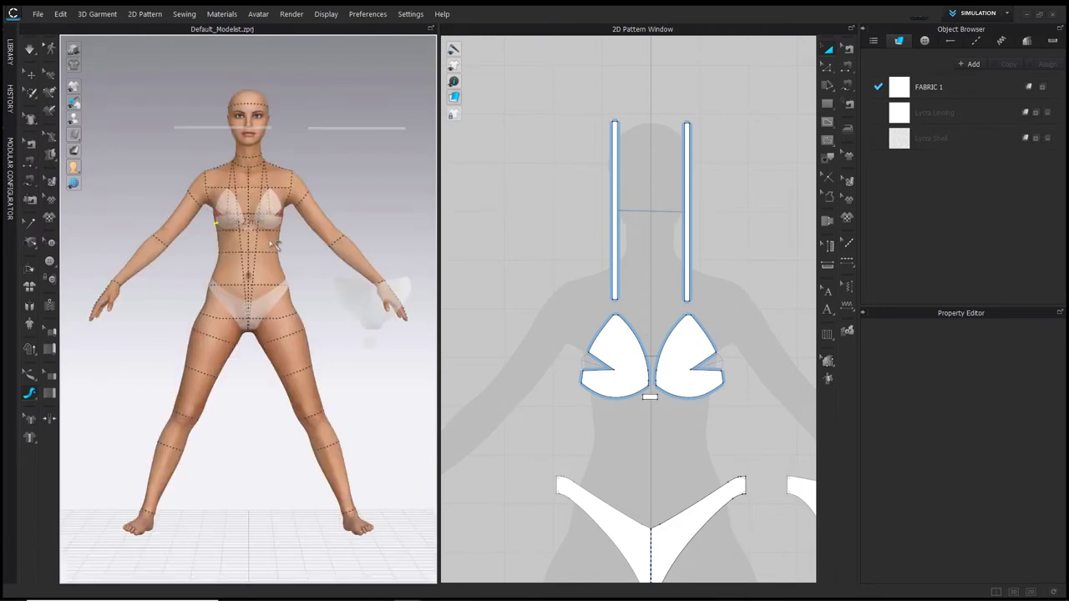
{"action": "key", "text": "q"}
Create a 200 by 10 mm rectangle pattern in the empty area above the copied bottom as a back strap
{"action": "scroll", "coordinate": [686, 293], "scroll_direction": "down", "scroll_amount": 2}
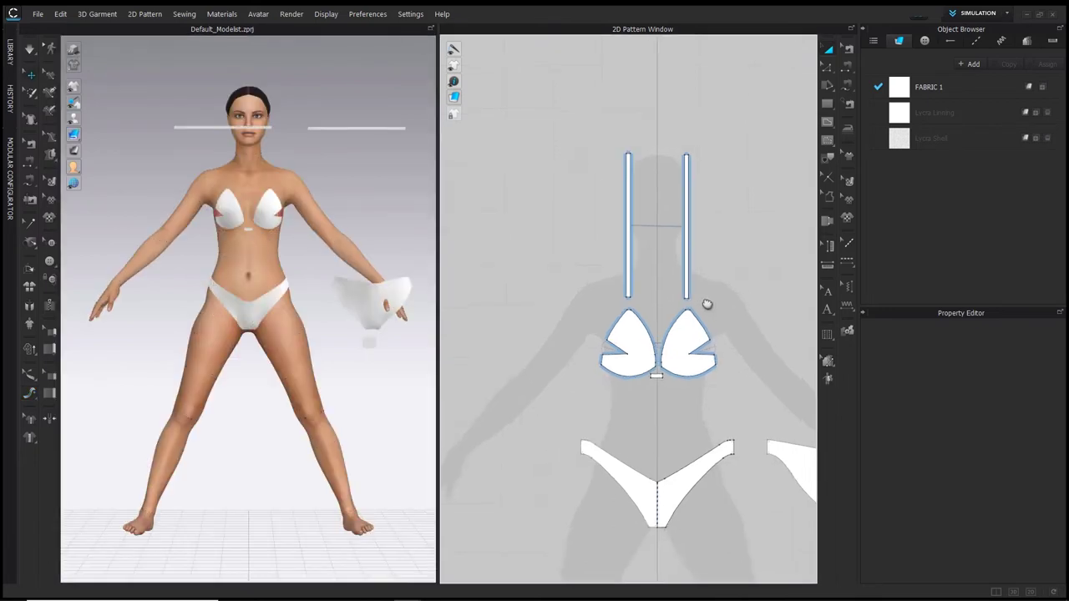
{"action": "middle_click_drag", "start_coordinate": [707, 303], "coordinate": [526, 253]}
{"action": "key", "text": "s"}
{"action": "left_click", "coordinate": [636, 291]}
{"action": "type", "text": "500.0"}
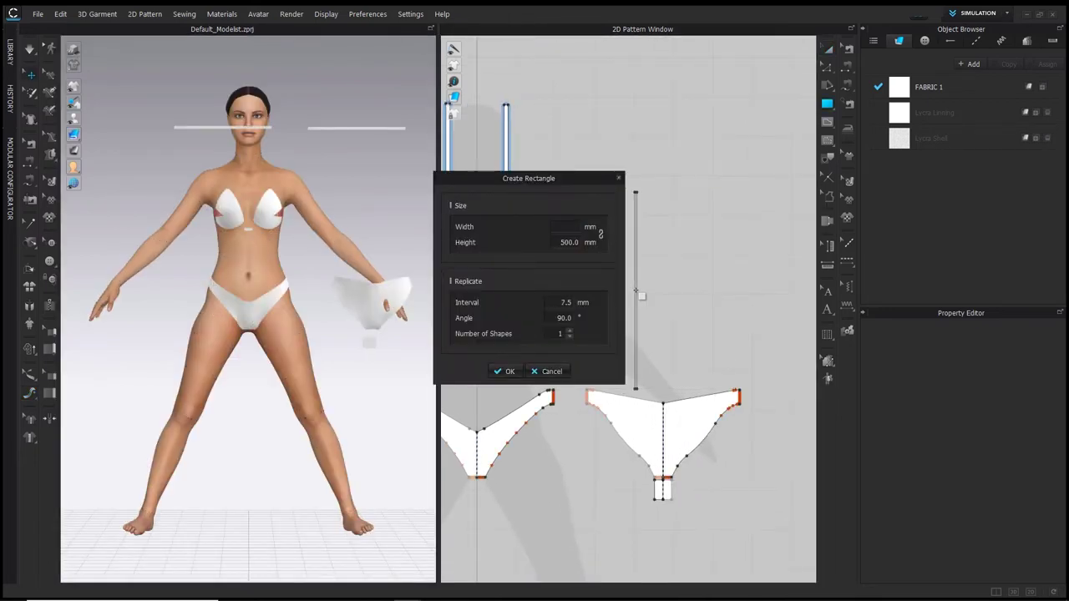
{"action": "type", "text": "200"}
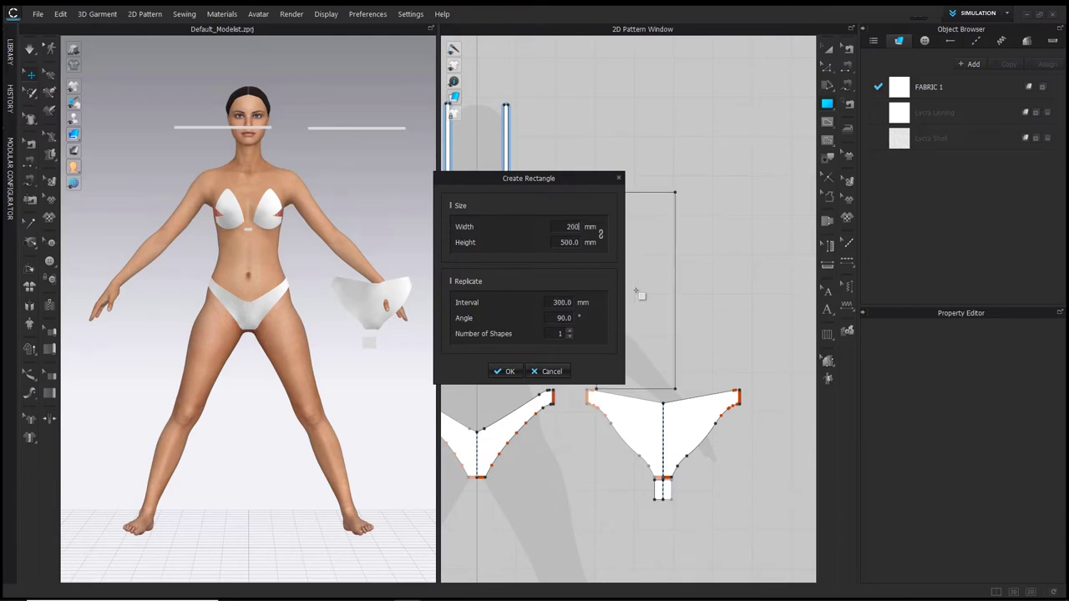
{"action": "type", "text": "100"}
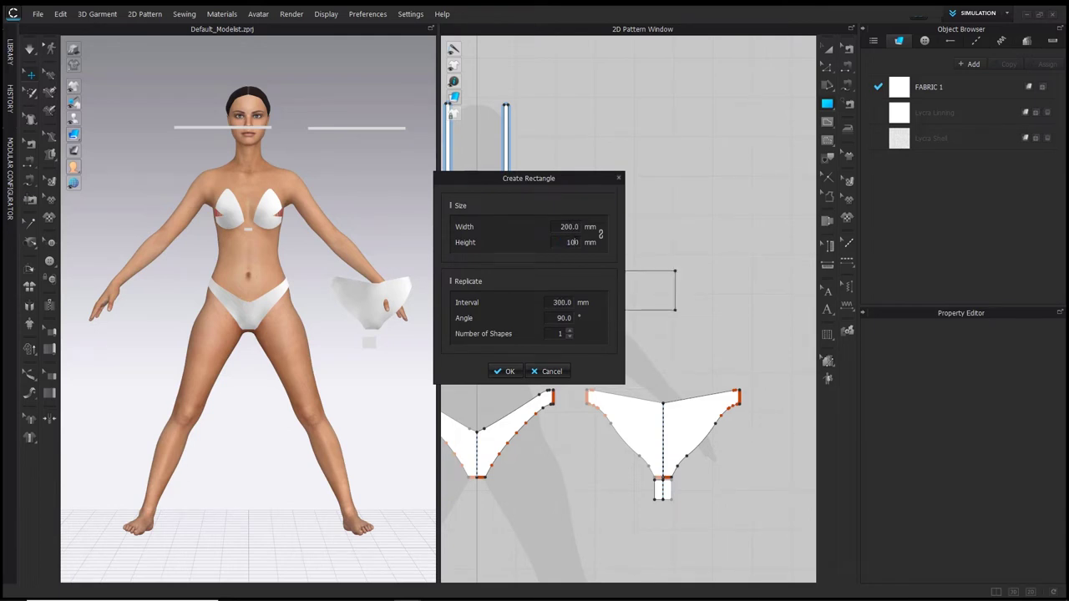
{"action": "key", "text": "BackSpace"}
{"action": "left_click_drag", "start_coordinate": [600, 178], "coordinate": [508, 189]}
{"action": "left_click", "coordinate": [413, 381]}
Paste a symmetric copy of the back strap end to end beside the original and shift the pair slightly down
{"action": "key", "text": "ctrl+c"}
{"action": "key", "text": "ctrl+v"}
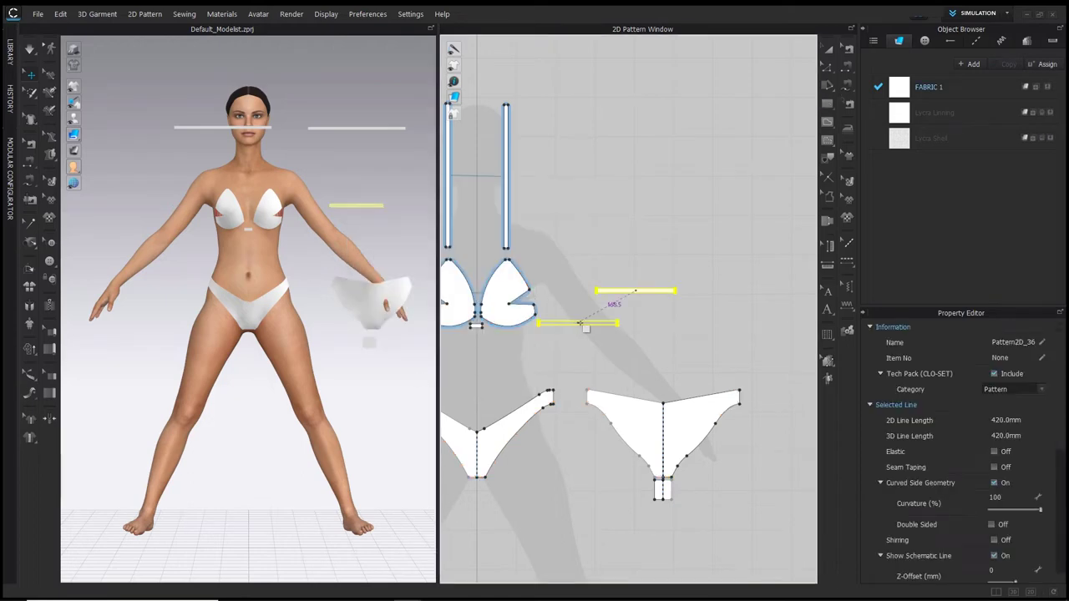
{"action": "left_click", "coordinate": [726, 292]}
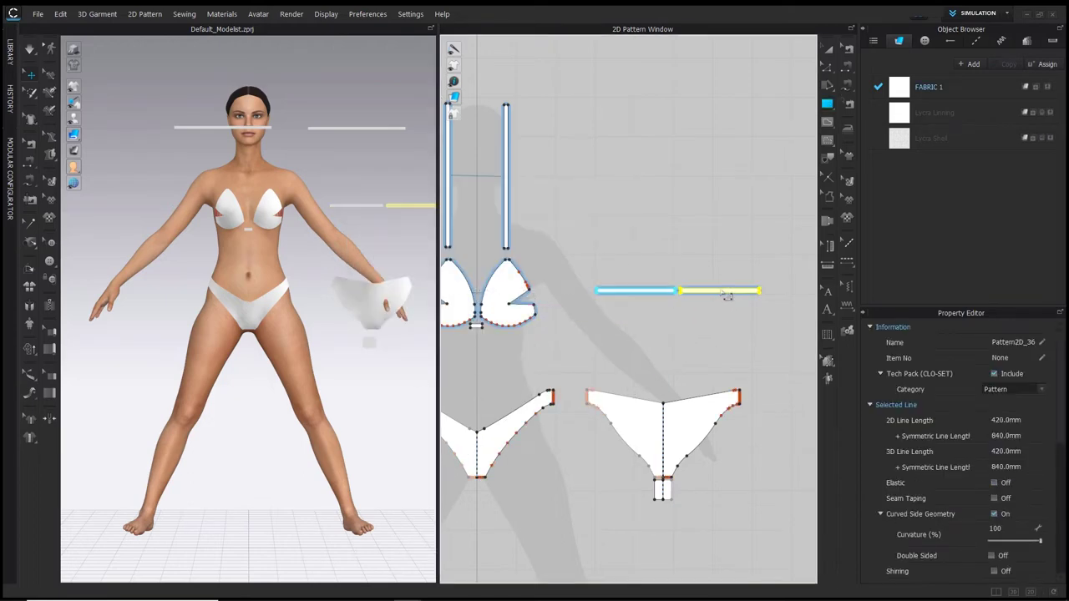
{"action": "key", "text": "a"}
{"action": "left_click_drag", "start_coordinate": [739, 293], "coordinate": [734, 316]}
{"action": "left_click", "coordinate": [725, 277]}
Show the avatar's arrangement points and place the copied bottom on the centre point at the back of the hips
{"action": "key", "text": "shift+f"}
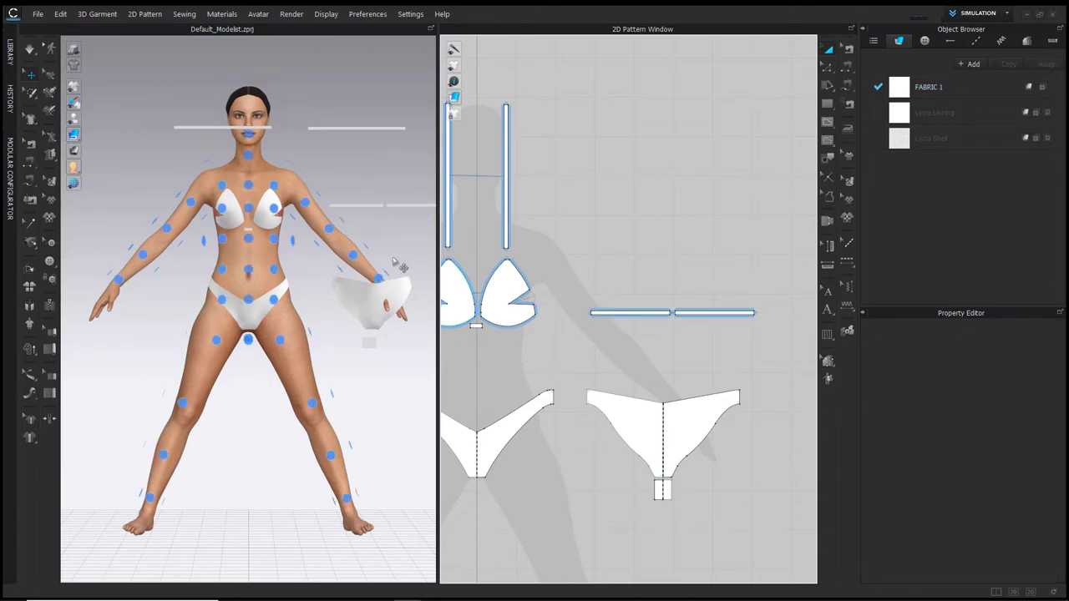
{"action": "left_click", "coordinate": [410, 299]}
{"action": "key", "text": "8"}
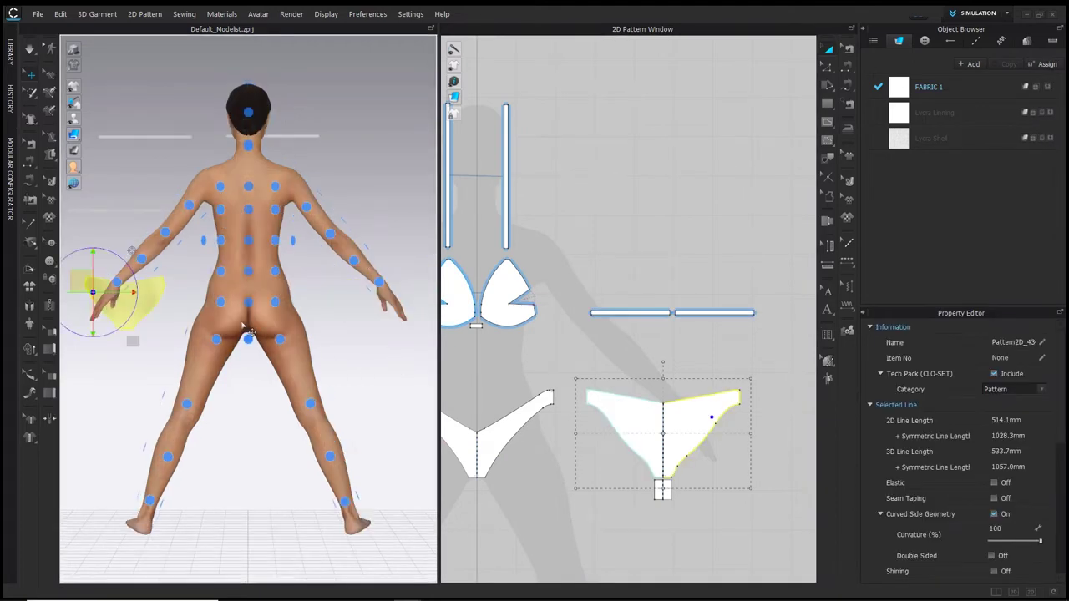
{"action": "left_click", "coordinate": [249, 303]}
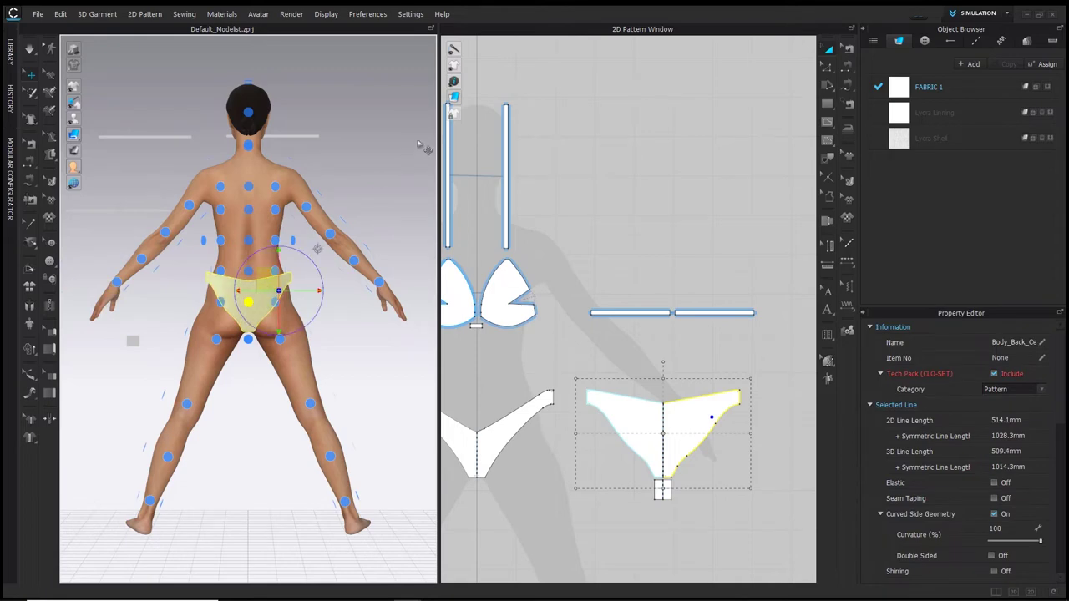
Arrange the shoulder straps on the shoulder-blade points and the back straps on the lower-back points, and hide the arrangement points
{"action": "left_click", "coordinate": [276, 135]}
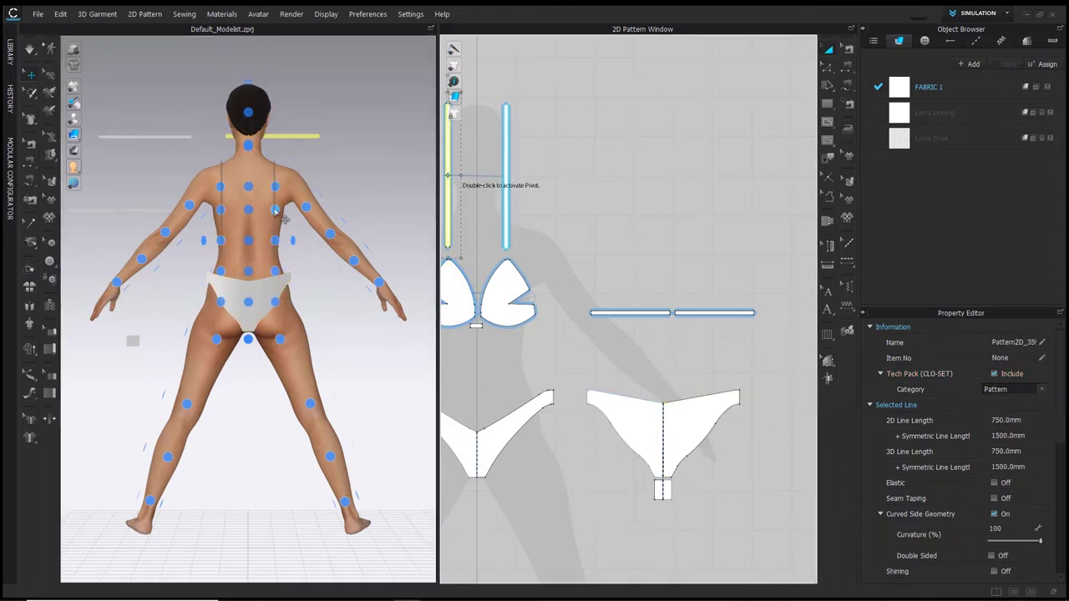
{"action": "left_click", "coordinate": [275, 187]}
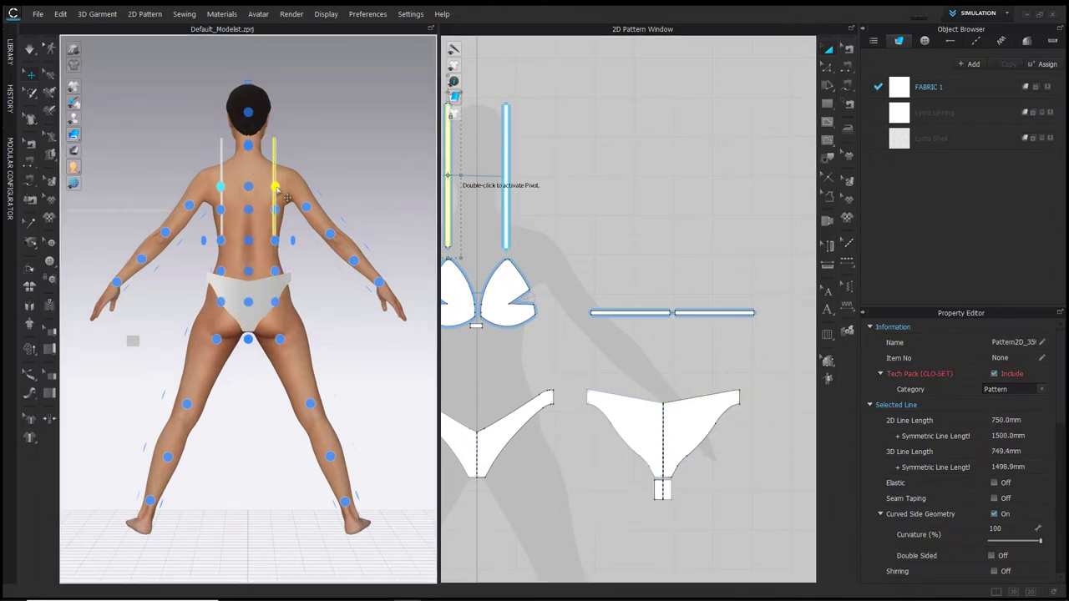
{"action": "left_click", "coordinate": [276, 188]}
{"action": "left_click", "coordinate": [644, 313]}
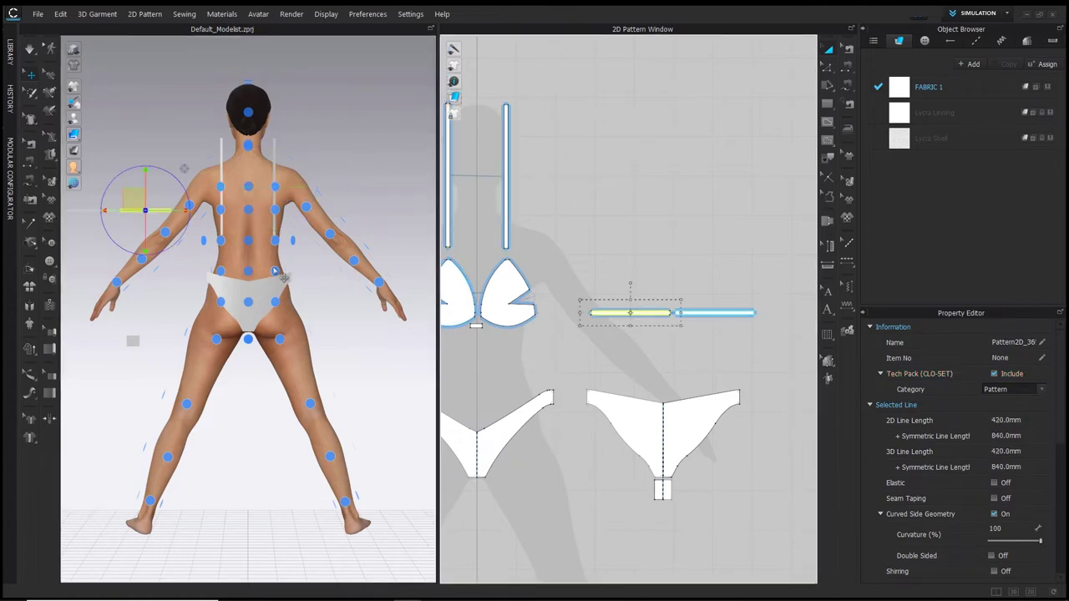
{"action": "left_click", "coordinate": [223, 241]}
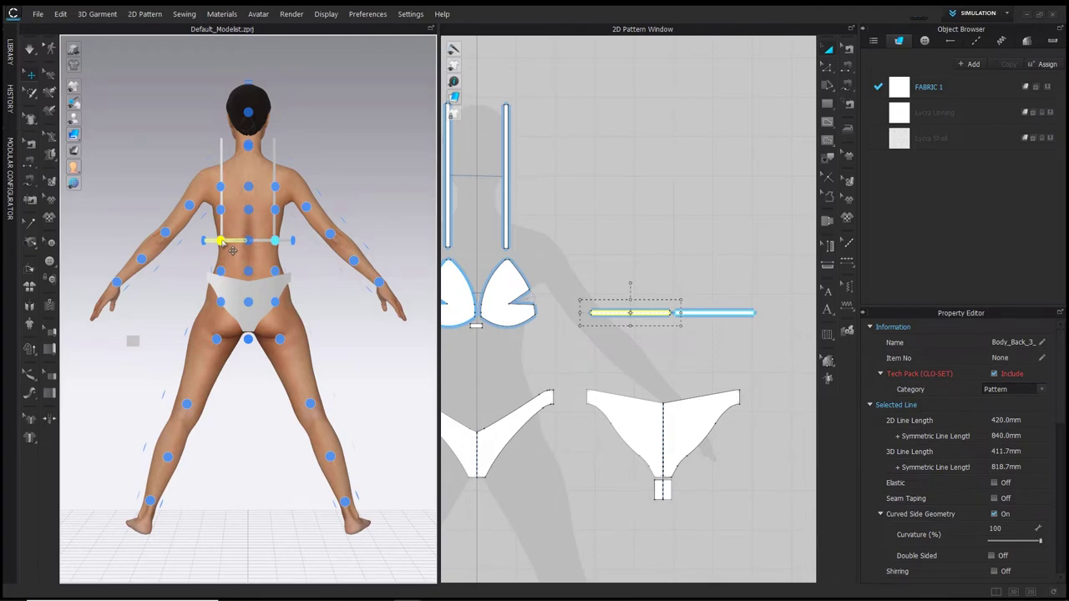
{"action": "key", "text": "2"}
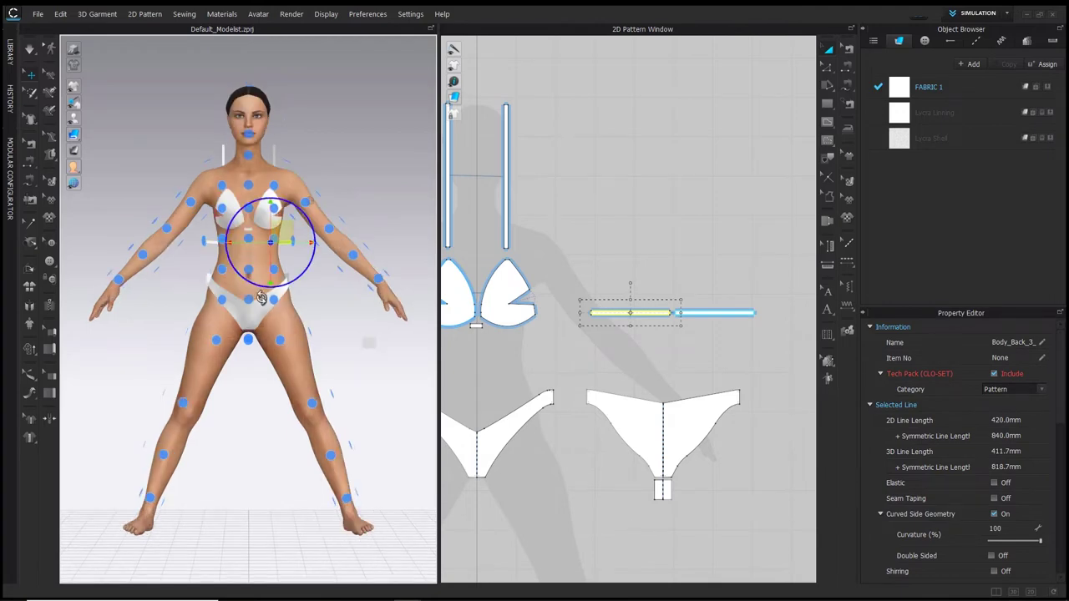
{"action": "key", "text": "shift+f"}
Hide the avatar and sew the crotch rectangle's upper edge to the lower edge of the copied back bottom
{"action": "left_click", "coordinate": [848, 88]}
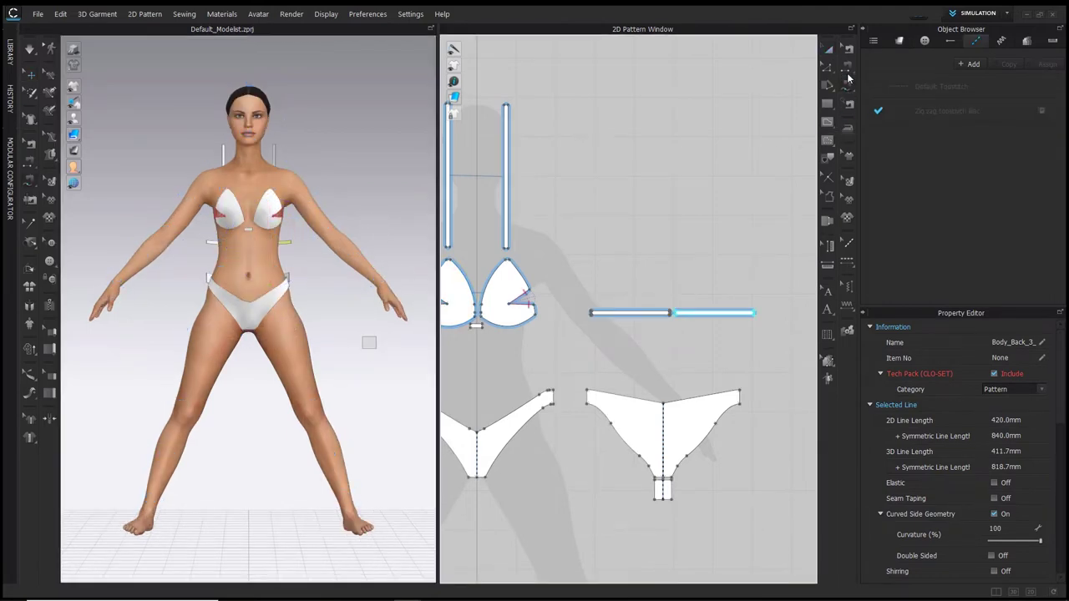
{"action": "right_click_drag", "start_coordinate": [261, 414], "coordinate": [332, 414]}
{"action": "key", "text": "shift+a"}
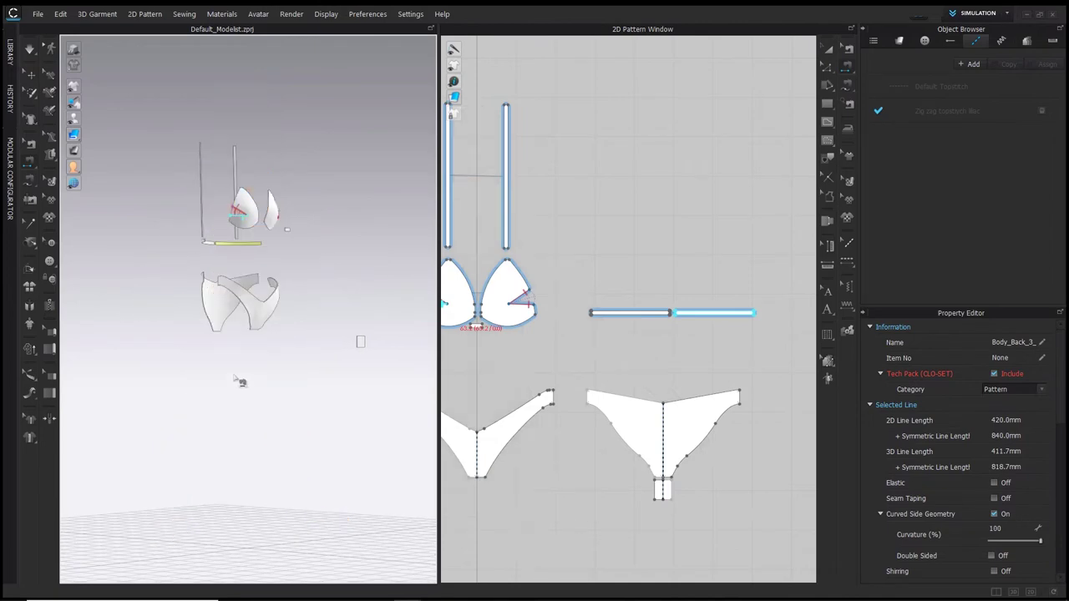
{"action": "scroll", "coordinate": [240, 382], "scroll_direction": "up", "scroll_amount": 3}
{"action": "right_click_drag", "start_coordinate": [241, 381], "coordinate": [220, 377]}
{"action": "scroll", "coordinate": [670, 496], "scroll_direction": "up", "scroll_amount": 5}
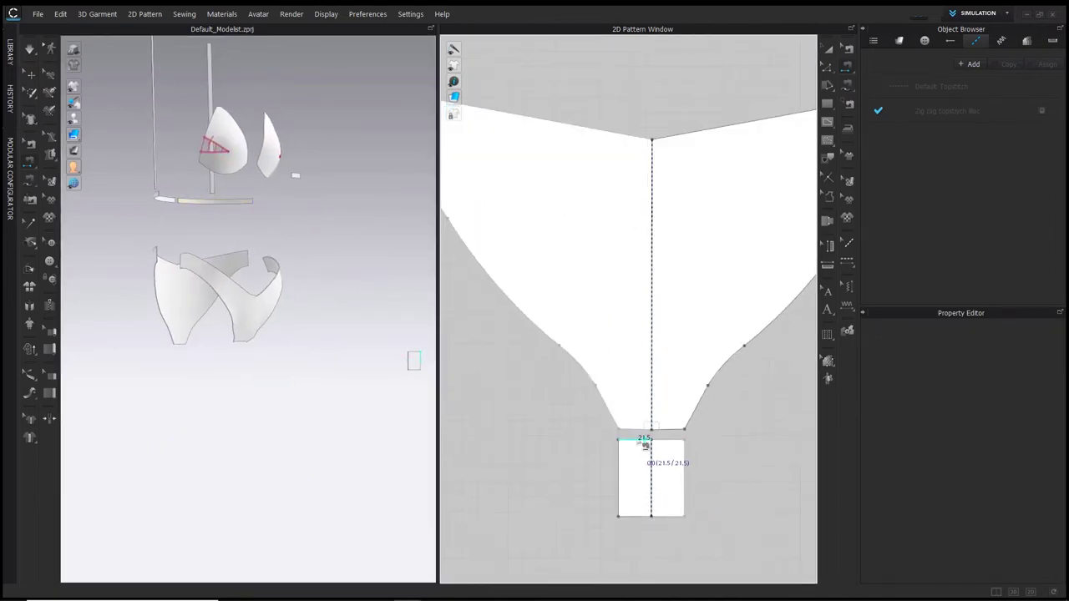
{"action": "left_click", "coordinate": [641, 439]}
{"action": "left_click", "coordinate": [645, 430]}
Superimpose the crotch rectangle onto its seam at the lower edge of the back bottom in 3D
{"action": "key", "text": "q"}
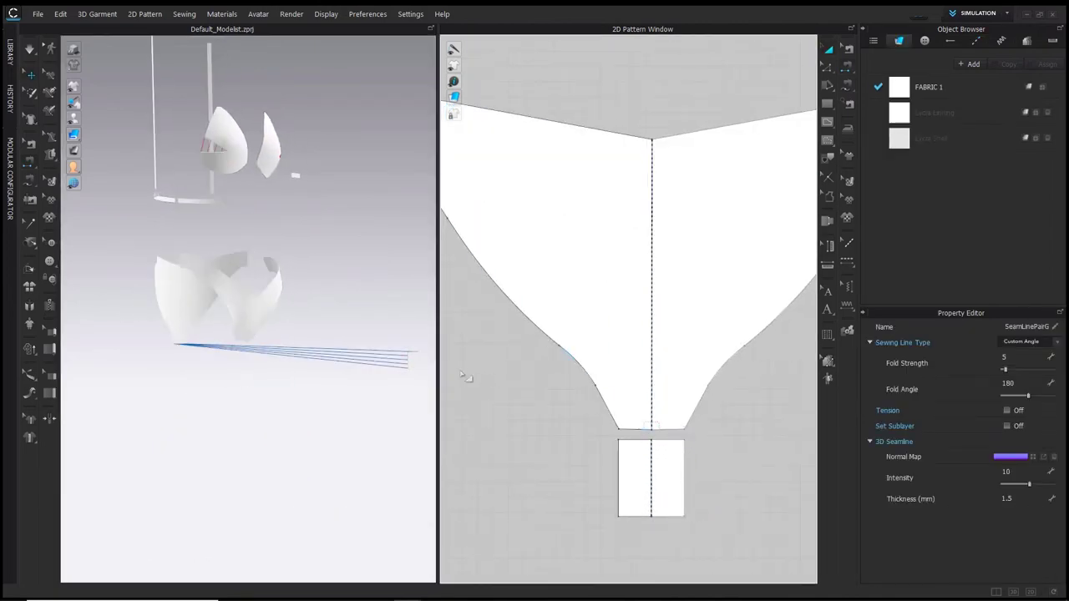
{"action": "right_click", "coordinate": [409, 363]}
{"action": "left_click", "coordinate": [445, 301]}
{"action": "key", "text": "space"}
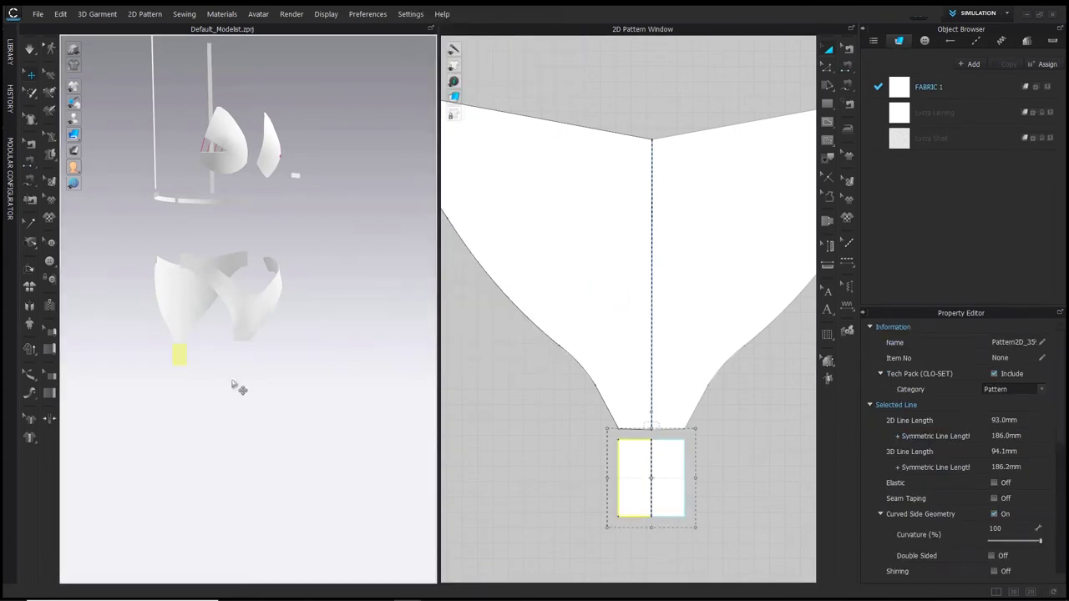
Change the 3D garment's surface display and sew the crotch rectangle's lower edge to the front bottom's lower edge
{"action": "mouse_move", "coordinate": [236, 385]}
{"action": "right_mouse_down"}
{"action": "mouse_move", "coordinate": [289, 377]}
{"action": "mouse_move", "coordinate": [249, 388]}
{"action": "right_mouse_up"}
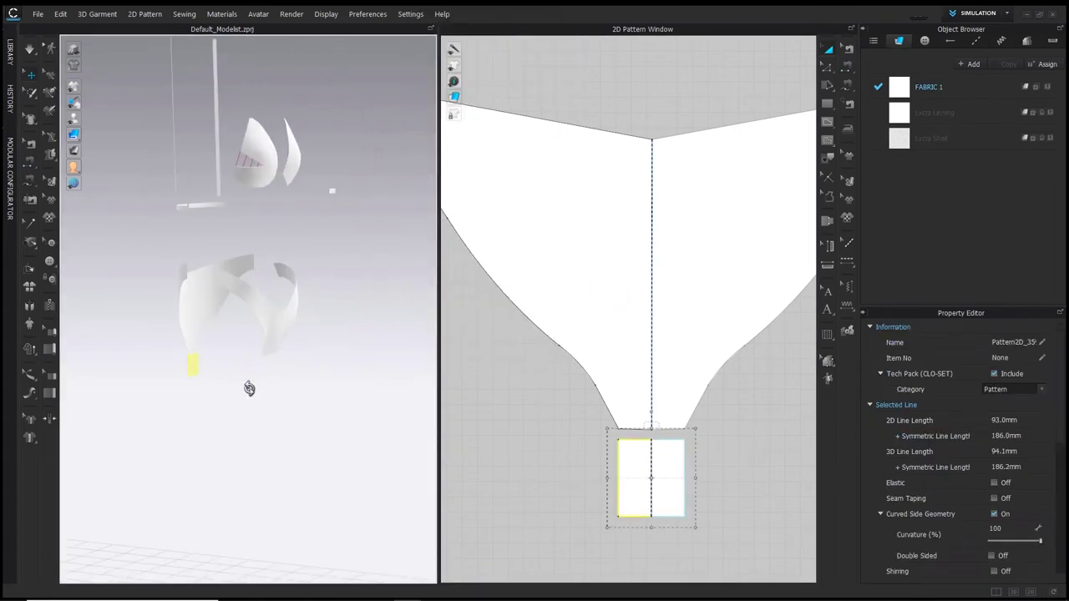
{"action": "left_click", "coordinate": [88, 135]}
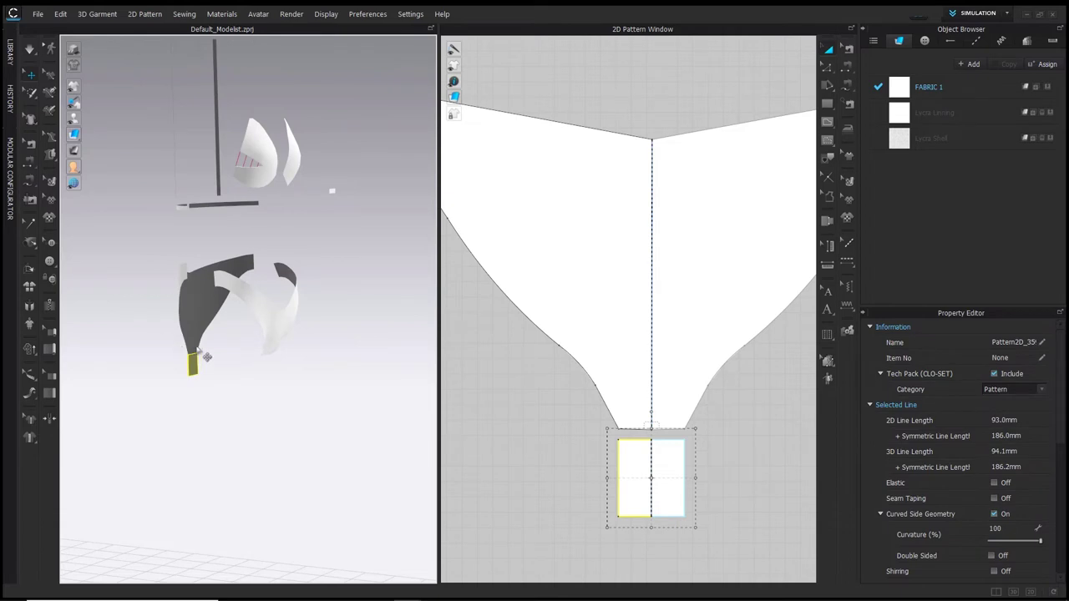
{"action": "key", "text": "n"}
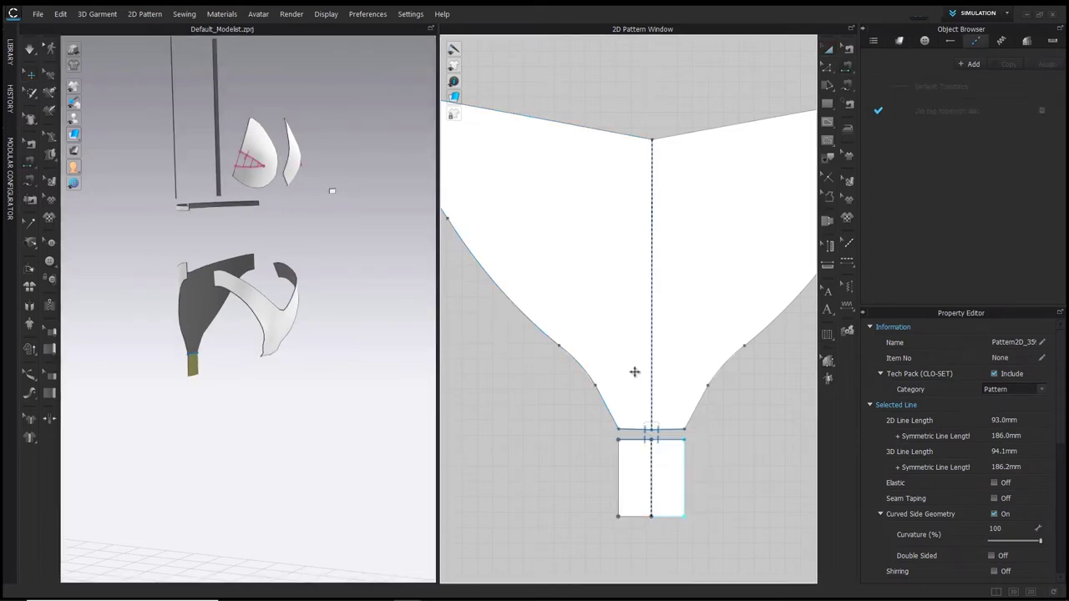
{"action": "scroll", "coordinate": [590, 470], "scroll_direction": "down", "scroll_amount": 6}
{"action": "middle_click_drag", "start_coordinate": [591, 468], "coordinate": [717, 389]}
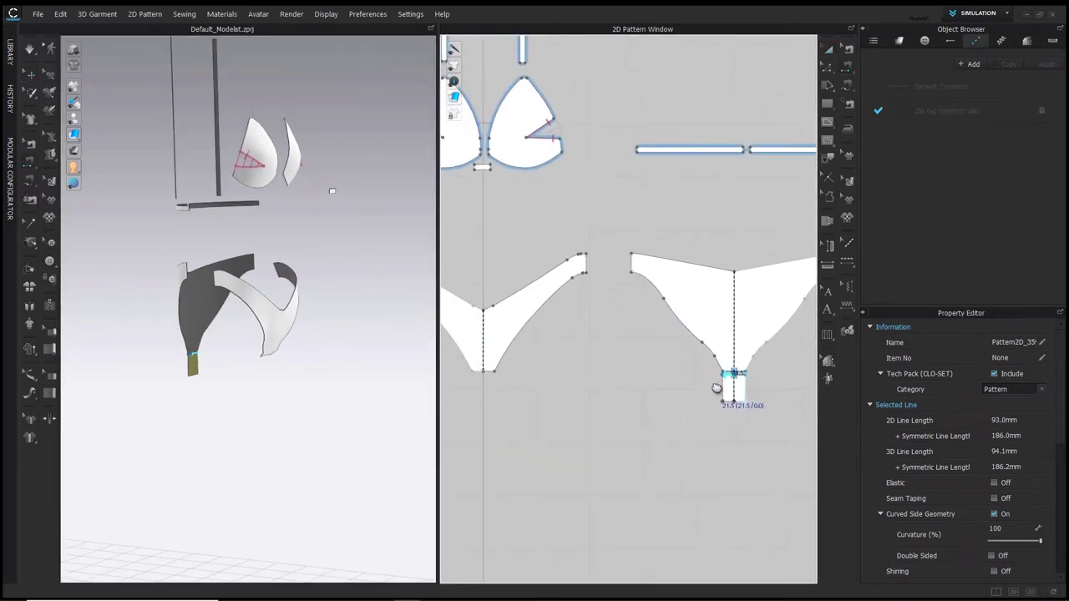
{"action": "left_click", "coordinate": [731, 402]}
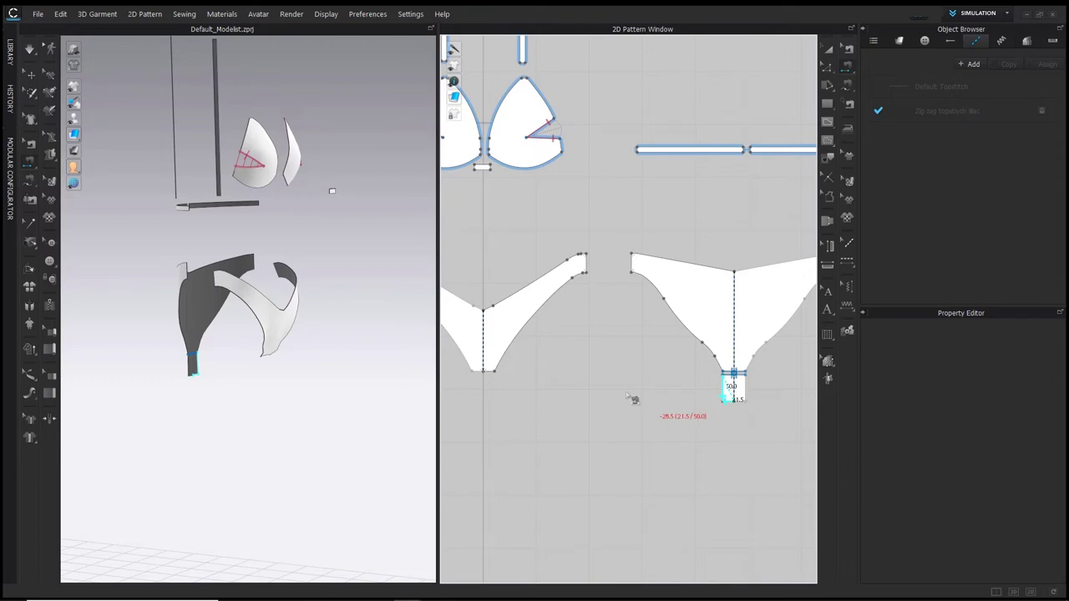
{"action": "left_click", "coordinate": [500, 380]}
Superimpose the crotch rectangle between the front and back bottoms in 3D
{"action": "mouse_move", "coordinate": [288, 428]}
{"action": "right_mouse_down"}
{"action": "mouse_move", "coordinate": [341, 449]}
{"action": "mouse_move", "coordinate": [268, 427]}
{"action": "right_mouse_up"}
{"action": "key", "text": "q"}
{"action": "right_click", "coordinate": [178, 356]}
{"action": "left_click", "coordinate": [226, 296]}
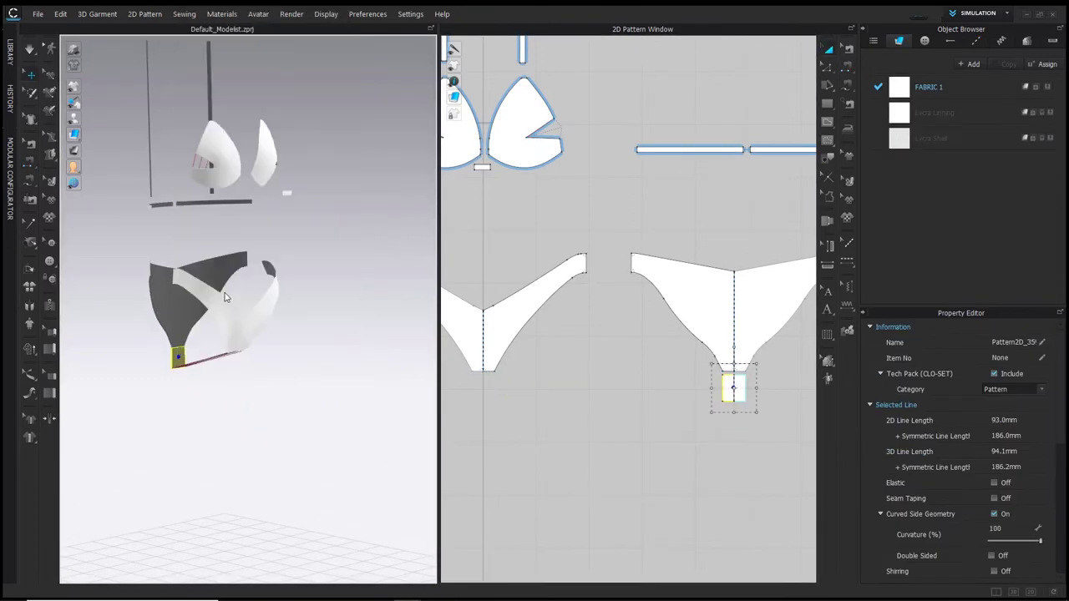
Sew both short ends of the bridge rectangle to the lower inner edges of the two cups
{"action": "right_click_drag", "start_coordinate": [250, 374], "coordinate": [178, 374]}
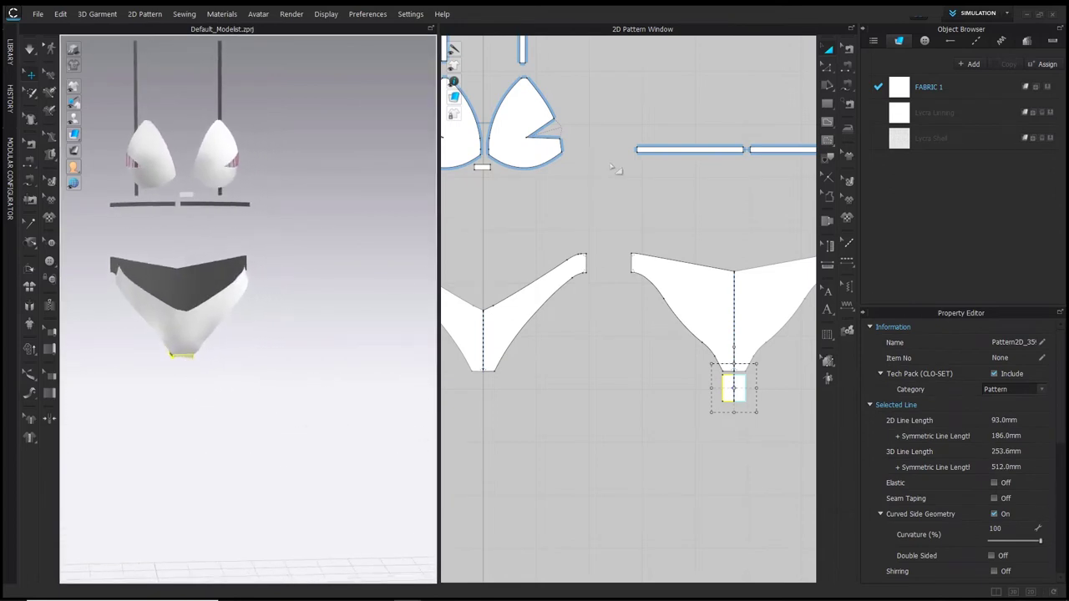
{"action": "key", "text": "n"}
{"action": "middle_click_drag", "start_coordinate": [595, 170], "coordinate": [698, 294]}
{"action": "scroll", "coordinate": [587, 293], "scroll_direction": "up", "scroll_amount": 5}
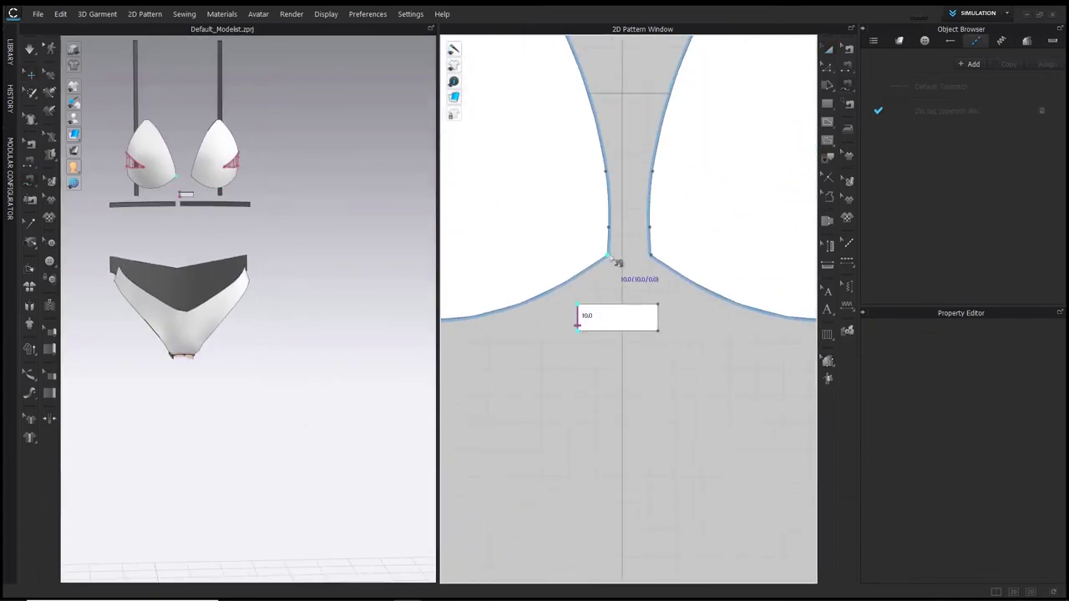
{"action": "left_click", "coordinate": [609, 228]}
{"action": "left_click", "coordinate": [658, 331]}
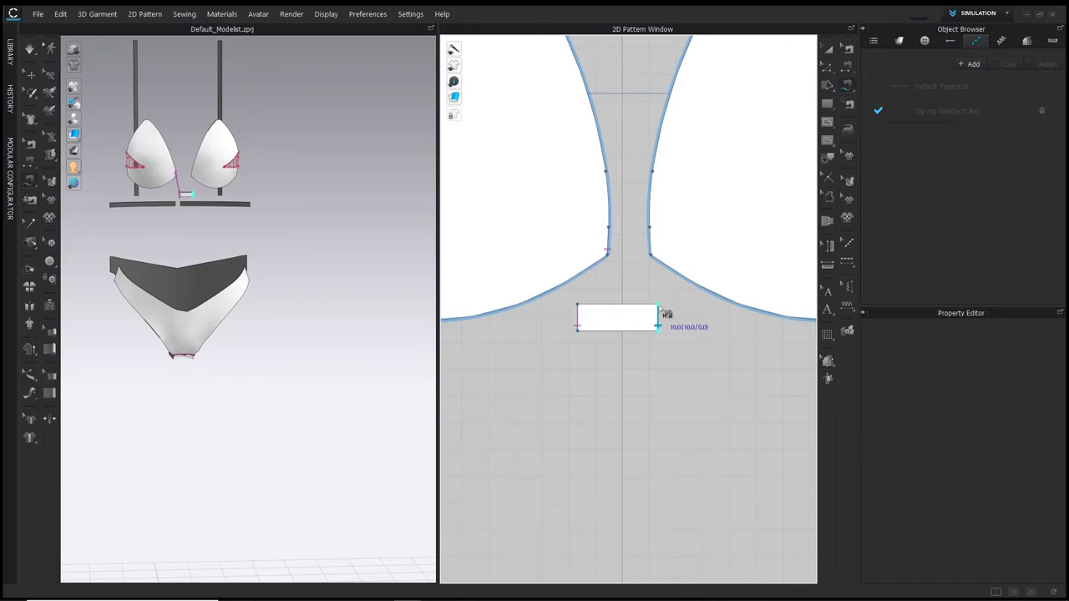
Apply Superimpose (Side) to the bridge rectangle so it sits between the cups
{"action": "key", "text": "Escape"}
{"action": "right_click", "coordinate": [189, 195]}
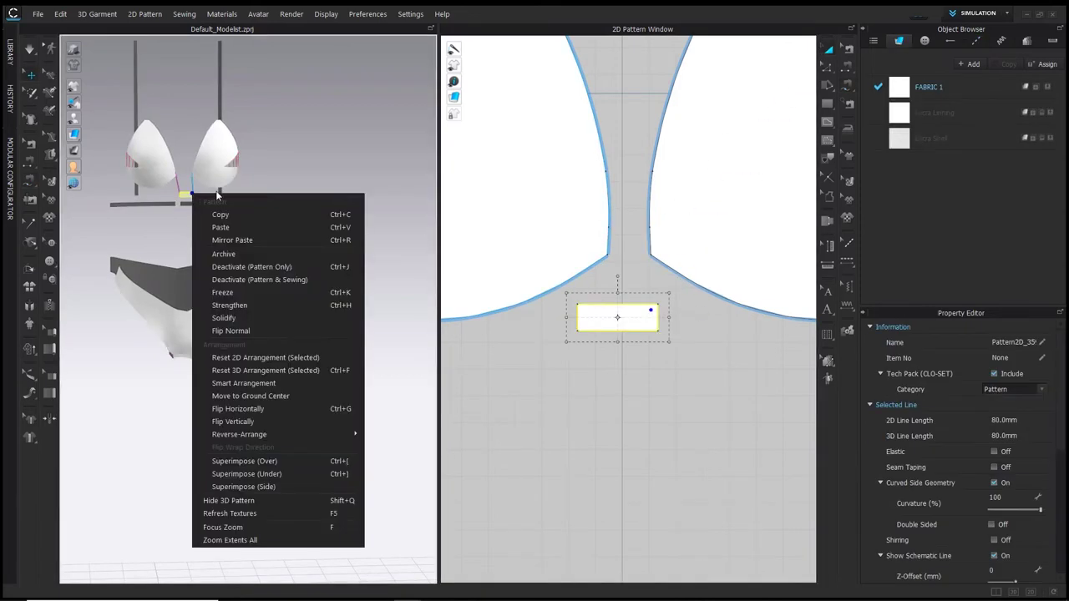
{"action": "left_click", "coordinate": [257, 486]}
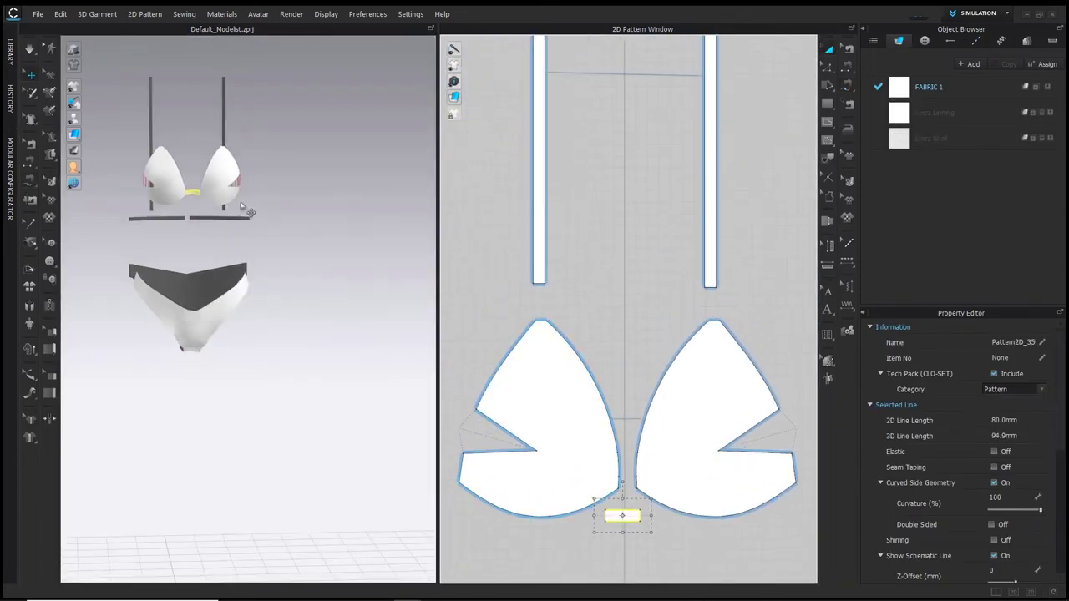
Sew the shoulder strap's upper end to the tip of the cup below it
{"action": "middle_click_drag", "start_coordinate": [249, 202], "coordinate": [387, 300]}
{"action": "left_click", "coordinate": [220, 172]}
{"action": "scroll", "coordinate": [610, 185], "scroll_direction": "down", "scroll_amount": 4}
{"action": "middle_click_drag", "start_coordinate": [610, 189], "coordinate": [616, 272]}
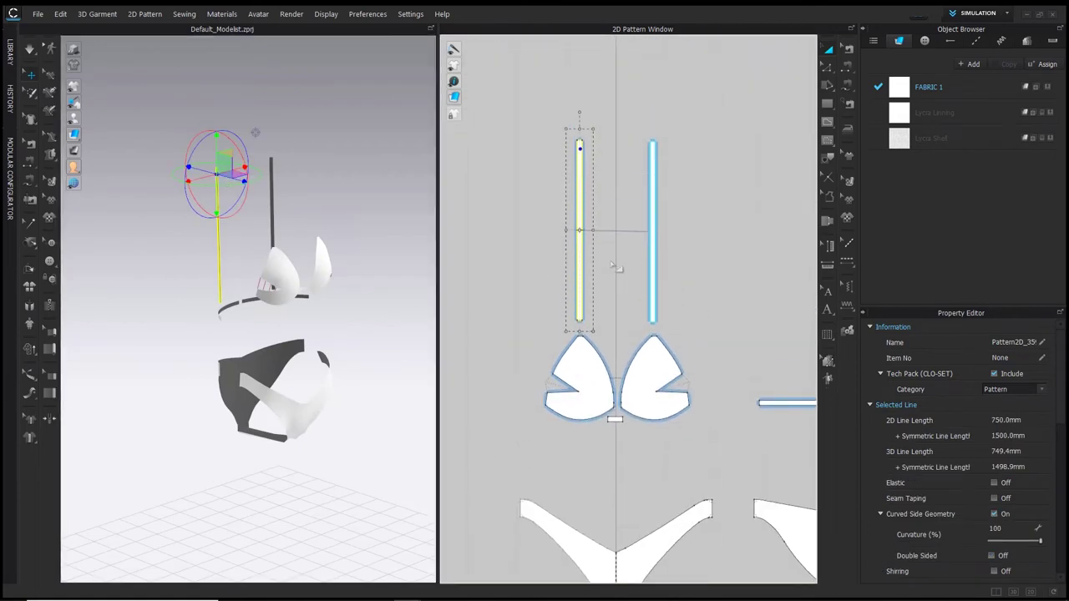
{"action": "left_click", "coordinate": [759, 169]}
{"action": "left_click", "coordinate": [842, 69]}
{"action": "left_click", "coordinate": [580, 140]}
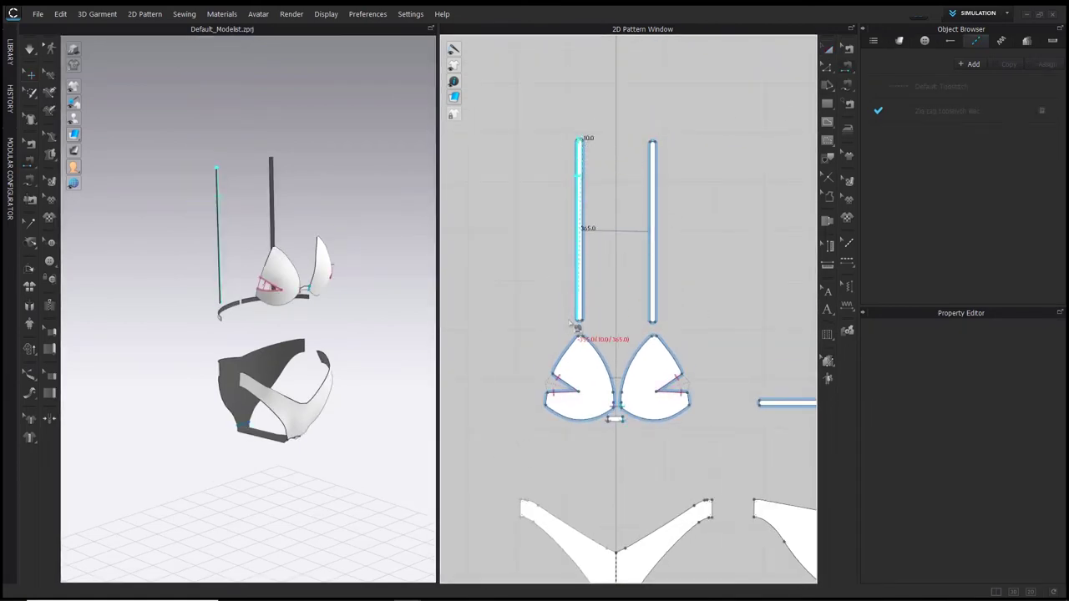
{"action": "left_click", "coordinate": [581, 335]}
{"action": "right_click_drag", "start_coordinate": [376, 253], "coordinate": [317, 259]}
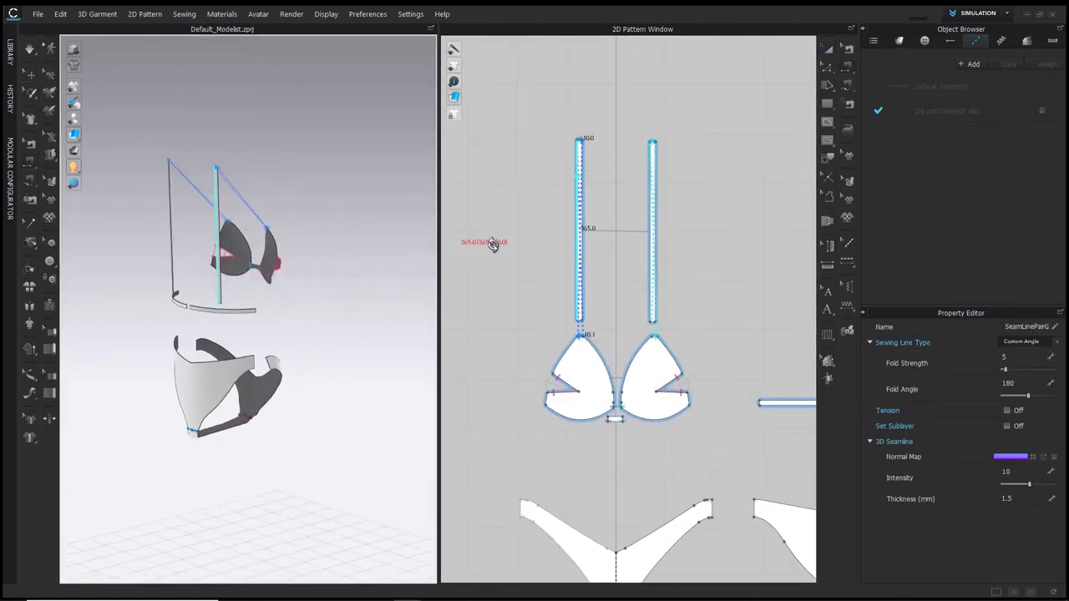
Split the shoulder strap's outer long edge 20 mm above its lower end and again 20 mm further up
{"action": "left_click", "coordinate": [829, 74]}
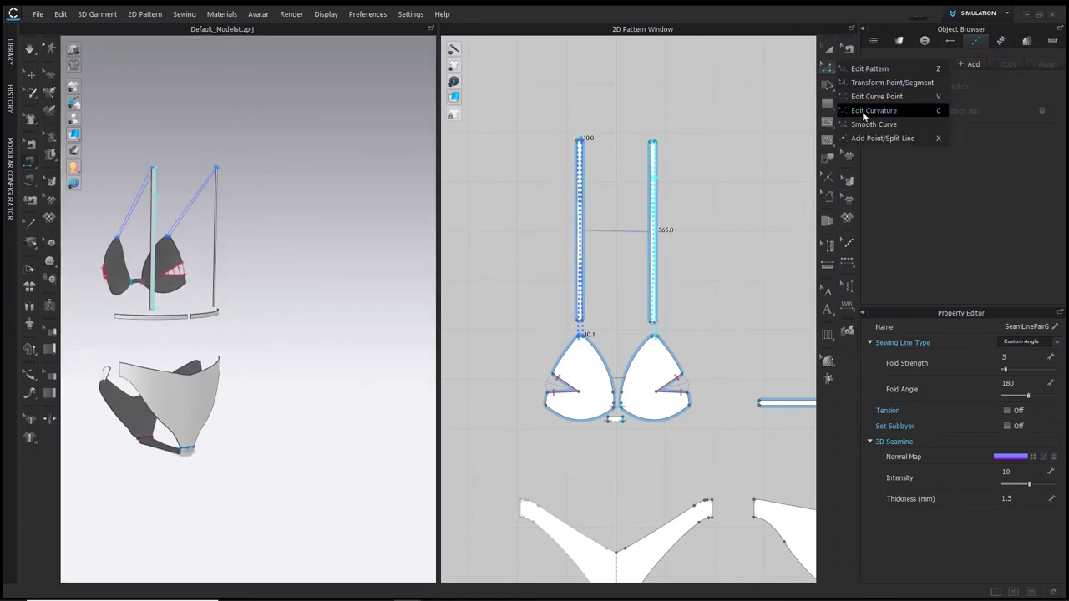
{"action": "left_click", "coordinate": [872, 138]}
{"action": "scroll", "coordinate": [602, 321], "scroll_direction": "up", "scroll_amount": 3}
{"action": "scroll", "coordinate": [607, 323], "scroll_direction": "up", "scroll_amount": 5}
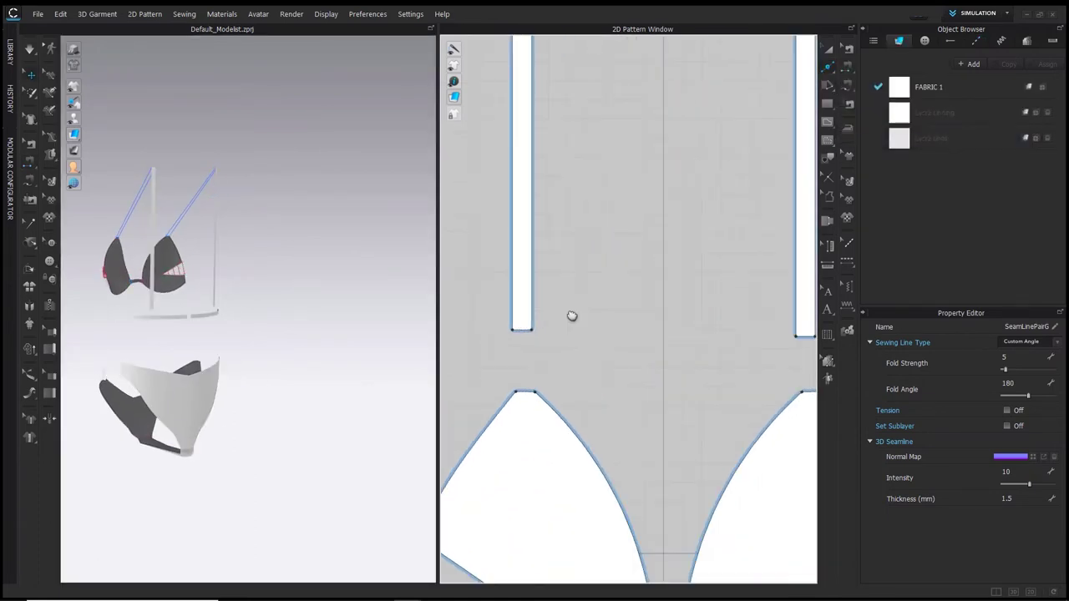
{"action": "right_click", "coordinate": [615, 357]}
{"action": "left_click_drag", "start_coordinate": [585, 163], "coordinate": [444, 170]}
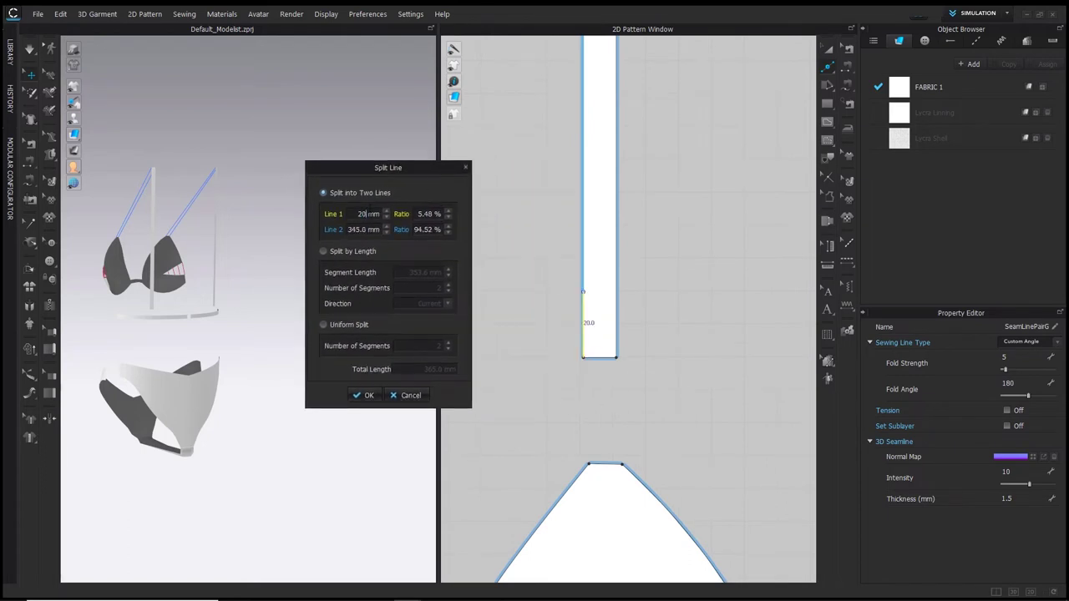
{"action": "left_click", "coordinate": [372, 397]}
{"action": "right_click", "coordinate": [582, 241]}
{"action": "left_click_drag", "start_coordinate": [571, 160], "coordinate": [449, 174]}
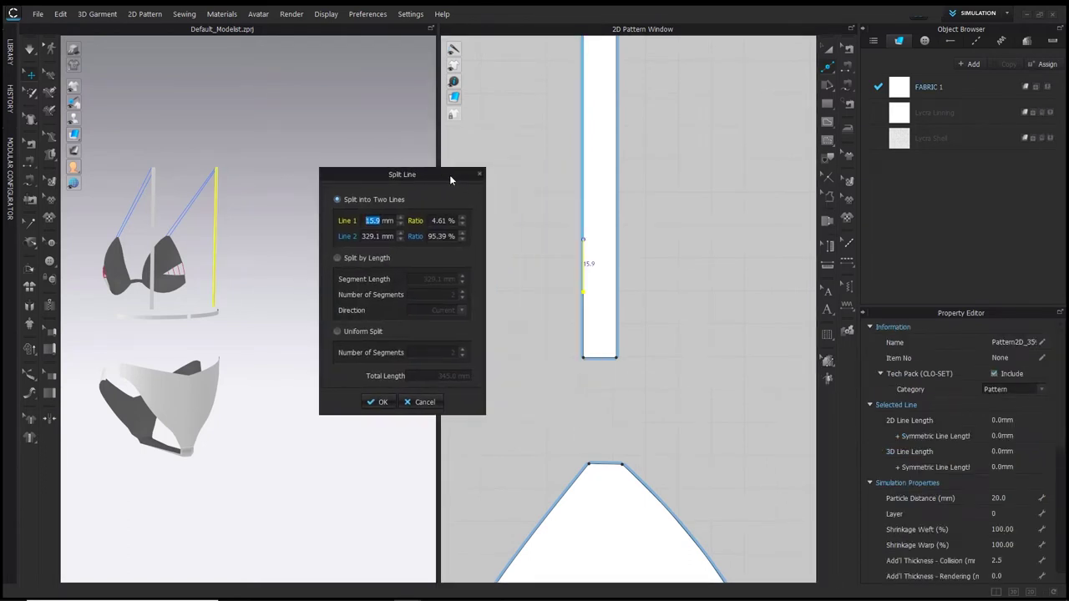
{"action": "type", "text": "20"}
{"action": "left_click", "coordinate": [381, 403]}
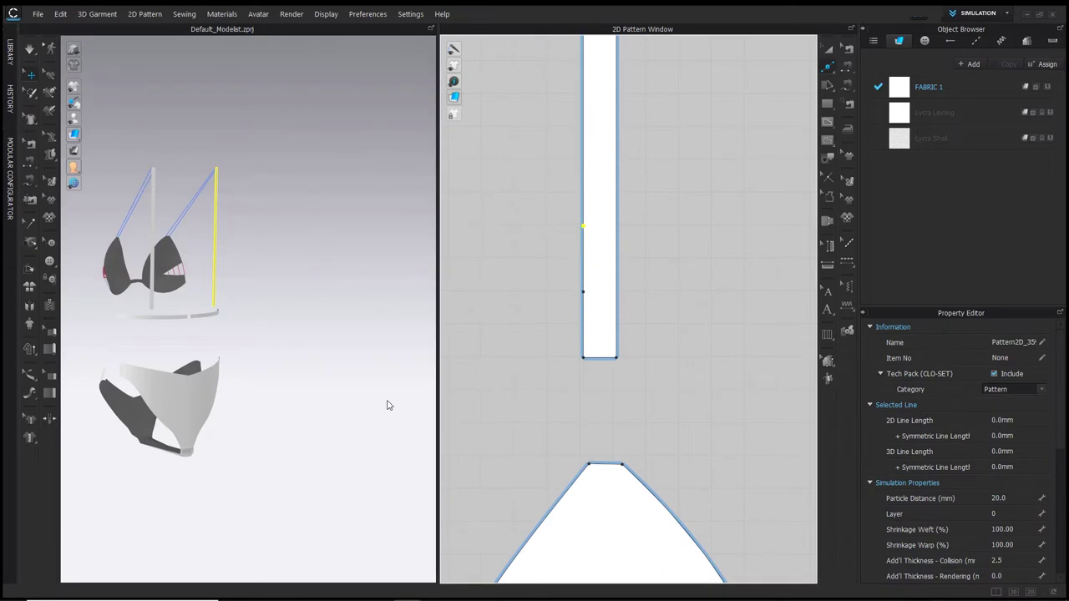
Draw straight internal lines across the shoulder strap at the two split points
{"action": "left_click", "coordinate": [584, 292]}
{"action": "double_click", "coordinate": [617, 292]}
{"action": "left_click", "coordinate": [583, 226]}
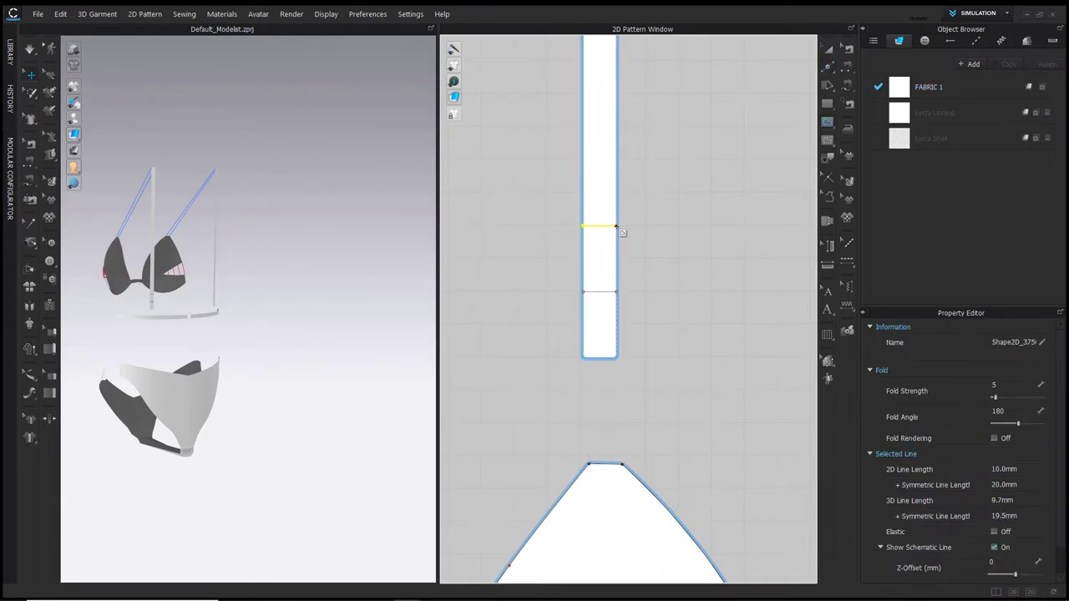
Split the back strap's upper edge 100 mm from its centre-back end and again 10 mm further along
{"action": "scroll", "coordinate": [685, 299], "scroll_direction": "down", "scroll_amount": 6}
{"action": "scroll", "coordinate": [651, 269], "scroll_direction": "up", "scroll_amount": 6}
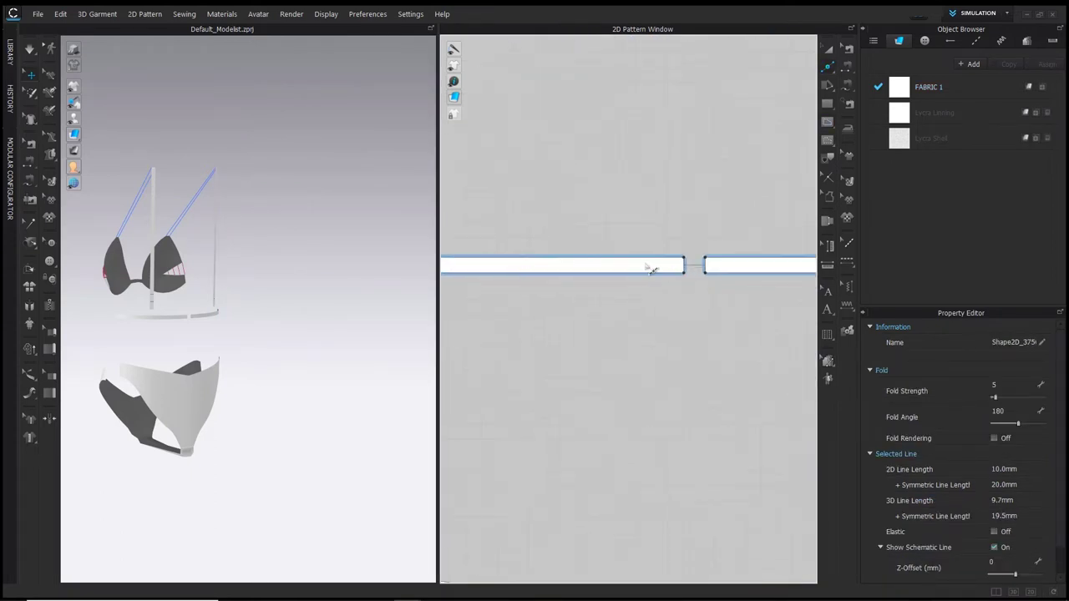
{"action": "right_click", "coordinate": [651, 269]}
{"action": "left_click_drag", "start_coordinate": [590, 161], "coordinate": [449, 161]}
{"action": "type", "text": "10"}
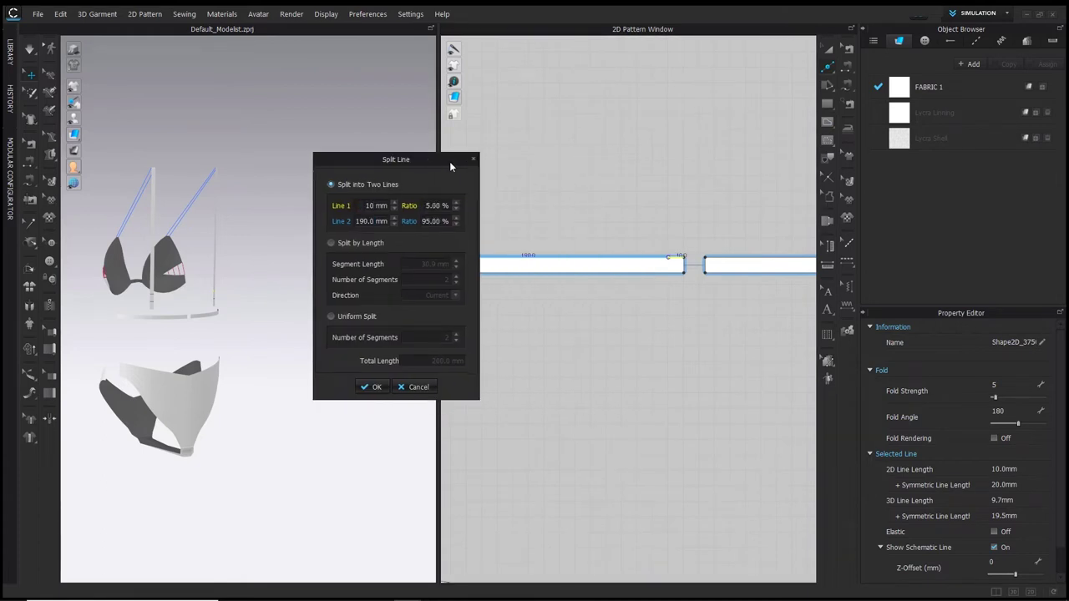
{"action": "type", "text": "0"}
{"action": "left_click", "coordinate": [378, 389]}
{"action": "right_click", "coordinate": [510, 259]}
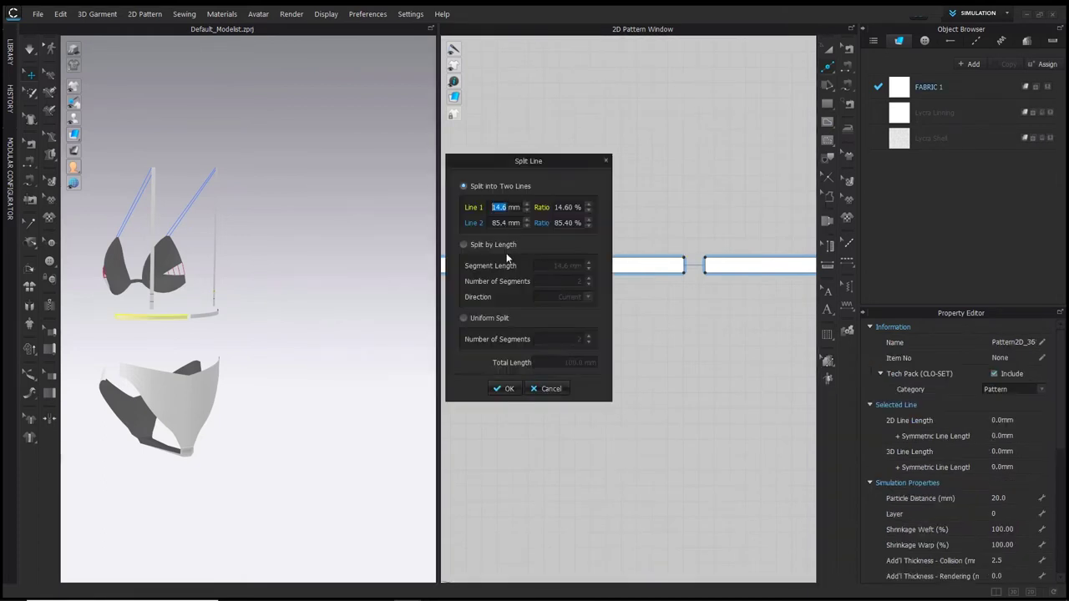
{"action": "left_click_drag", "start_coordinate": [511, 161], "coordinate": [340, 162]}
{"action": "type", "text": "01"}
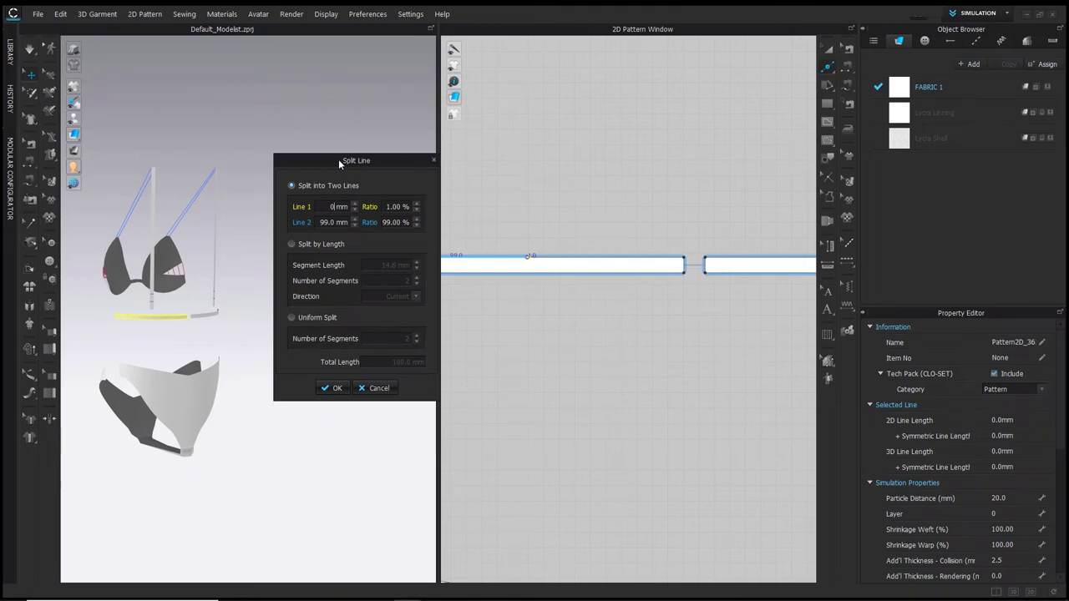
{"action": "left_click", "coordinate": [330, 389]}
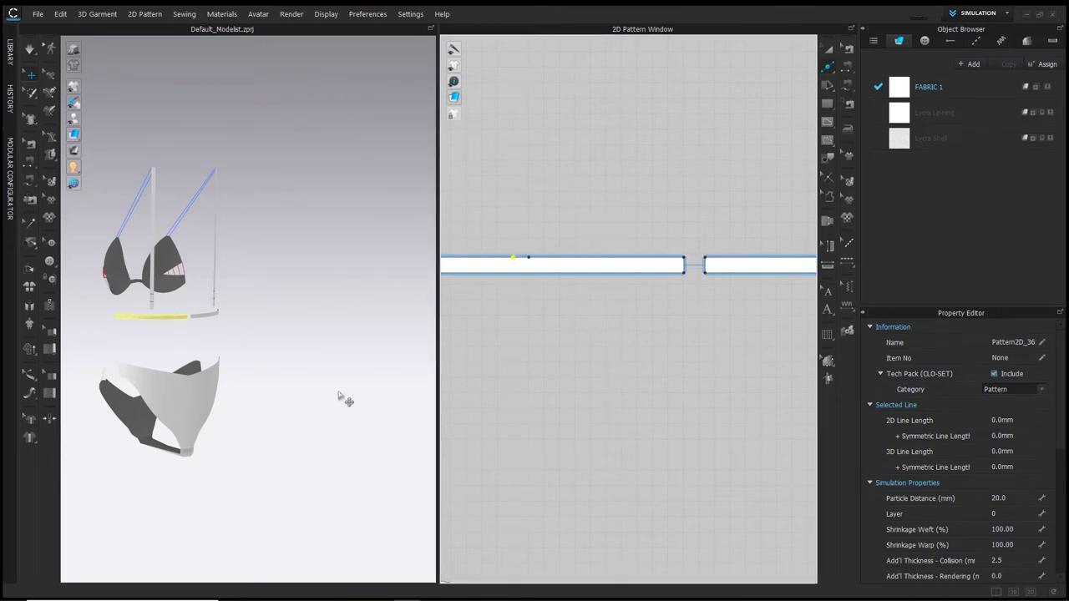
Draw straight internal lines across the back strap at its two split points
{"action": "scroll", "coordinate": [635, 358], "scroll_direction": "down", "scroll_amount": 4}
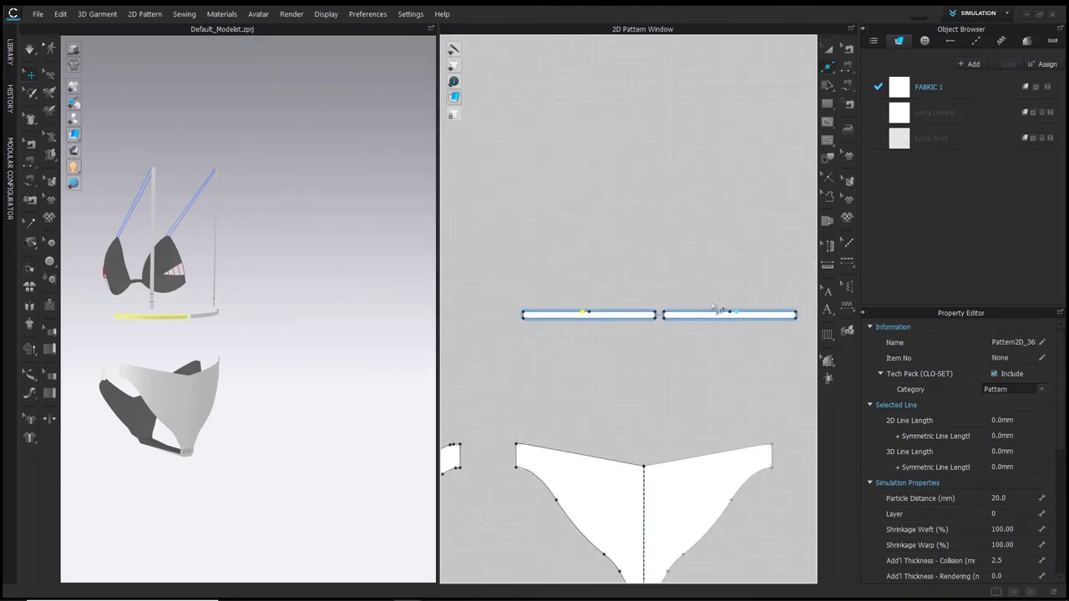
{"action": "scroll", "coordinate": [566, 355], "scroll_direction": "up", "scroll_amount": 3}
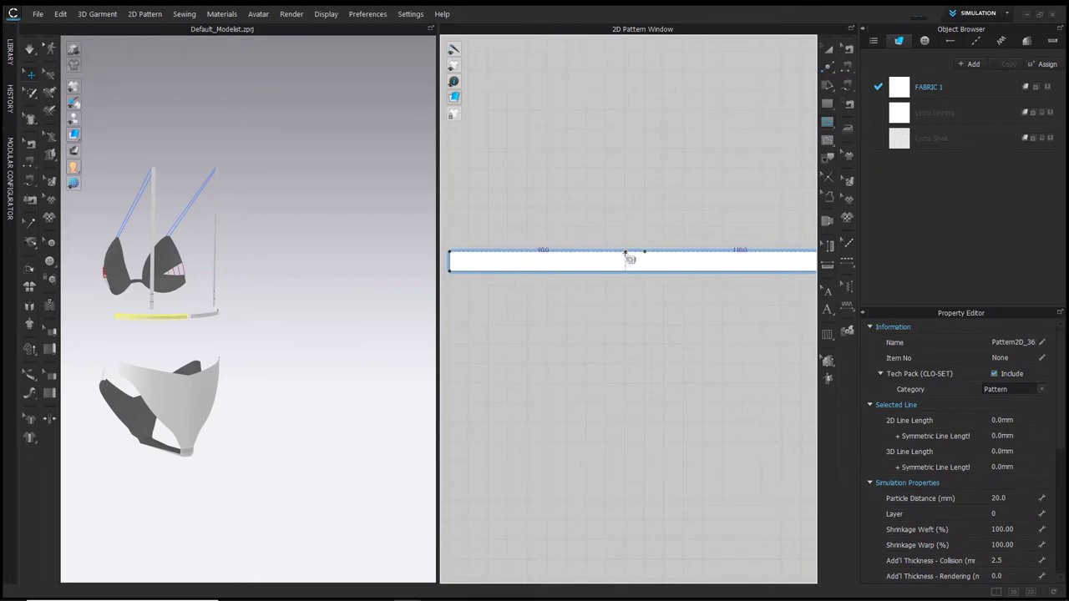
{"action": "left_click", "coordinate": [625, 252]}
{"action": "double_click", "coordinate": [626, 272]}
{"action": "left_click", "coordinate": [645, 251]}
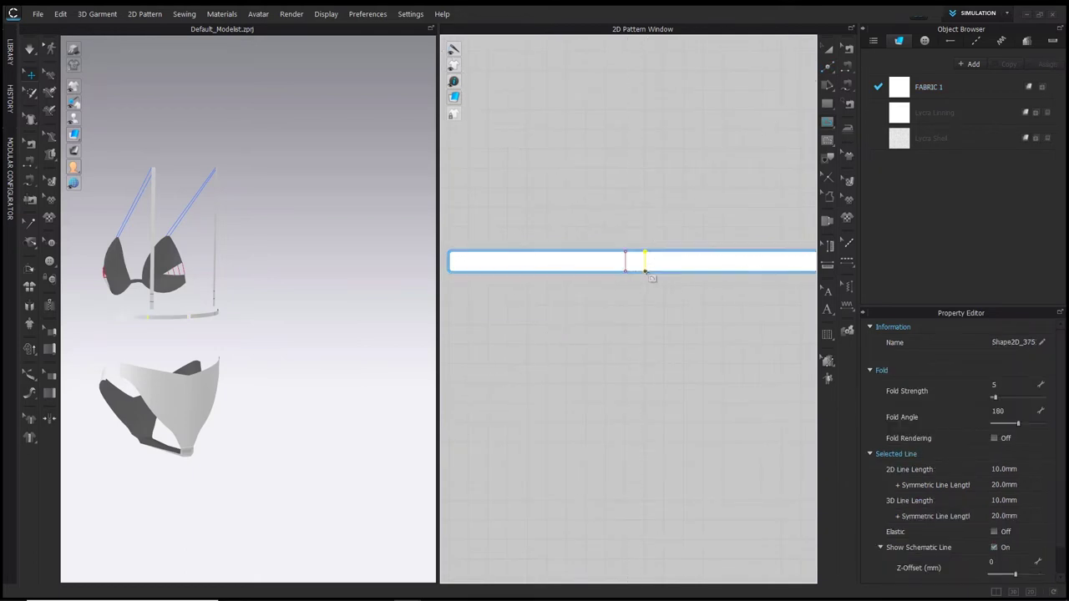
Show the avatar and move both back strap pieces slightly up and closer to the avatar's back
{"action": "key", "text": "shift+a"}
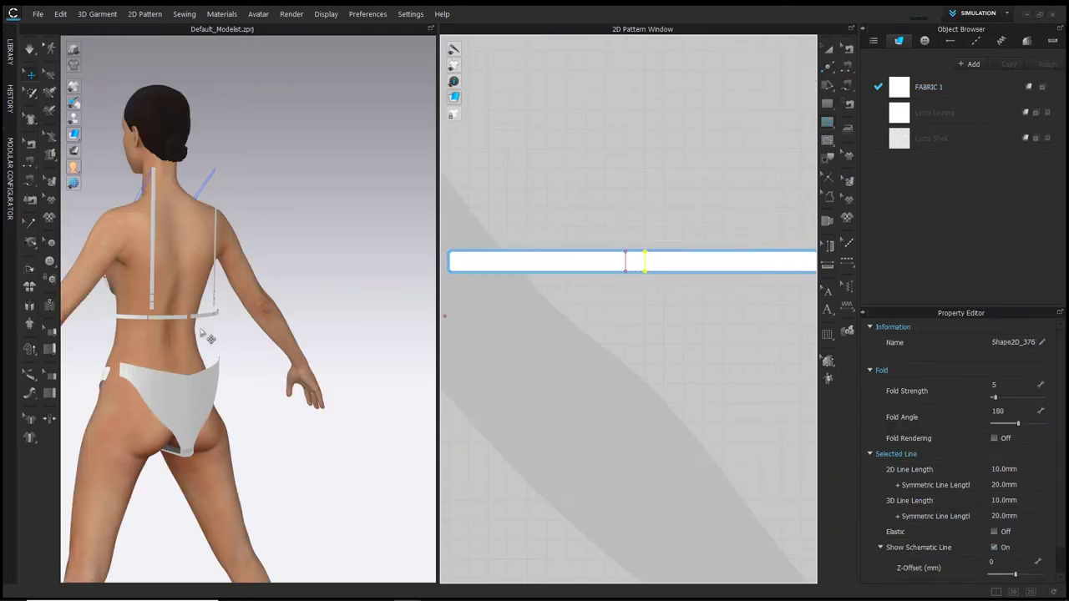
{"action": "scroll", "coordinate": [572, 287], "scroll_direction": "down", "scroll_amount": 3}
{"action": "key", "text": "a"}
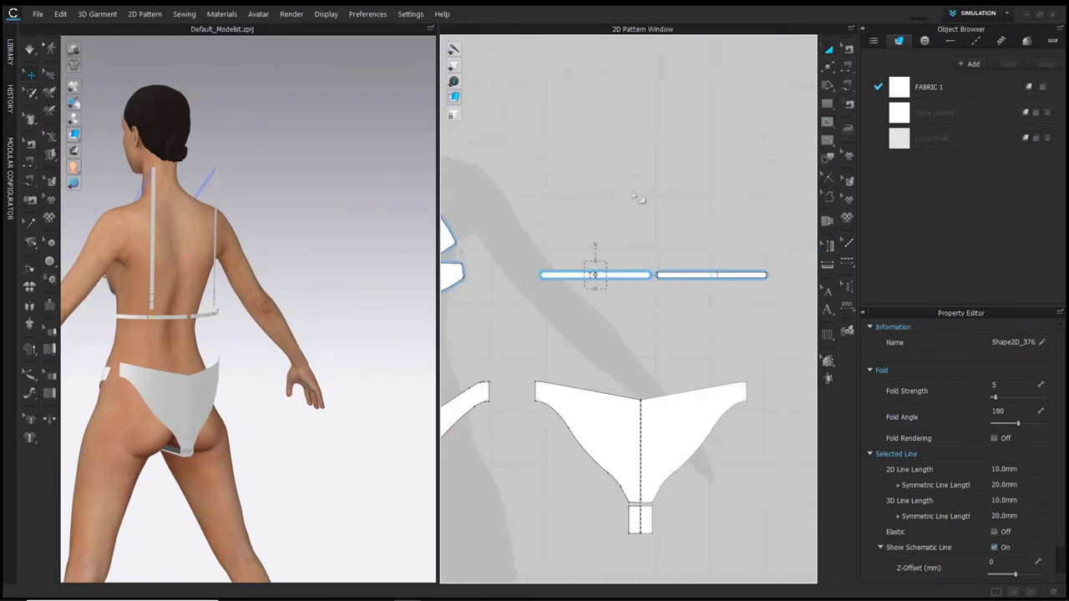
{"action": "left_click_drag", "start_coordinate": [512, 237], "coordinate": [731, 298]}
{"action": "right_click_drag", "start_coordinate": [231, 356], "coordinate": [284, 365]}
{"action": "left_click_drag", "start_coordinate": [191, 345], "coordinate": [194, 326]}
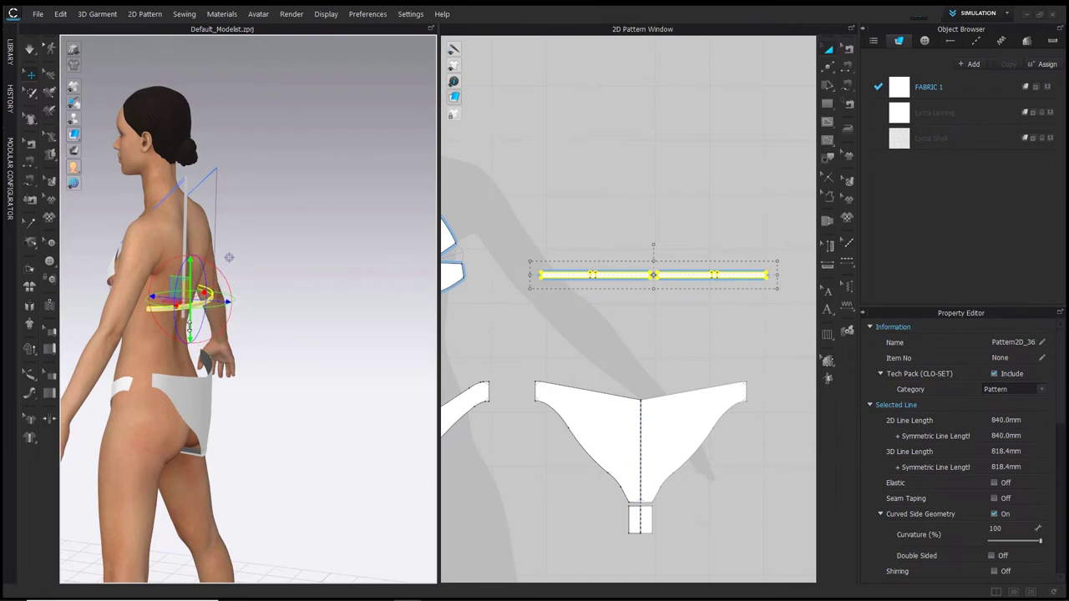
{"action": "scroll", "coordinate": [203, 320], "scroll_direction": "up", "scroll_amount": 4}
{"action": "scroll", "coordinate": [203, 320], "scroll_direction": "up", "scroll_amount": 3}
{"action": "middle_click_drag", "start_coordinate": [226, 330], "coordinate": [380, 403]}
{"action": "left_click_drag", "start_coordinate": [322, 357], "coordinate": [250, 377]}
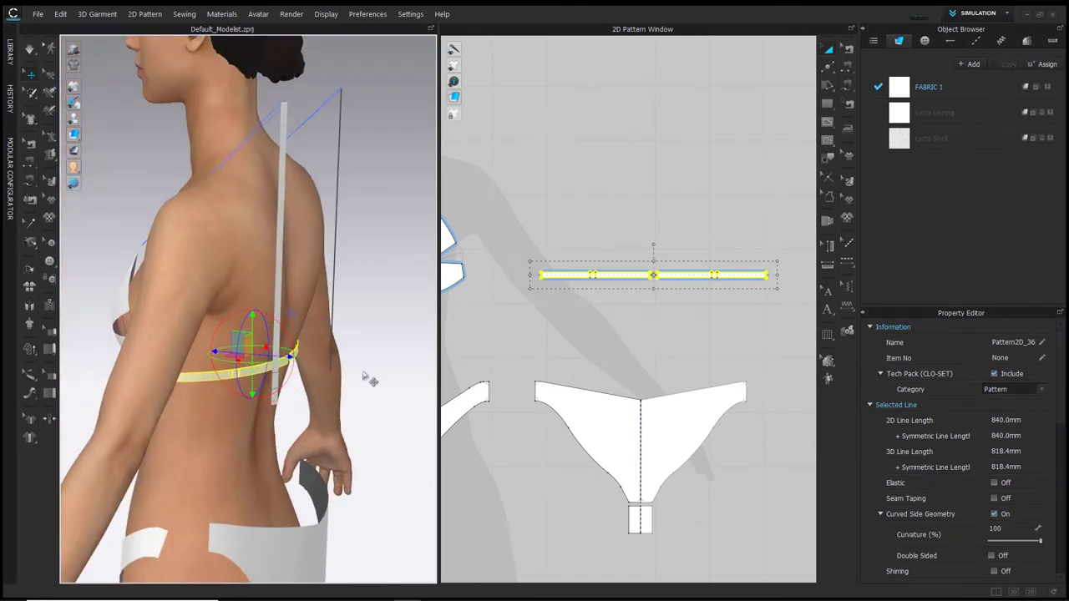
{"action": "left_click", "coordinate": [371, 379]}
Move both shoulder straps closer to the avatar's back so their lower ends reach the back straps
{"action": "scroll", "coordinate": [493, 320], "scroll_direction": "down", "scroll_amount": 3}
{"action": "middle_click_drag", "start_coordinate": [493, 320], "coordinate": [698, 362]}
{"action": "left_click_drag", "start_coordinate": [599, 167], "coordinate": [675, 295]}
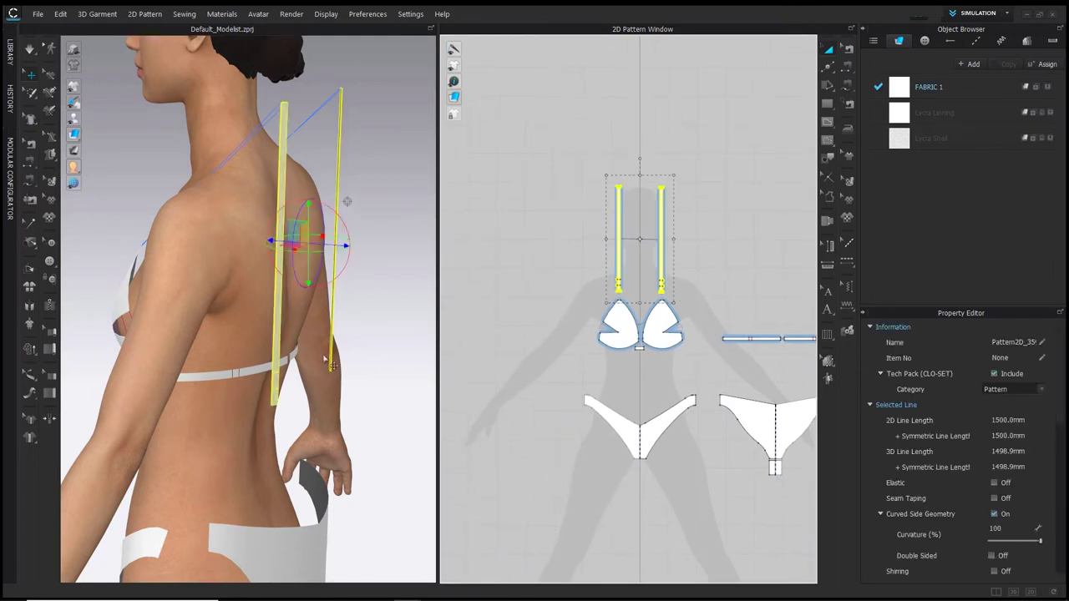
{"action": "right_click_drag", "start_coordinate": [305, 379], "coordinate": [363, 366]}
{"action": "mouse_move", "coordinate": [353, 251]}
{"action": "left_mouse_down"}
{"action": "mouse_move", "coordinate": [334, 250]}
{"action": "mouse_move", "coordinate": [349, 233]}
{"action": "mouse_move", "coordinate": [338, 252]}
{"action": "left_mouse_up"}
{"action": "right_click_drag", "start_coordinate": [381, 273], "coordinate": [248, 269]}
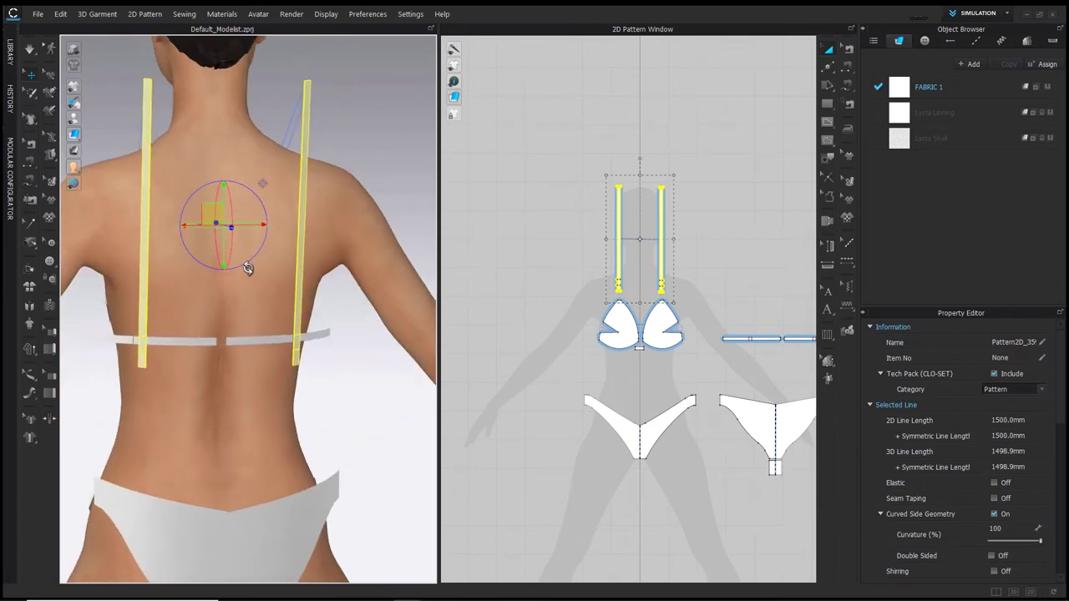
{"action": "left_click", "coordinate": [336, 401]}
Fold the shoulder strap's lower end inward along its lower internal line to a fold angle of 22
{"action": "right_click_drag", "start_coordinate": [336, 401], "coordinate": [448, 404]}
{"action": "scroll", "coordinate": [306, 388], "scroll_direction": "up", "scroll_amount": 4}
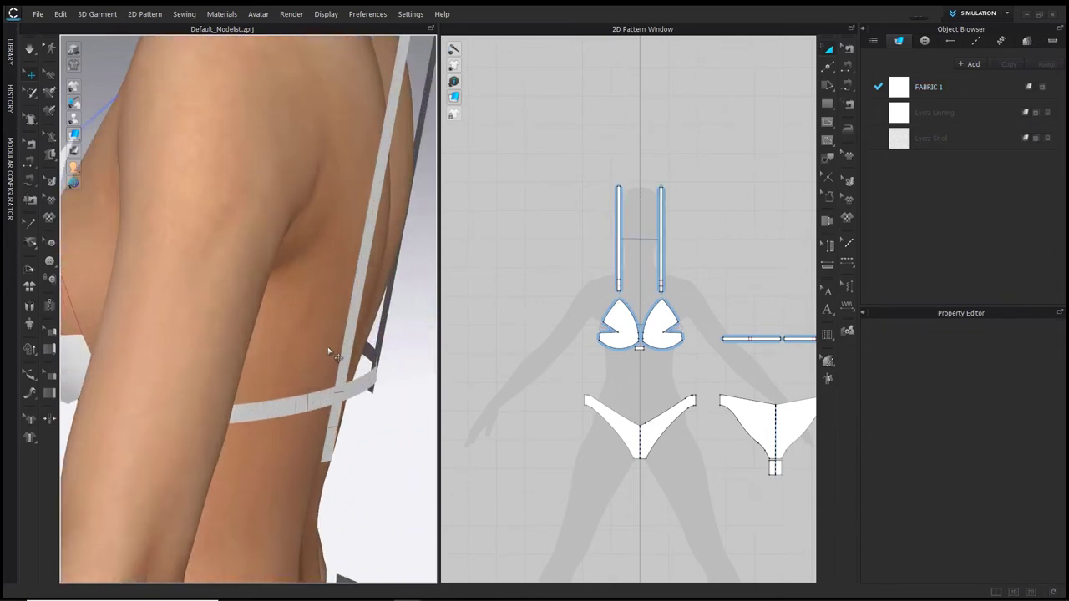
{"action": "right_click_drag", "start_coordinate": [329, 351], "coordinate": [253, 345]}
{"action": "middle_click_drag", "start_coordinate": [718, 195], "coordinate": [594, 146]}
{"action": "scroll", "coordinate": [644, 214], "scroll_direction": "up", "scroll_amount": 4}
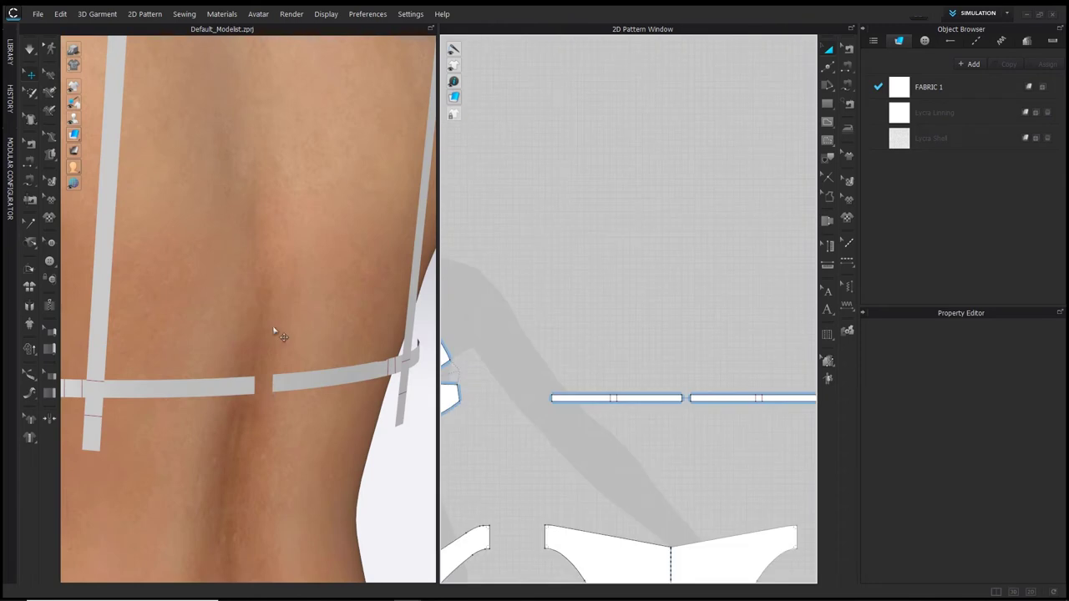
{"action": "right_click_drag", "start_coordinate": [276, 333], "coordinate": [355, 331]}
{"action": "middle_click_drag", "start_coordinate": [355, 332], "coordinate": [65, 300]}
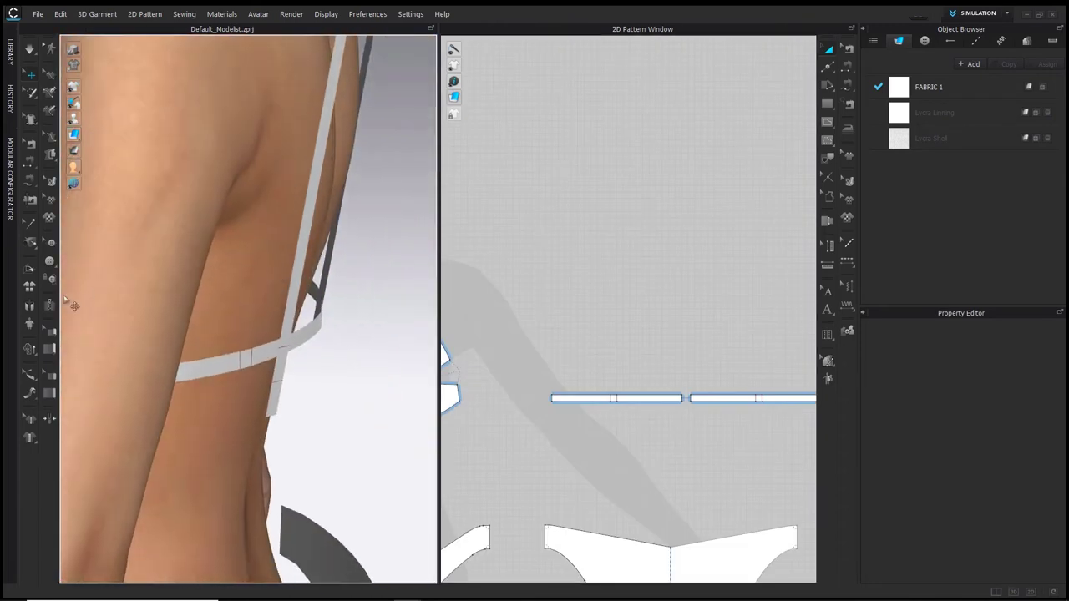
{"action": "left_click", "coordinate": [271, 385]}
{"action": "right_click_drag", "start_coordinate": [279, 375], "coordinate": [172, 392]}
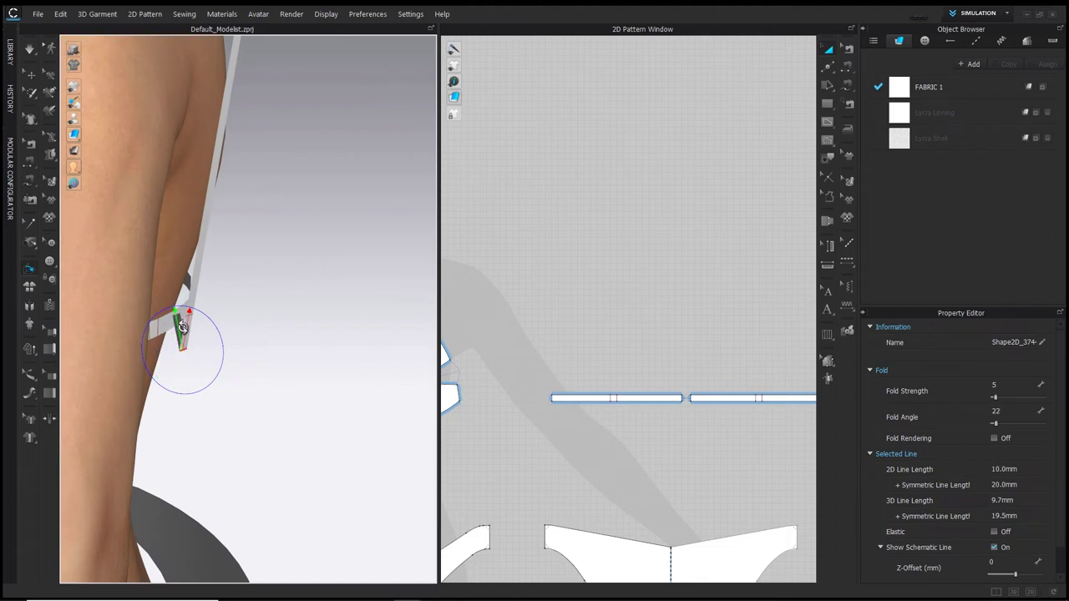
{"action": "right_click_drag", "start_coordinate": [183, 327], "coordinate": [240, 292]}
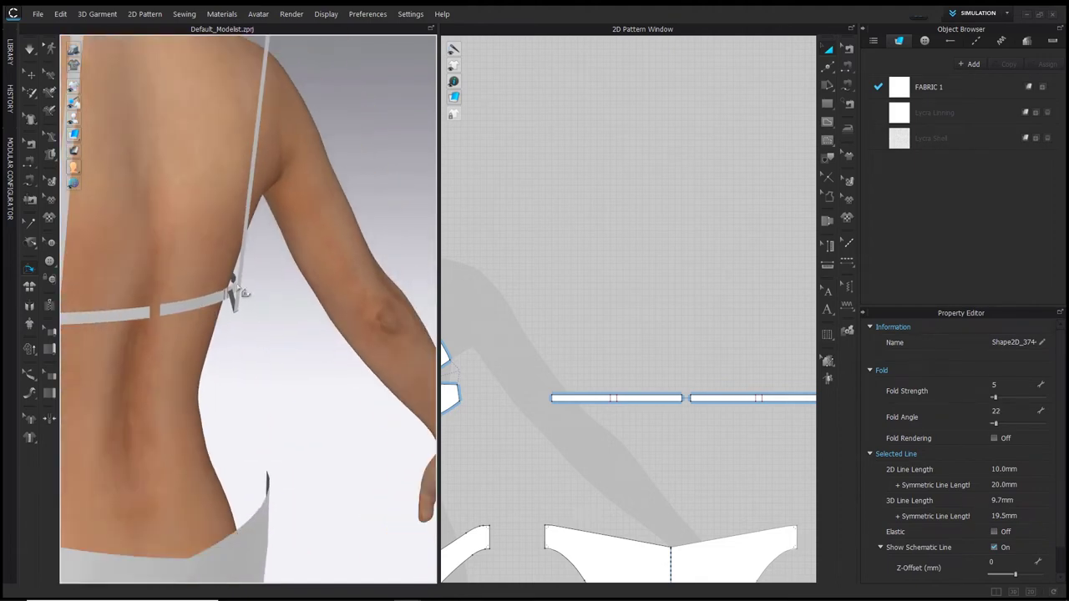
Sew the two back strap pieces together at their centre-back ends
{"action": "left_click", "coordinate": [829, 85]}
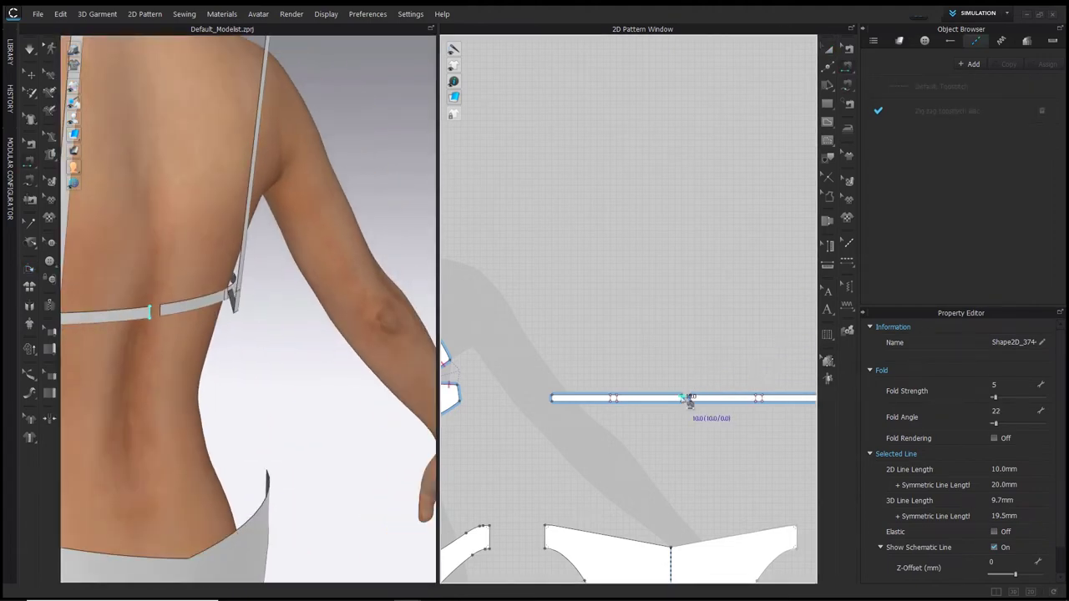
{"action": "left_click", "coordinate": [682, 399]}
{"action": "left_click", "coordinate": [690, 399]}
Sew the cup's lower side edge to the outer end of the back strap and check the seams in 3D
{"action": "left_click", "coordinate": [848, 85]}
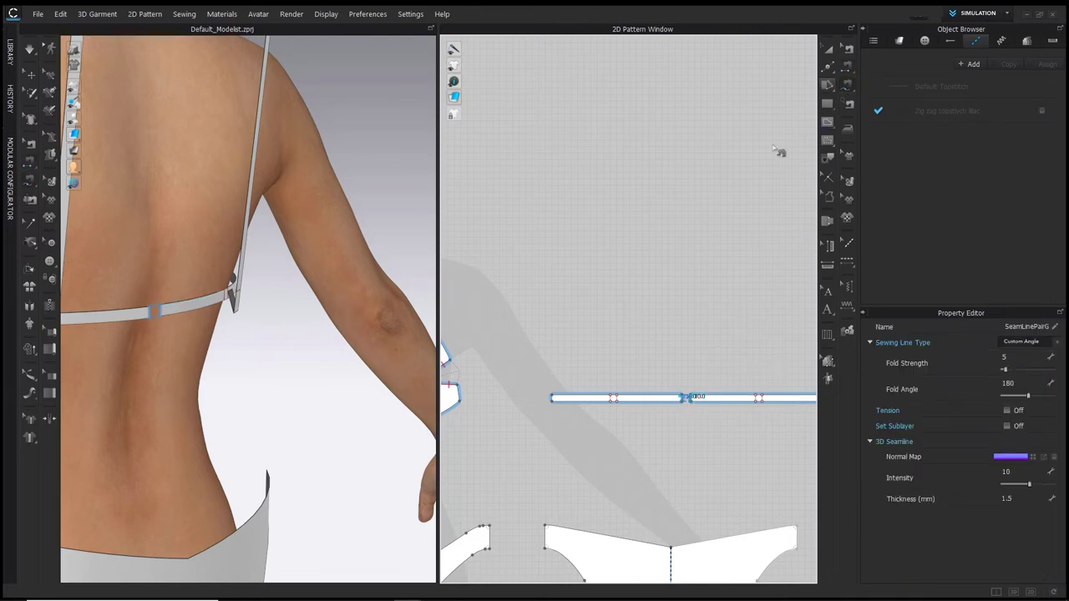
{"action": "middle_click_drag", "start_coordinate": [570, 334], "coordinate": [740, 253]}
{"action": "scroll", "coordinate": [743, 255], "scroll_direction": "up", "scroll_amount": 3}
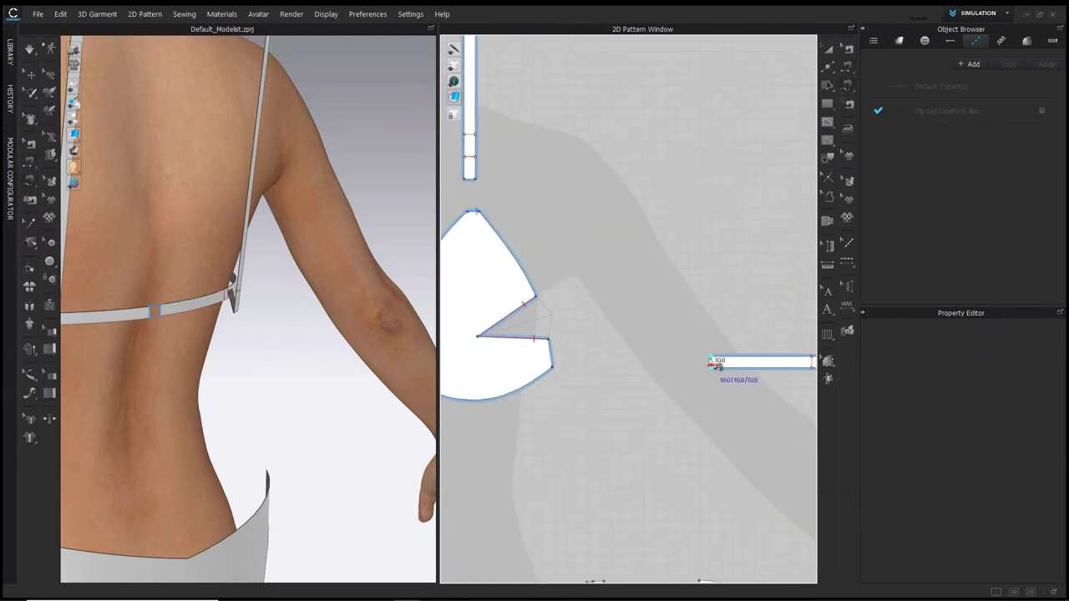
{"action": "left_click", "coordinate": [554, 361]}
{"action": "scroll", "coordinate": [739, 326], "scroll_direction": "down", "scroll_amount": 3}
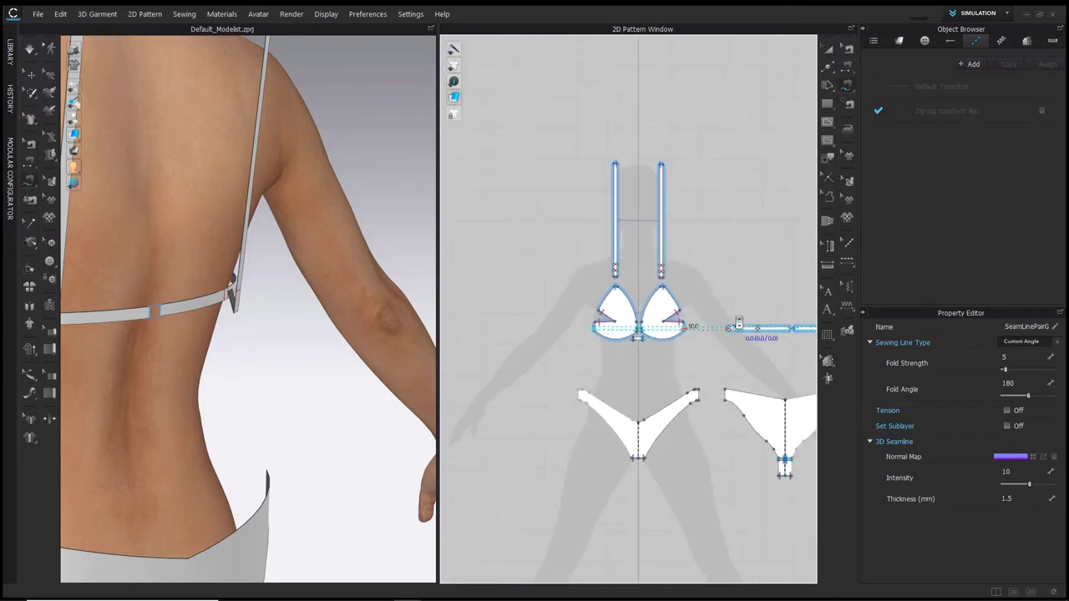
{"action": "right_click_drag", "start_coordinate": [282, 385], "coordinate": [224, 368]}
{"action": "scroll", "coordinate": [225, 368], "scroll_direction": "down", "scroll_amount": 4}
{"action": "middle_click_drag", "start_coordinate": [225, 368], "coordinate": [338, 394]}
{"action": "scroll", "coordinate": [250, 378], "scroll_direction": "up", "scroll_amount": 3}
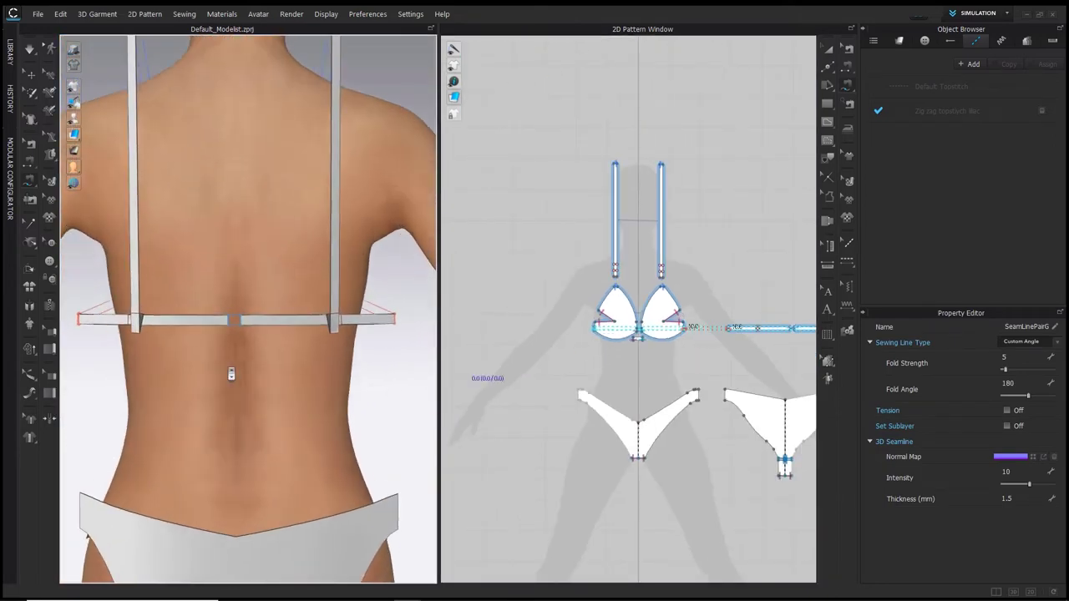
{"action": "right_click_drag", "start_coordinate": [231, 375], "coordinate": [360, 401]}
Hide the avatar and reposition one shoulder strap so its folded lower end wraps around the back strap
{"action": "key", "text": "q"}
{"action": "scroll", "coordinate": [321, 393], "scroll_direction": "up", "scroll_amount": 4}
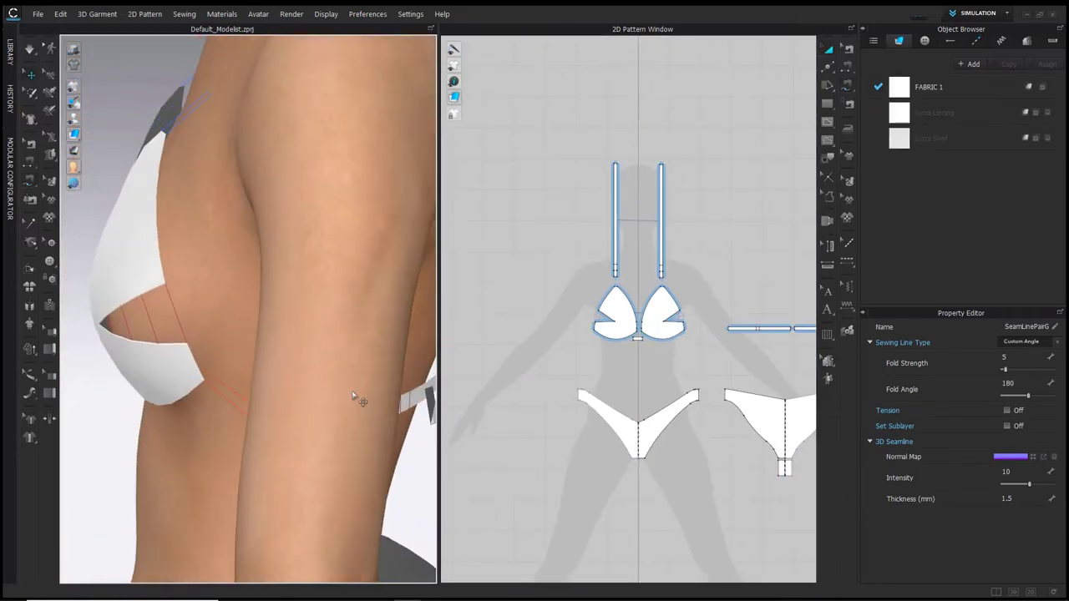
{"action": "middle_click_drag", "start_coordinate": [360, 401], "coordinate": [261, 364]}
{"action": "left_click", "coordinate": [261, 364]}
{"action": "right_click_drag", "start_coordinate": [253, 365], "coordinate": [239, 367]}
{"action": "left_click", "coordinate": [257, 375]}
{"action": "key", "text": "shift+a"}
{"action": "left_click_drag", "start_coordinate": [273, 376], "coordinate": [243, 370]}
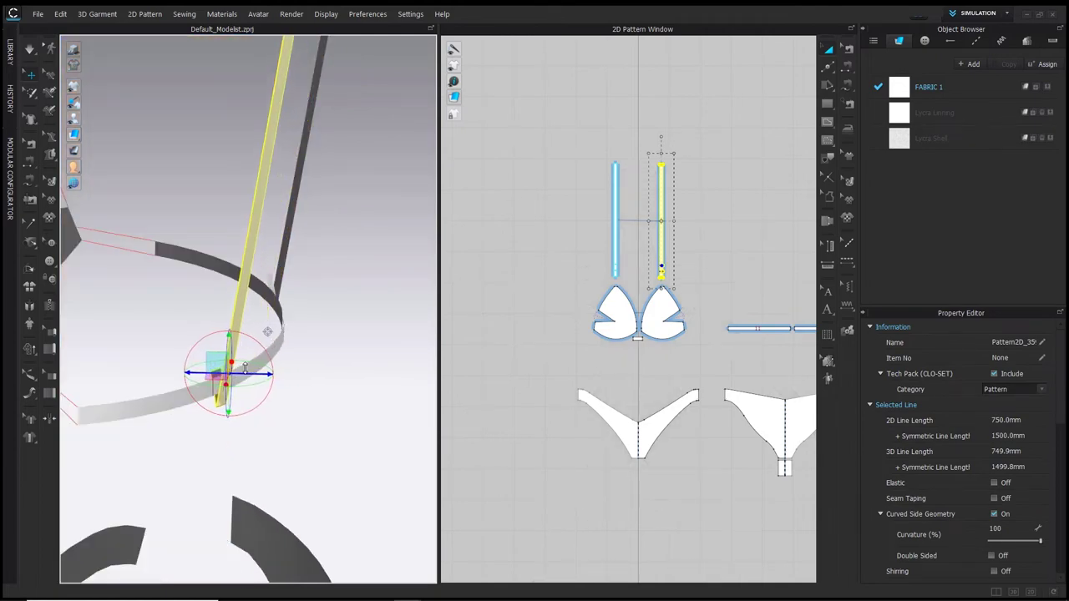
{"action": "right_click_drag", "start_coordinate": [261, 371], "coordinate": [272, 374]}
{"action": "right_click_drag", "start_coordinate": [268, 335], "coordinate": [274, 332]}
{"action": "left_click_drag", "start_coordinate": [237, 409], "coordinate": [236, 401]}
{"action": "left_click", "coordinate": [279, 411]}
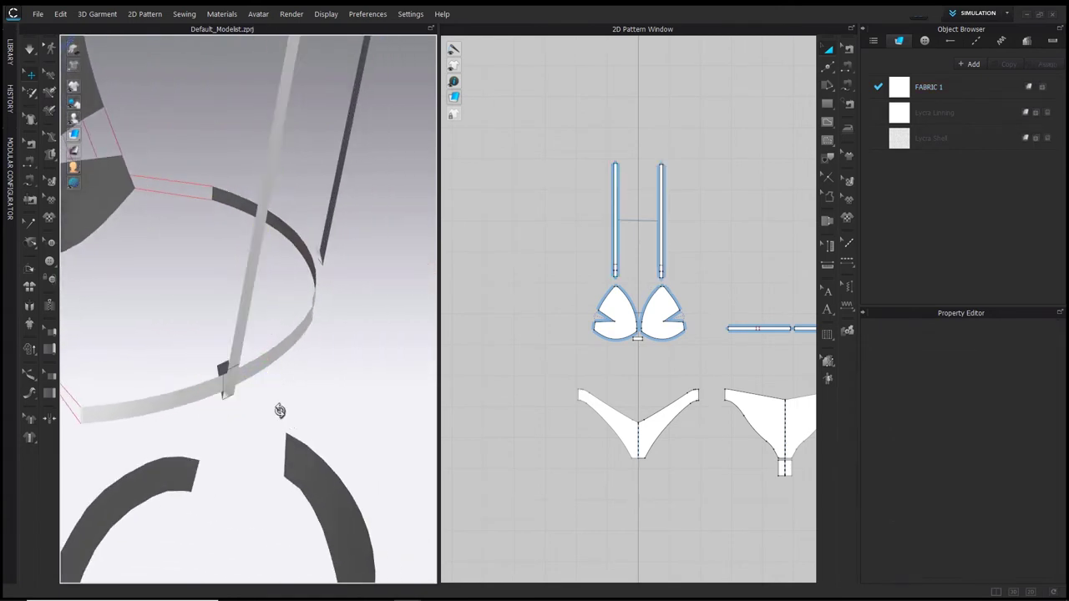
Adjust the opposite shoulder strap's position around the back strap and show the avatar again
{"action": "right_click_drag", "start_coordinate": [279, 410], "coordinate": [219, 397]}
{"action": "left_click", "coordinate": [382, 303]}
{"action": "right_click_drag", "start_coordinate": [384, 305], "coordinate": [385, 321]}
{"action": "left_click_drag", "start_coordinate": [403, 317], "coordinate": [396, 282]}
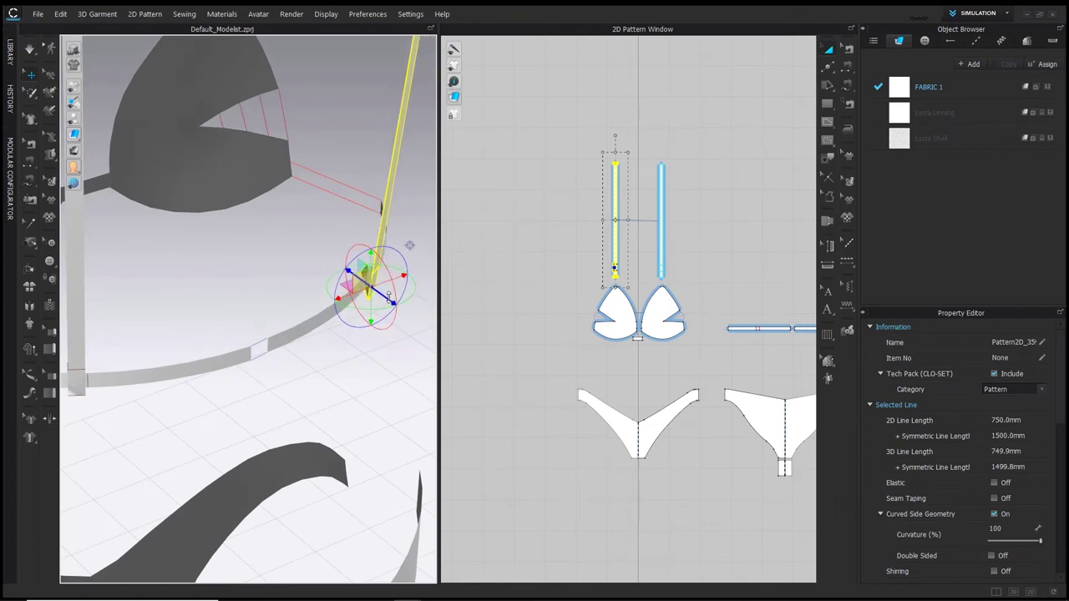
{"action": "left_click", "coordinate": [409, 365]}
{"action": "right_click_drag", "start_coordinate": [410, 365], "coordinate": [346, 288]}
{"action": "key", "text": "shift+a"}
Sew the shoulder strap's lower end to its upper internal line to close the loop
{"action": "scroll", "coordinate": [335, 323], "scroll_direction": "down", "scroll_amount": 5}
{"action": "scroll", "coordinate": [347, 289], "scroll_direction": "up", "scroll_amount": 3}
{"action": "middle_click_drag", "start_coordinate": [348, 289], "coordinate": [332, 441]}
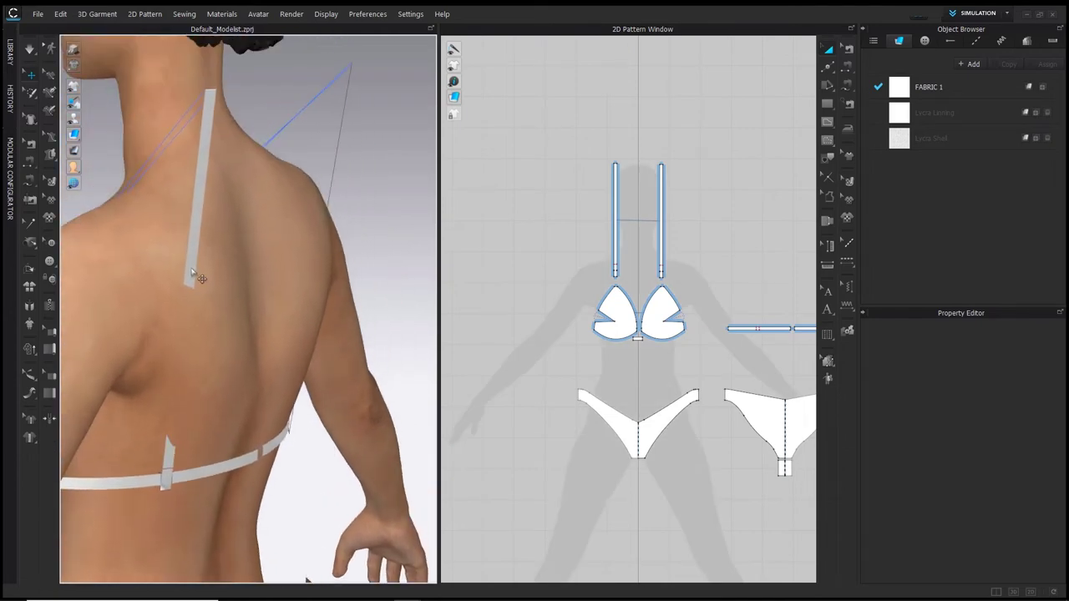
{"action": "right_click_drag", "start_coordinate": [198, 278], "coordinate": [141, 258]}
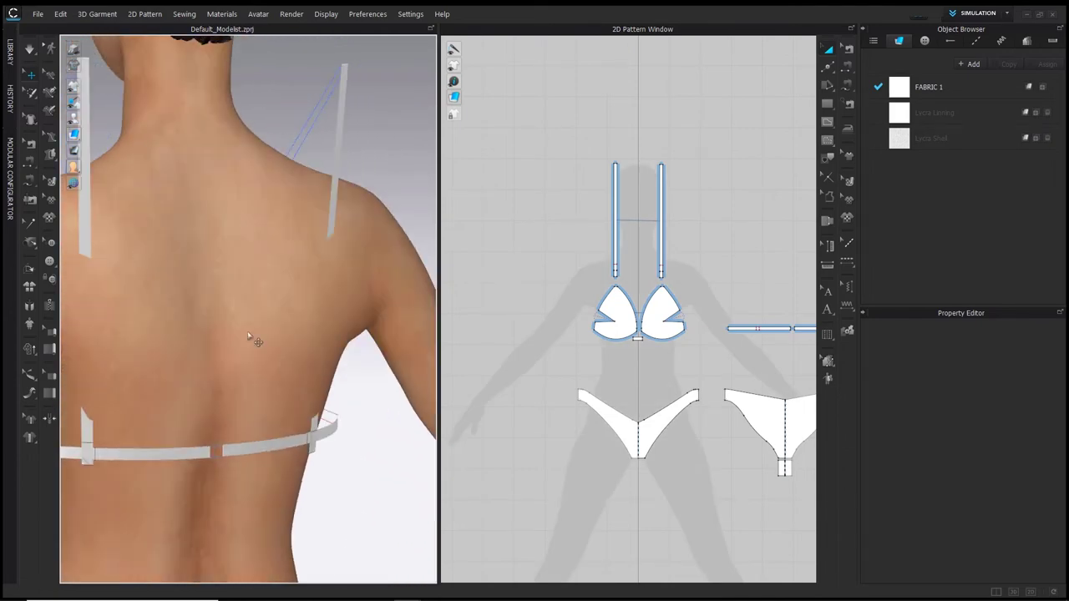
{"action": "middle_click_drag", "start_coordinate": [248, 336], "coordinate": [214, 252]}
{"action": "left_click", "coordinate": [851, 75]}
{"action": "scroll", "coordinate": [619, 278], "scroll_direction": "up", "scroll_amount": 4}
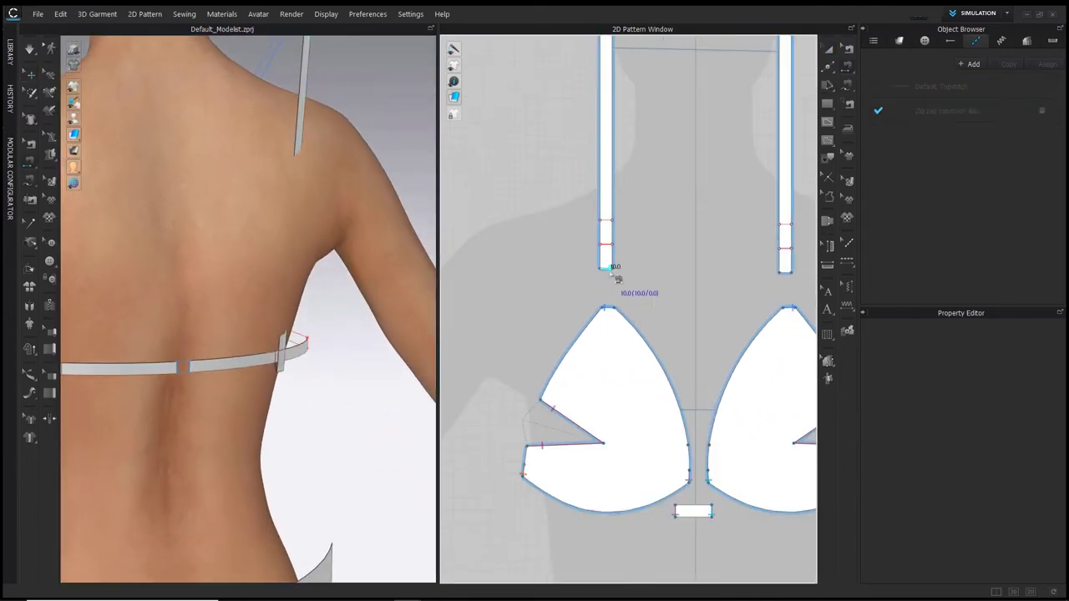
{"action": "left_click", "coordinate": [614, 224]}
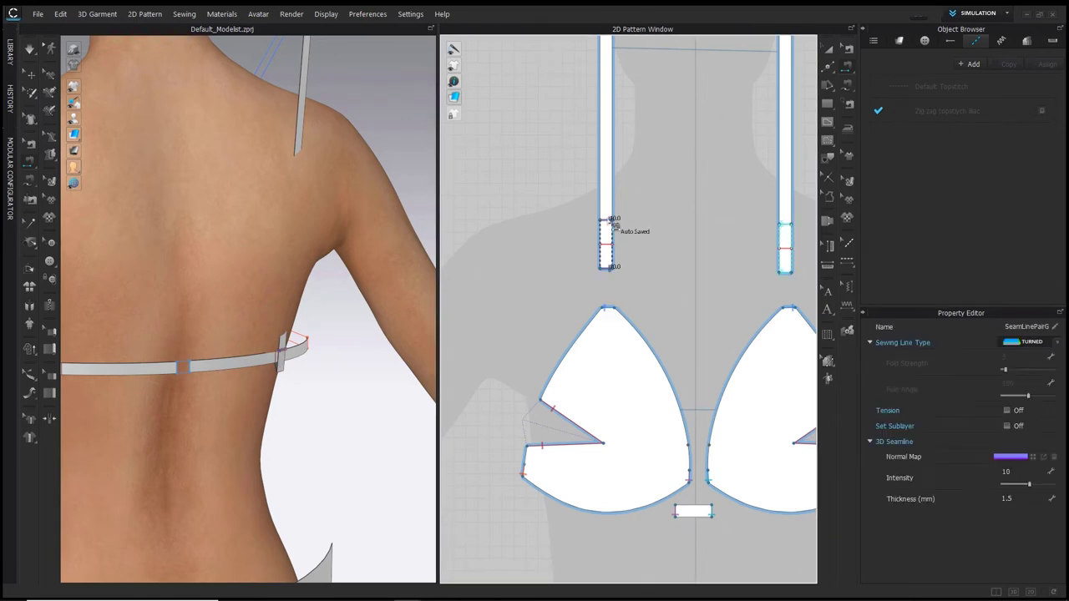
Sew a 10 mm section of the shoulder strap loop's side edge to the adjacent internal line on the back strap
{"action": "scroll", "coordinate": [622, 228], "scroll_direction": "down", "scroll_amount": 3}
{"action": "middle_click_drag", "start_coordinate": [629, 233], "coordinate": [619, 230]}
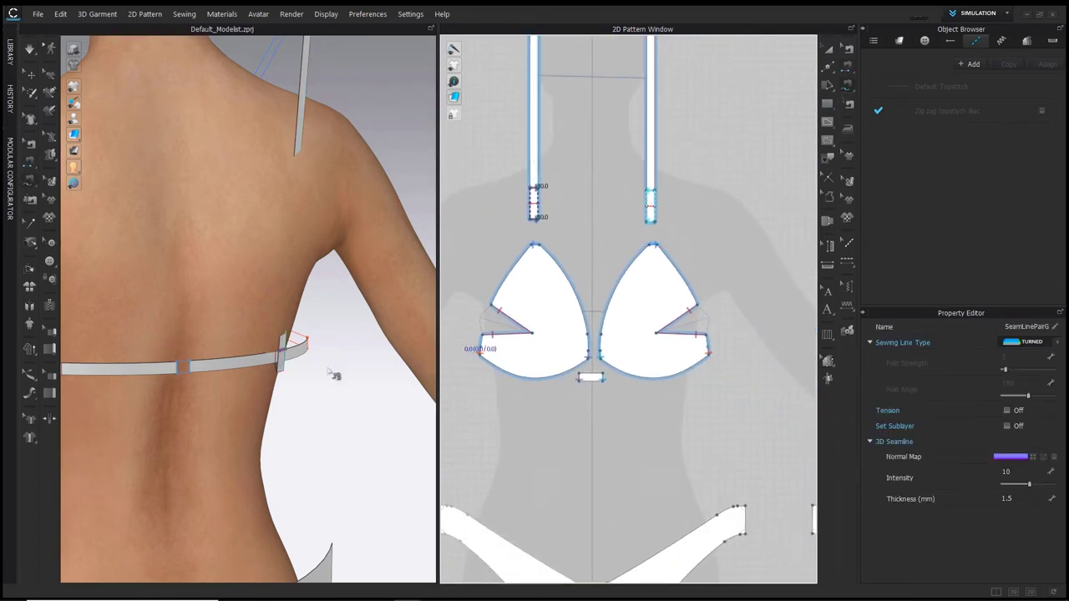
{"action": "scroll", "coordinate": [302, 350], "scroll_direction": "up", "scroll_amount": 5}
{"action": "right_click_drag", "start_coordinate": [301, 299], "coordinate": [293, 332]}
{"action": "middle_click_drag", "start_coordinate": [293, 331], "coordinate": [358, 385]}
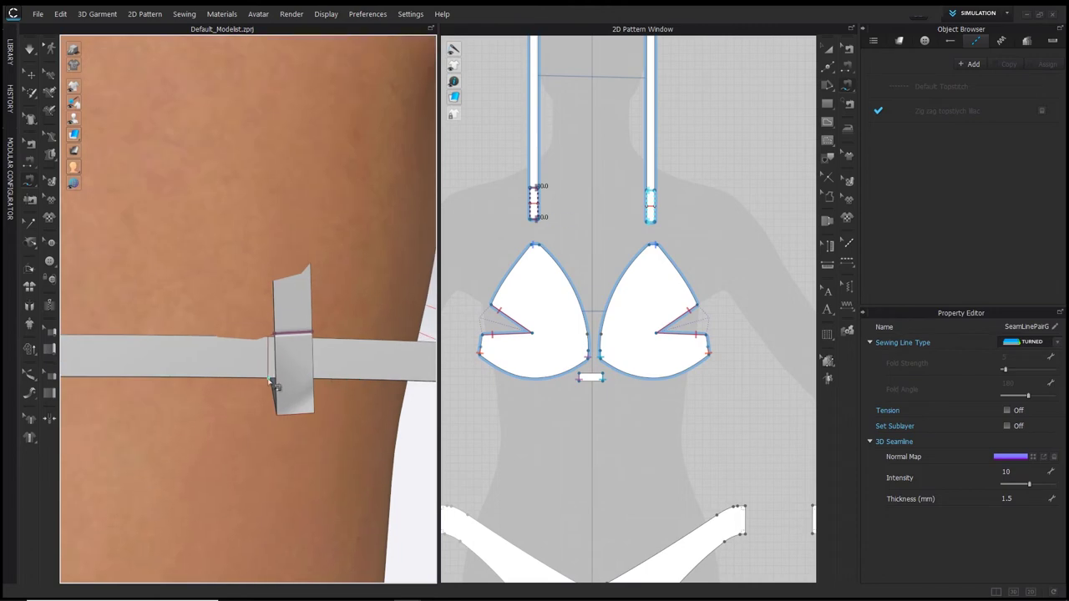
{"action": "left_click", "coordinate": [275, 385]}
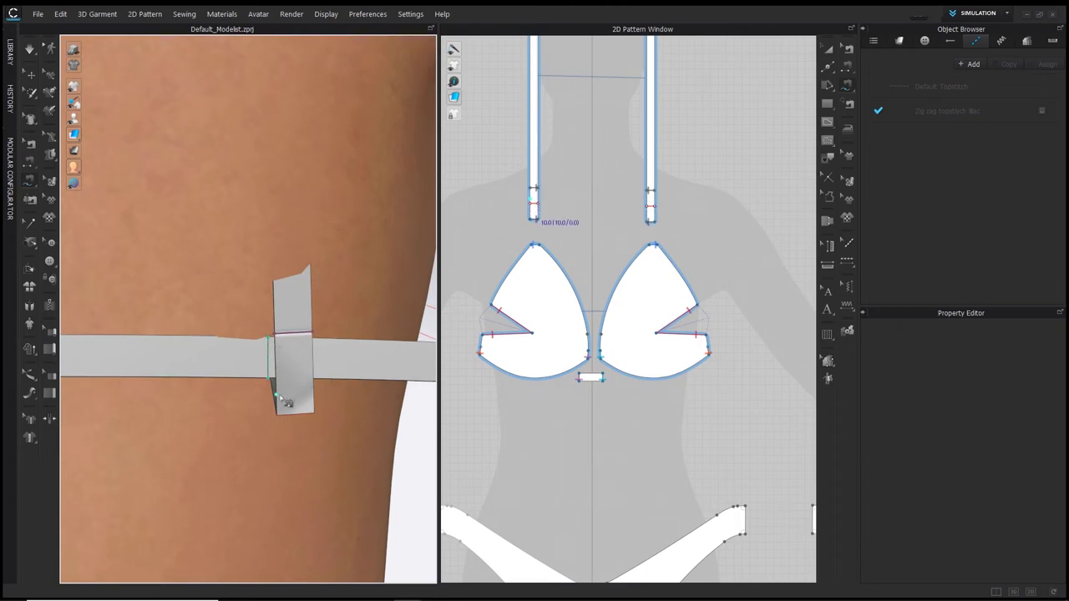
{"action": "left_click", "coordinate": [277, 357]}
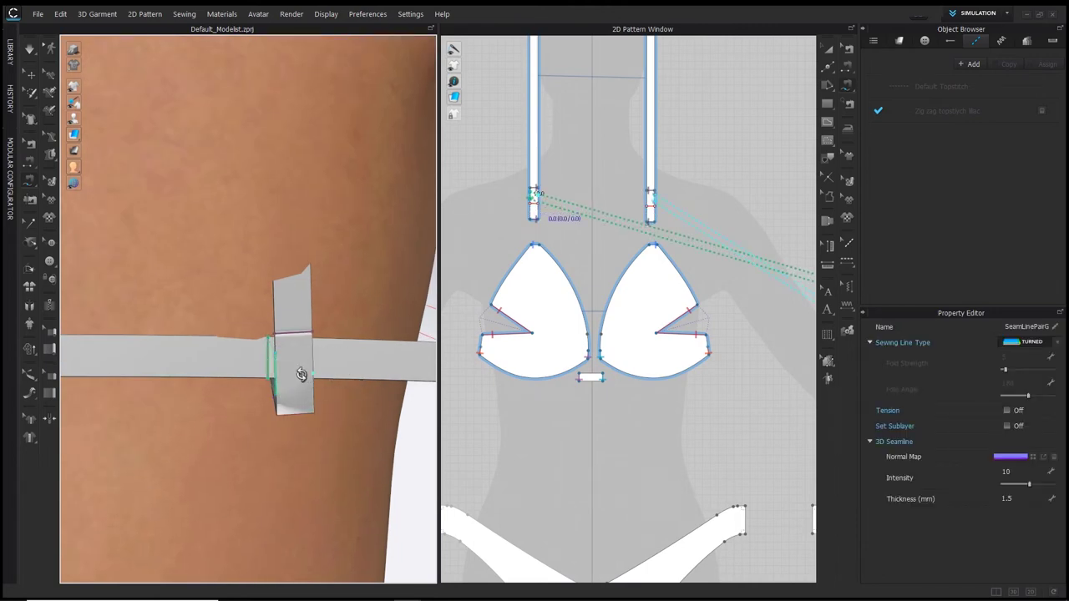
Sew a 10 mm section of the loop's opposite side edge to the back strap's other internal line
{"action": "right_click_drag", "start_coordinate": [300, 374], "coordinate": [210, 396]}
{"action": "middle_click_drag", "start_coordinate": [210, 396], "coordinate": [338, 394]}
{"action": "right_click_drag", "start_coordinate": [343, 398], "coordinate": [269, 404]}
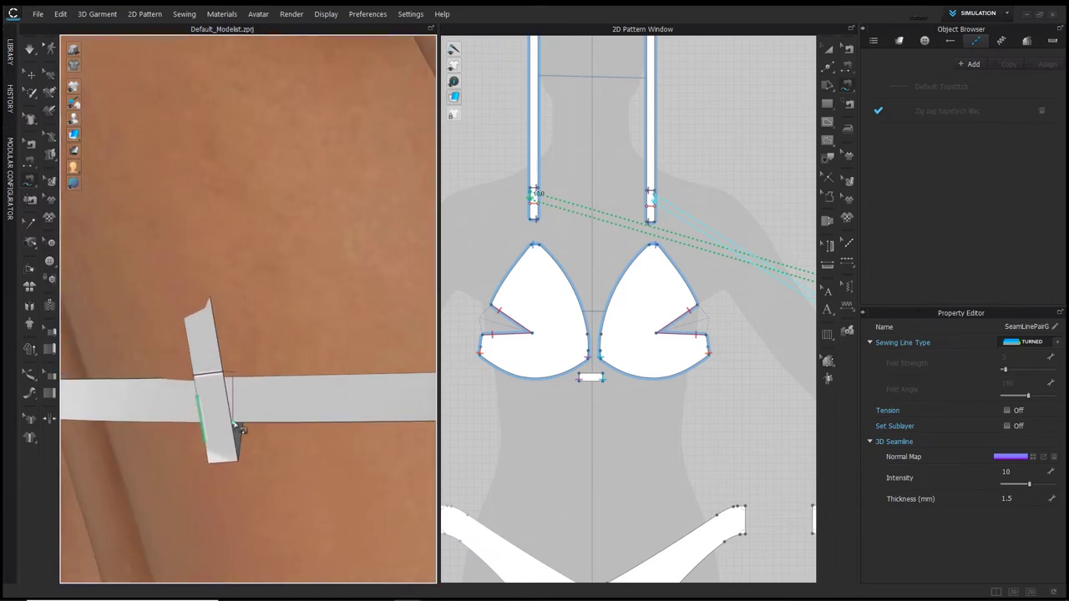
{"action": "left_click", "coordinate": [236, 428]}
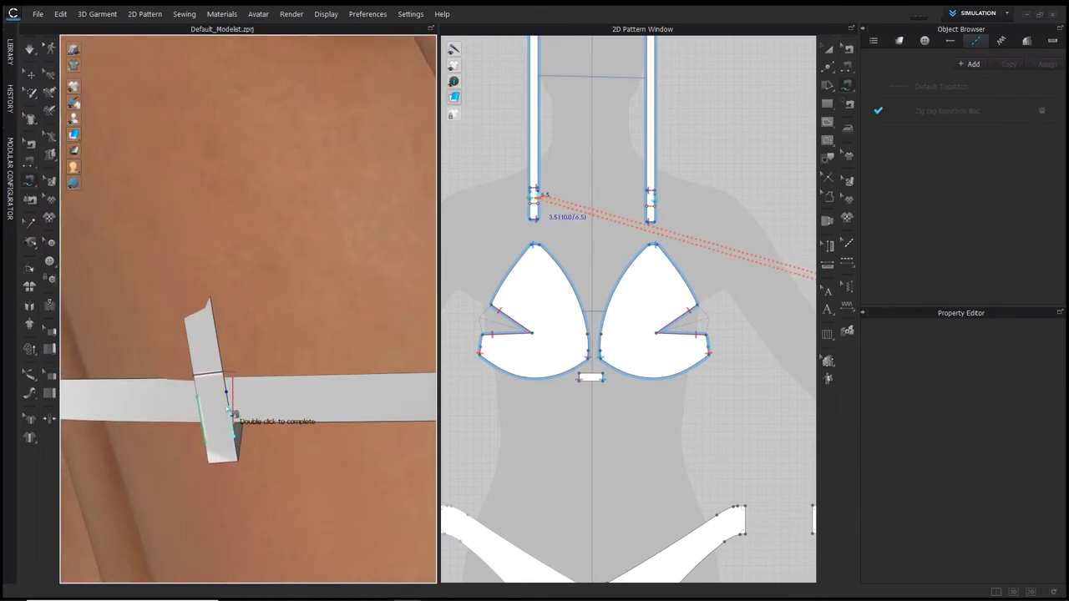
{"action": "double_click", "coordinate": [231, 400]}
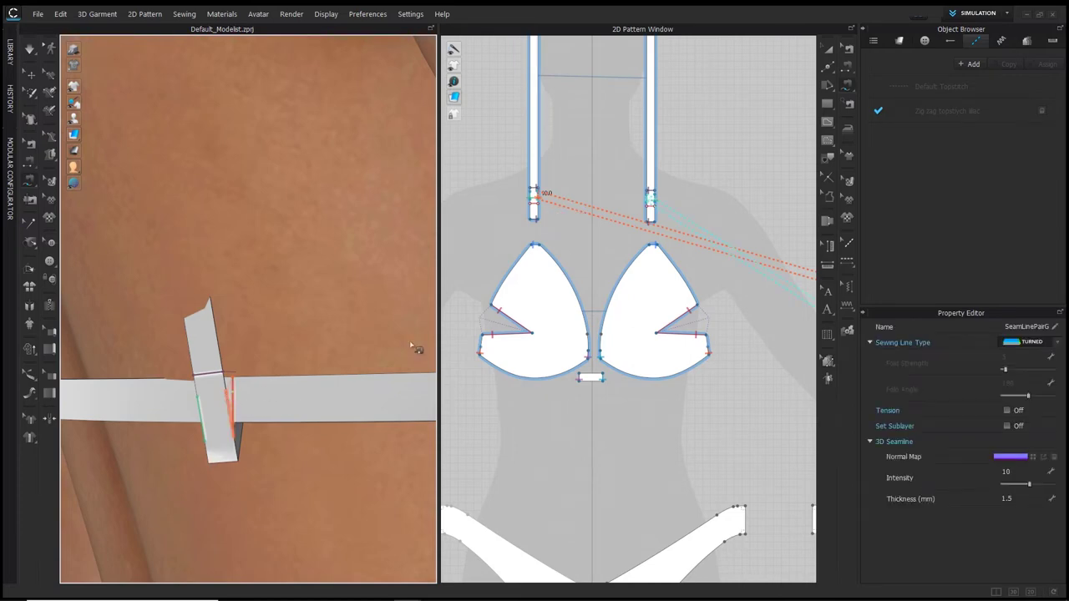
Set the 3D seamline intensity and thickness to 0 for the seams joining the shoulder strap loop to the back strap
{"action": "left_click", "coordinate": [848, 50]}
{"action": "scroll", "coordinate": [677, 209], "scroll_direction": "up", "scroll_amount": 5}
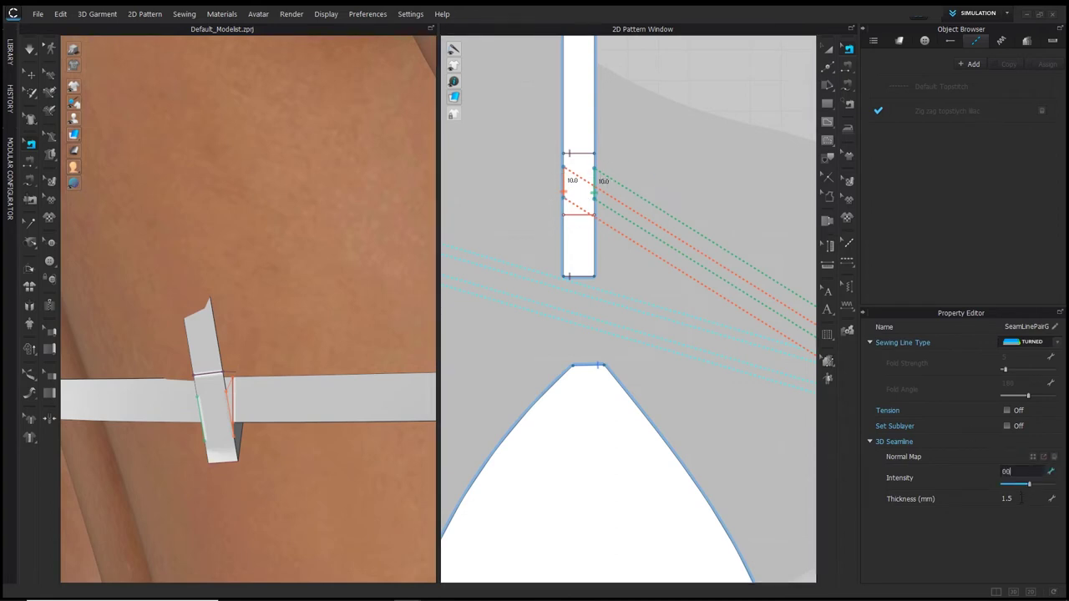
{"action": "left_click", "coordinate": [1021, 498]}
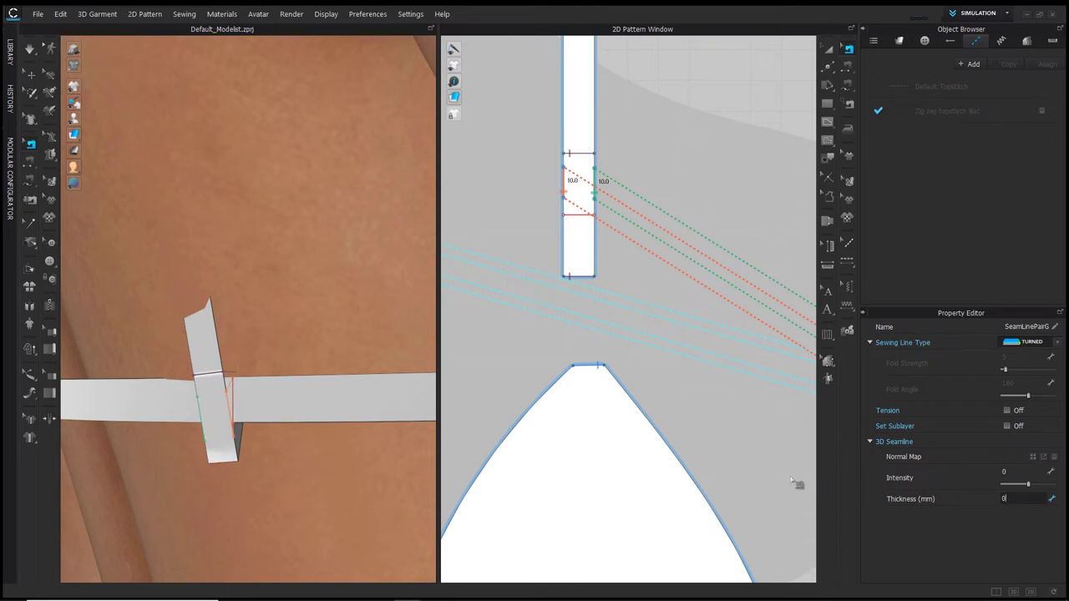
{"action": "left_click", "coordinate": [680, 490]}
Sew the side edge of the bikini bottom's front piece to the matching side edge of the back piece
{"action": "right_click_drag", "start_coordinate": [301, 417], "coordinate": [409, 373]}
{"action": "scroll", "coordinate": [365, 382], "scroll_direction": "down", "scroll_amount": 7}
{"action": "right_click_drag", "start_coordinate": [314, 376], "coordinate": [511, 369]}
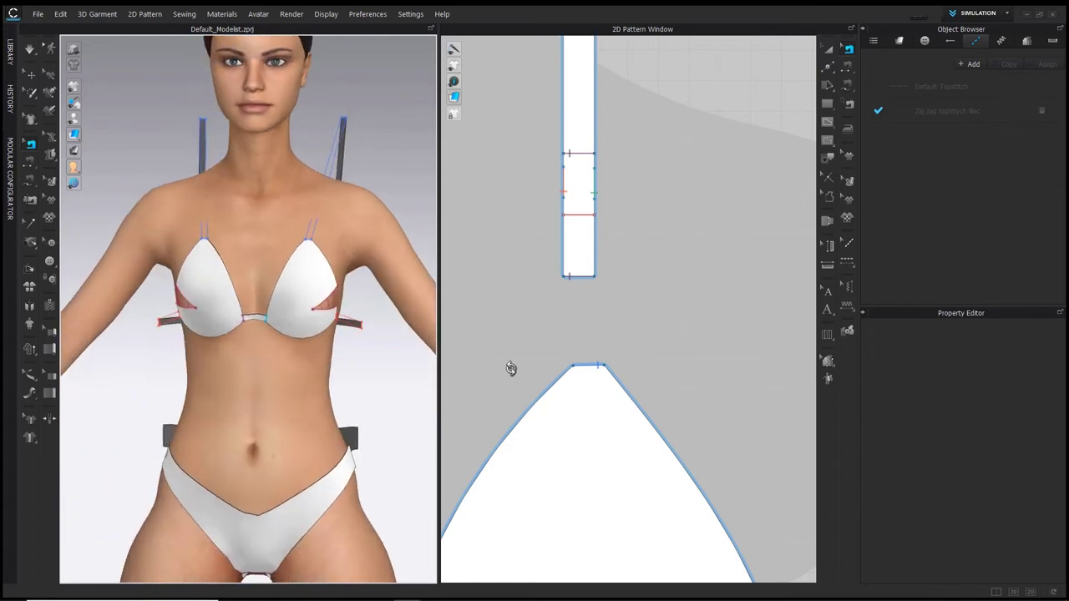
{"action": "scroll", "coordinate": [511, 368], "scroll_direction": "down", "scroll_amount": 8}
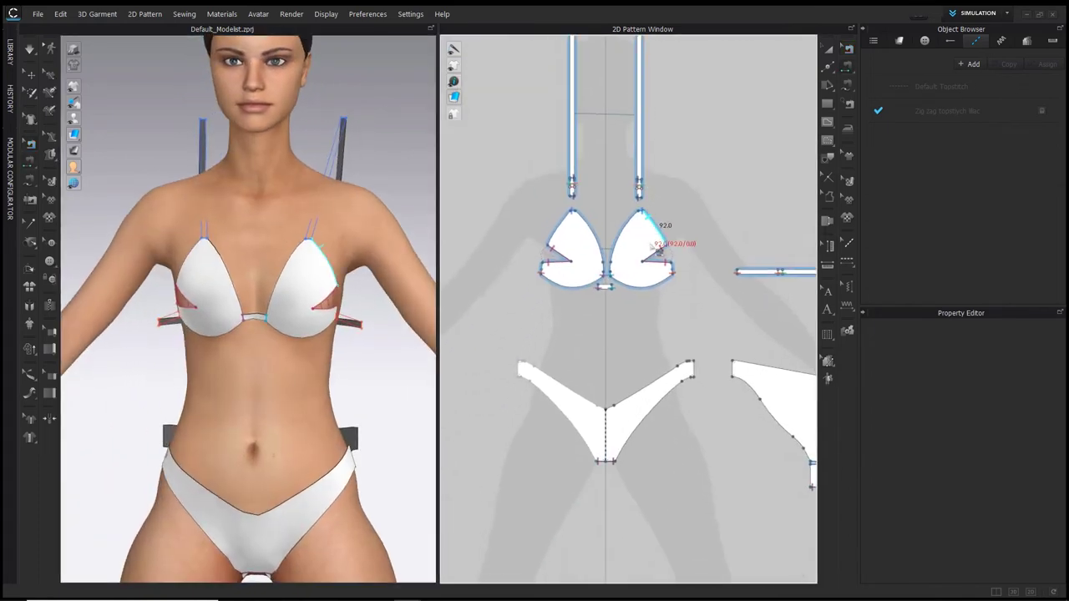
{"action": "left_click", "coordinate": [739, 374]}
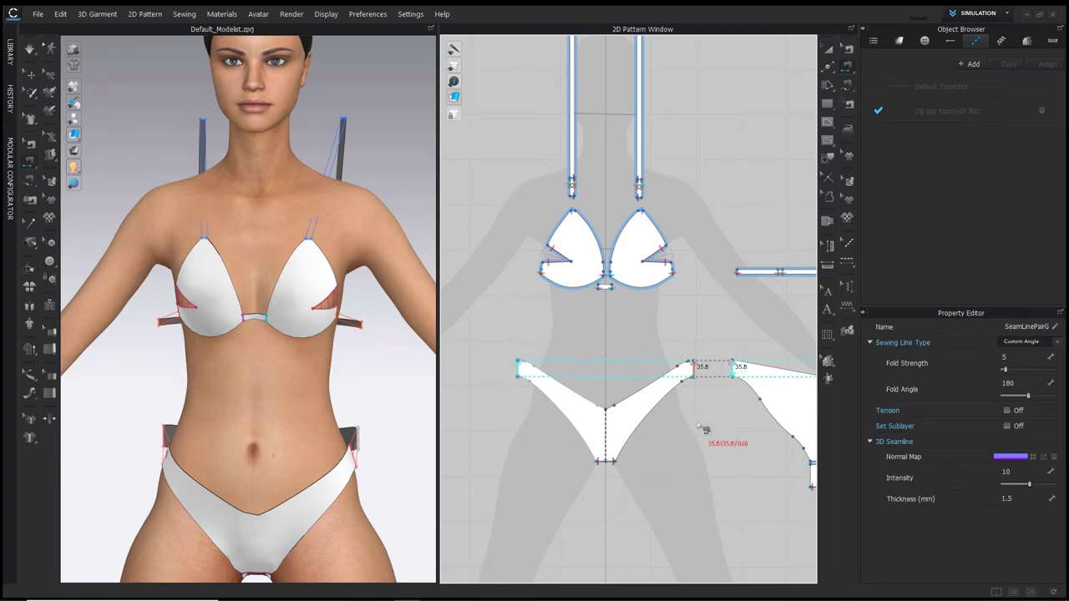
Select all the bikini pattern pieces
{"action": "scroll", "coordinate": [398, 393], "scroll_direction": "down", "scroll_amount": 5}
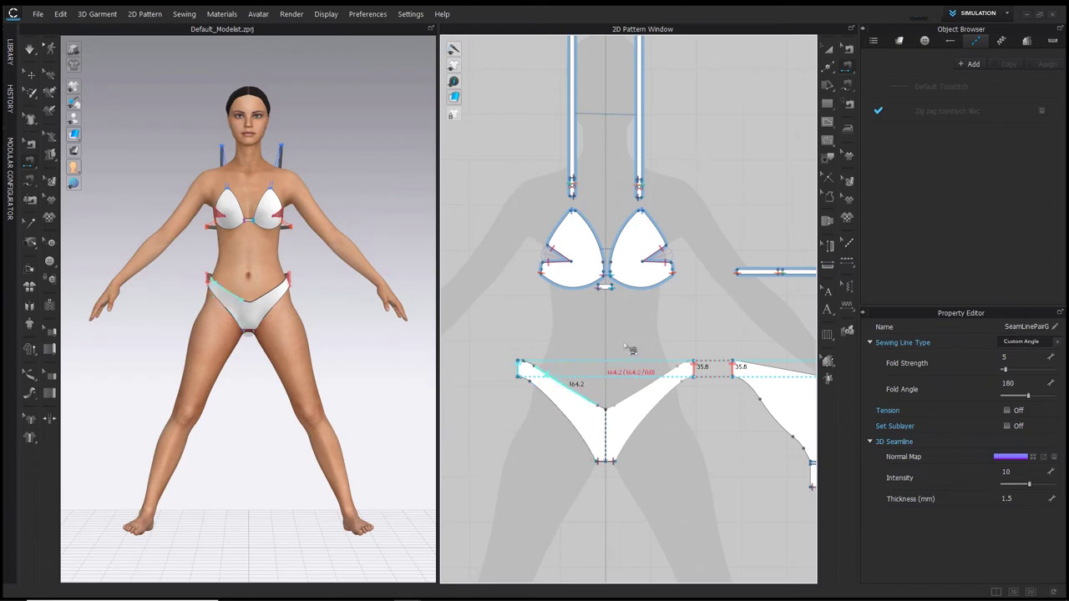
{"action": "left_click", "coordinate": [758, 142]}
{"action": "key", "text": "a"}
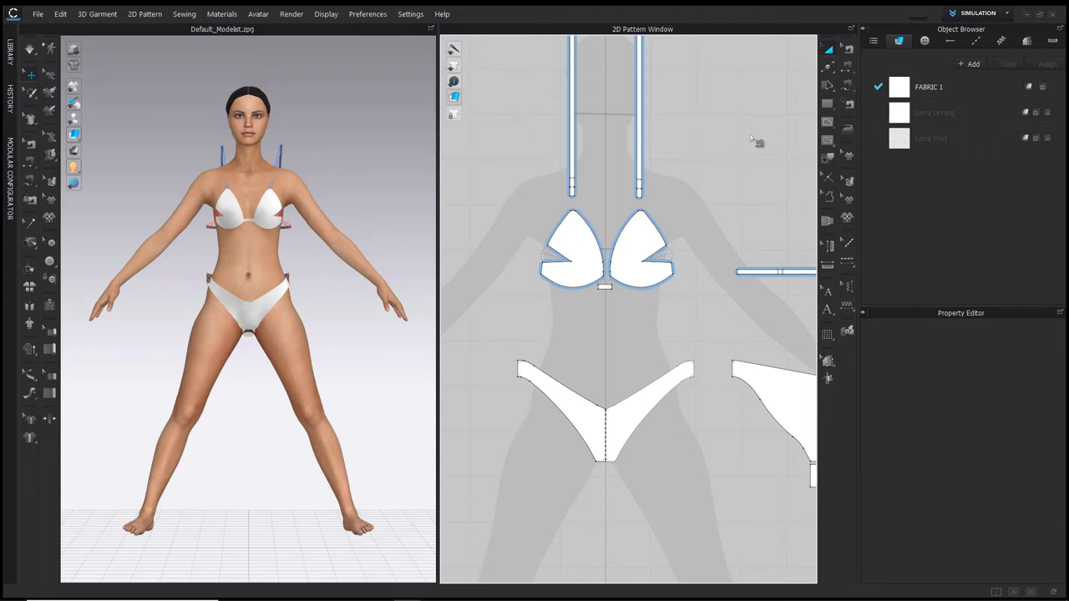
{"action": "key", "text": "ctrl+a"}
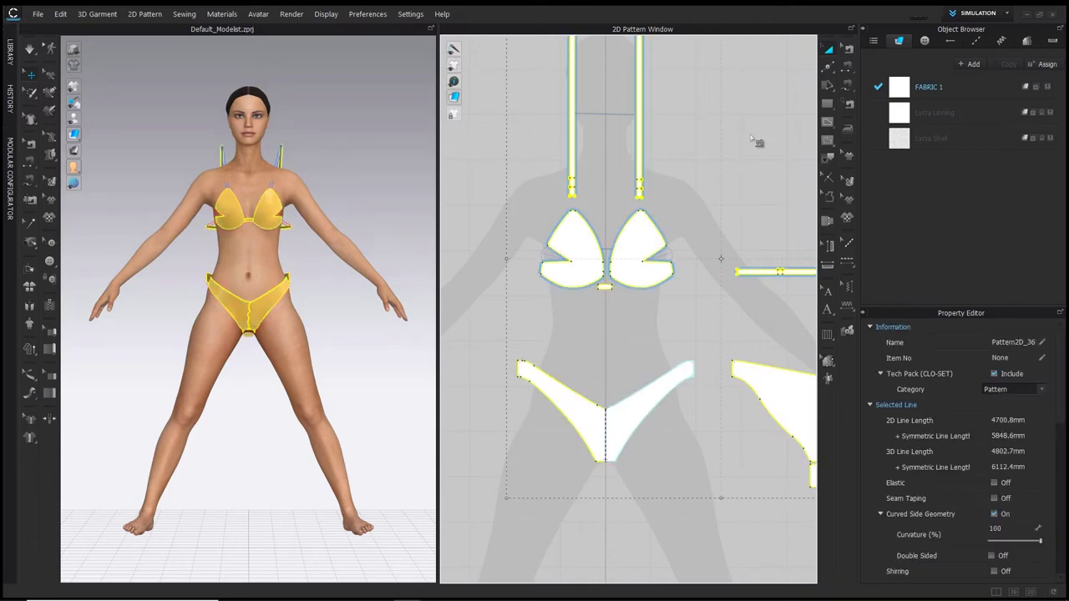
Draw a surface tape measure on the avatar along the lower edge of the avatar's left bra cup
{"action": "left_click", "coordinate": [338, 166]}
{"action": "scroll", "coordinate": [313, 179], "scroll_direction": "up", "scroll_amount": 8}
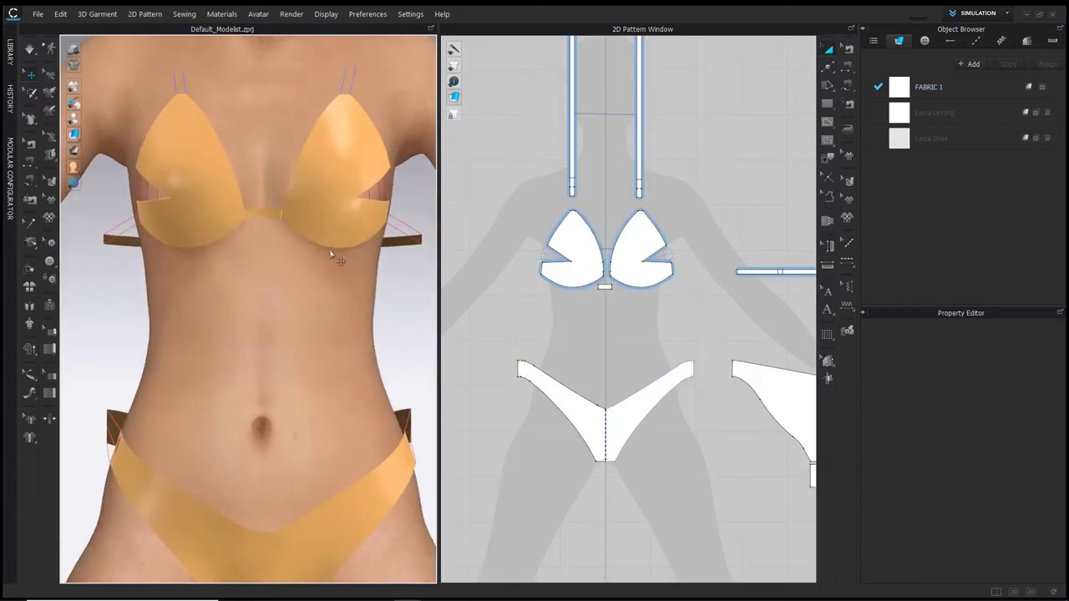
{"action": "right_click_drag", "start_coordinate": [331, 254], "coordinate": [326, 229]}
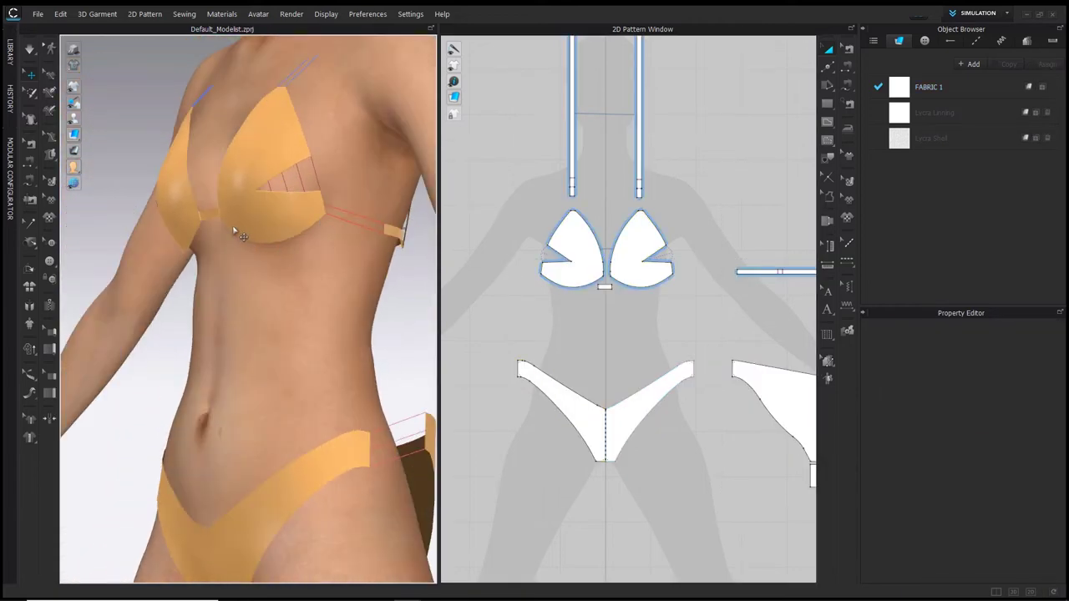
{"action": "left_click", "coordinate": [29, 393]}
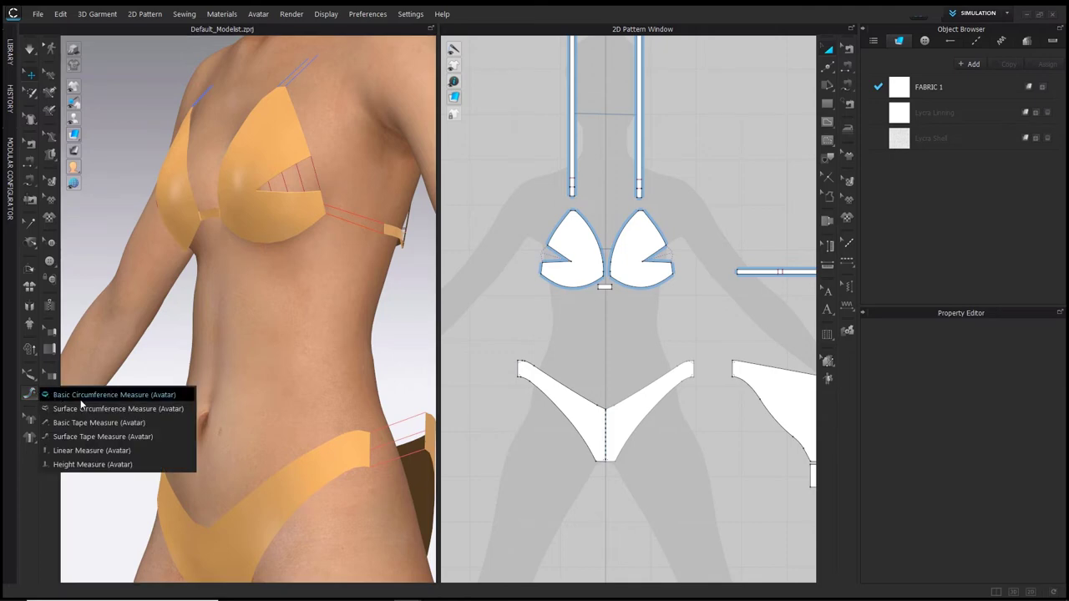
{"action": "left_click", "coordinate": [85, 440]}
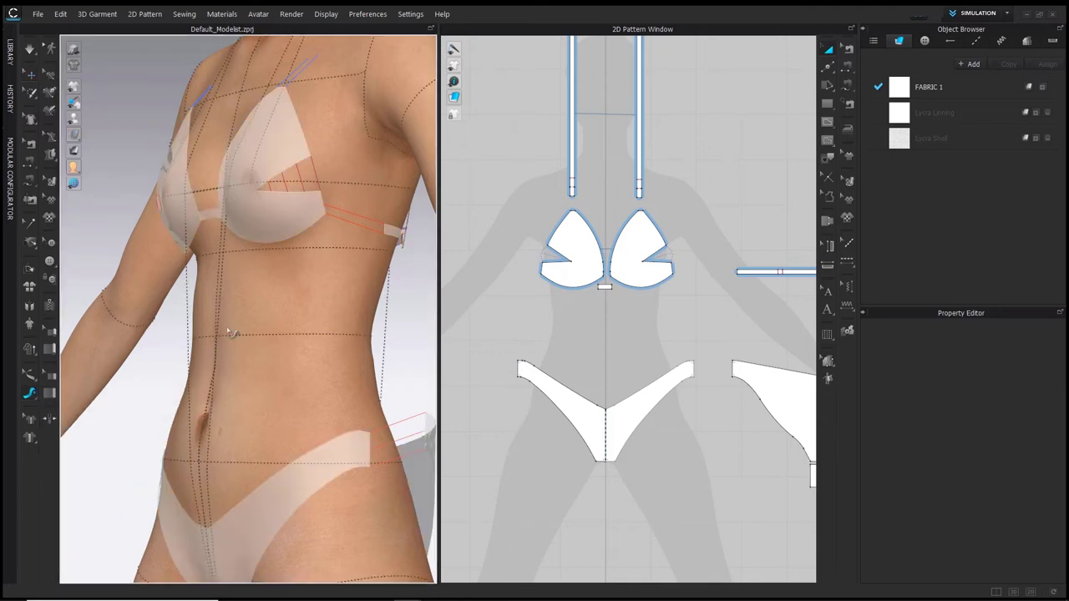
{"action": "scroll", "coordinate": [344, 245], "scroll_direction": "up", "scroll_amount": 3}
{"action": "middle_click_drag", "start_coordinate": [344, 245], "coordinate": [350, 346]}
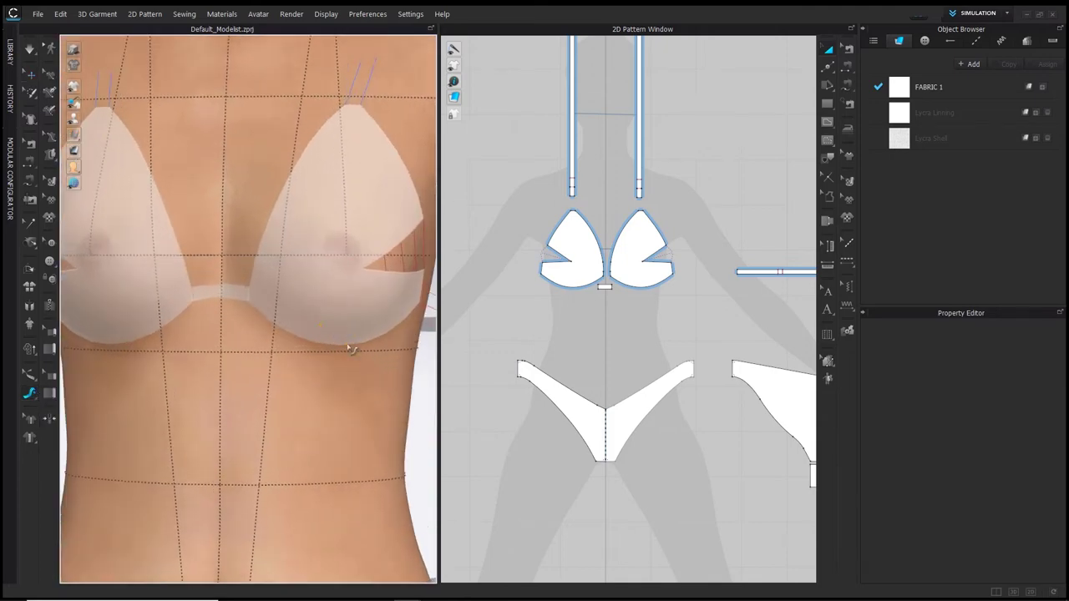
{"action": "right_click_drag", "start_coordinate": [349, 347], "coordinate": [280, 344]}
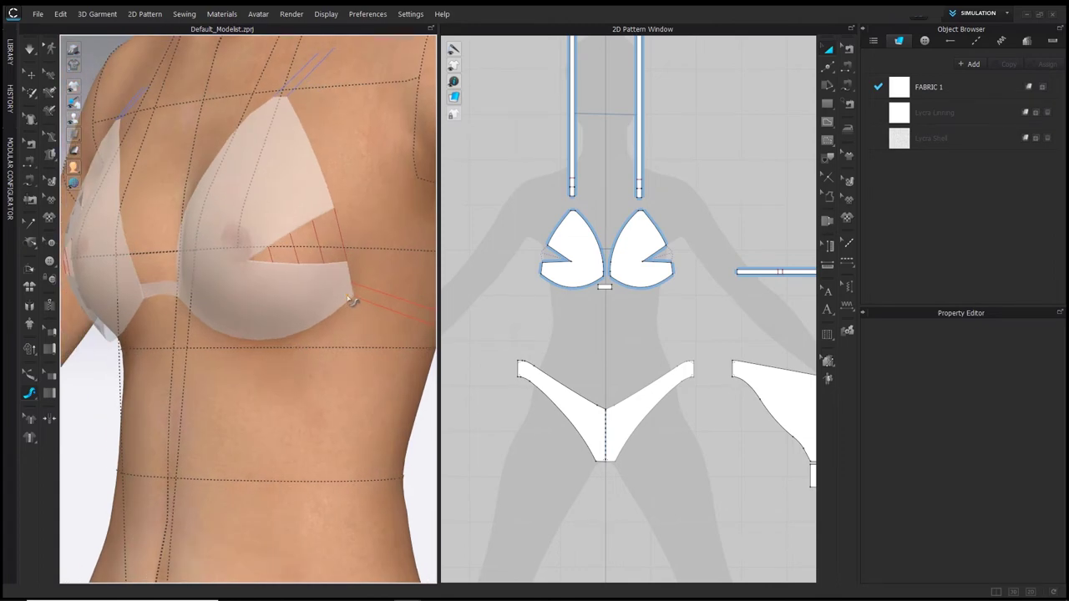
{"action": "right_click_drag", "start_coordinate": [336, 306], "coordinate": [342, 344]}
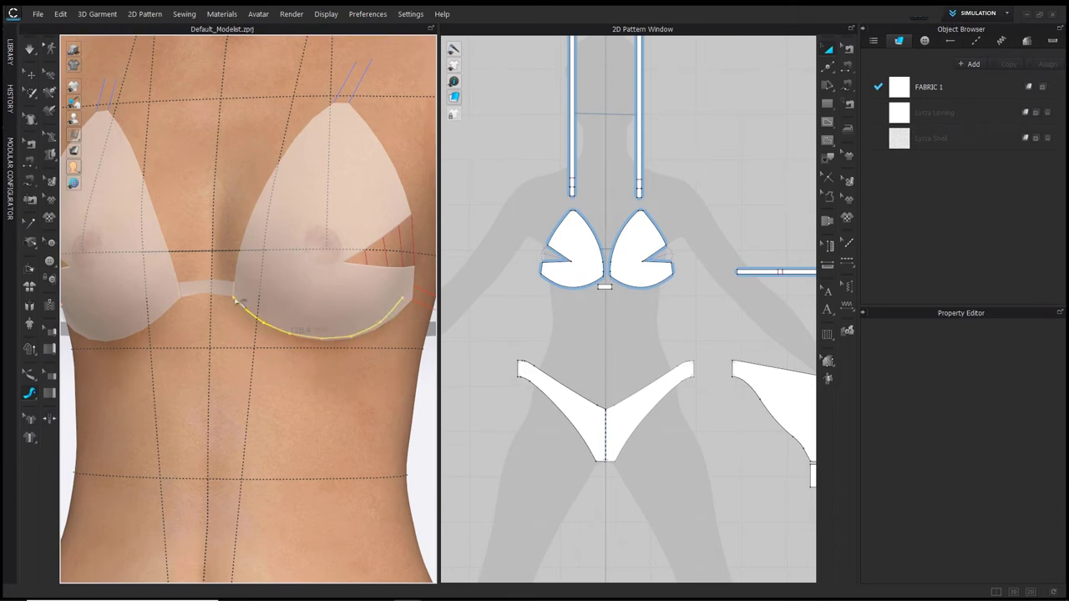
Draw a surface tape about 127 mm long on the avatar along the lower edge of the right bra cup
{"action": "mouse_move", "coordinate": [238, 303]}
{"action": "right_mouse_down"}
{"action": "mouse_move", "coordinate": [336, 317]}
{"action": "mouse_move", "coordinate": [224, 305]}
{"action": "mouse_move", "coordinate": [250, 293]}
{"action": "right_mouse_up"}
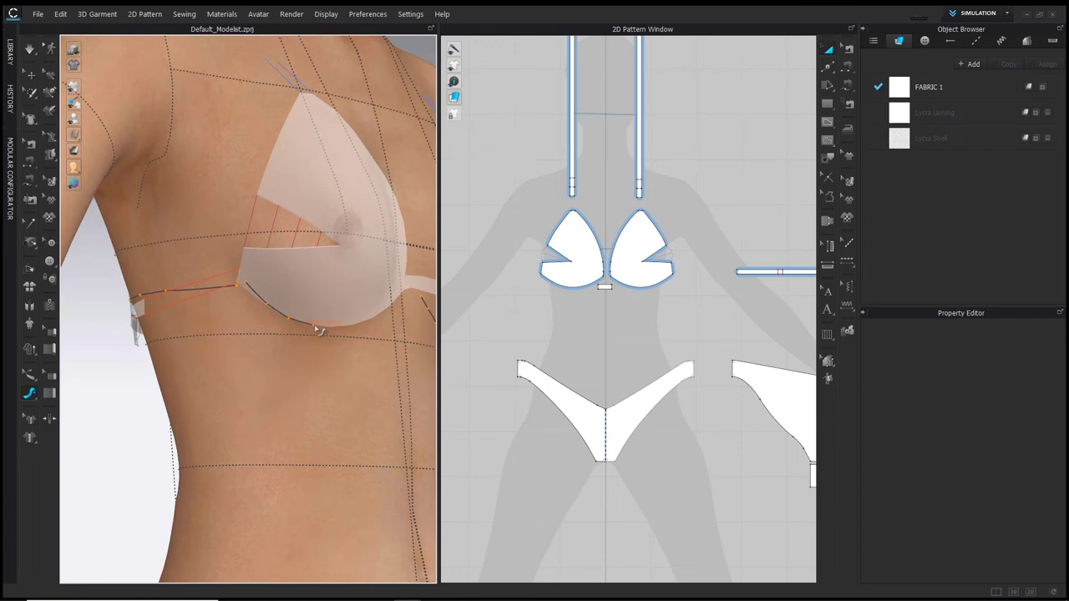
{"action": "right_click_drag", "start_coordinate": [318, 331], "coordinate": [288, 340]}
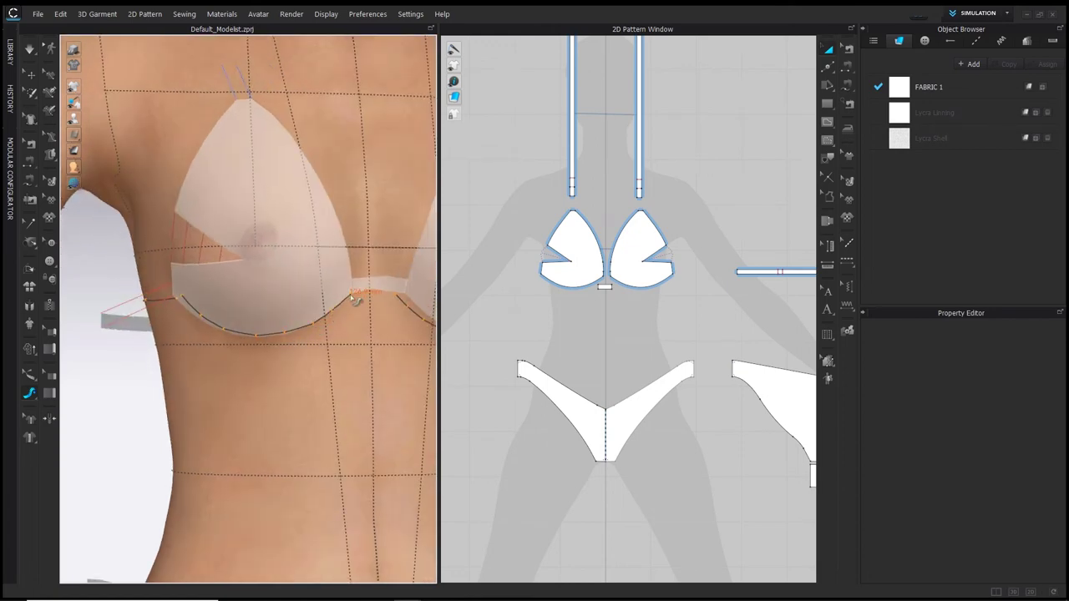
{"action": "double_click", "coordinate": [351, 298]}
{"action": "scroll", "coordinate": [351, 312], "scroll_direction": "down", "scroll_amount": 5}
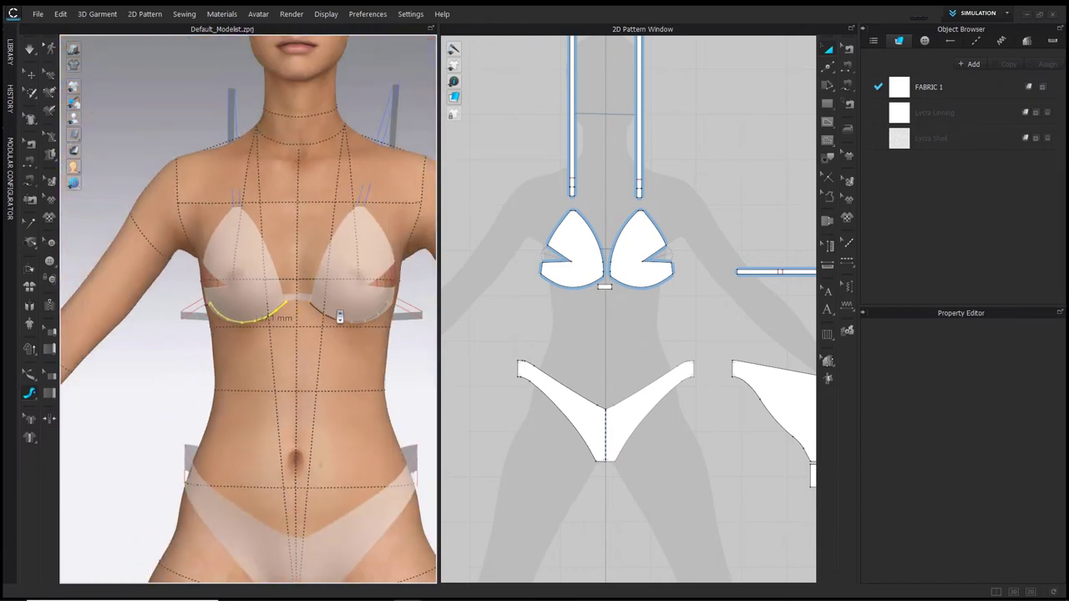
Attach the lower edges of both bra cups to the surface tapes drawn beneath them on the avatar
{"action": "left_click", "coordinate": [30, 375]}
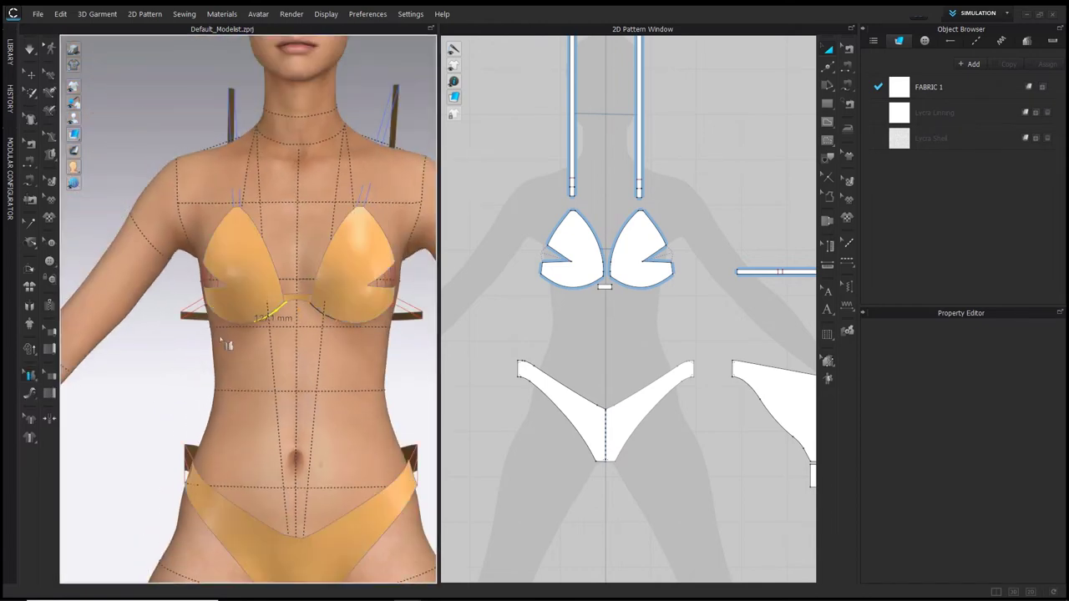
{"action": "scroll", "coordinate": [259, 351], "scroll_direction": "up", "scroll_amount": 3}
{"action": "right_click_drag", "start_coordinate": [255, 346], "coordinate": [255, 327]}
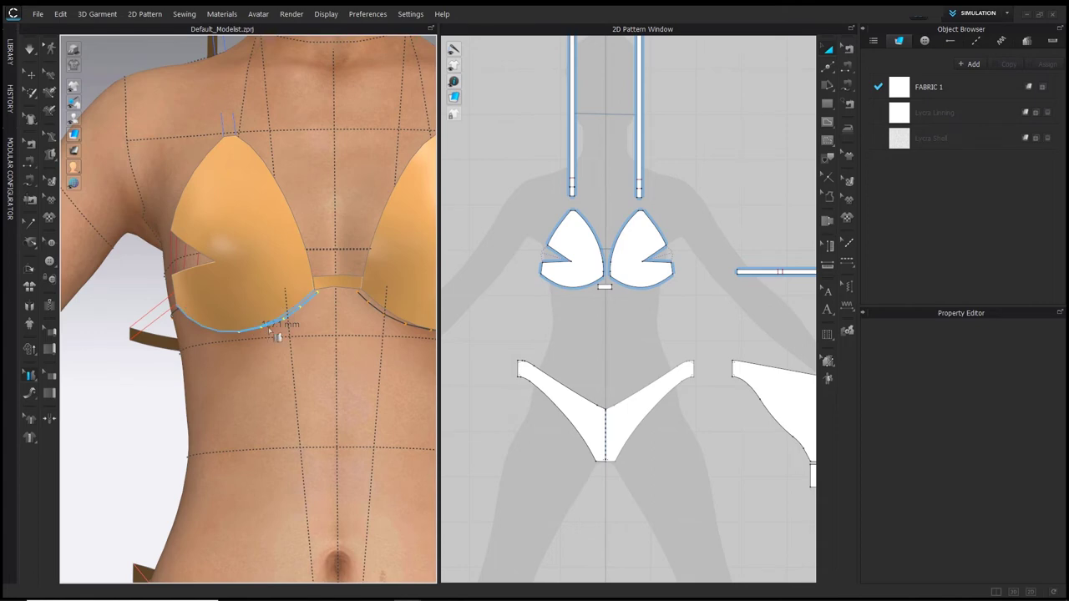
{"action": "left_click", "coordinate": [283, 333]}
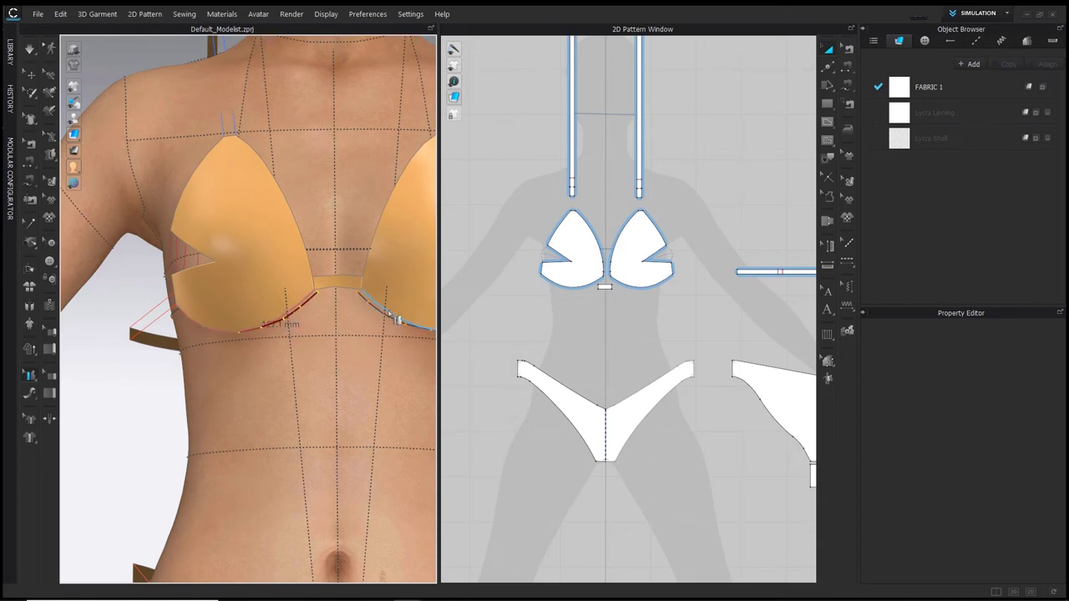
{"action": "left_click", "coordinate": [394, 325]}
{"action": "scroll", "coordinate": [369, 383], "scroll_direction": "down", "scroll_amount": 5}
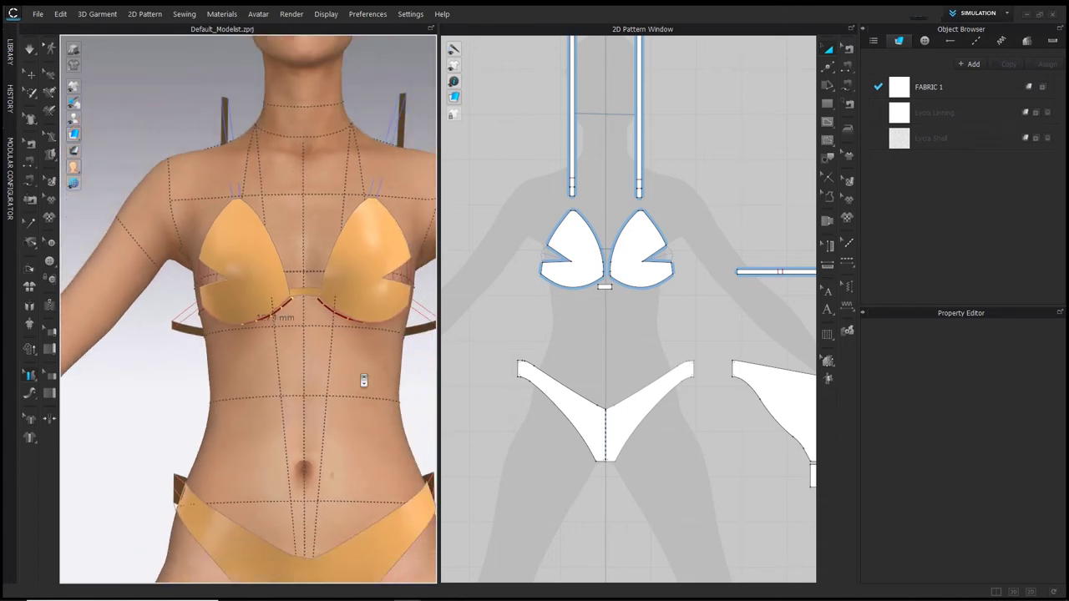
{"action": "right_click_drag", "start_coordinate": [368, 383], "coordinate": [370, 395]}
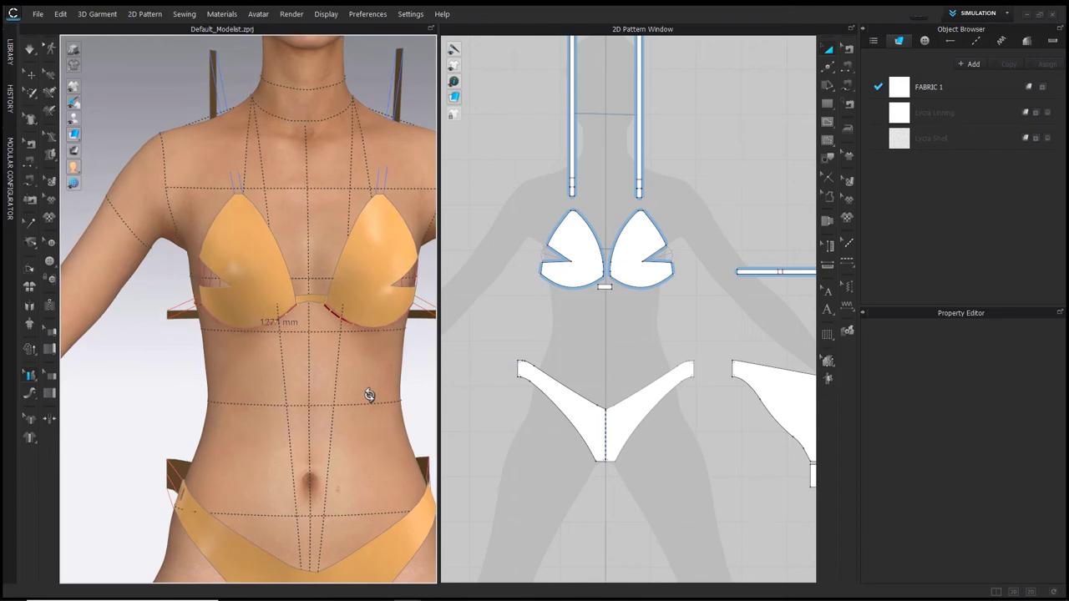
Tack both shoulder straps from the back onto the tops of the avatar's shoulders
{"action": "scroll", "coordinate": [370, 397], "scroll_direction": "down", "scroll_amount": 5}
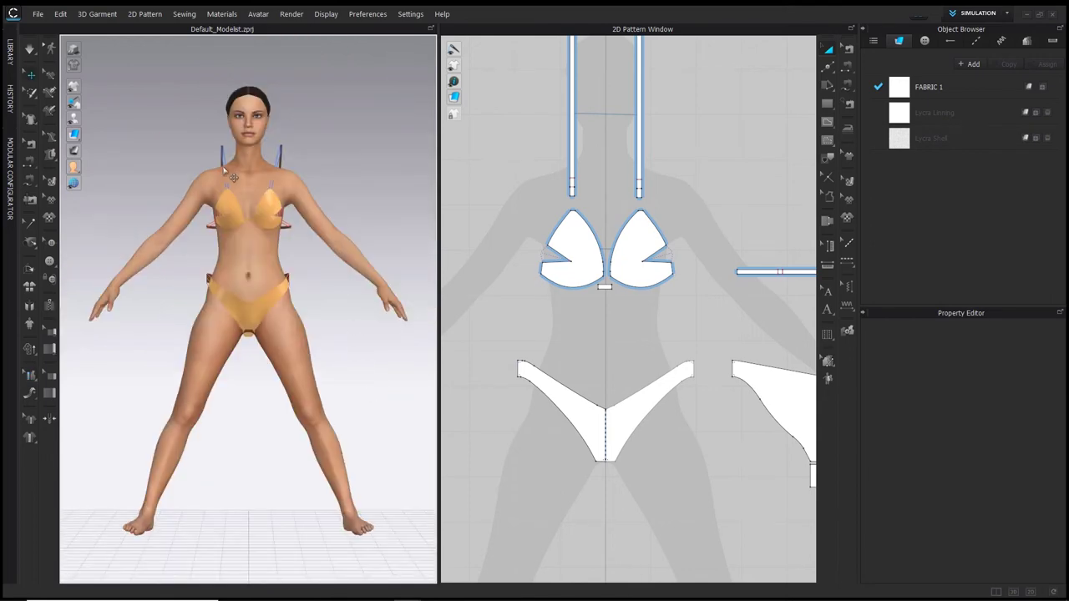
{"action": "right_click_drag", "start_coordinate": [243, 184], "coordinate": [479, 198]}
{"action": "scroll", "coordinate": [302, 167], "scroll_direction": "up", "scroll_amount": 5}
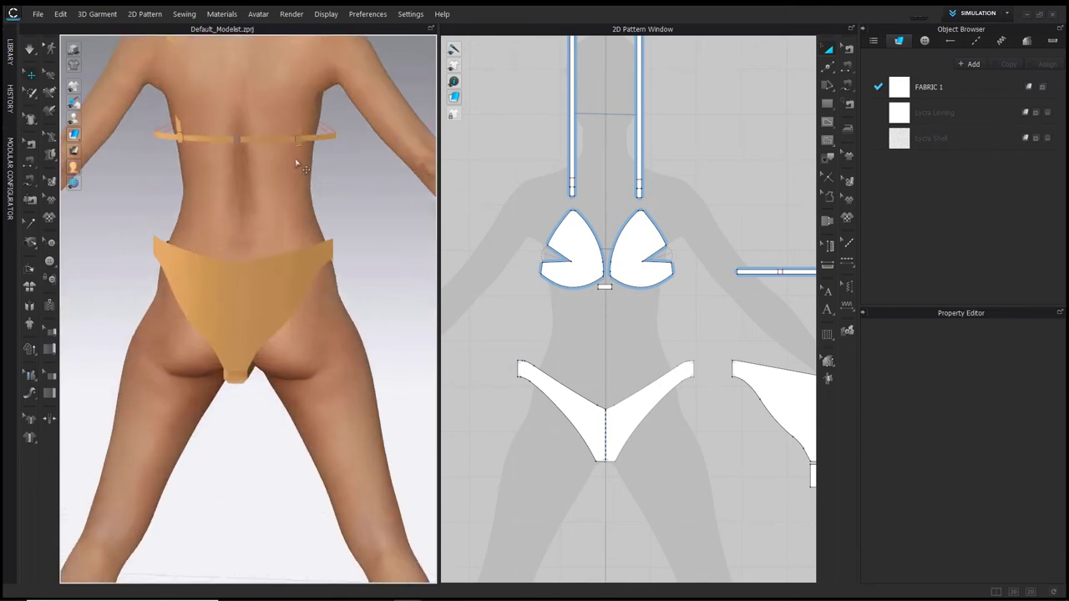
{"action": "right_click_drag", "start_coordinate": [303, 167], "coordinate": [408, 301]}
{"action": "scroll", "coordinate": [284, 313], "scroll_direction": "up", "scroll_amount": 4}
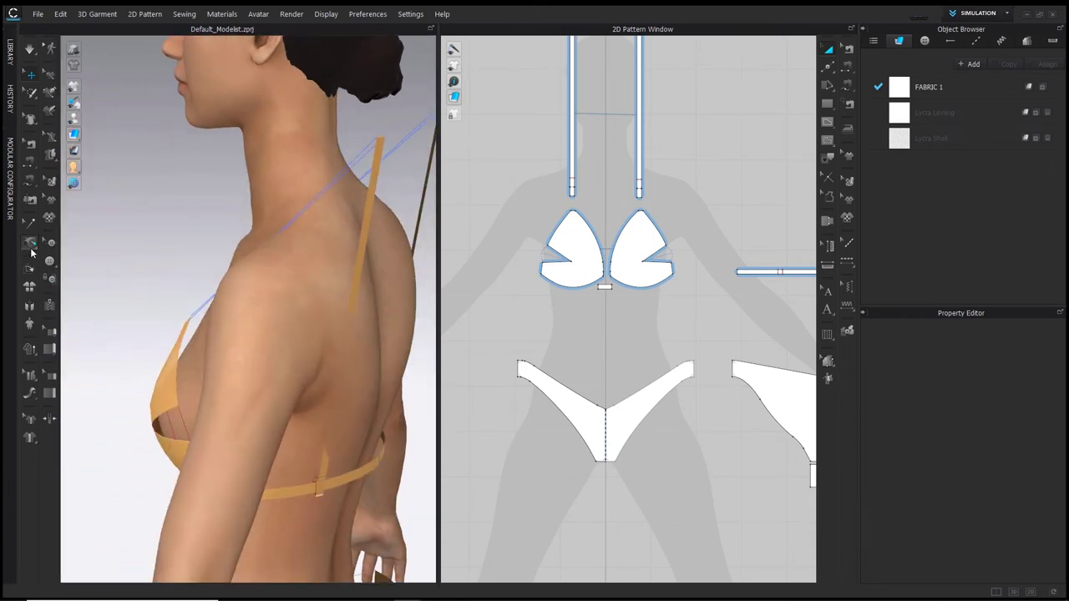
{"action": "scroll", "coordinate": [326, 274], "scroll_direction": "down", "scroll_amount": 6}
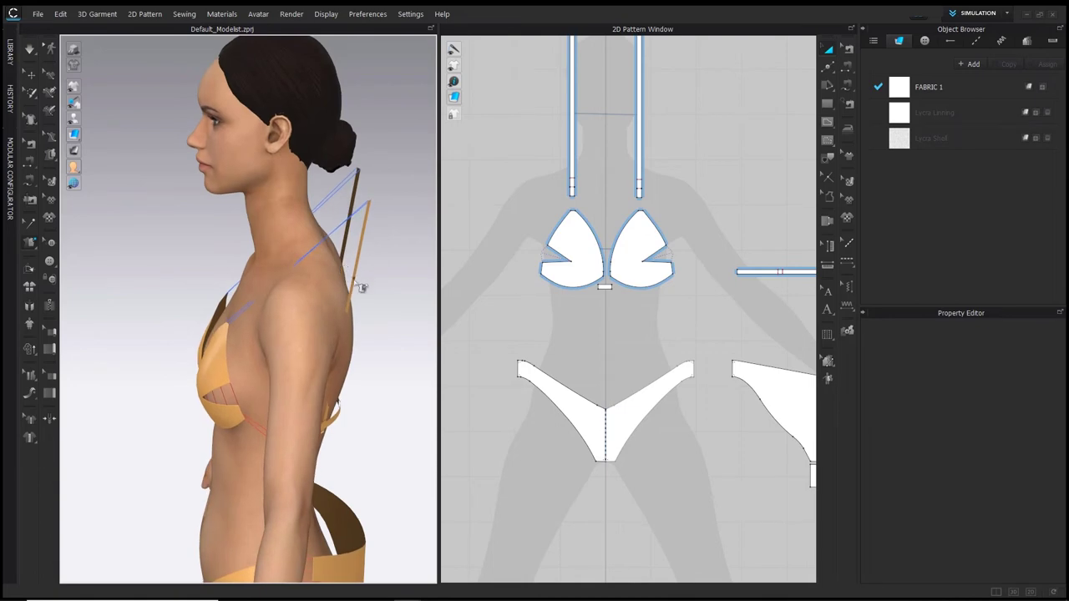
{"action": "right_click_drag", "start_coordinate": [361, 288], "coordinate": [123, 304]}
{"action": "left_click", "coordinate": [177, 294]}
{"action": "left_click", "coordinate": [144, 277]}
{"action": "left_click", "coordinate": [157, 303]}
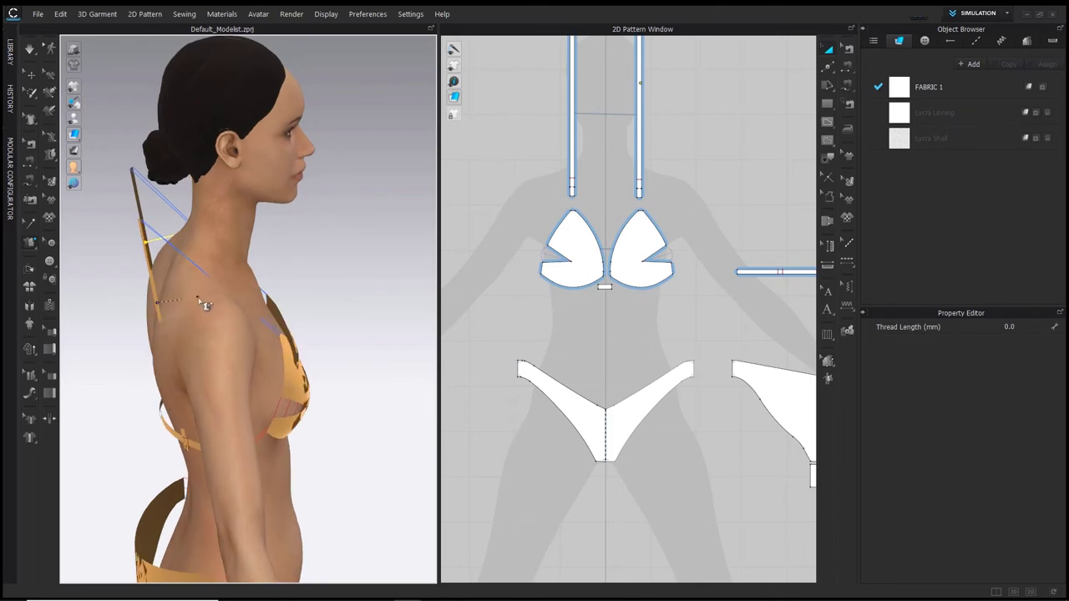
{"action": "left_click", "coordinate": [201, 291]}
{"action": "right_click_drag", "start_coordinate": [209, 338], "coordinate": [296, 327]}
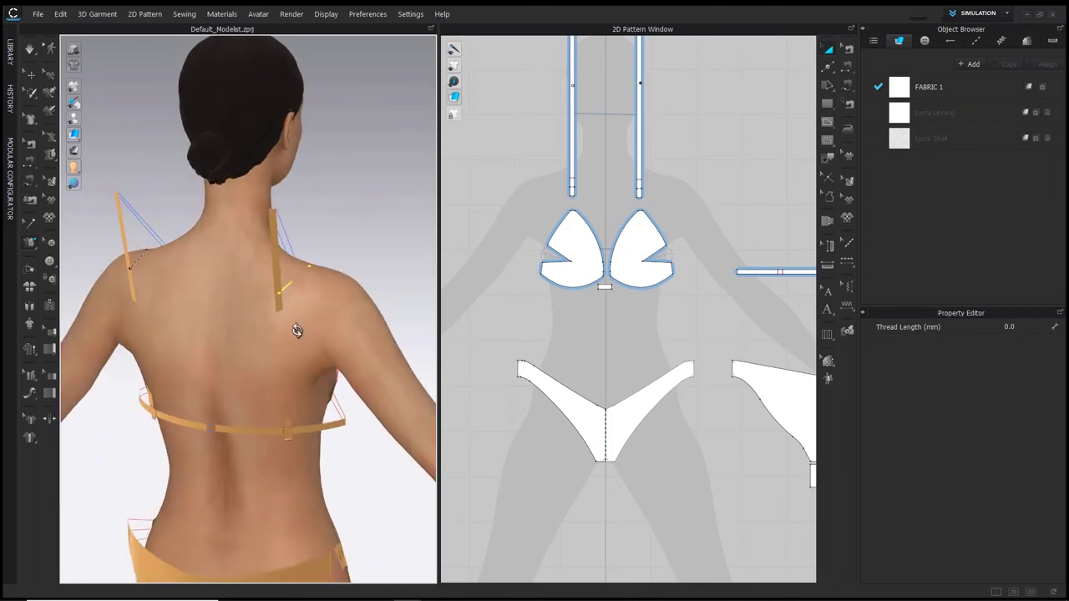
Run the simulation from the front view to drape the bikini on the avatar, and stop it once settled
{"action": "key", "text": "2"}
{"action": "key", "text": "space"}
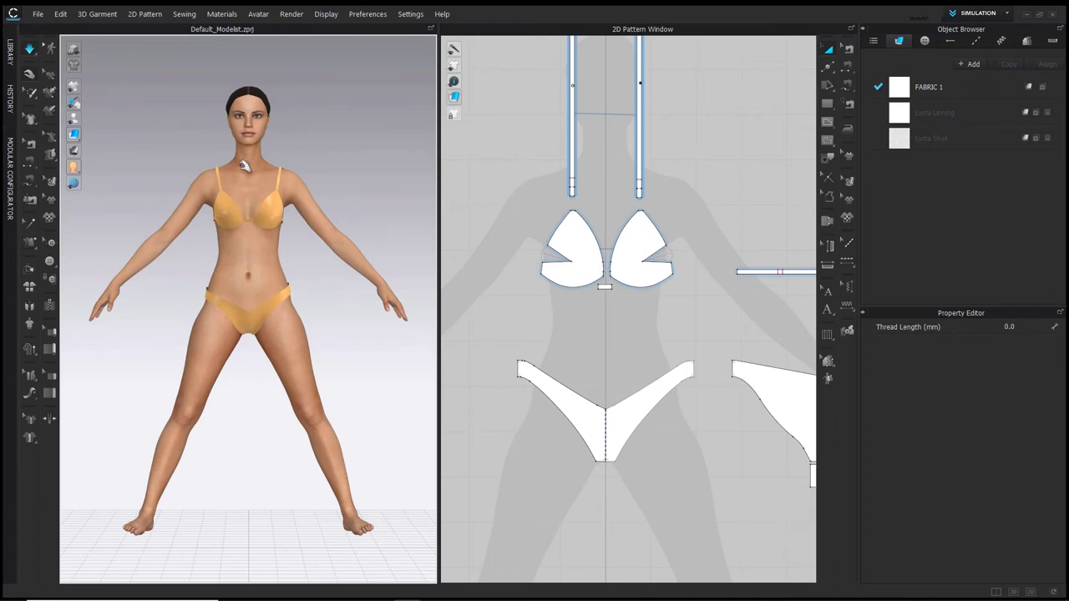
{"action": "key", "text": "space"}
Examine how the shoulder straps and back band fit around the avatar's back and sides
{"action": "right_click_drag", "start_coordinate": [288, 264], "coordinate": [457, 268]}
{"action": "scroll", "coordinate": [265, 227], "scroll_direction": "up", "scroll_amount": 5}
{"action": "middle_click_drag", "start_coordinate": [265, 226], "coordinate": [249, 379]}
{"action": "scroll", "coordinate": [249, 378], "scroll_direction": "up", "scroll_amount": 5}
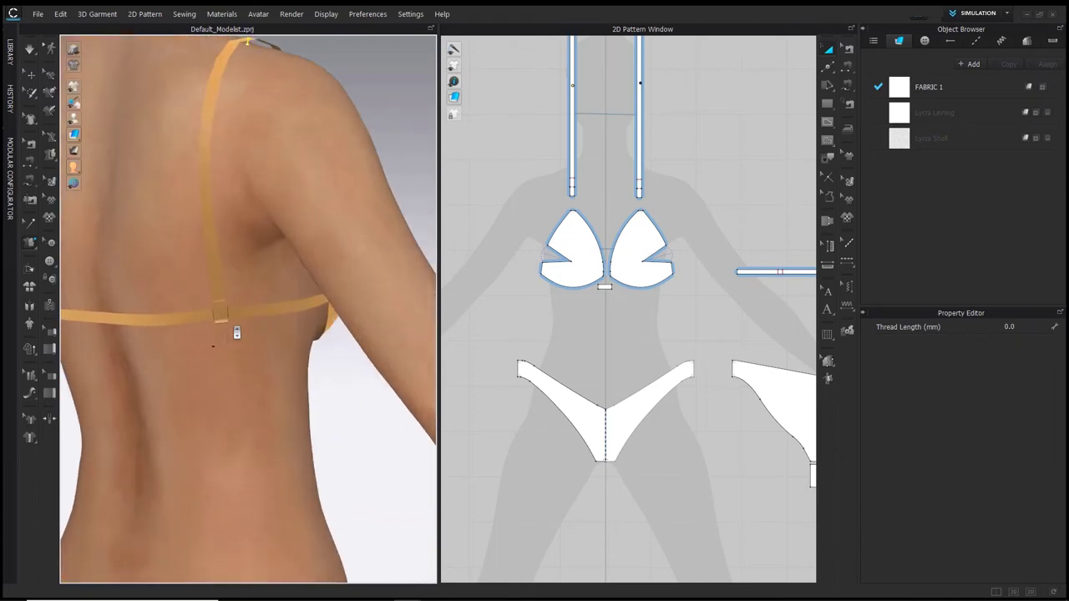
{"action": "right_click_drag", "start_coordinate": [233, 332], "coordinate": [349, 325]}
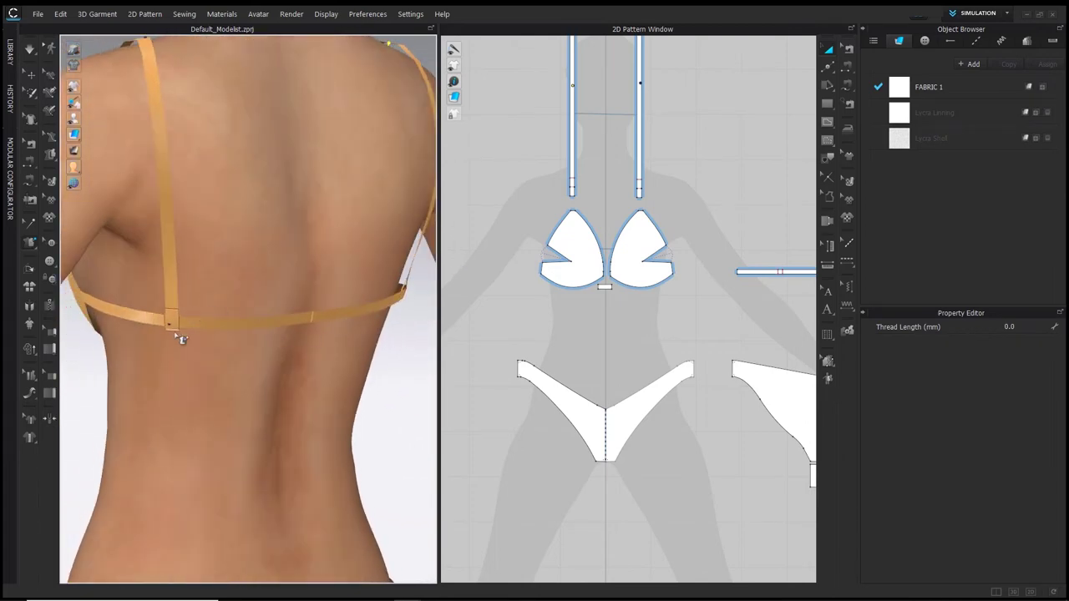
{"action": "right_click_drag", "start_coordinate": [175, 334], "coordinate": [113, 193]}
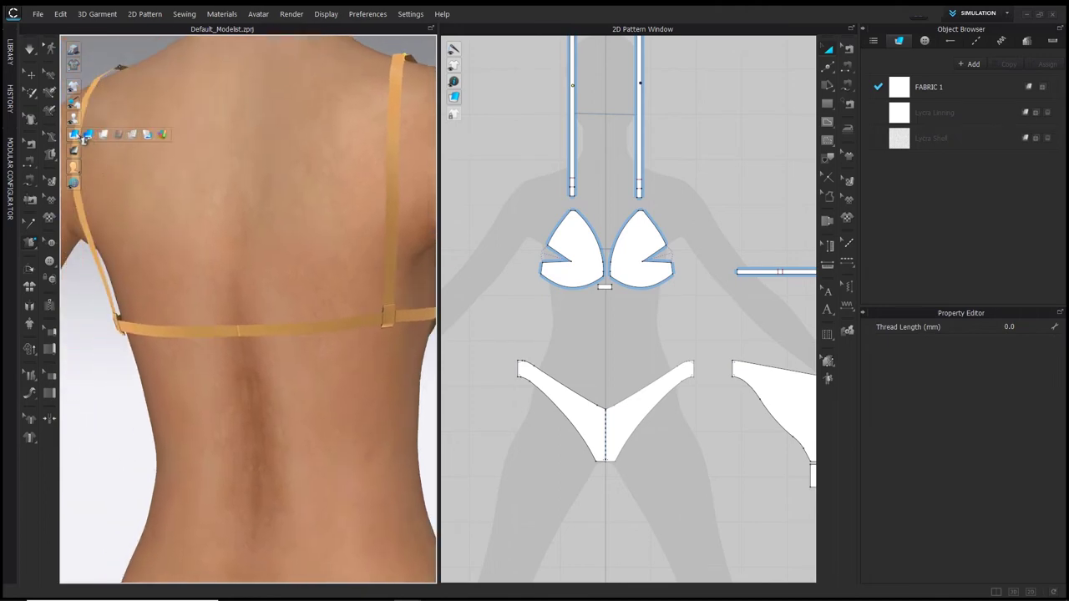
{"action": "scroll", "coordinate": [125, 280], "scroll_direction": "up", "scroll_amount": 5}
{"action": "scroll", "coordinate": [125, 280], "scroll_direction": "down", "scroll_amount": 5}
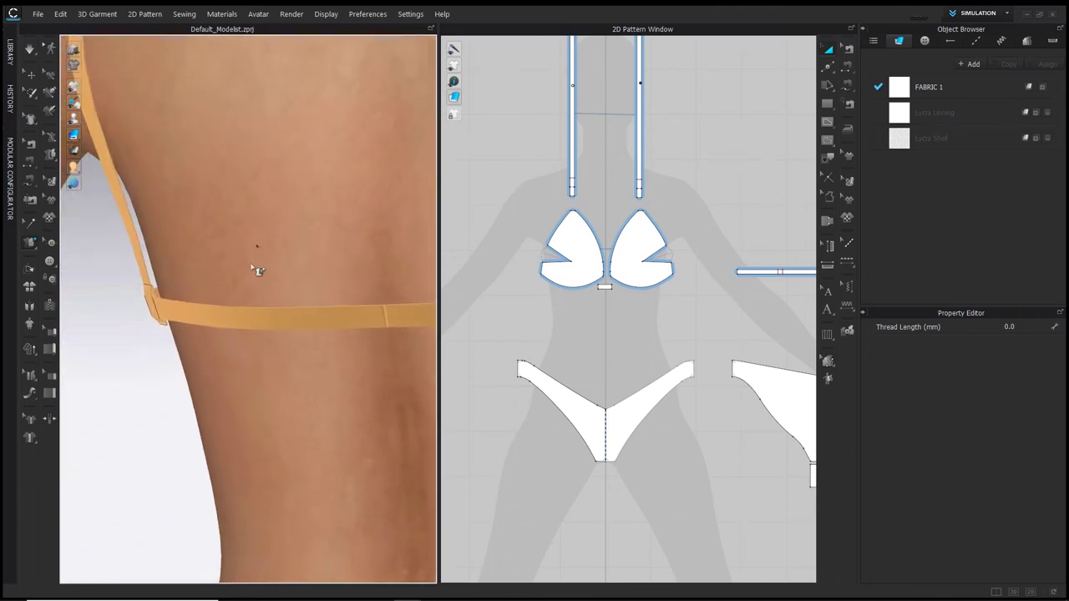
{"action": "right_click_drag", "start_coordinate": [216, 320], "coordinate": [353, 295]}
{"action": "scroll", "coordinate": [307, 321], "scroll_direction": "down", "scroll_amount": 5}
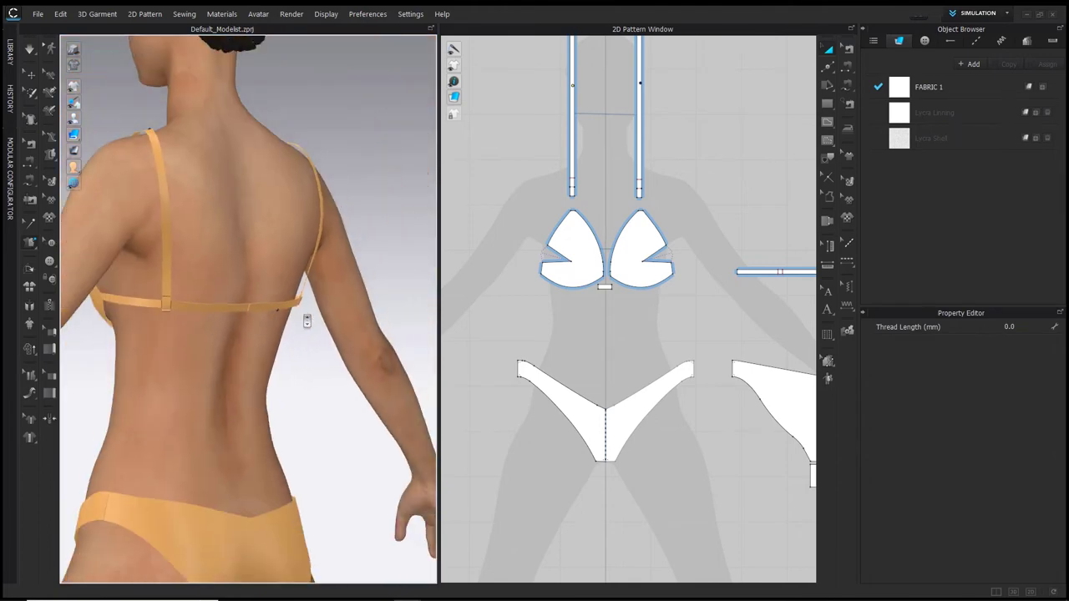
Hide the yellow color overlay on the garment in the front view so the bikini shows its own fabric color
{"action": "key", "text": "2"}
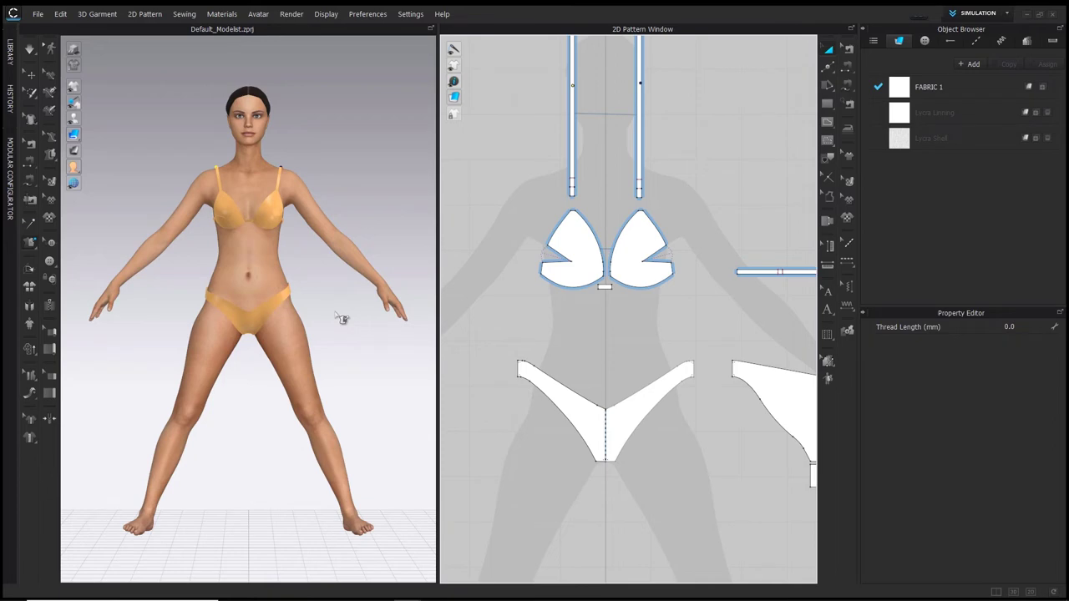
{"action": "right_click", "coordinate": [343, 308]}
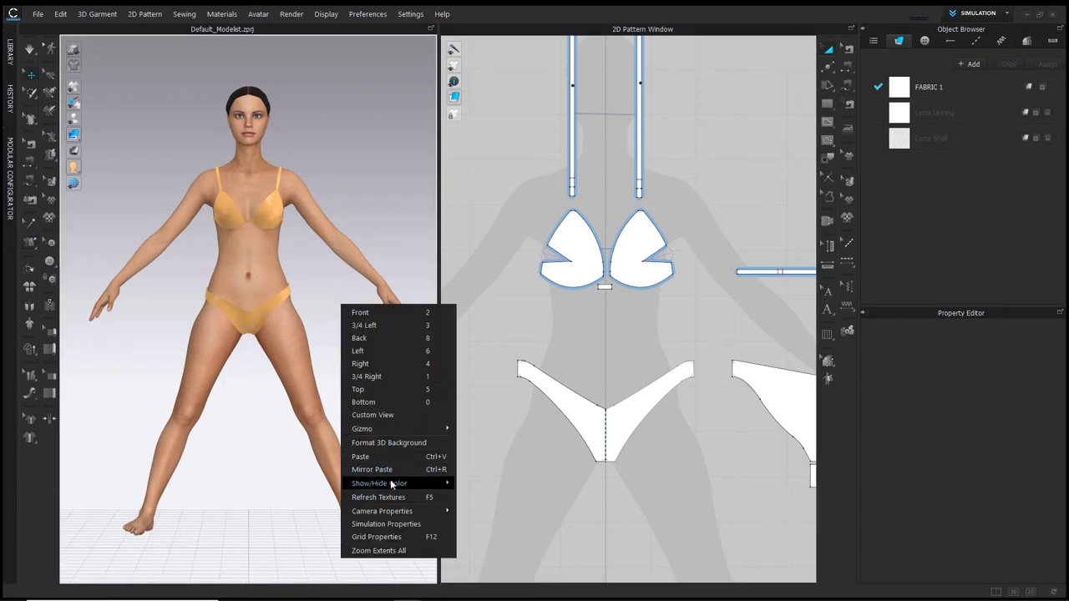
{"action": "mouse_move", "coordinate": [390, 483]}
{"action": "left_click", "coordinate": [501, 485]}
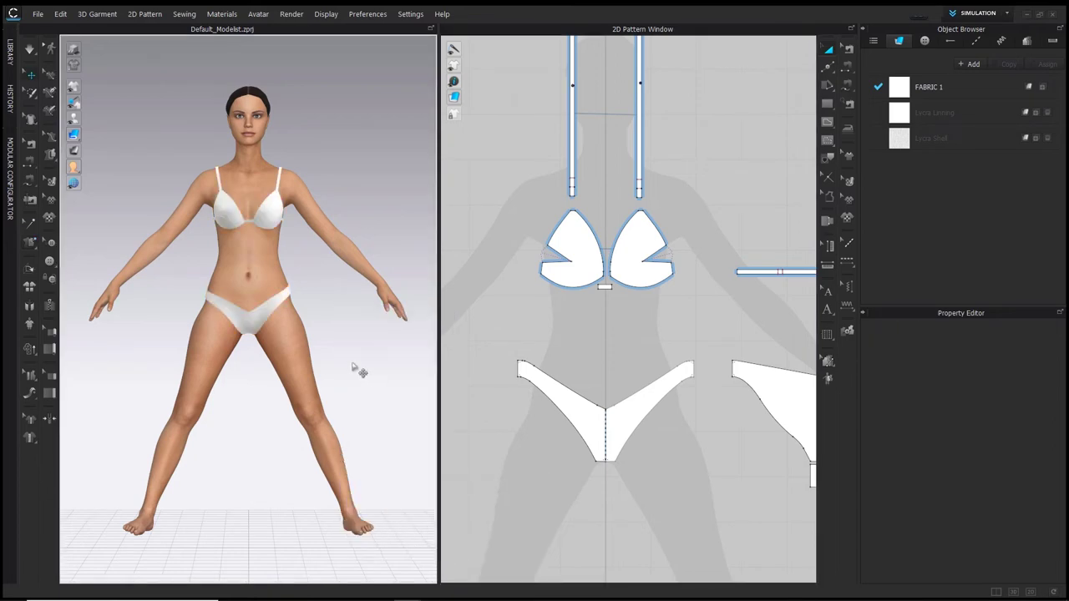
Open the ZPAC folder of the Ribbon collection under Hardware and Trims in the library
{"action": "left_click", "coordinate": [11, 50]}
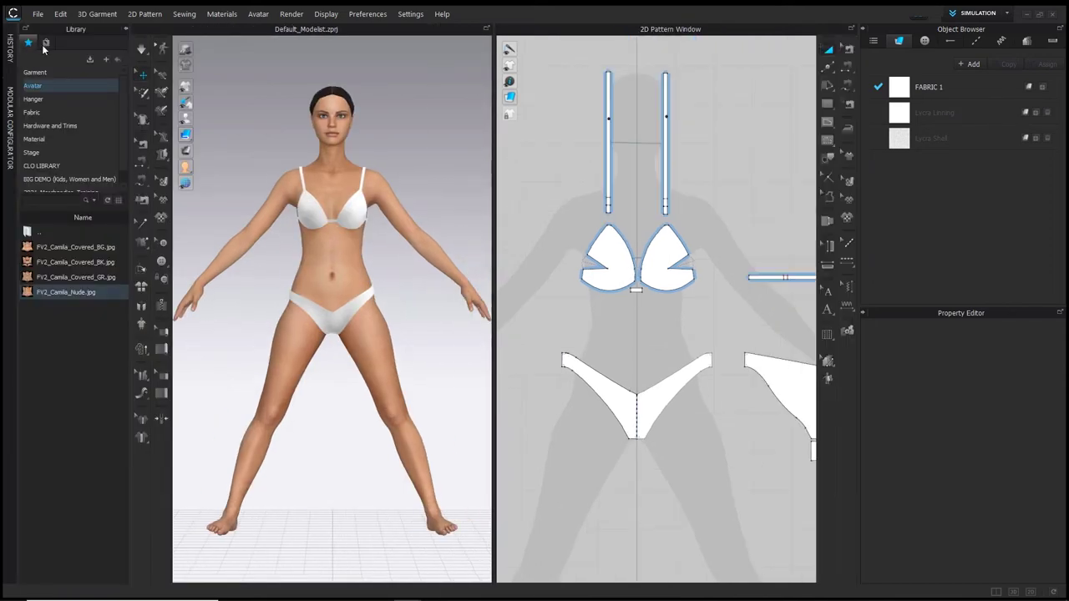
{"action": "left_click", "coordinate": [75, 126]}
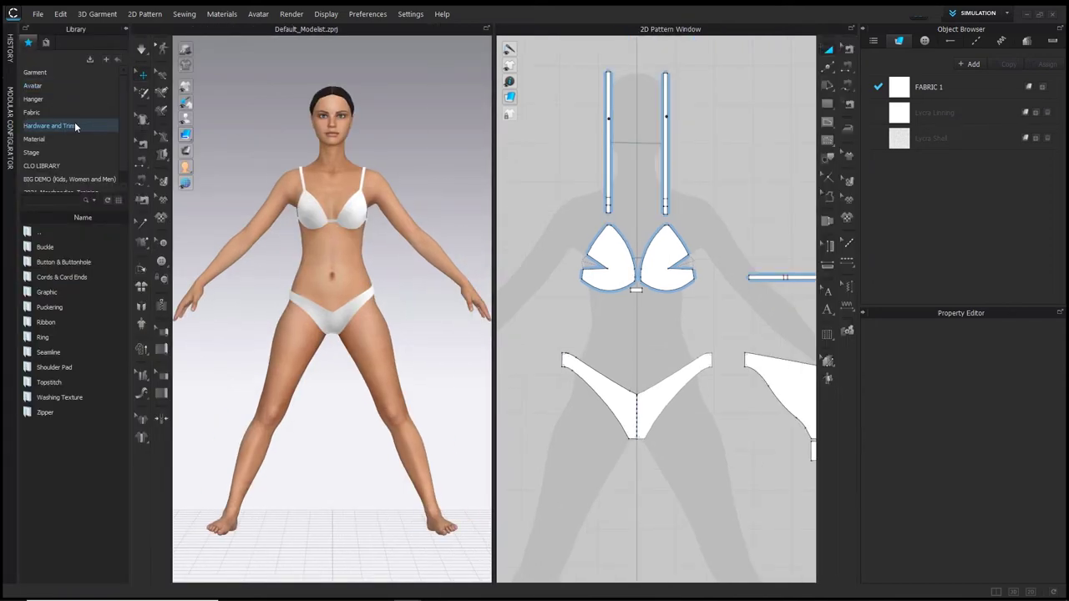
{"action": "double_click", "coordinate": [57, 322]}
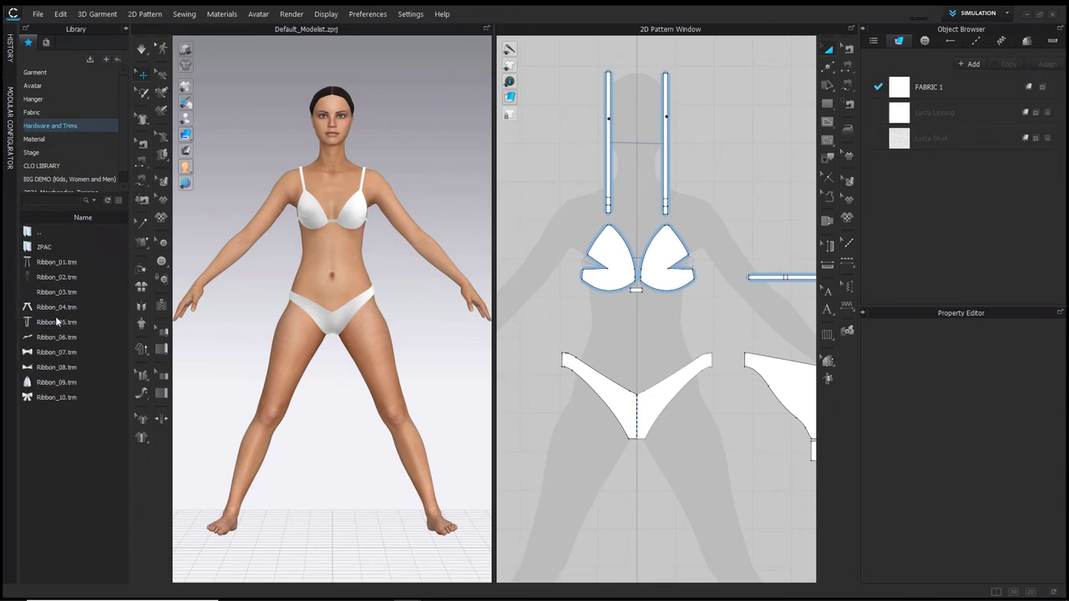
{"action": "left_click", "coordinate": [87, 276]}
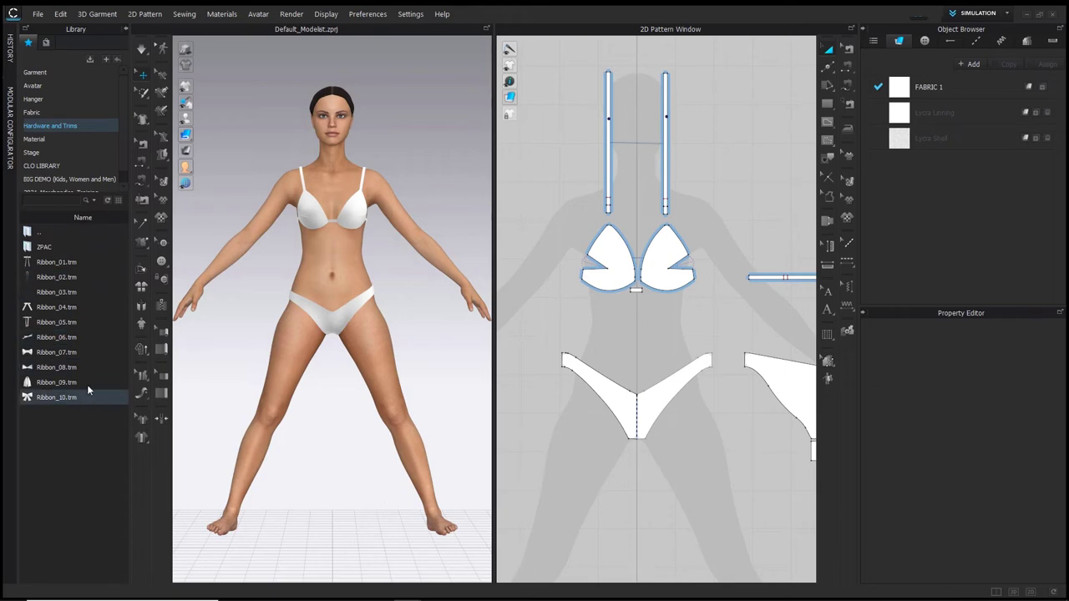
{"action": "double_click", "coordinate": [59, 248]}
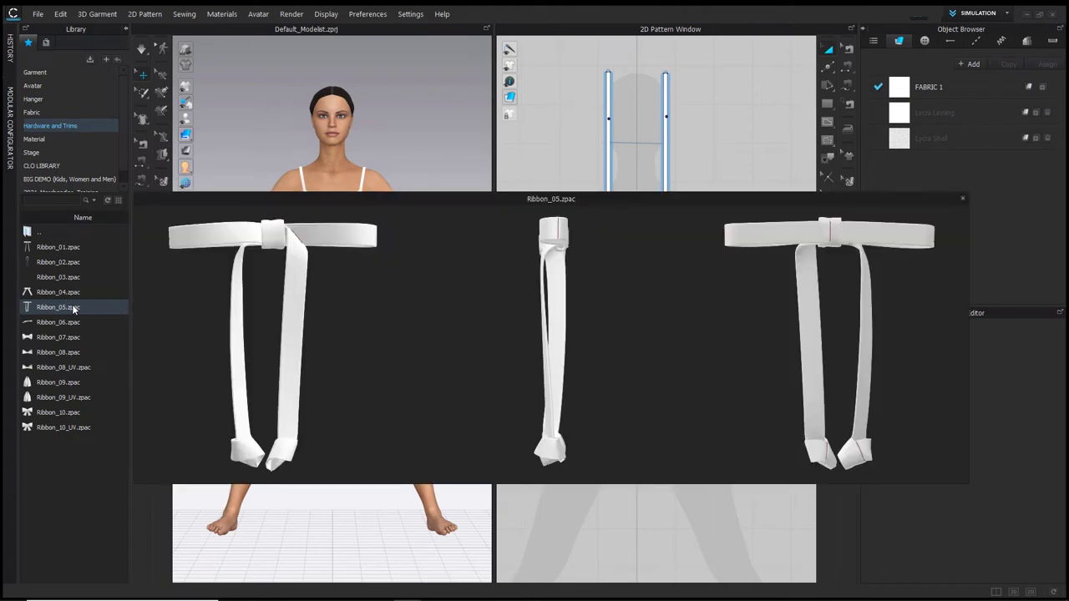
Add Ribbon_05.zpac to the current garment and place its 2D patterns between the back band strips and the back panty pattern
{"action": "double_click", "coordinate": [72, 307]}
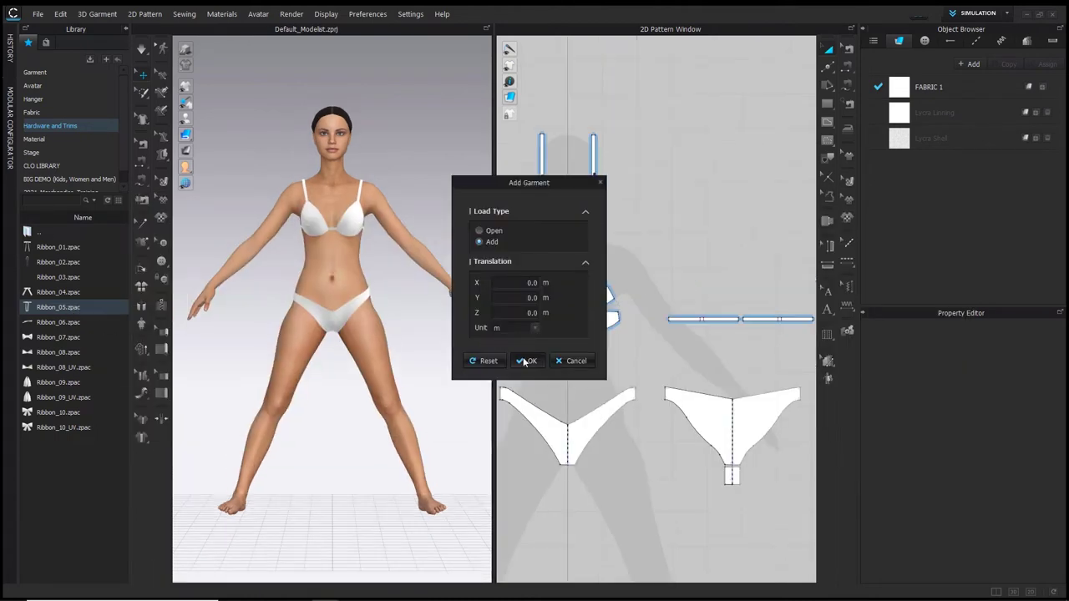
{"action": "left_click", "coordinate": [526, 362]}
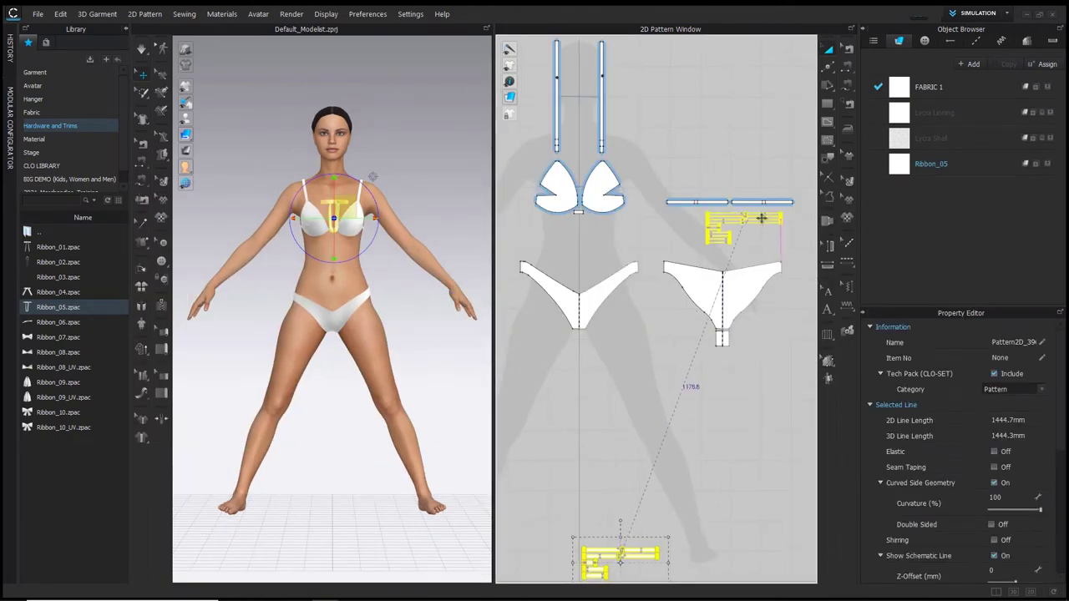
{"action": "left_click", "coordinate": [751, 221]}
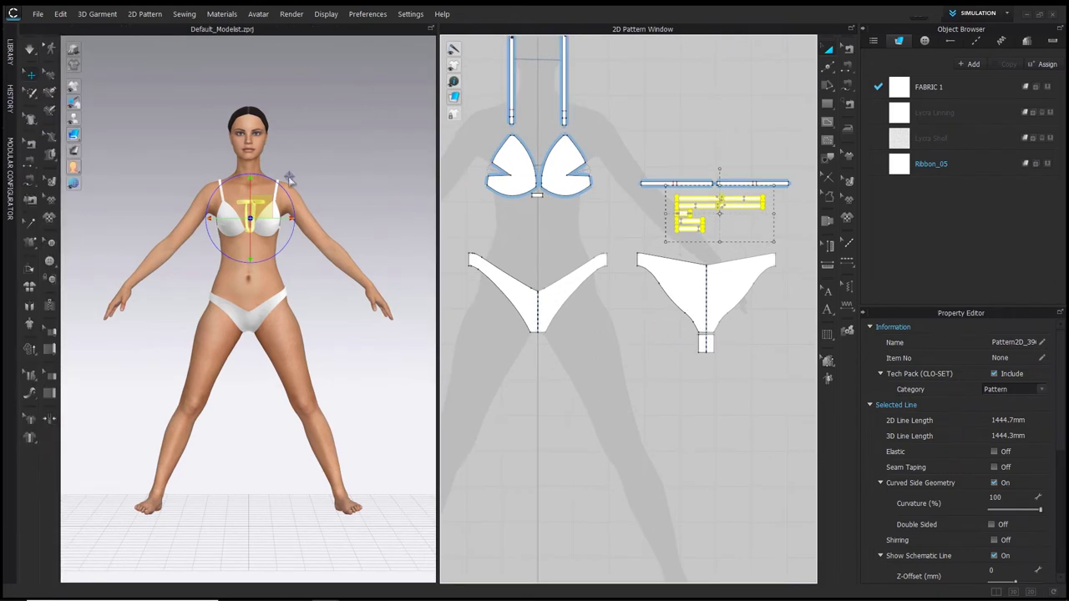
Lower the ribbon to the back band at the avatar's center back and rotate it to follow the slope of the back
{"action": "right_click_drag", "start_coordinate": [349, 208], "coordinate": [122, 205]}
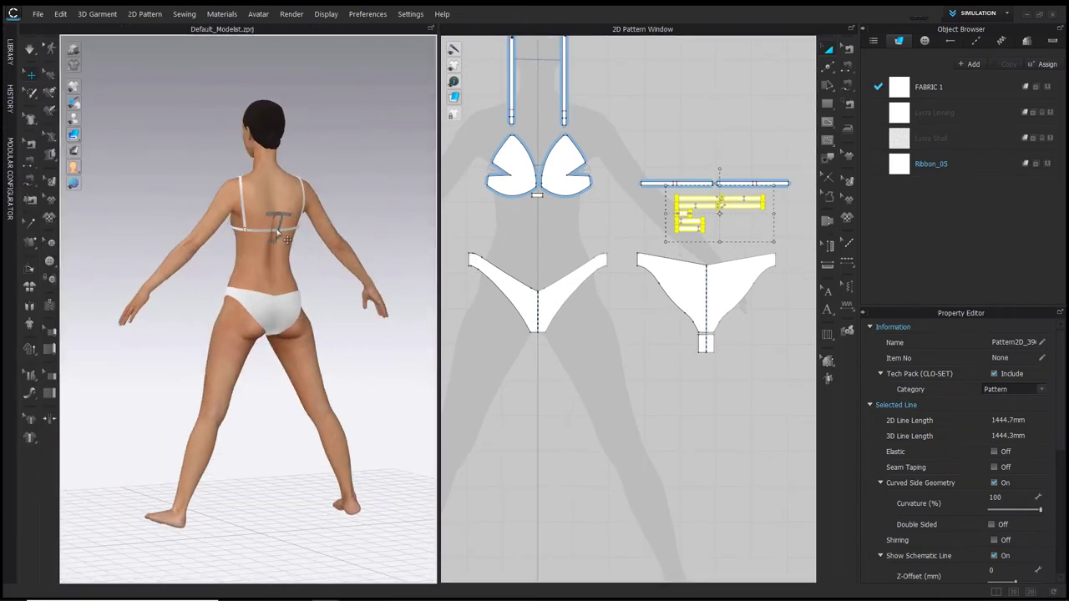
{"action": "scroll", "coordinate": [275, 242], "scroll_direction": "up", "scroll_amount": 5}
{"action": "scroll", "coordinate": [295, 344], "scroll_direction": "up", "scroll_amount": 2}
{"action": "left_click_drag", "start_coordinate": [305, 332], "coordinate": [306, 398]}
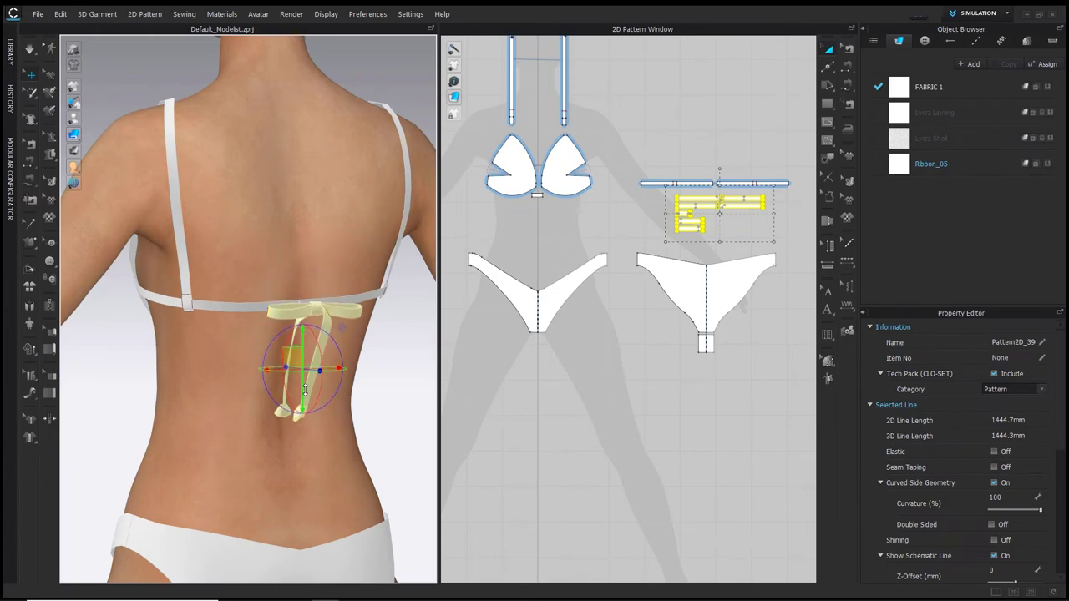
{"action": "right_click_drag", "start_coordinate": [345, 321], "coordinate": [386, 344]}
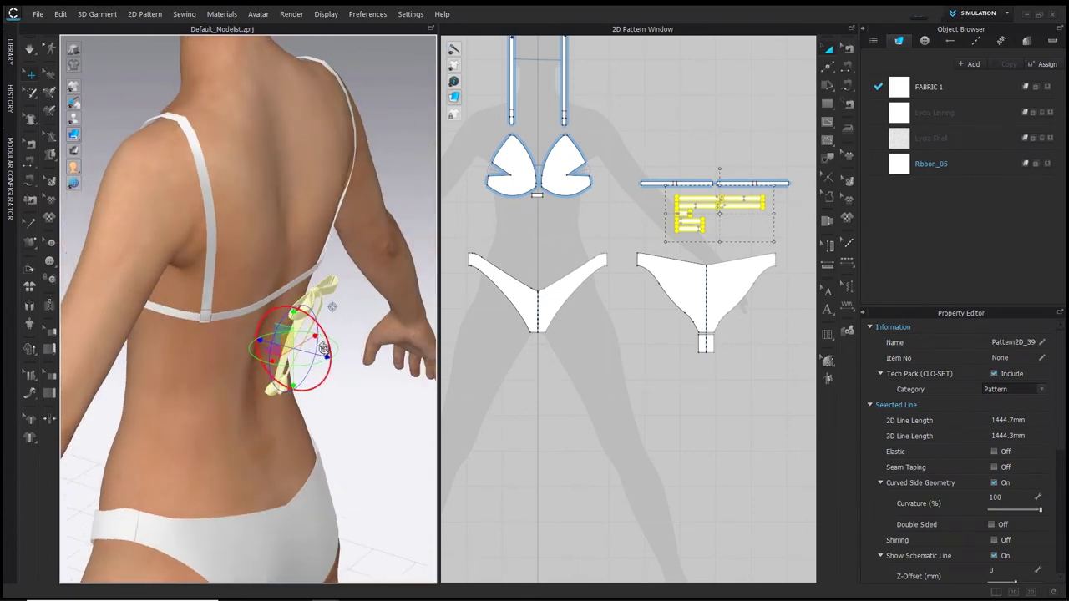
{"action": "left_click_drag", "start_coordinate": [329, 357], "coordinate": [316, 330]}
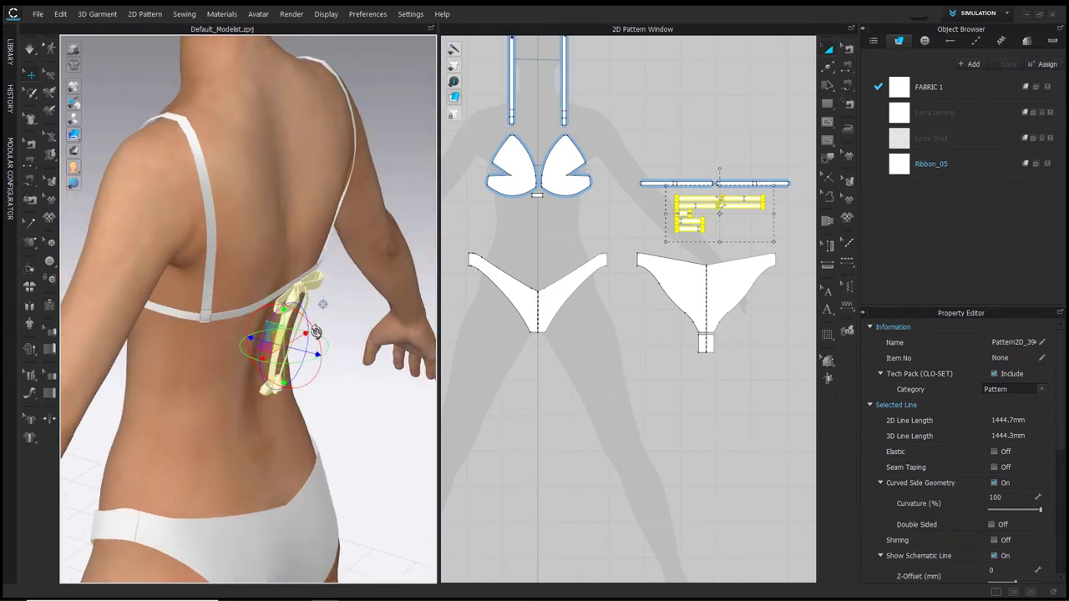
{"action": "left_click", "coordinate": [344, 315]}
Draw an internal line about 5.3 mm long inward from the middle of each short end of the smallest ribbon pattern
{"action": "scroll", "coordinate": [343, 314], "scroll_direction": "up", "scroll_amount": 4}
{"action": "right_click_drag", "start_coordinate": [341, 309], "coordinate": [385, 255]}
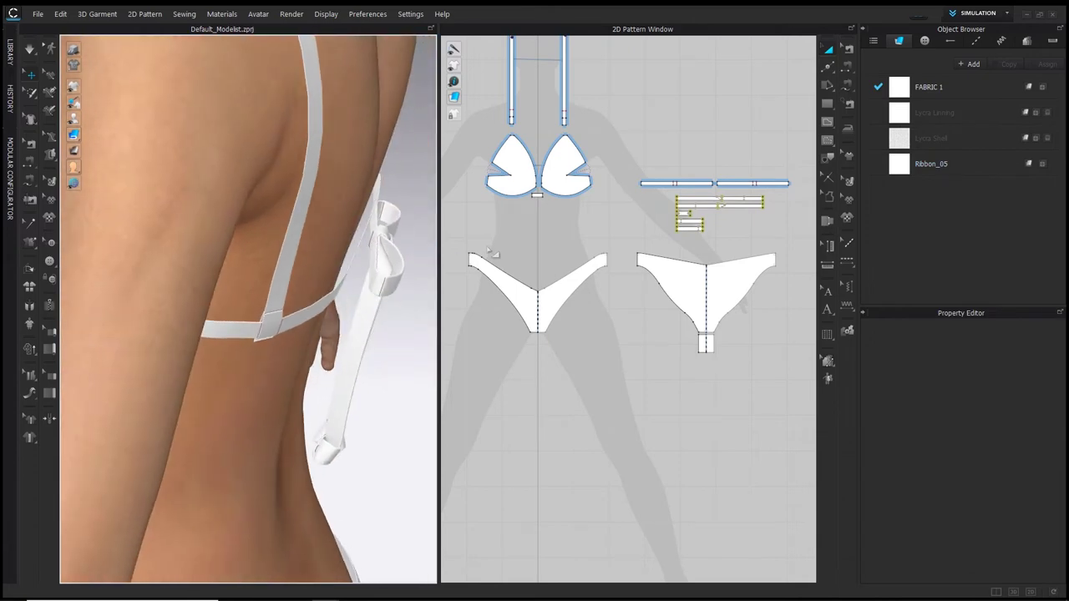
{"action": "scroll", "coordinate": [710, 206], "scroll_direction": "up", "scroll_amount": 6}
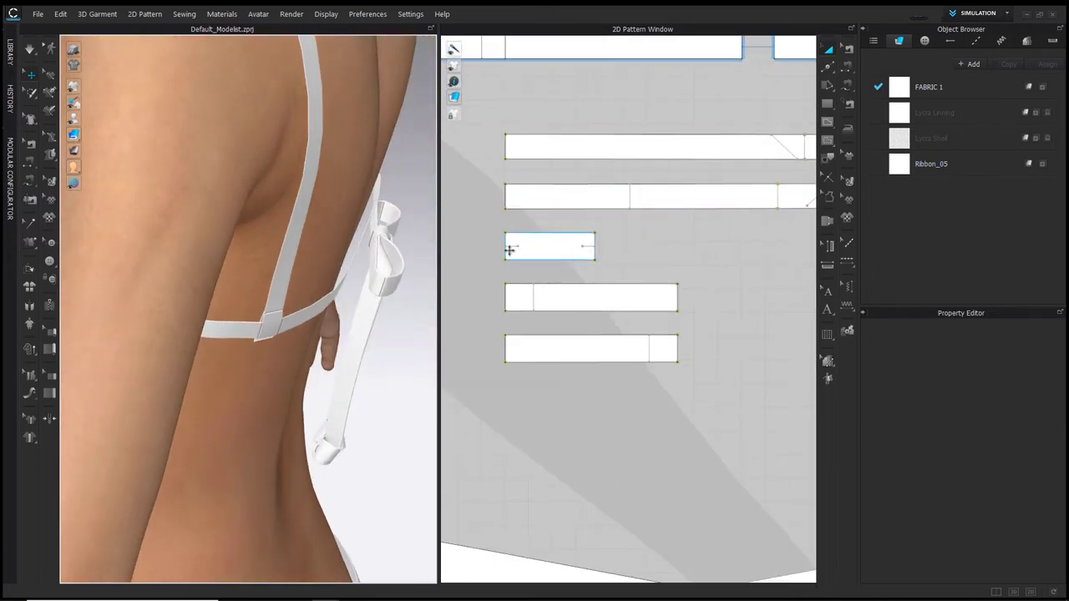
{"action": "key", "text": "z"}
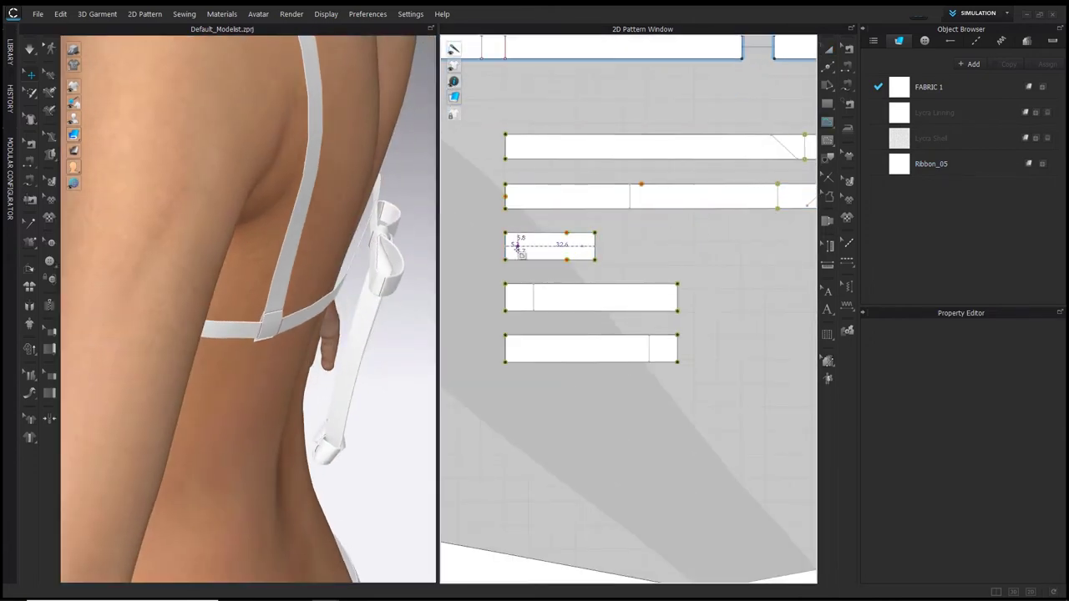
{"action": "left_click", "coordinate": [507, 245]}
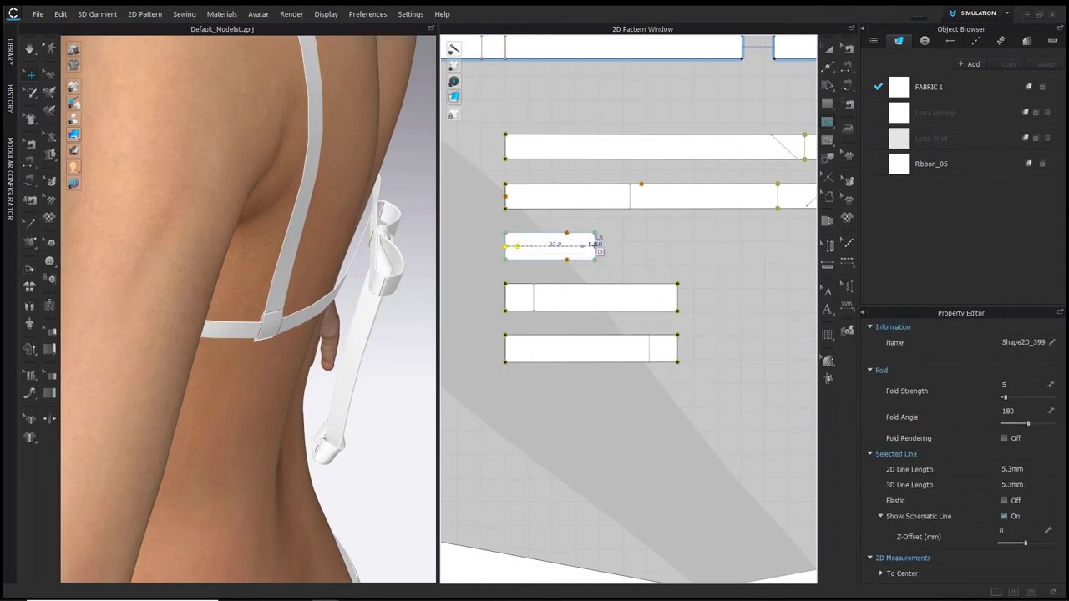
{"action": "left_click", "coordinate": [590, 246]}
Sew the center-back end of the left back band strip to both short internal lines on the smallest ribbon pattern
{"action": "key", "text": "m"}
{"action": "scroll", "coordinate": [659, 245], "scroll_direction": "down", "scroll_amount": 4}
{"action": "middle_click_drag", "start_coordinate": [660, 248], "coordinate": [634, 331]}
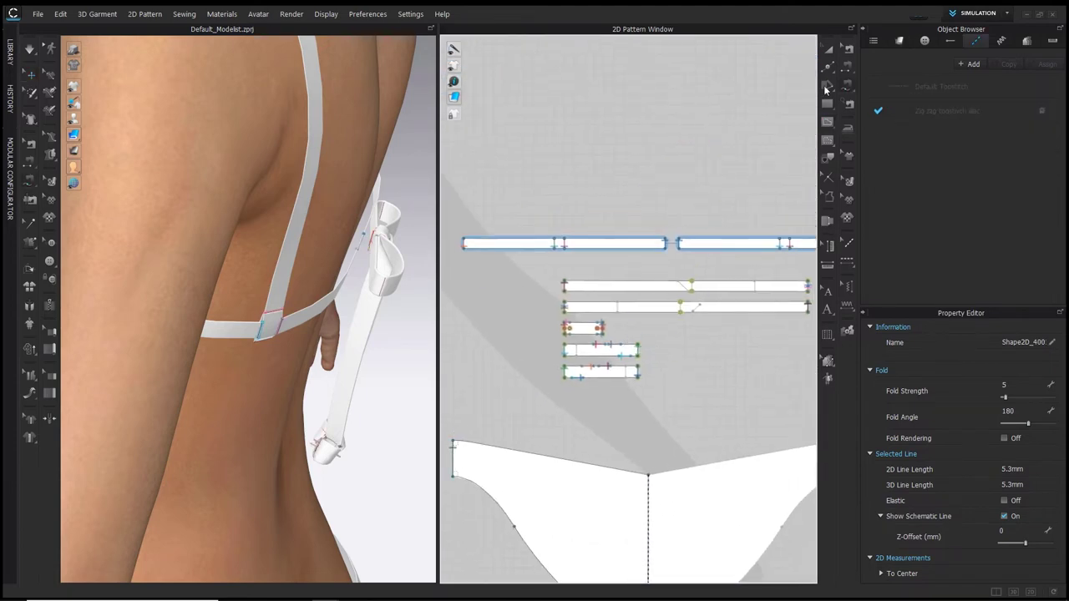
{"action": "scroll", "coordinate": [614, 316], "scroll_direction": "up", "scroll_amount": 3}
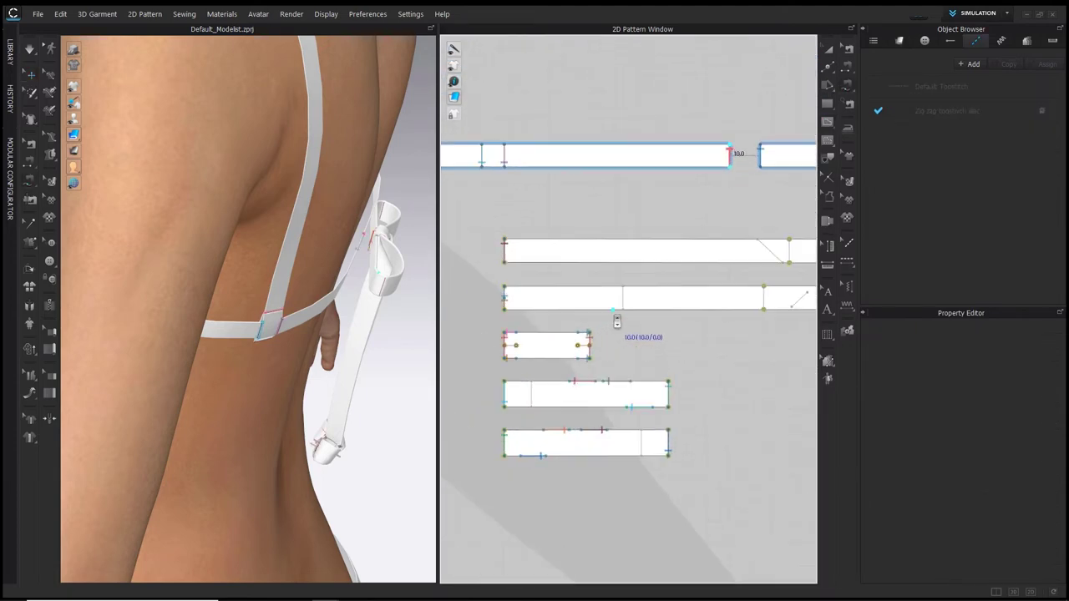
{"action": "left_click", "coordinate": [508, 342]}
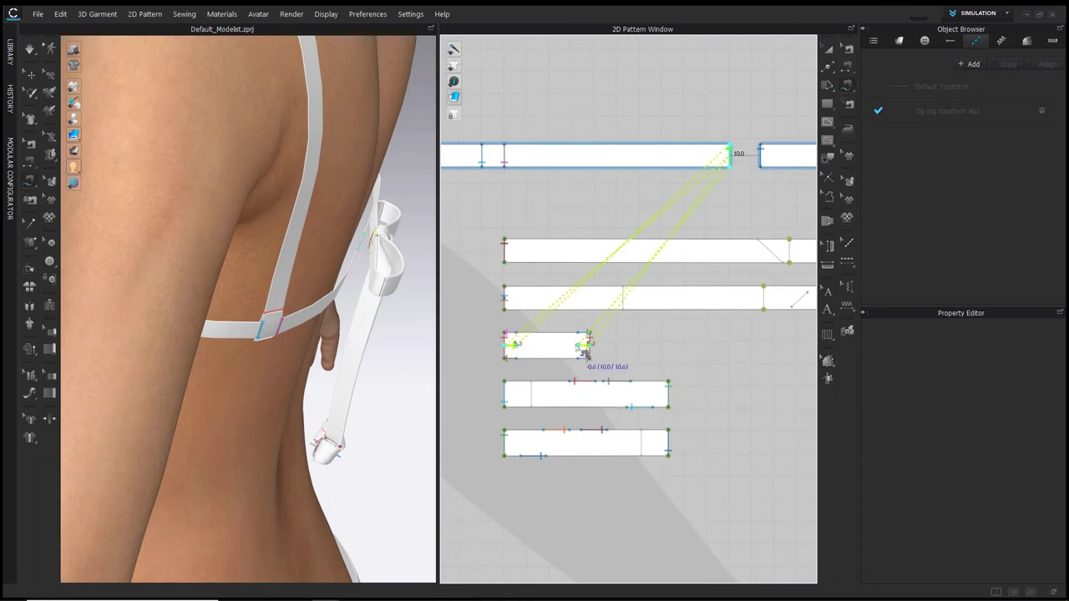
{"action": "left_click", "coordinate": [587, 343]}
Run the simulation to attach the ribbon to the back band, and check the drape from the back view
{"action": "right_click_drag", "start_coordinate": [392, 362], "coordinate": [394, 331]}
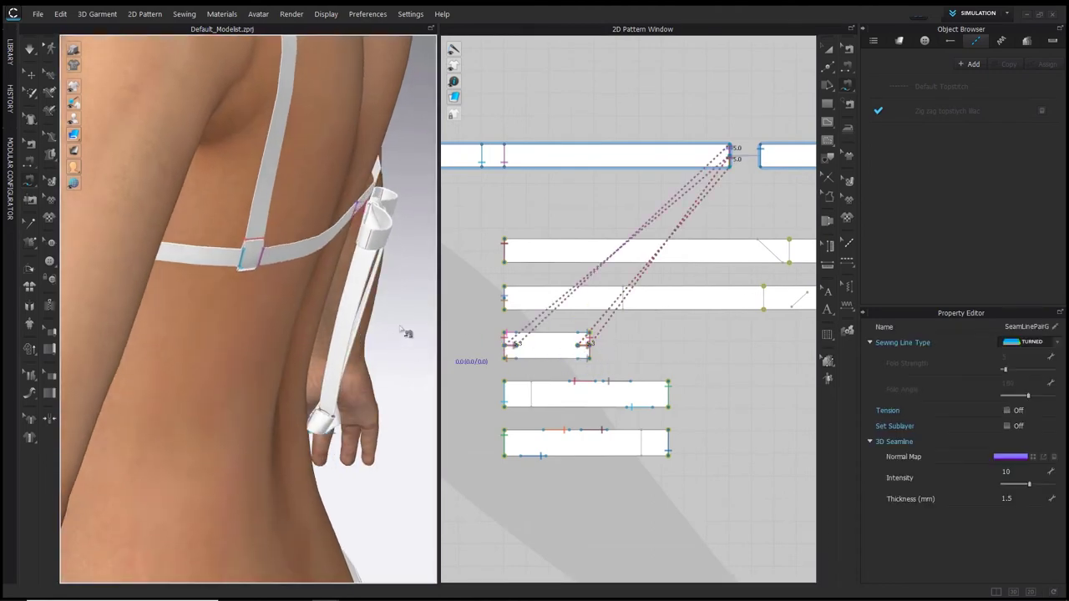
{"action": "key", "text": "space"}
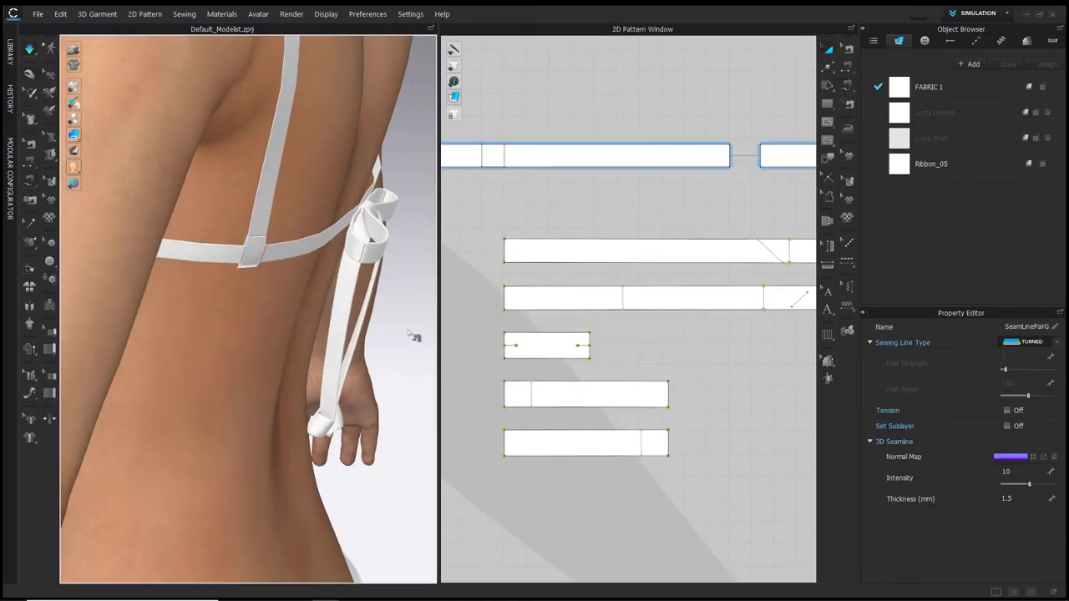
{"action": "key", "text": "8"}
{"action": "scroll", "coordinate": [295, 237], "scroll_direction": "up", "scroll_amount": 5}
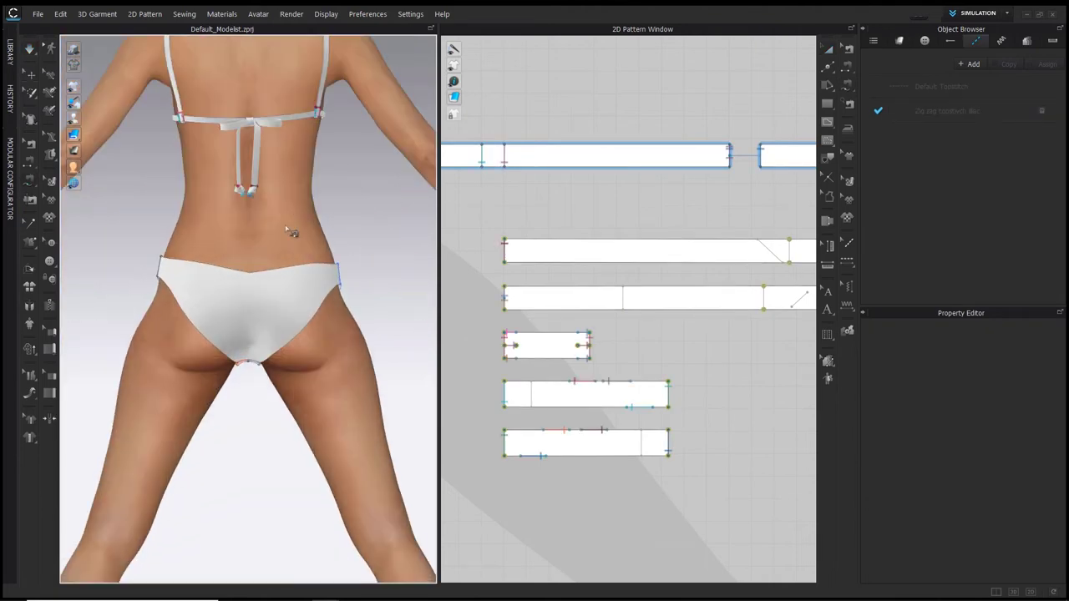
{"action": "middle_click_drag", "start_coordinate": [299, 216], "coordinate": [294, 298]}
{"action": "mouse_move", "coordinate": [294, 298]}
{"action": "right_mouse_down"}
{"action": "mouse_move", "coordinate": [290, 314]}
{"action": "mouse_move", "coordinate": [390, 318]}
{"action": "mouse_move", "coordinate": [289, 306]}
{"action": "mouse_move", "coordinate": [285, 315]}
{"action": "right_mouse_up"}
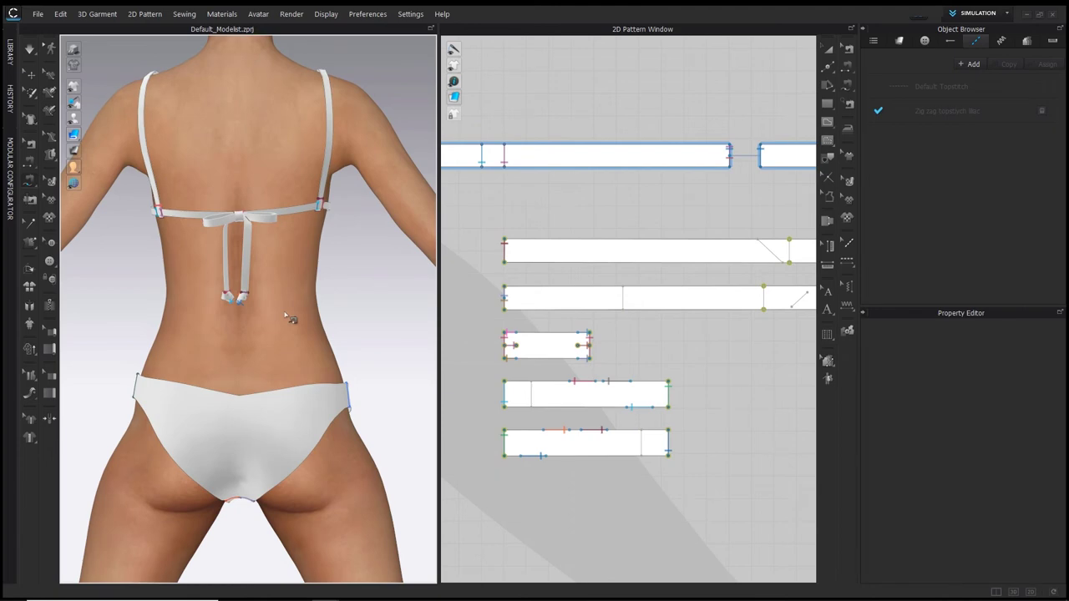
Create a spiral pattern beside the left bra cup with 50 mm inner radius, 170 mm inner length, both sides 20 mm and offset 0
{"action": "key", "text": "2"}
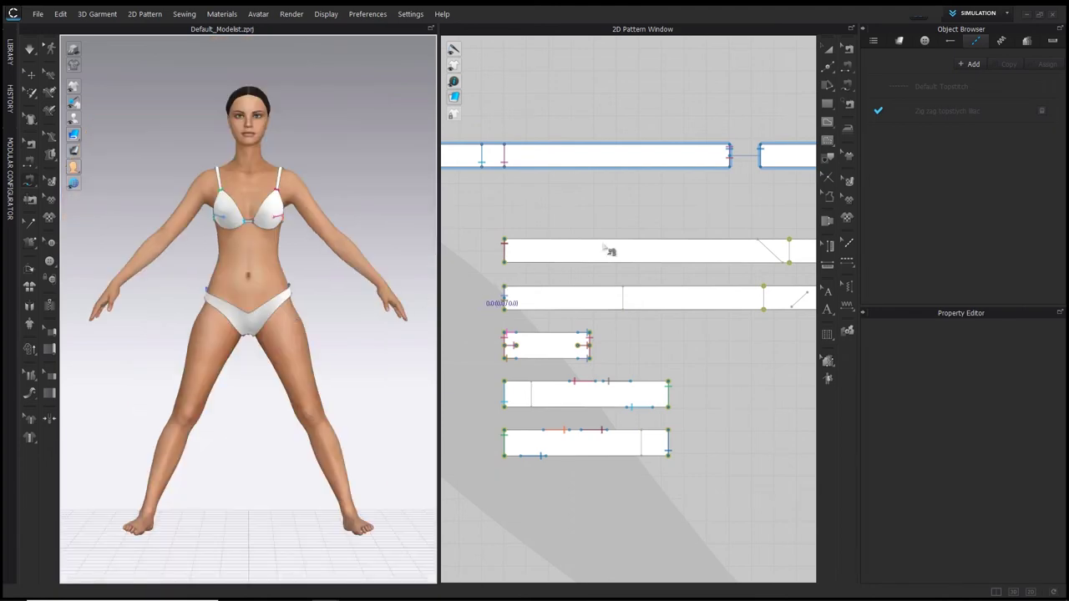
{"action": "left_click", "coordinate": [829, 125]}
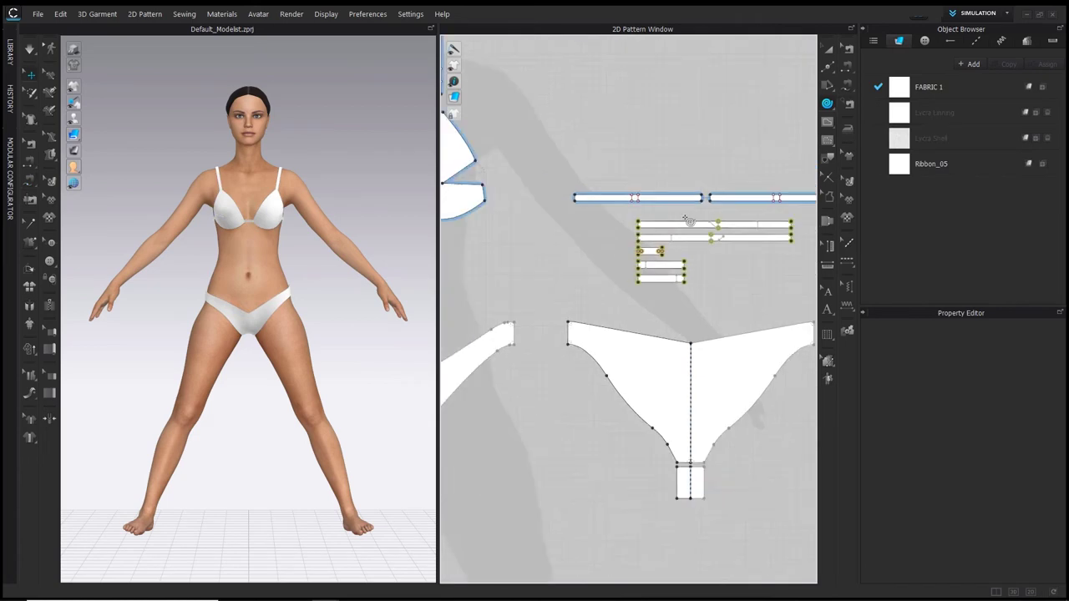
{"action": "scroll", "coordinate": [685, 219], "scroll_direction": "down", "scroll_amount": 5}
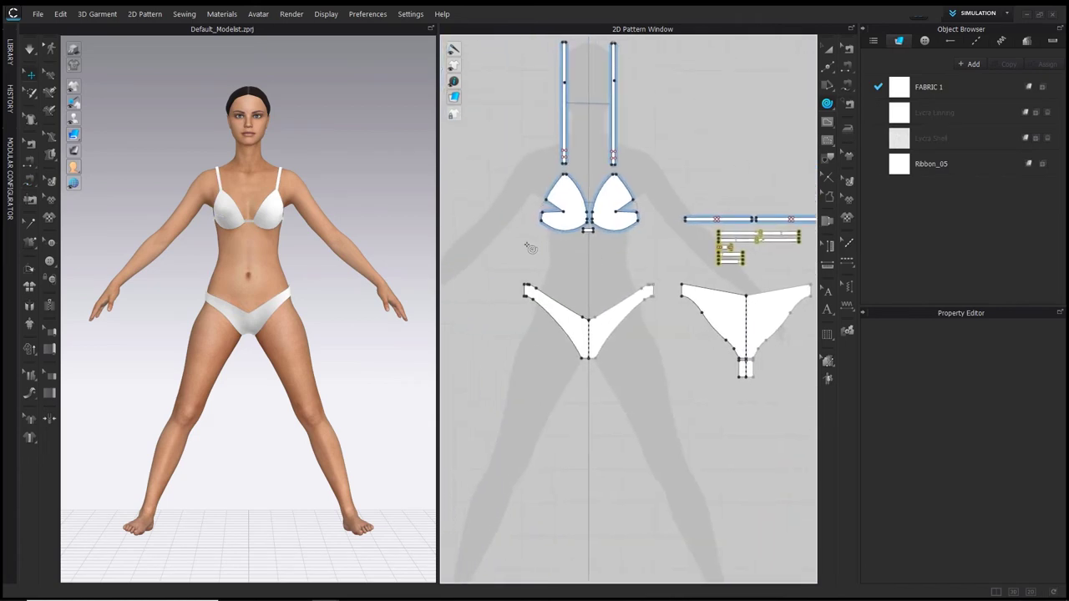
{"action": "left_click", "coordinate": [529, 246]}
{"action": "left_click_drag", "start_coordinate": [502, 220], "coordinate": [319, 206]}
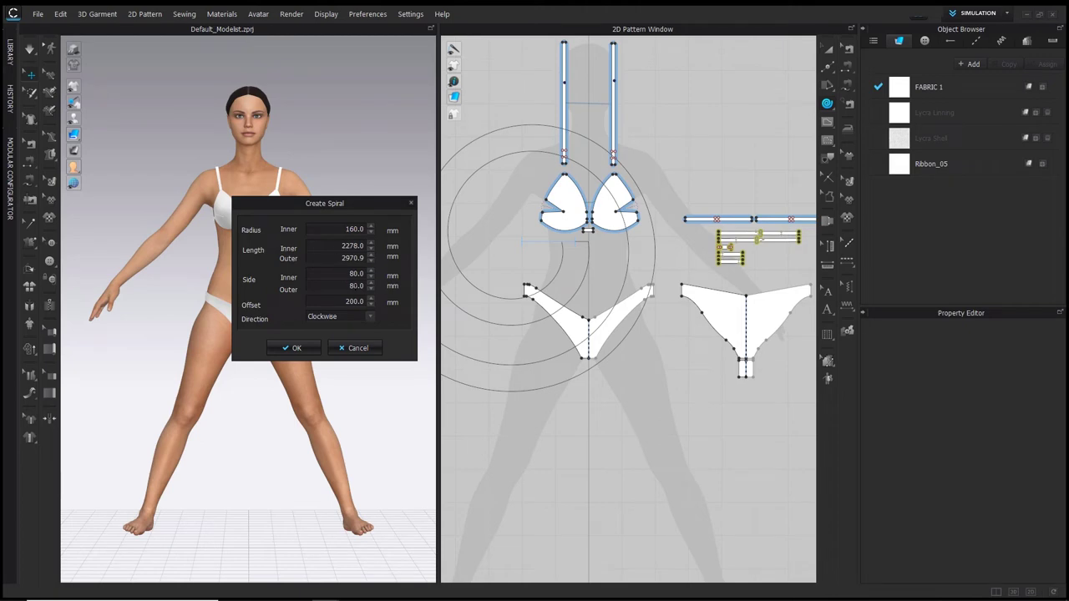
{"action": "type", "text": "0"}
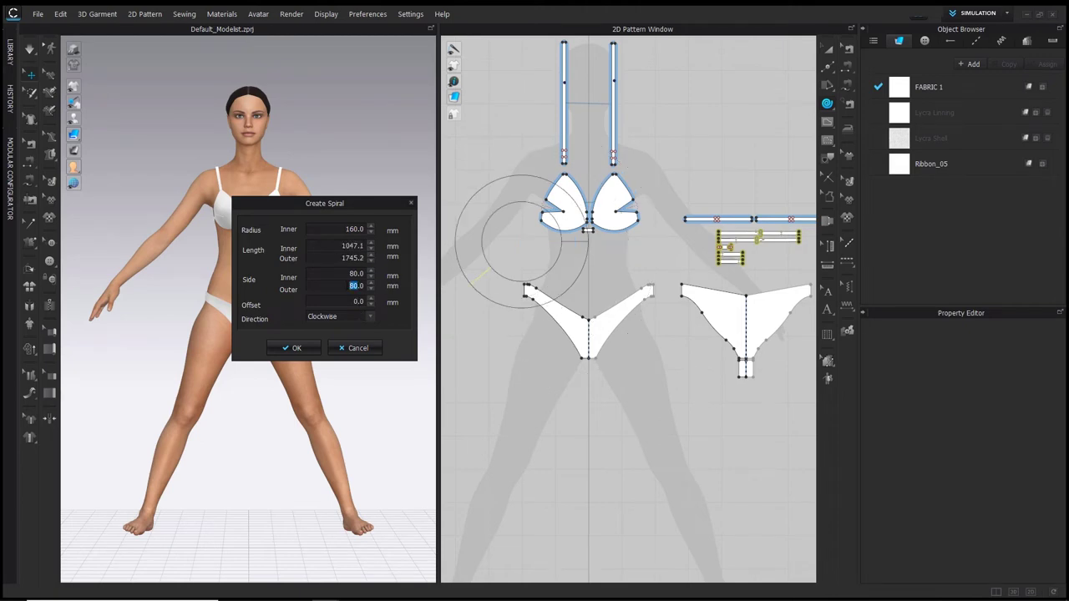
{"action": "type", "text": "20"}
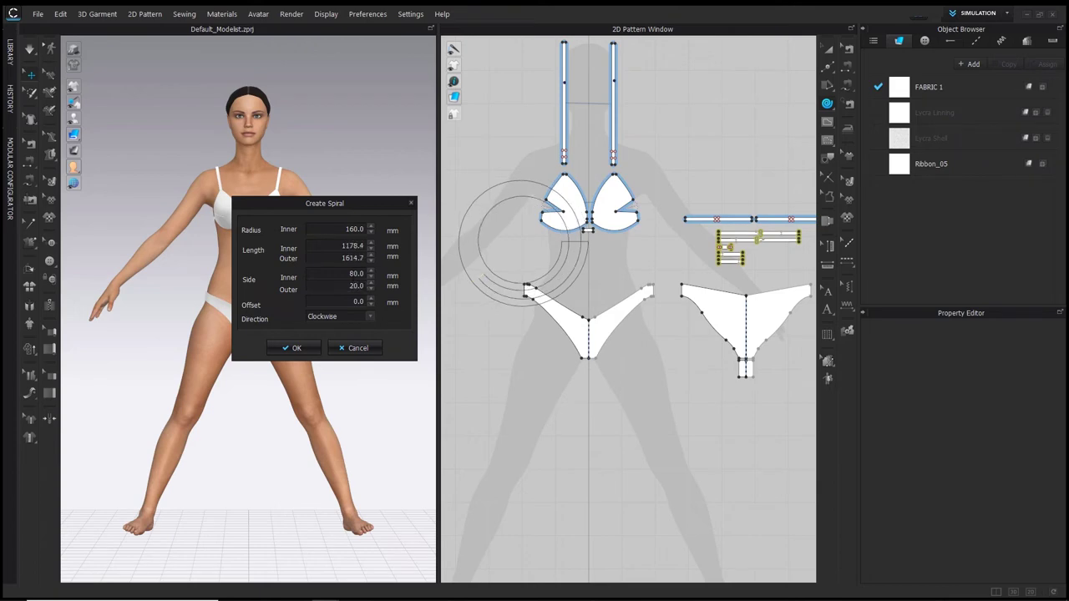
{"action": "double_click", "coordinate": [353, 274]}
{"action": "type", "text": "20"}
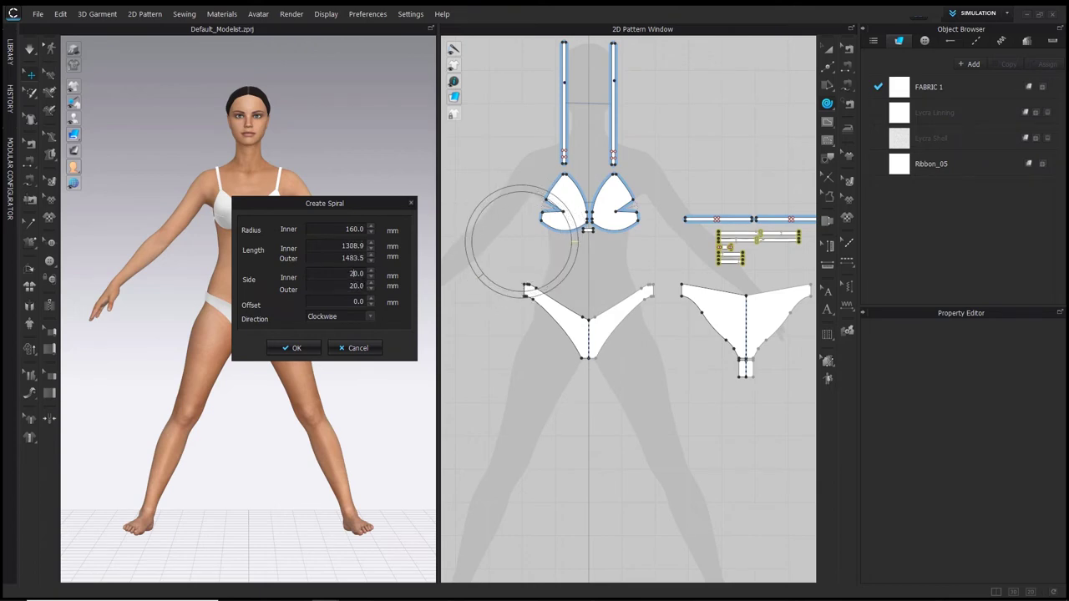
{"action": "double_click", "coordinate": [354, 229]}
{"action": "type", "text": "50"}
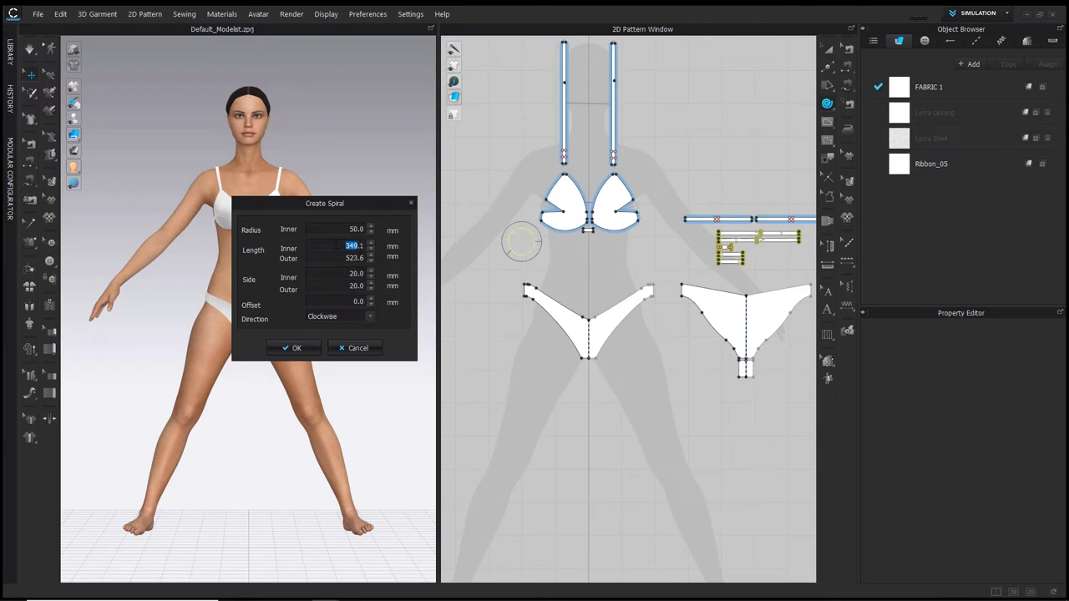
{"action": "type", "text": "170"}
{"action": "left_click", "coordinate": [314, 351]}
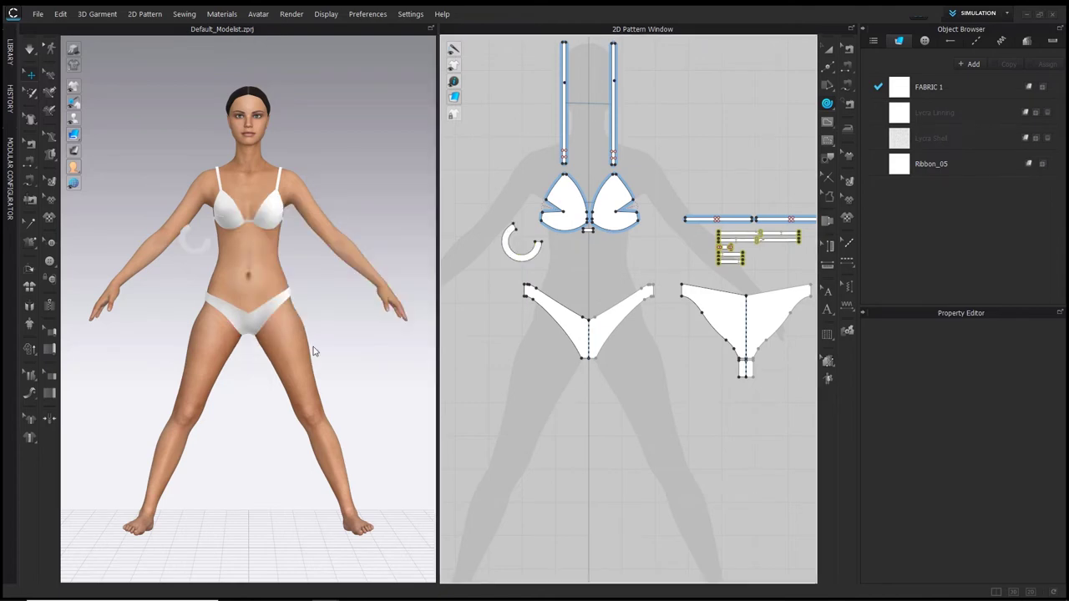
Set the particle distance of the spiral pattern to 5 mm
{"action": "left_click", "coordinate": [511, 252]}
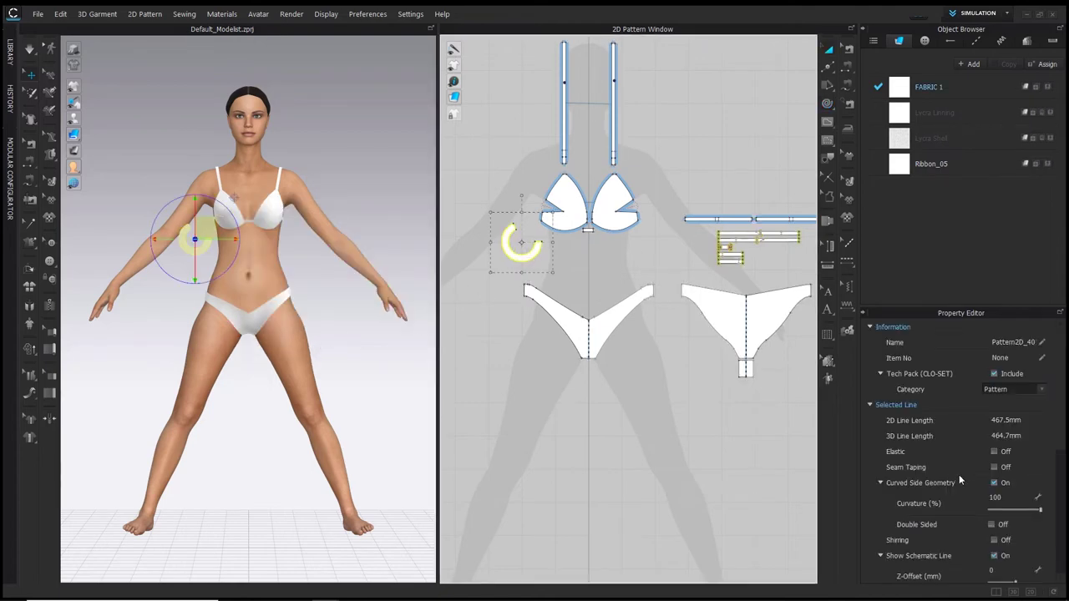
{"action": "scroll", "coordinate": [965, 476], "scroll_direction": "down", "scroll_amount": 5}
{"action": "left_click", "coordinate": [1009, 480]}
{"action": "type", "text": "5"}
{"action": "key", "text": "Return"}
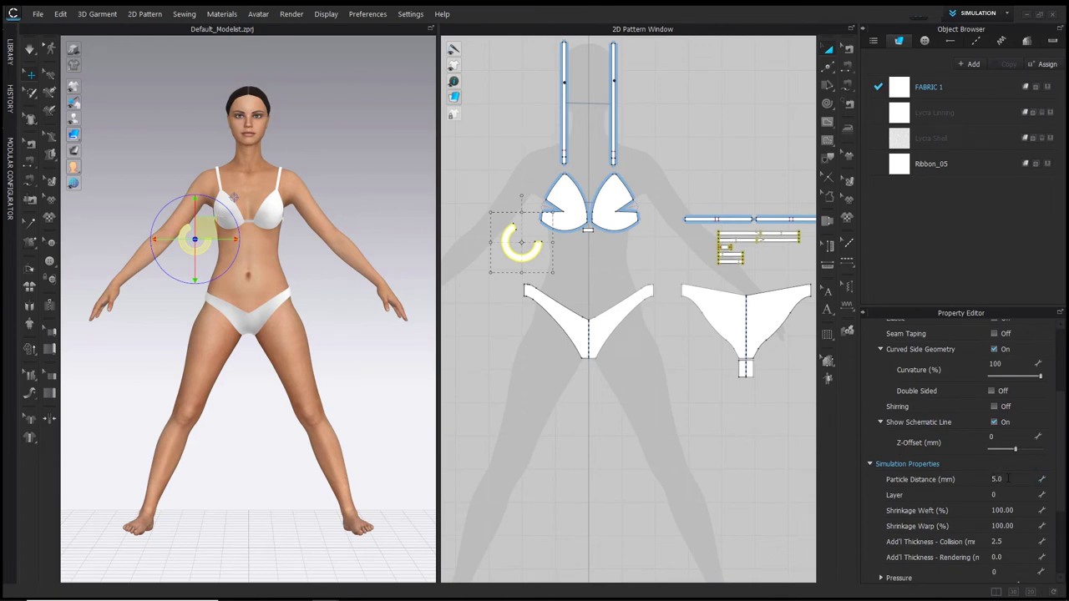
Mirror-paste the spiral pattern to the opposite side of the bra cups, level with the original
{"action": "key", "text": "ctrl+c"}
{"action": "key", "text": "ctrl+r"}
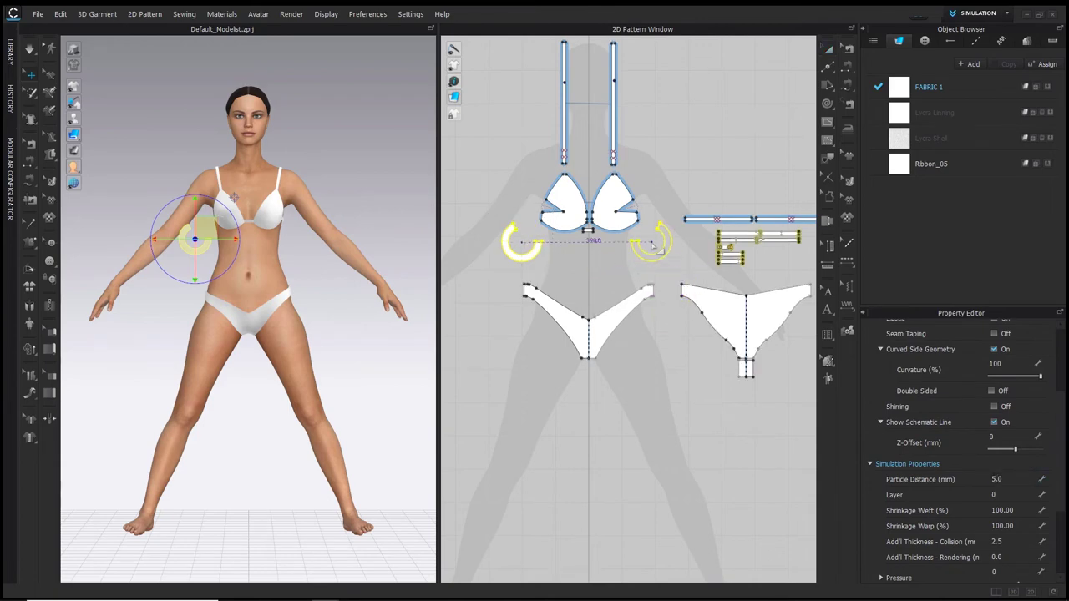
{"action": "left_click", "coordinate": [656, 243]}
Sew the inner curve of the mirrored spiral pattern to the lower edge of the adjacent bra cup
{"action": "key", "text": "n"}
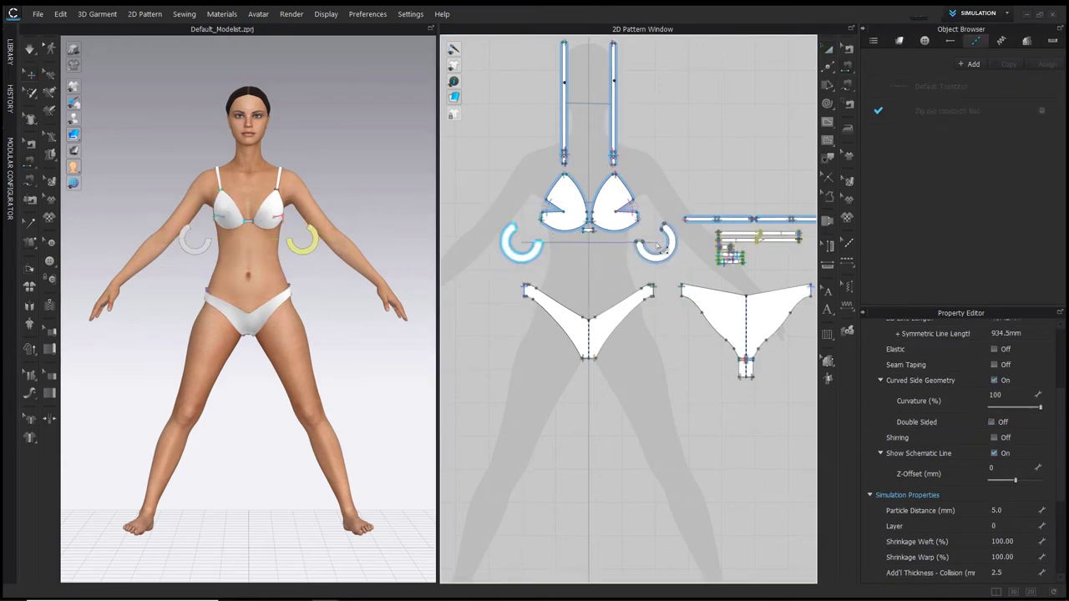
{"action": "left_click", "coordinate": [672, 255]}
{"action": "left_click", "coordinate": [626, 228]}
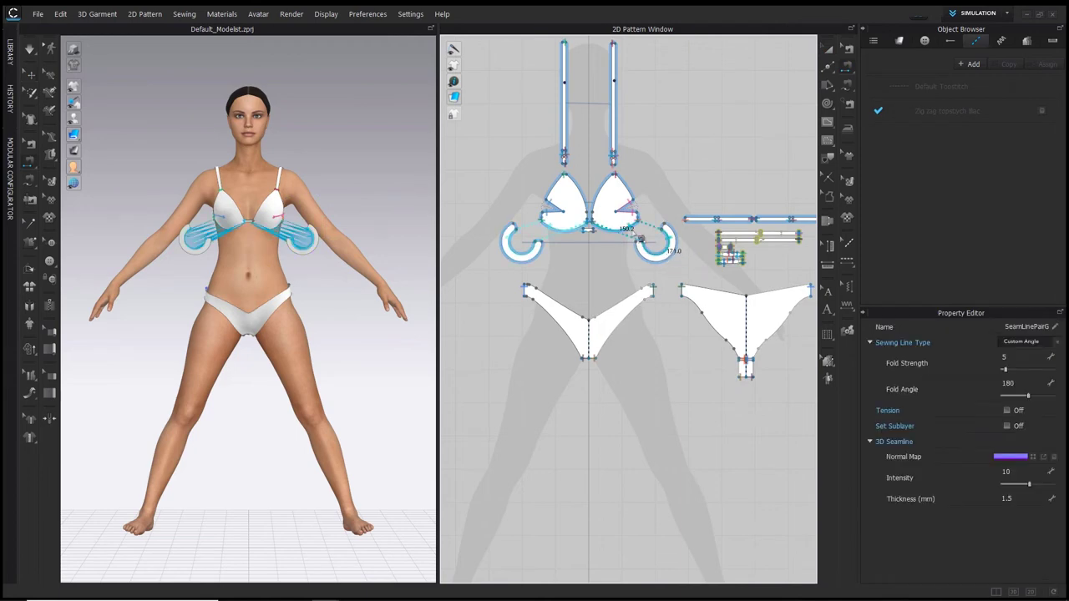
Superimpose both spiral patterns over the bra cups in 3D so they sit along the cups' lower edges
{"action": "key", "text": "a"}
{"action": "left_click", "coordinate": [310, 249]}
{"action": "left_click", "coordinate": [187, 249], "text": "shift"}
{"action": "right_click", "coordinate": [187, 249]}
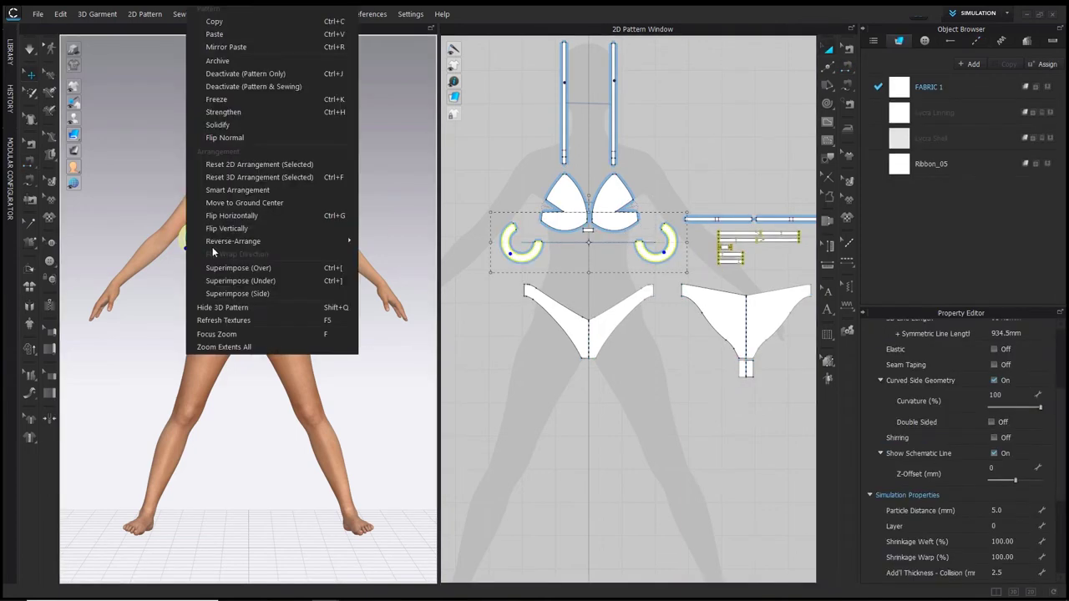
{"action": "left_click", "coordinate": [249, 269]}
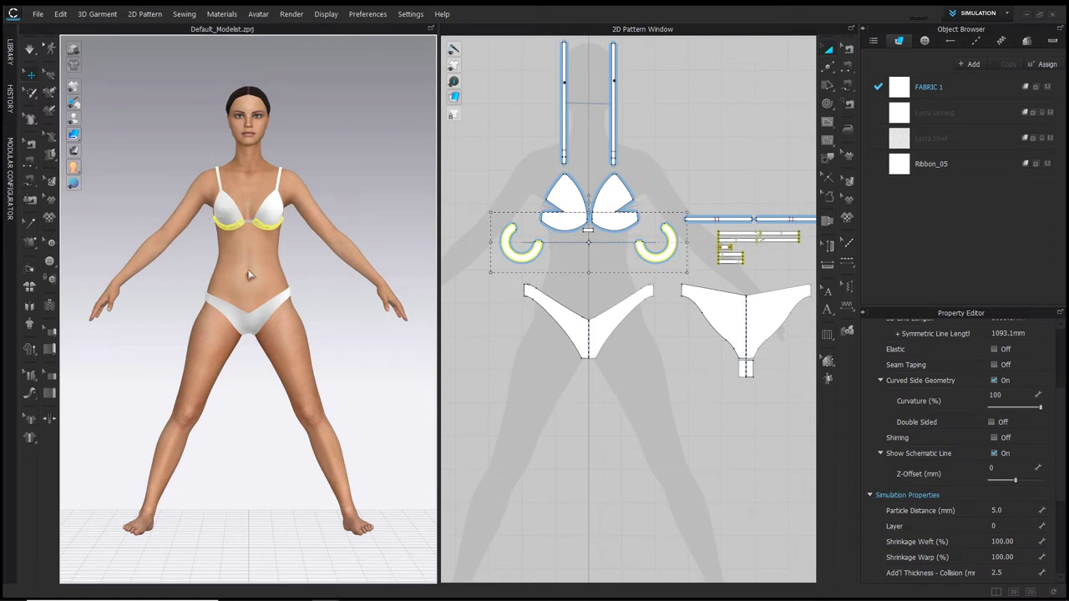
Paste a copy of both spiral patterns beside the lower part of the front panty pattern and enlarge the copies
{"action": "right_click", "coordinate": [642, 249]}
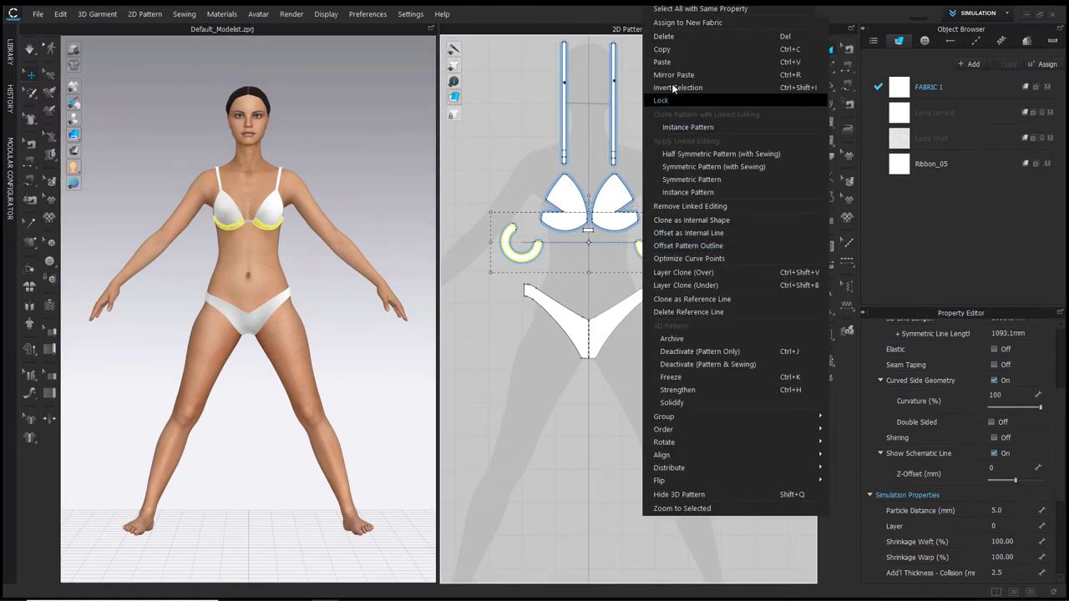
{"action": "left_click", "coordinate": [683, 49]}
{"action": "key", "text": "ctrl+v"}
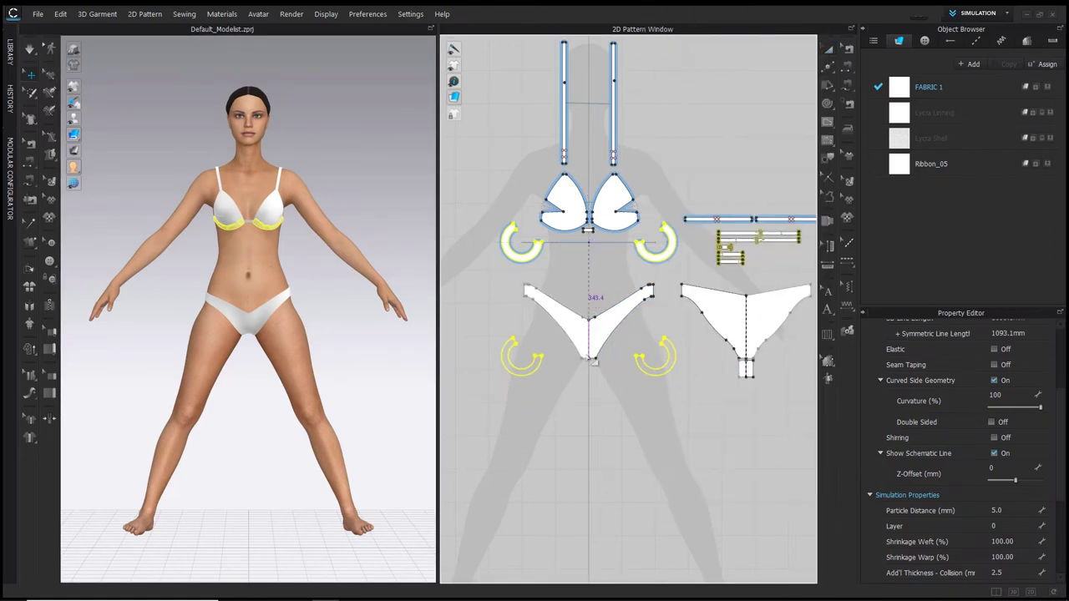
{"action": "left_click", "coordinate": [515, 388]}
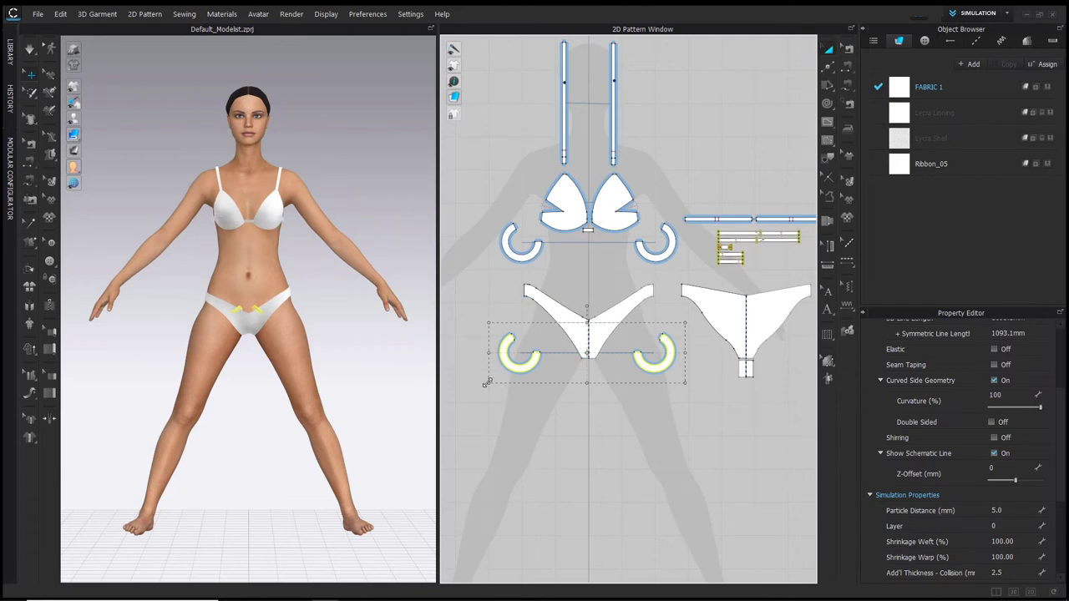
{"action": "left_click_drag", "start_coordinate": [485, 383], "coordinate": [458, 389]}
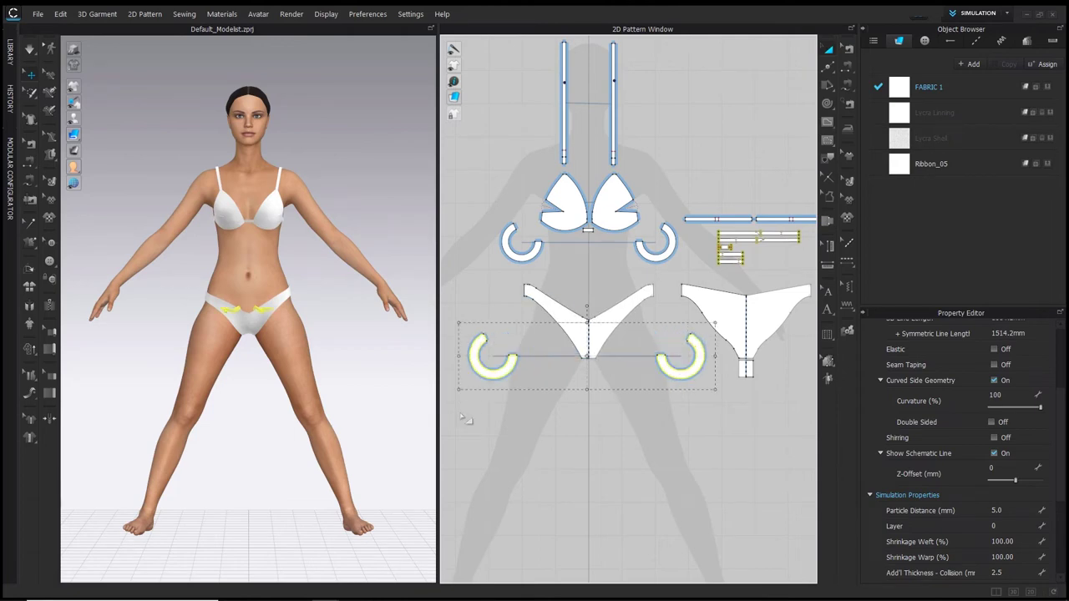
{"action": "left_click", "coordinate": [598, 395]}
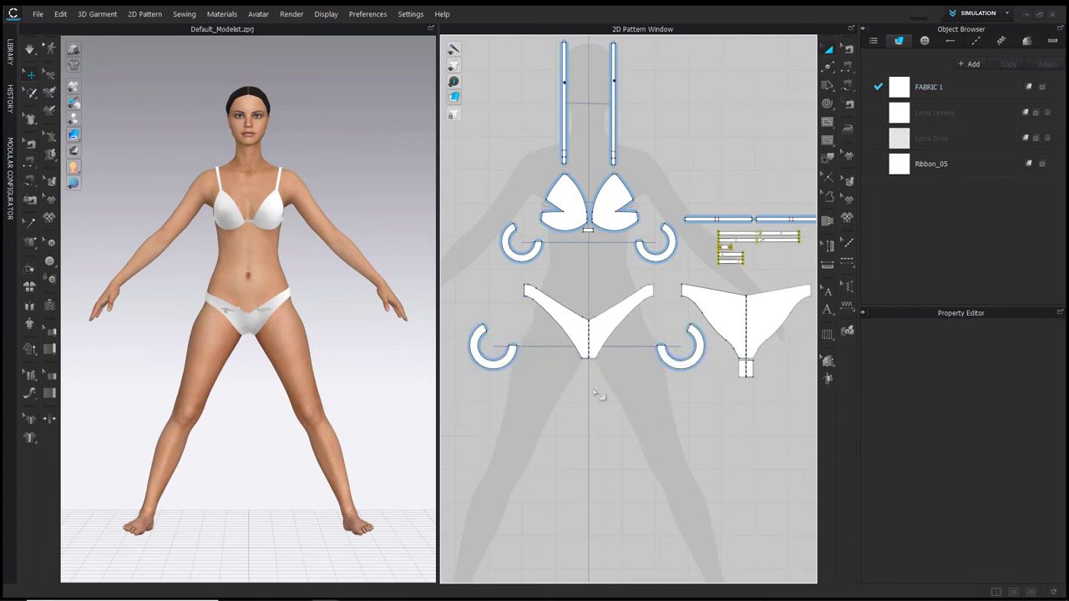
Sew the inner curve of the enlarged spiral pattern to the upper leg-opening edges of the front and back panty patterns
{"action": "key", "text": "m"}
{"action": "left_click", "coordinate": [510, 345]}
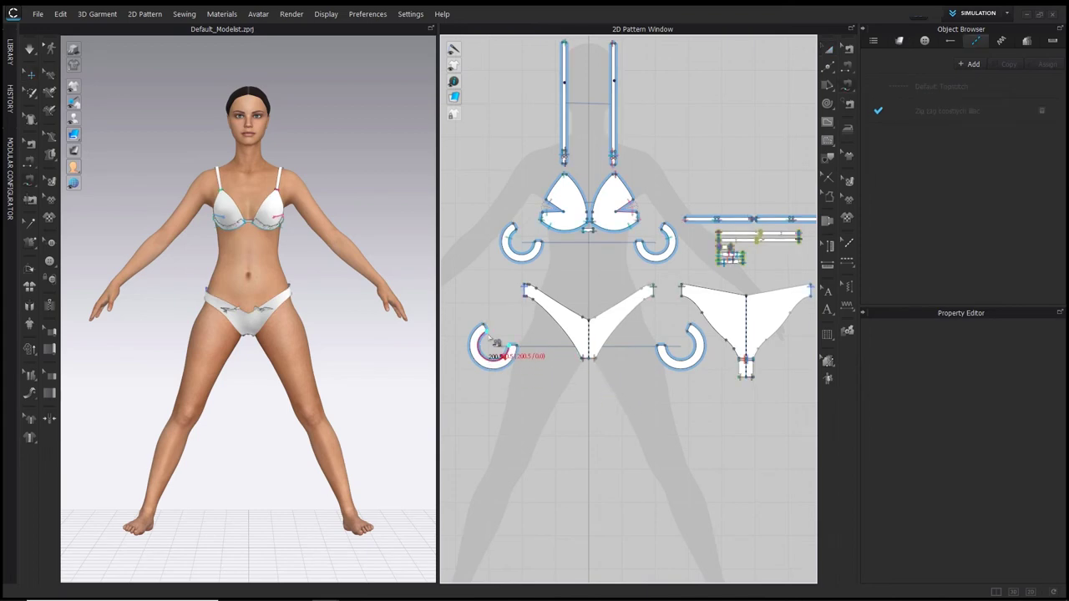
{"action": "left_click", "coordinate": [494, 344]}
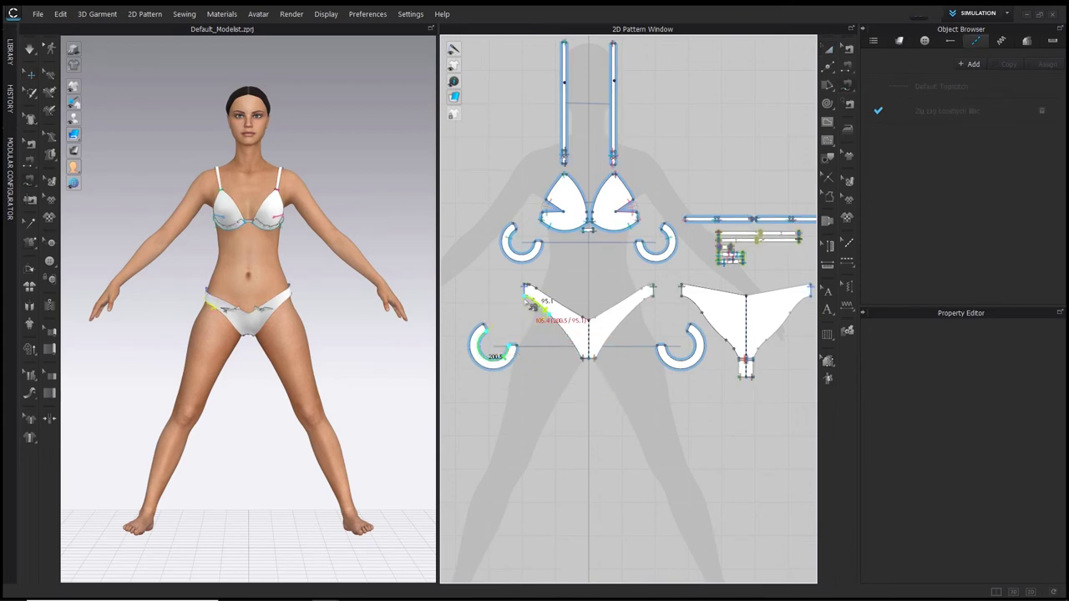
{"action": "left_click", "coordinate": [532, 305]}
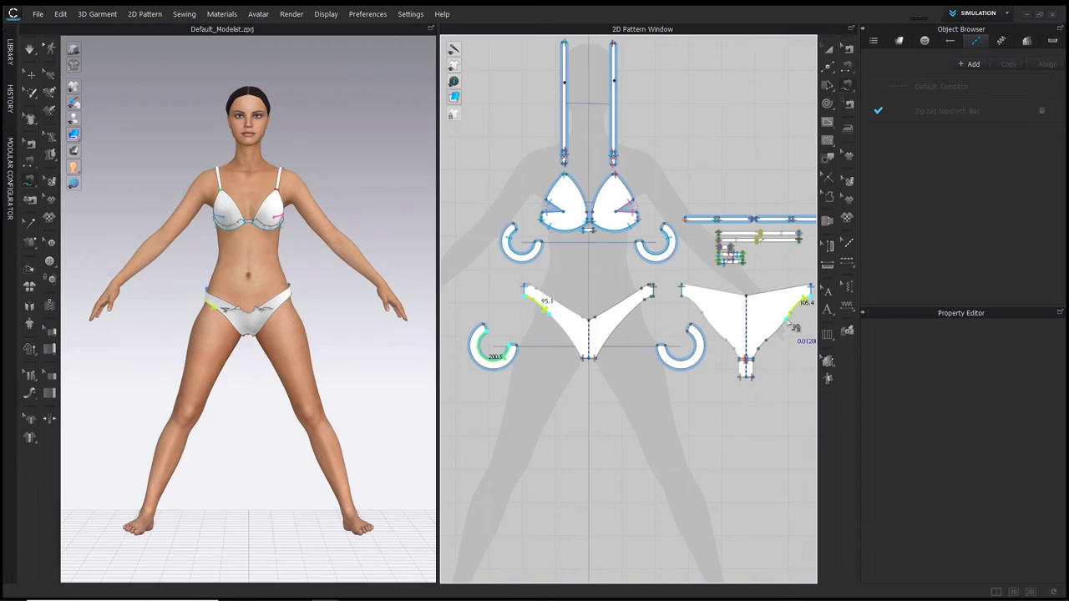
{"action": "left_click", "coordinate": [787, 320], "text": "shift"}
Superimpose both enlarged spiral patterns in 3D so they sit along the panty's leg openings at the hips
{"action": "key", "text": "a"}
{"action": "left_click", "coordinate": [511, 351]}
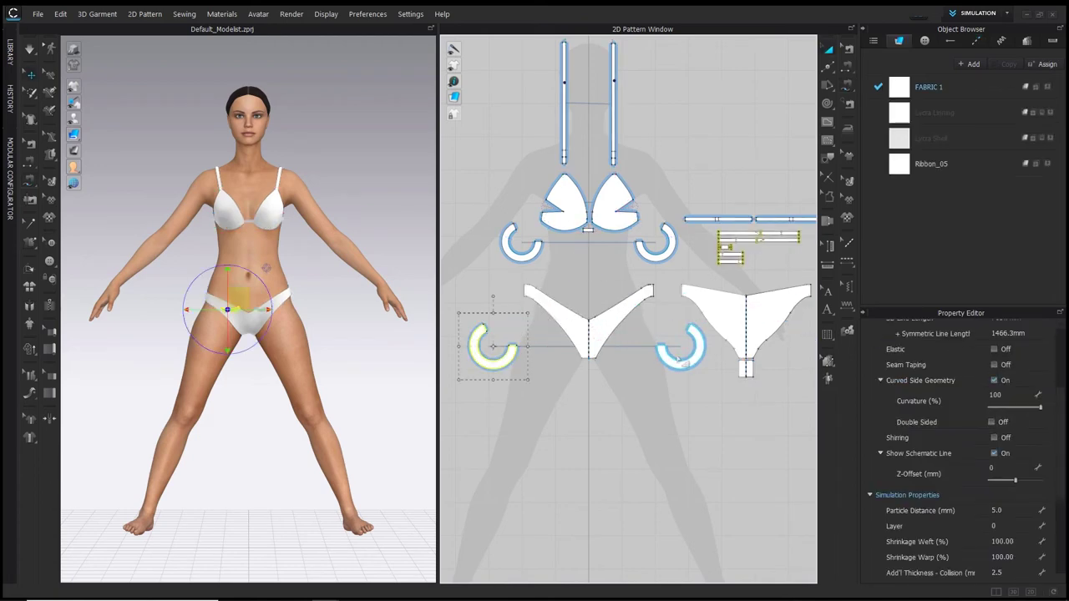
{"action": "left_click", "coordinate": [679, 355], "text": "shift"}
{"action": "right_click", "coordinate": [263, 347]}
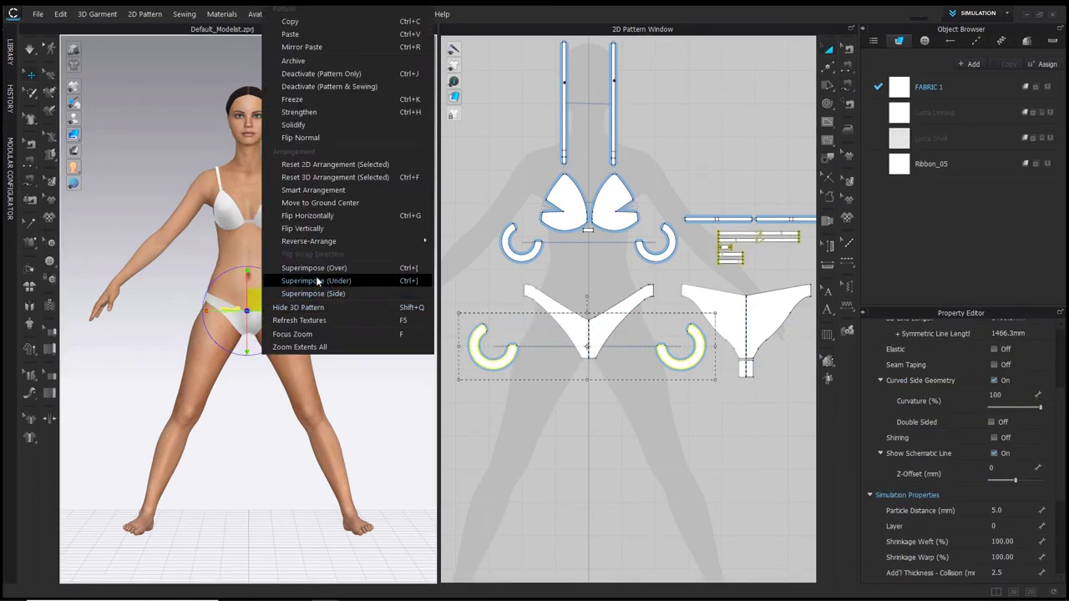
{"action": "left_click", "coordinate": [318, 281]}
{"action": "scroll", "coordinate": [274, 434], "scroll_direction": "up", "scroll_amount": 5}
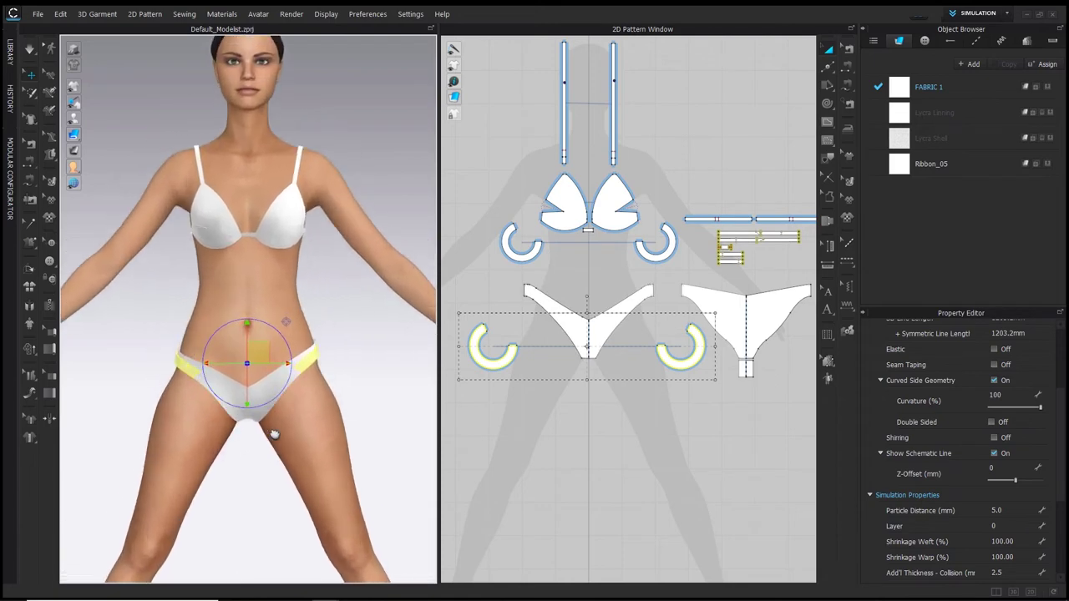
{"action": "scroll", "coordinate": [274, 434], "scroll_direction": "up", "scroll_amount": 2}
Round the outer corners at both ends of the bra cup spiral pattern with Smooth Curve
{"action": "left_click", "coordinate": [846, 71]}
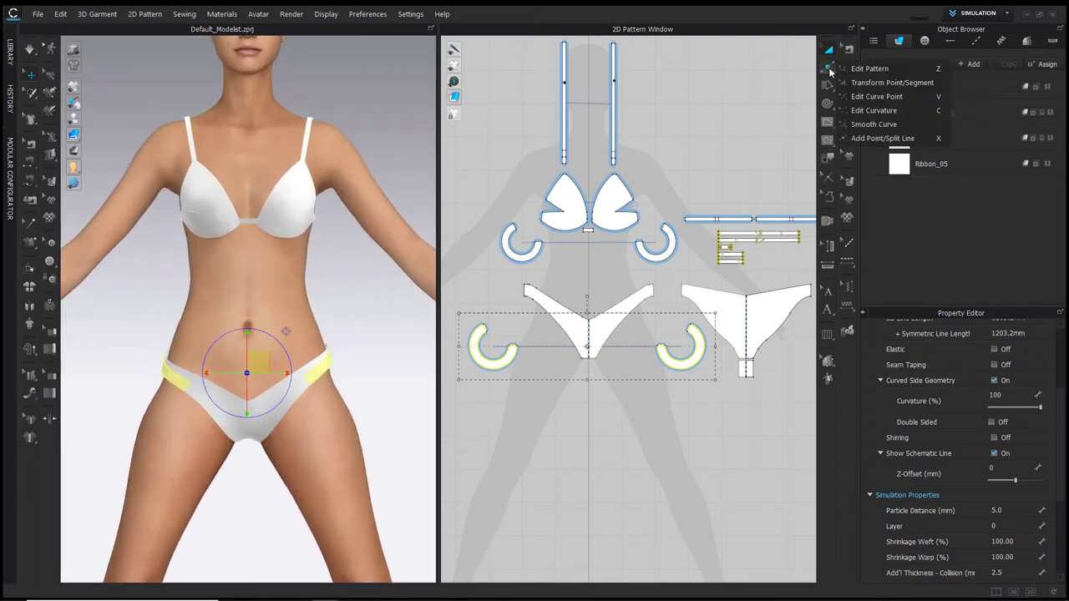
{"action": "left_click", "coordinate": [907, 126]}
{"action": "scroll", "coordinate": [518, 233], "scroll_direction": "up", "scroll_amount": 4}
{"action": "left_click_drag", "start_coordinate": [517, 227], "coordinate": [516, 248]}
{"action": "left_click_drag", "start_coordinate": [581, 267], "coordinate": [573, 285]}
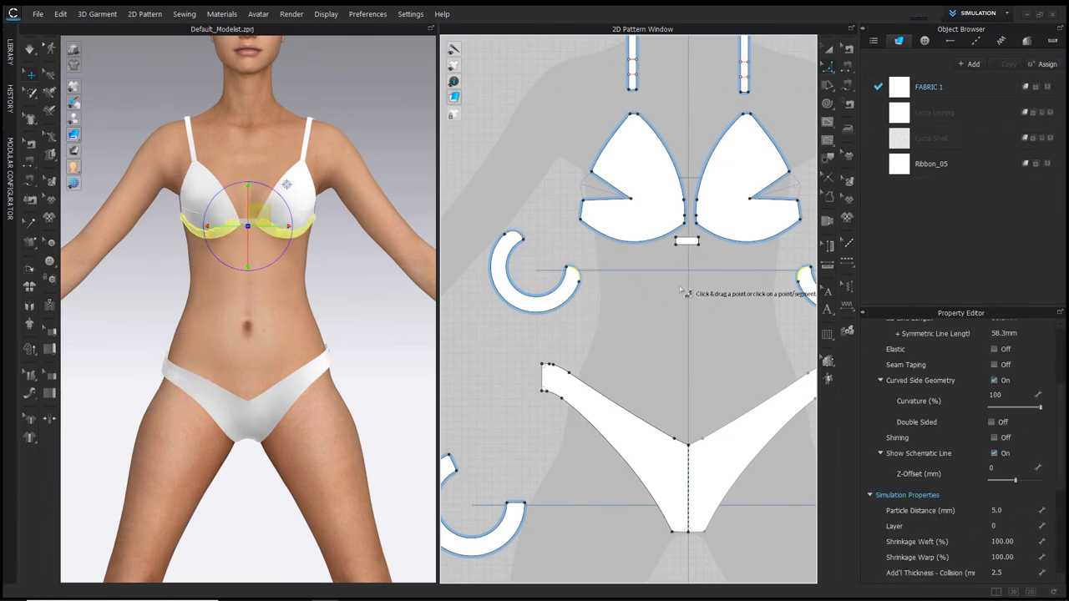
Round the outer corners at both ends of the enlarged panty spiral pattern with Smooth Curve
{"action": "middle_click_drag", "start_coordinate": [712, 282], "coordinate": [785, 156]}
{"action": "left_click_drag", "start_coordinate": [523, 327], "coordinate": [518, 344]}
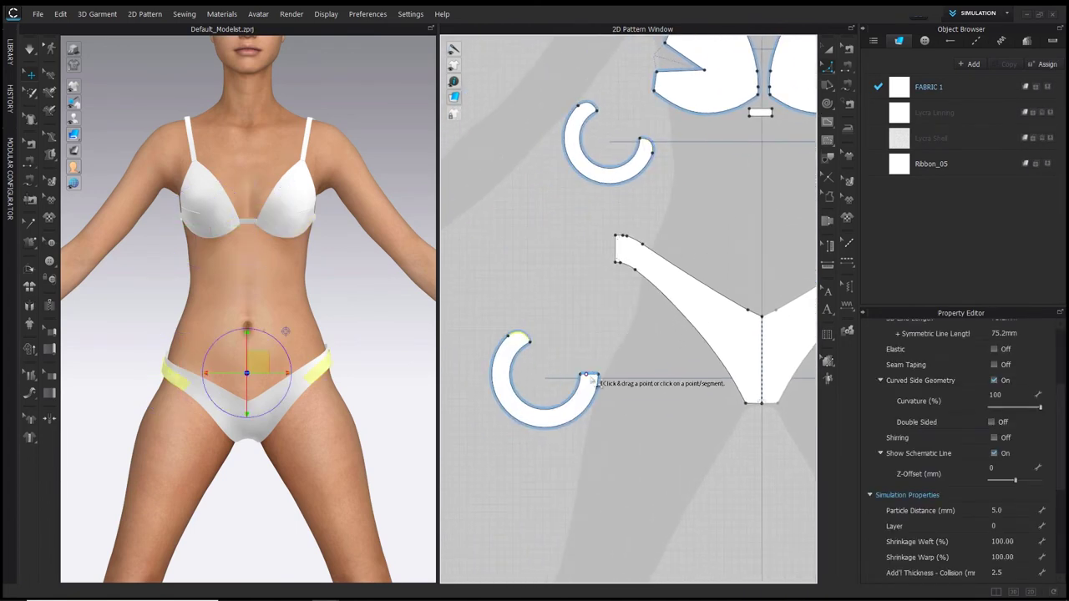
{"action": "left_click_drag", "start_coordinate": [599, 374], "coordinate": [593, 387]}
Simulate the garment so the spiral patterns drape as ruffles on the bra cups and panty sides, and stop the simulation
{"action": "scroll", "coordinate": [619, 388], "scroll_direction": "down", "scroll_amount": 3}
{"action": "middle_click_drag", "start_coordinate": [619, 387], "coordinate": [511, 358]}
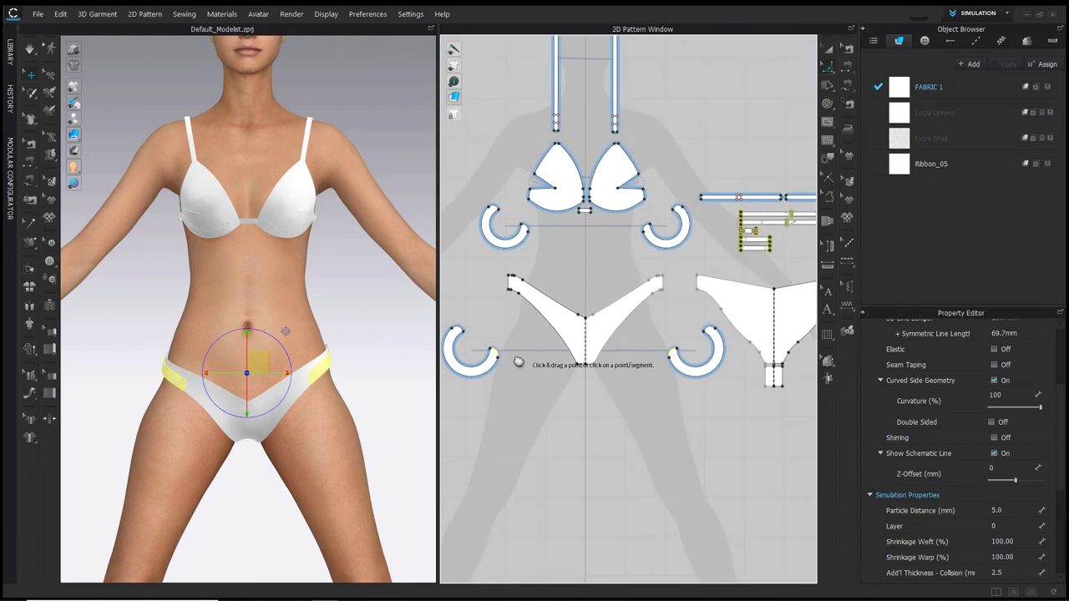
{"action": "key", "text": "space"}
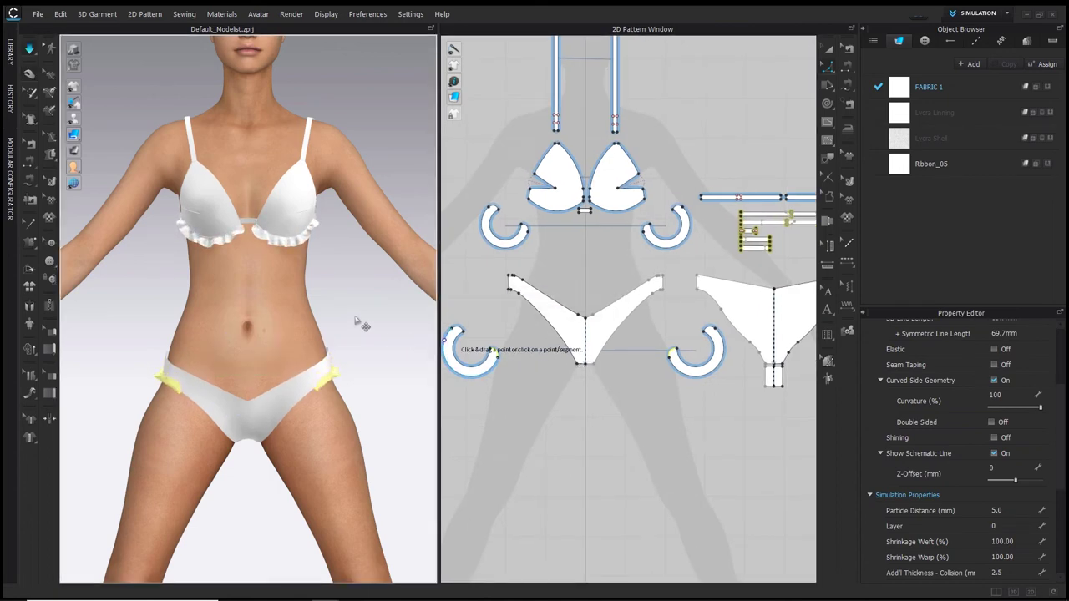
{"action": "key", "text": "space"}
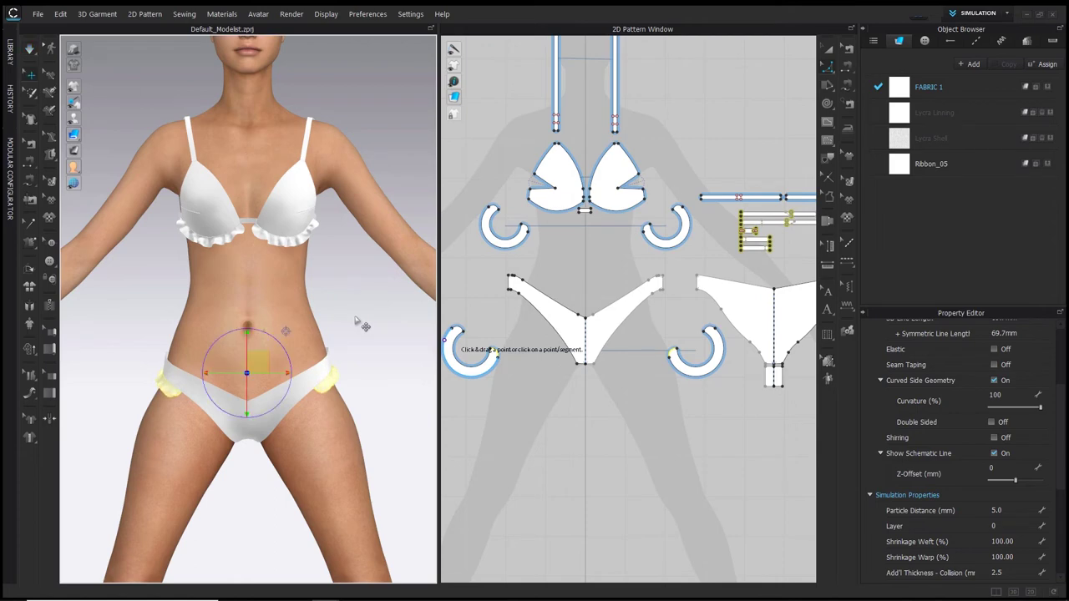
{"action": "key", "text": "space"}
{"action": "key", "text": "space"}
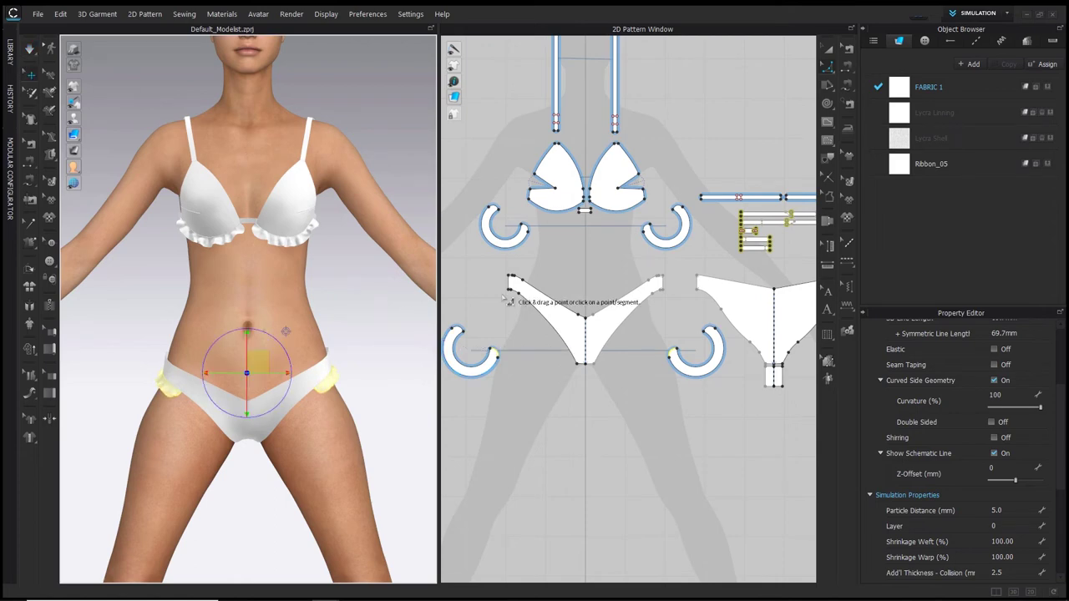
Create Layer Clone (Under) copies of both bra cups and the front and back panty patterns, placed directly below the originals
{"action": "scroll", "coordinate": [506, 299], "scroll_direction": "down", "scroll_amount": 5}
{"action": "key", "text": "a"}
{"action": "scroll", "coordinate": [502, 278], "scroll_direction": "up", "scroll_amount": 2}
{"action": "left_click", "coordinate": [527, 245]}
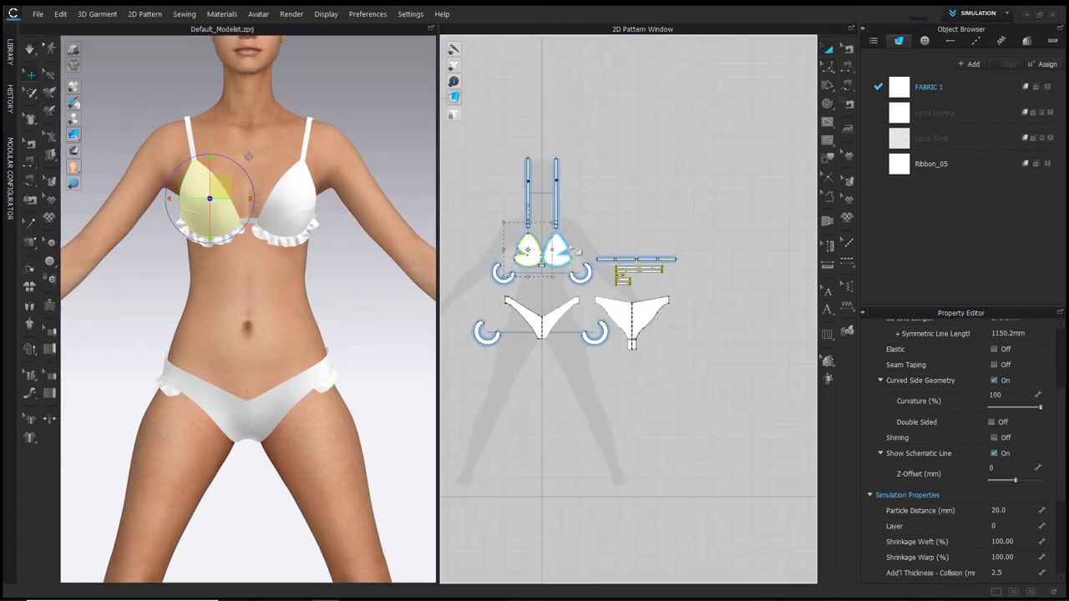
{"action": "left_click", "coordinate": [557, 249], "text": "shift"}
{"action": "left_click", "coordinate": [541, 315], "text": "shift"}
{"action": "left_click", "coordinate": [632, 319], "text": "shift"}
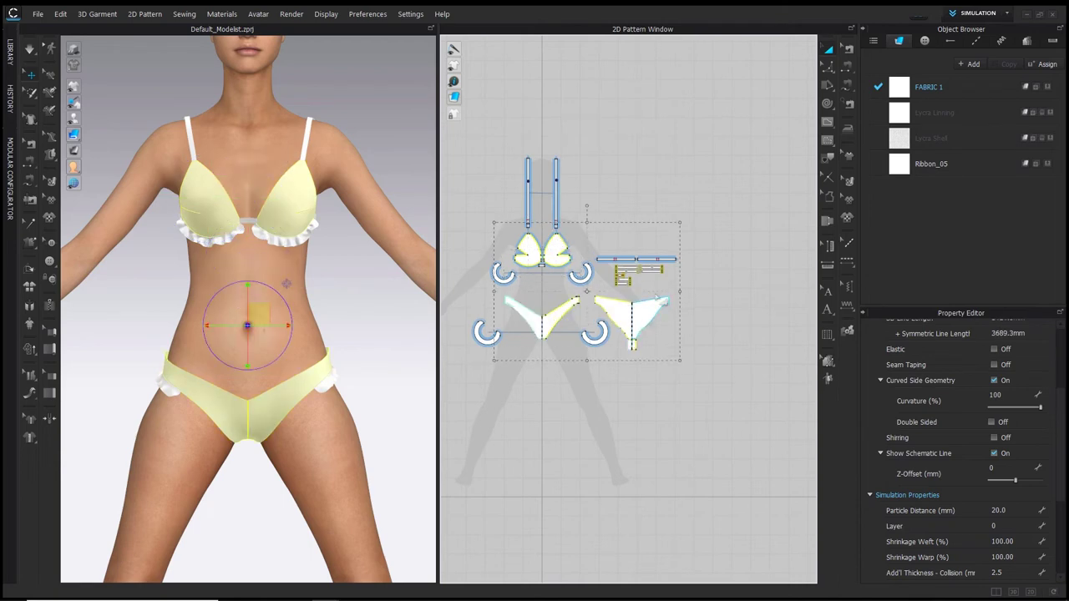
{"action": "right_click", "coordinate": [655, 297]}
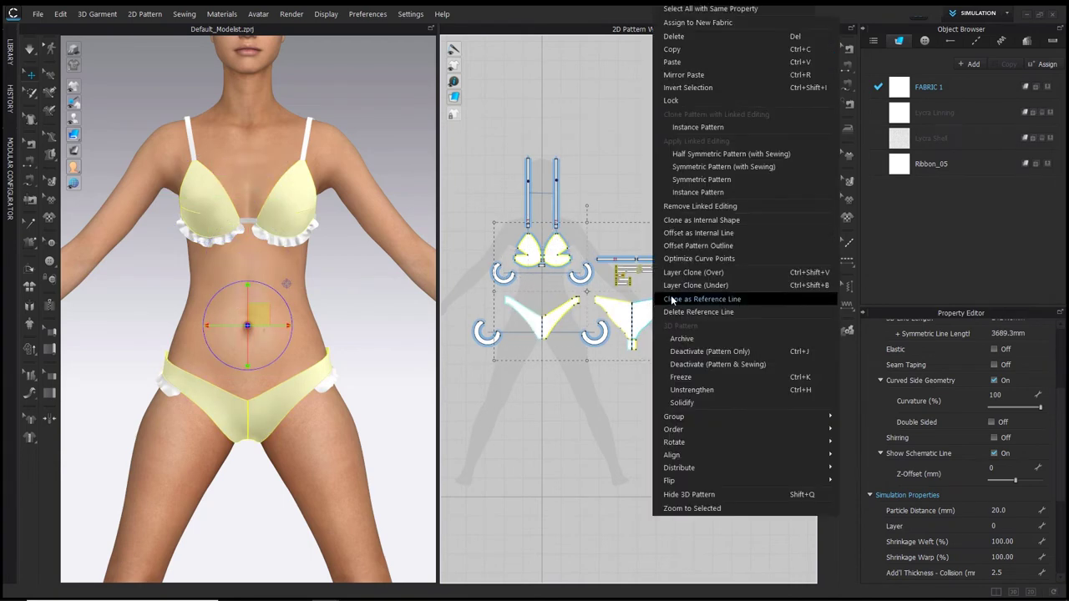
{"action": "left_click", "coordinate": [744, 289]}
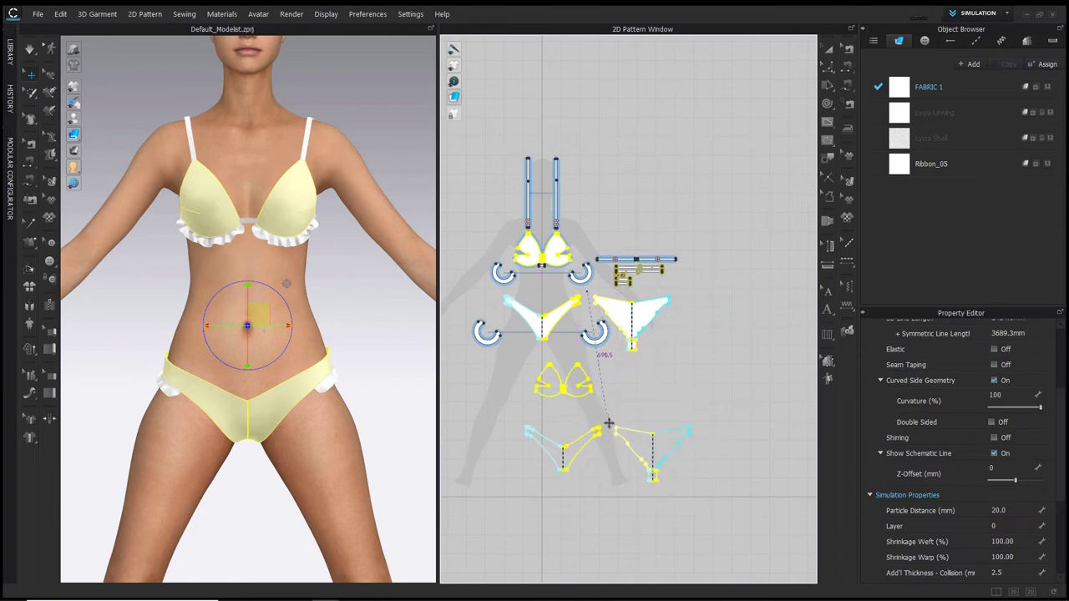
{"action": "left_click", "coordinate": [590, 427]}
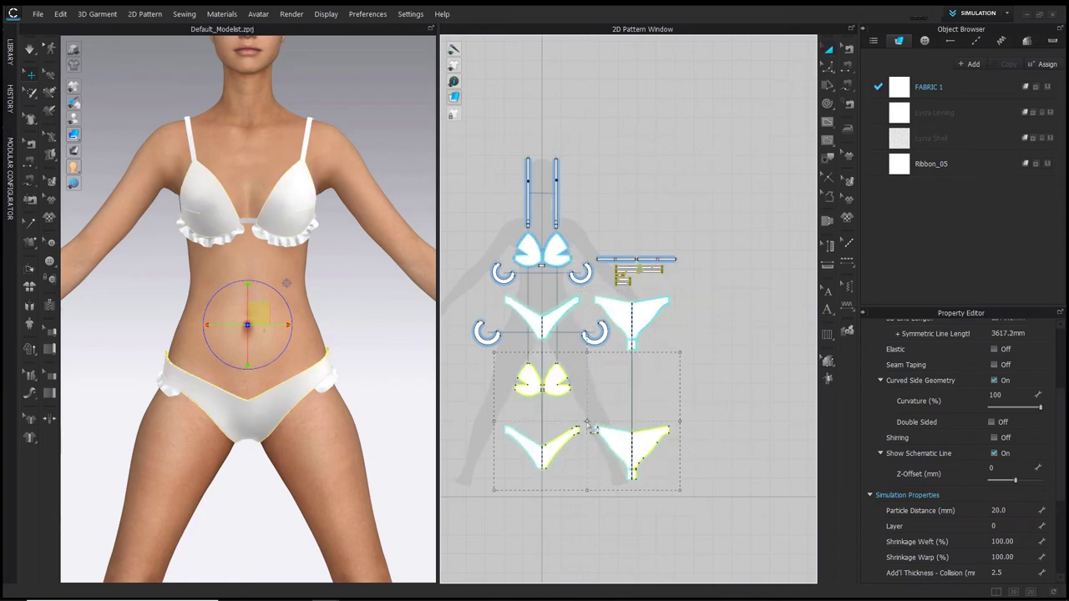
Hide the avatar, simulate the garment with its cloned under layer, and show the avatar again
{"action": "key", "text": "shift+a"}
{"action": "right_click_drag", "start_coordinate": [334, 365], "coordinate": [380, 360]}
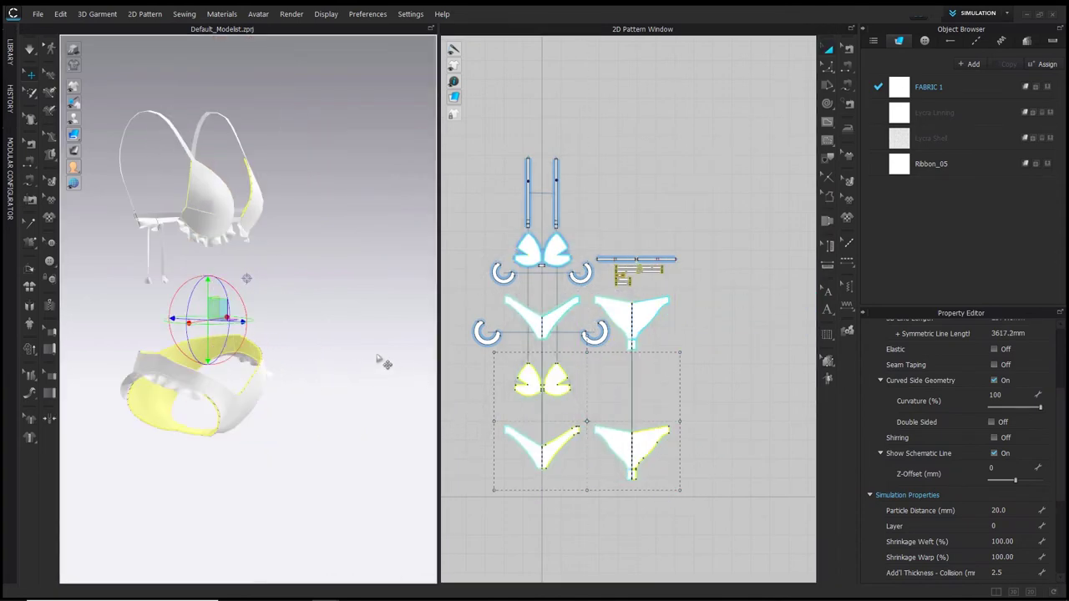
{"action": "key", "text": "space"}
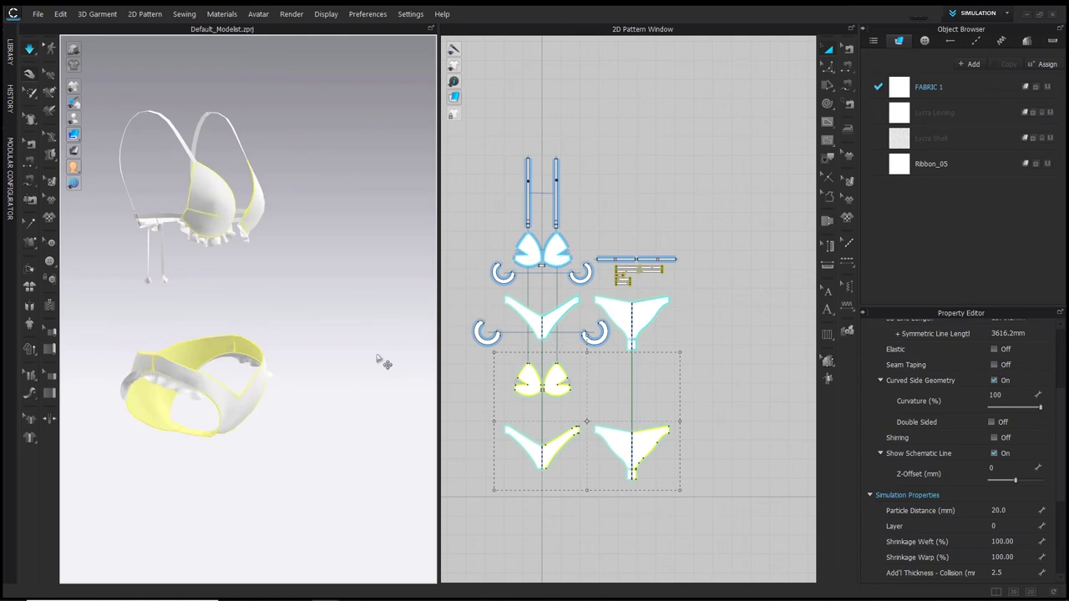
{"action": "key", "text": "w"}
{"action": "key", "text": "shift+a"}
{"action": "right_click_drag", "start_coordinate": [377, 359], "coordinate": [289, 355]}
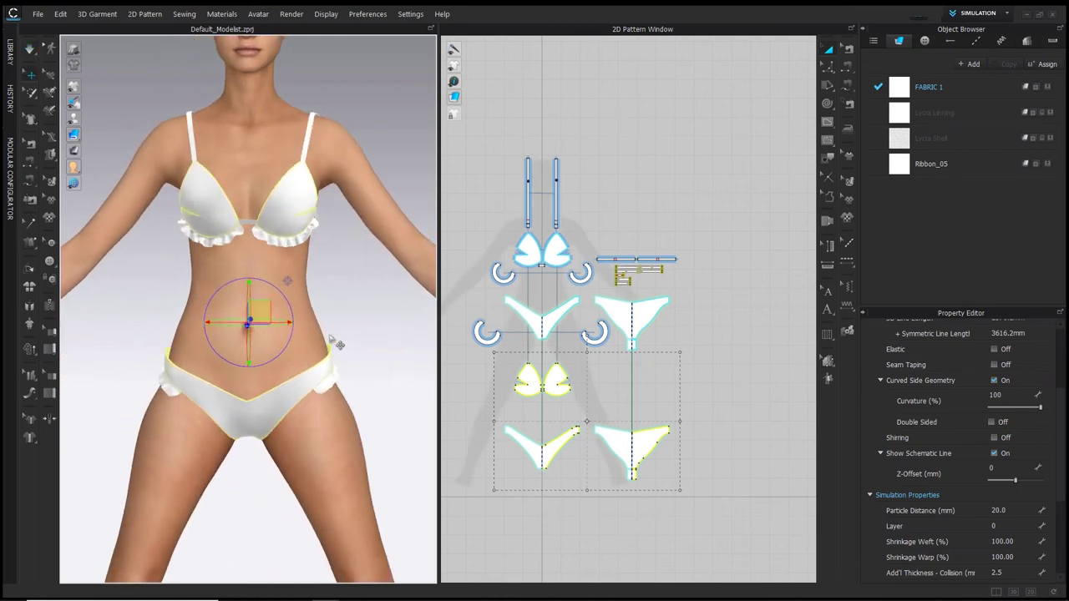
Assign the Lycra Shell fabric to all original outer patterns, including the straps, bands, ribbon and ruffles
{"action": "left_click", "coordinate": [597, 216]}
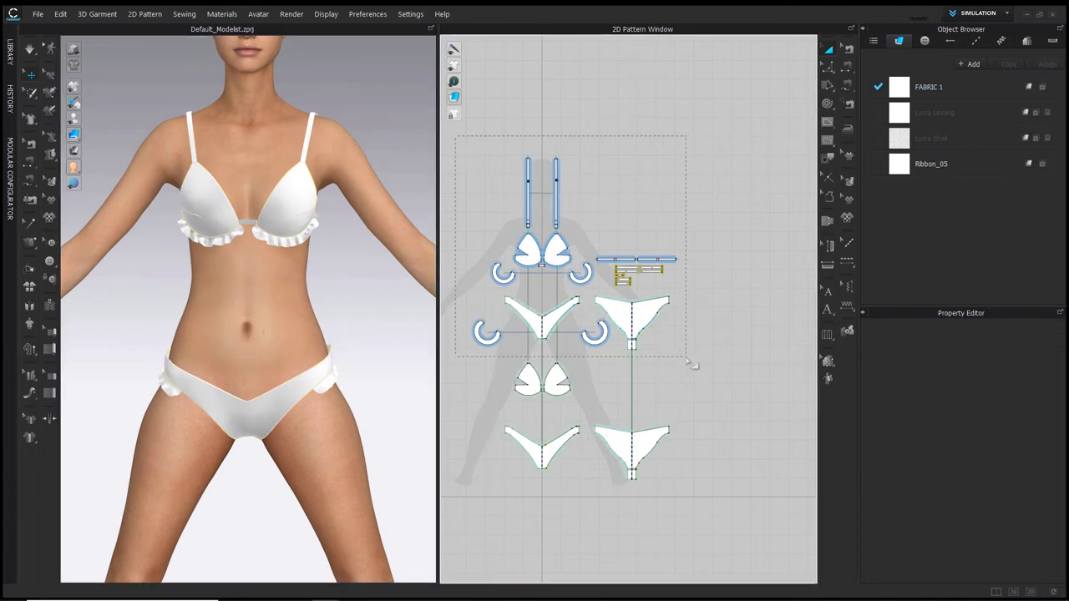
{"action": "left_click_drag", "start_coordinate": [688, 361], "coordinate": [685, 340]}
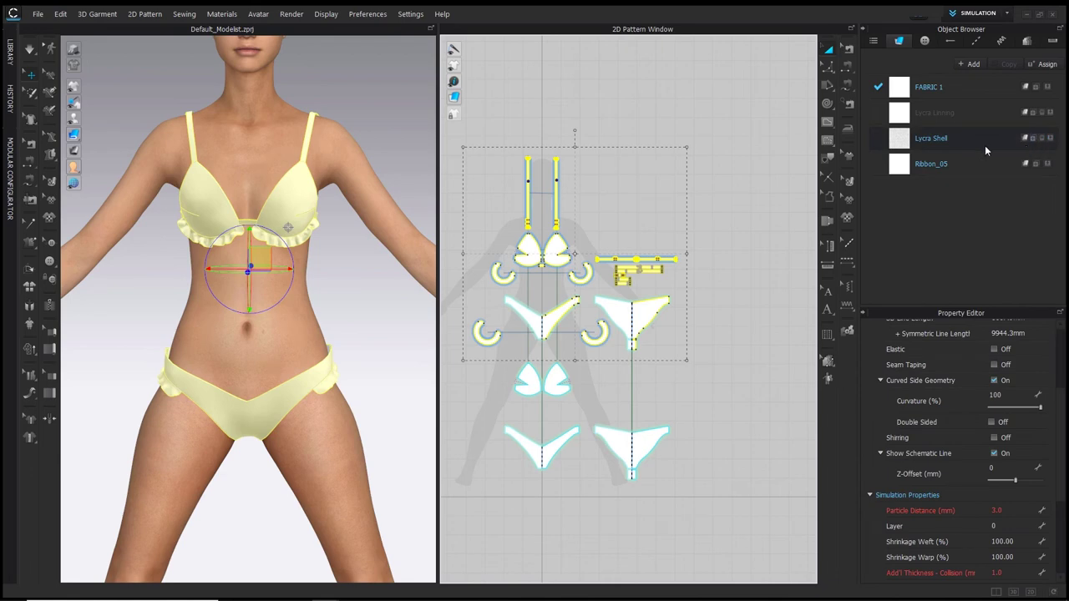
{"action": "left_click", "coordinate": [1050, 139]}
Assign the Lycra Linning fabric to the cloned bra cup and panty patterns
{"action": "left_click", "coordinate": [690, 394]}
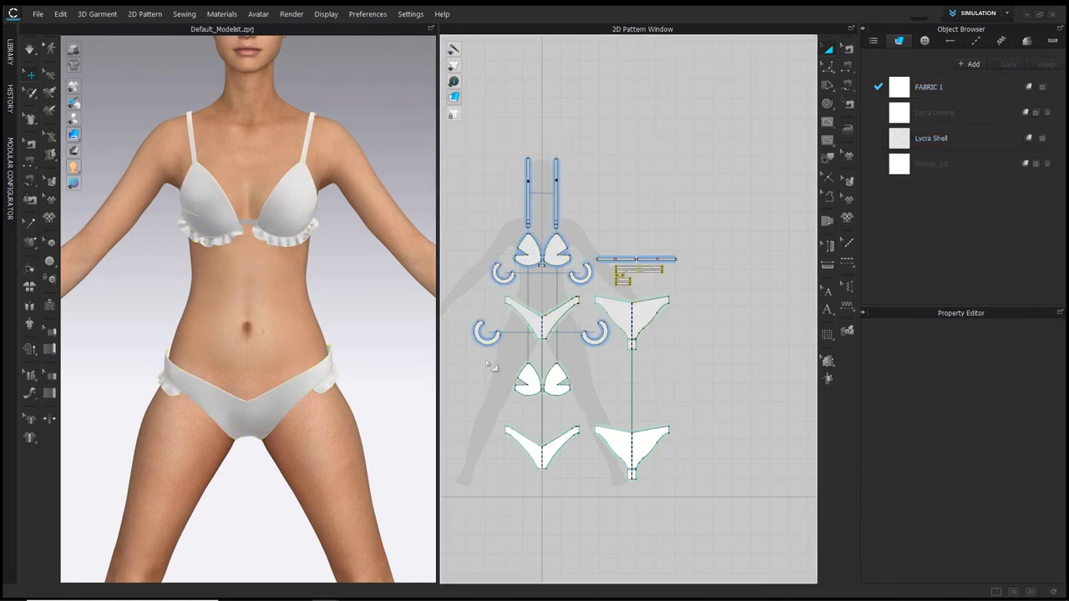
{"action": "left_click_drag", "start_coordinate": [485, 360], "coordinate": [693, 500]}
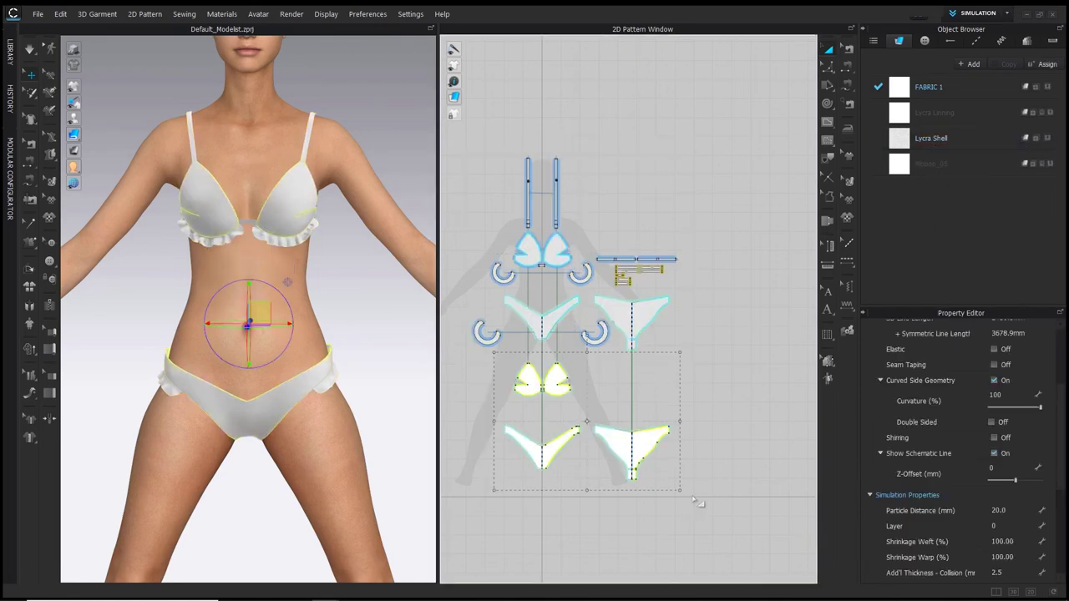
{"action": "left_click", "coordinate": [1051, 113]}
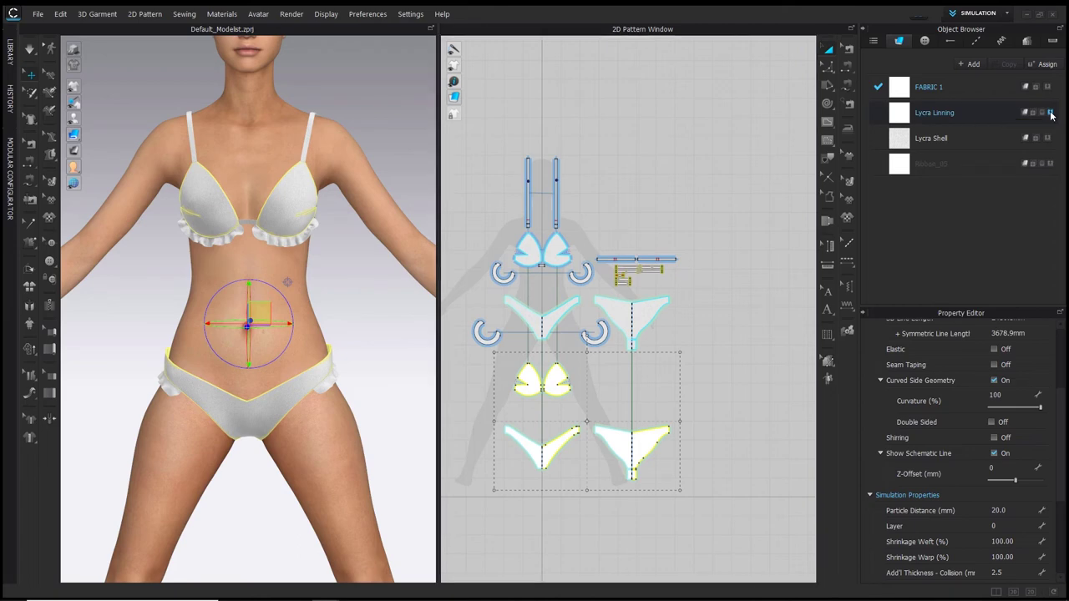
Delete the unused fabrics FABRIC 1 and Ribbon_05, and open the properties of the Lycra Shell fabric
{"action": "left_click", "coordinate": [733, 194]}
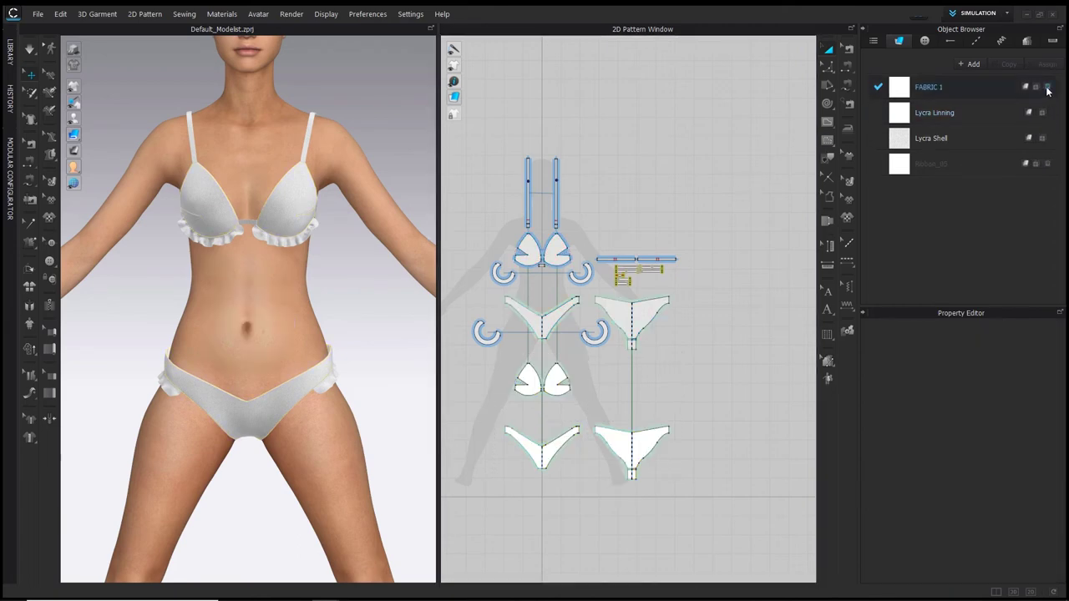
{"action": "left_click", "coordinate": [1048, 138]}
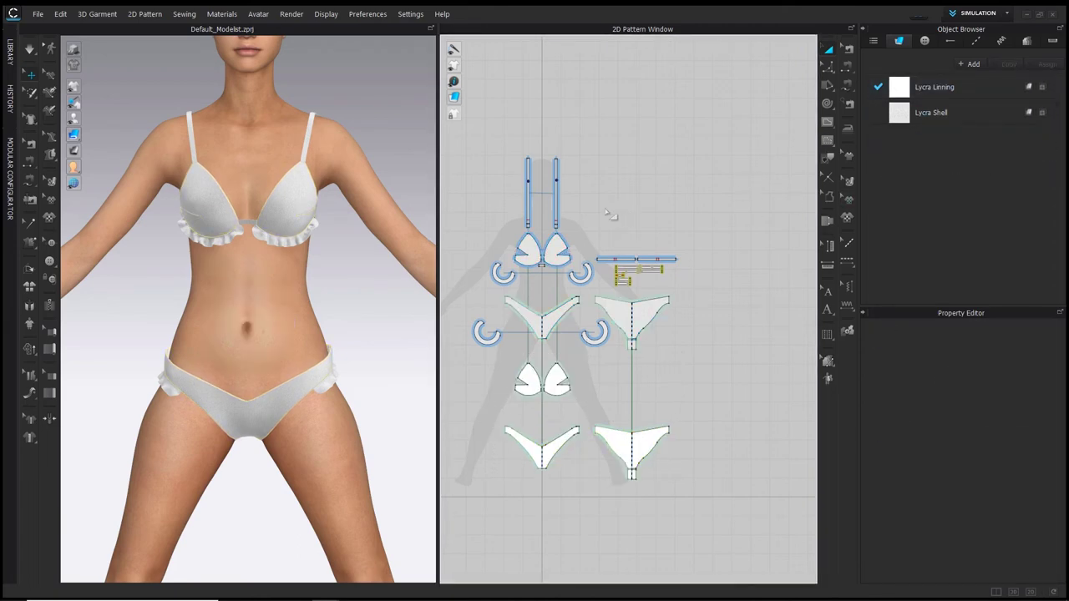
{"action": "scroll", "coordinate": [322, 232], "scroll_direction": "up", "scroll_amount": 10}
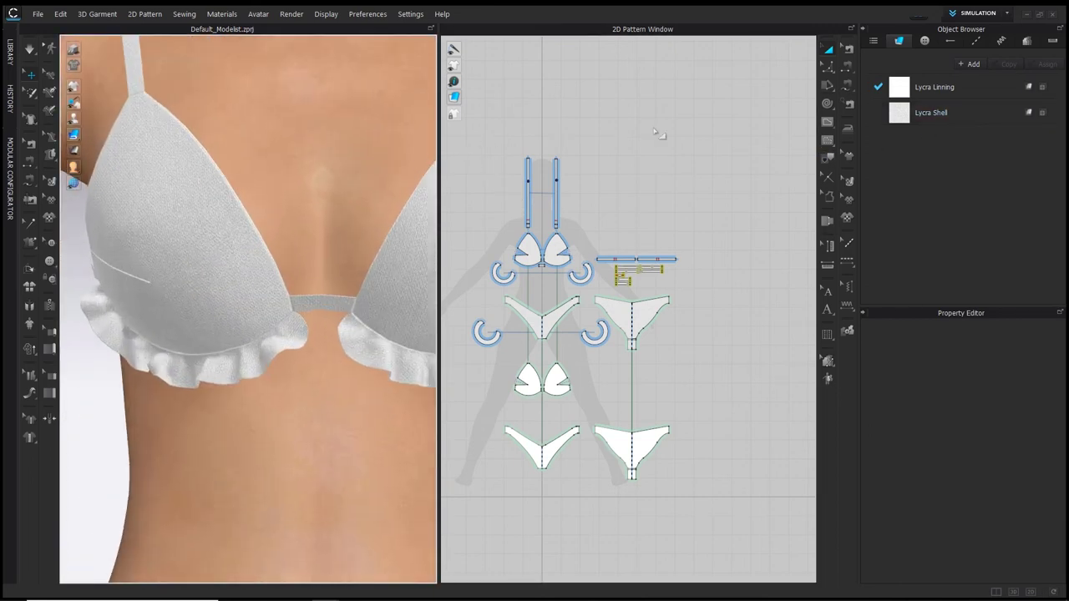
{"action": "left_click", "coordinate": [967, 114]}
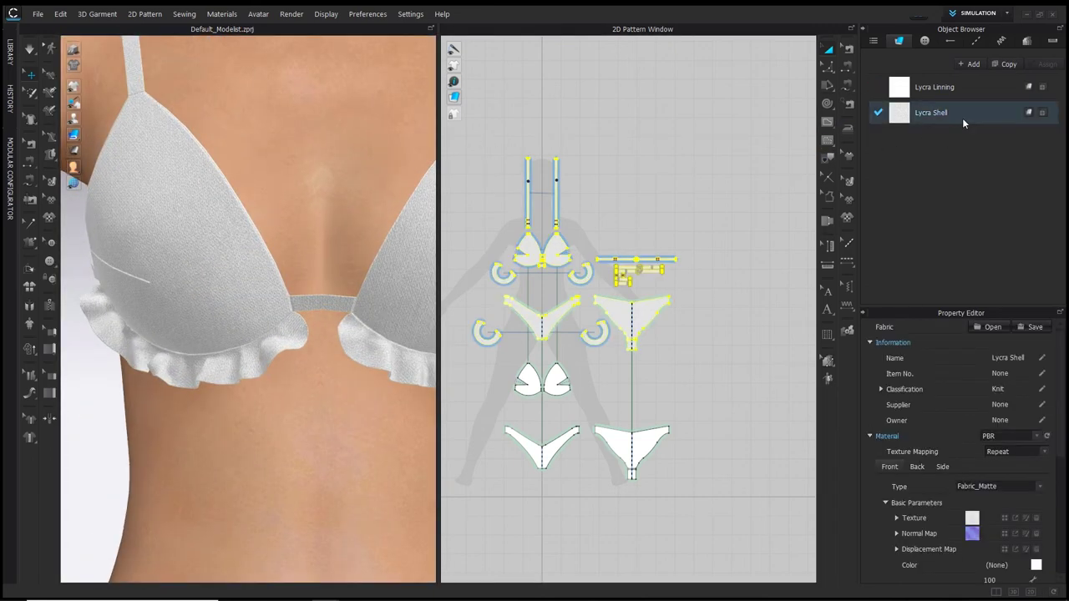
{"action": "left_click", "coordinate": [1025, 520]}
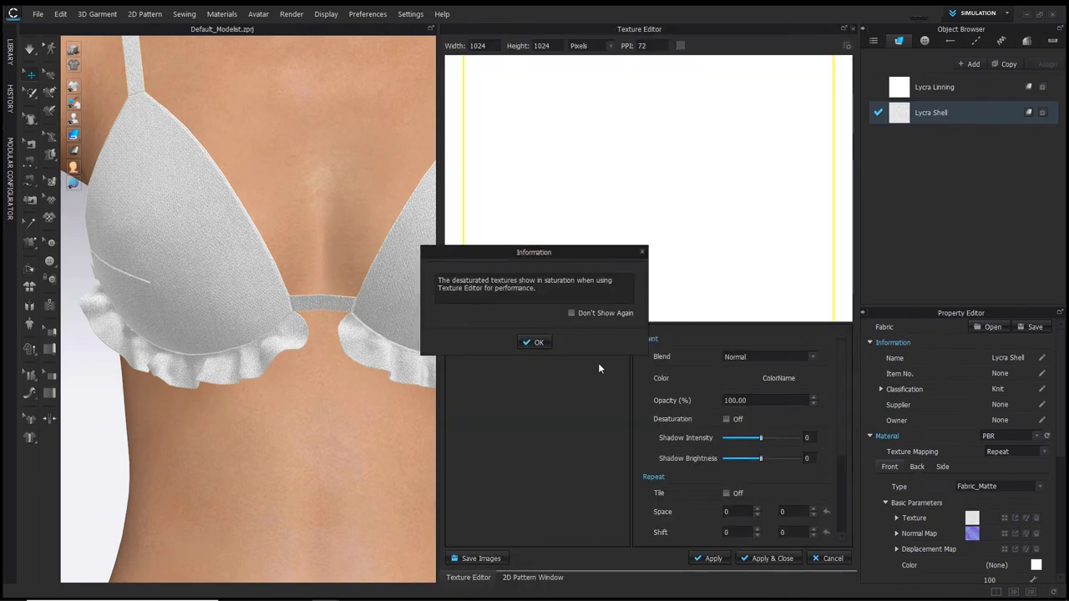
{"action": "left_click", "coordinate": [539, 343]}
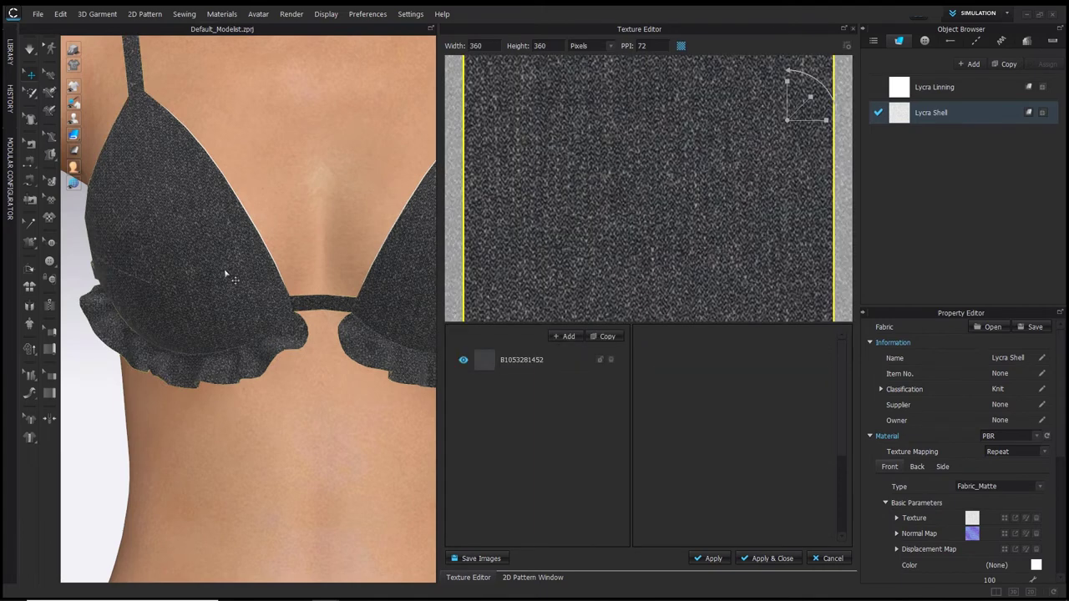
{"action": "left_click", "coordinate": [548, 360]}
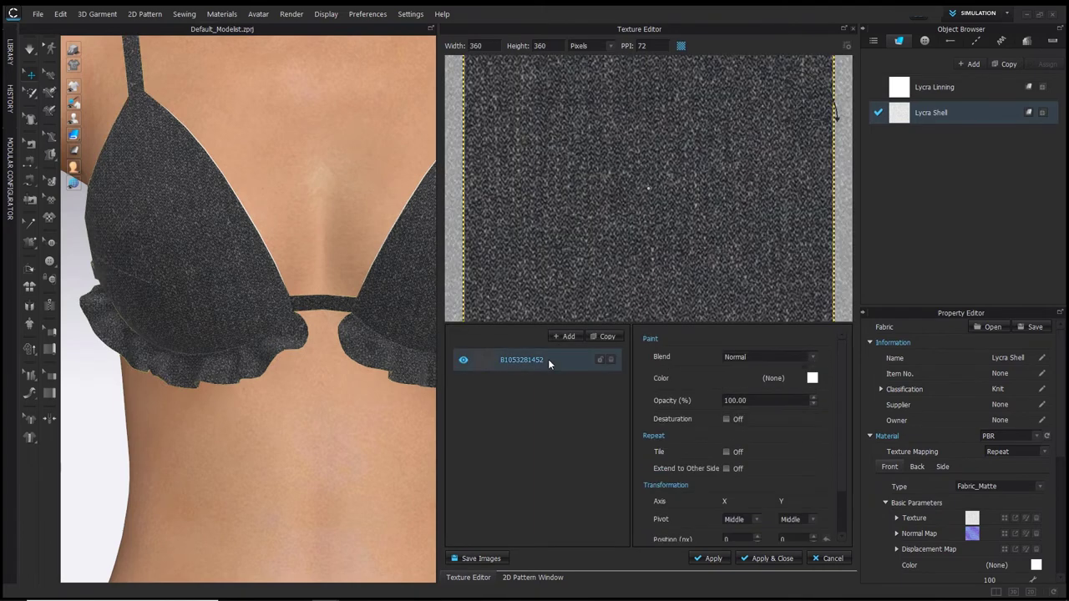
{"action": "left_click", "coordinate": [726, 419]}
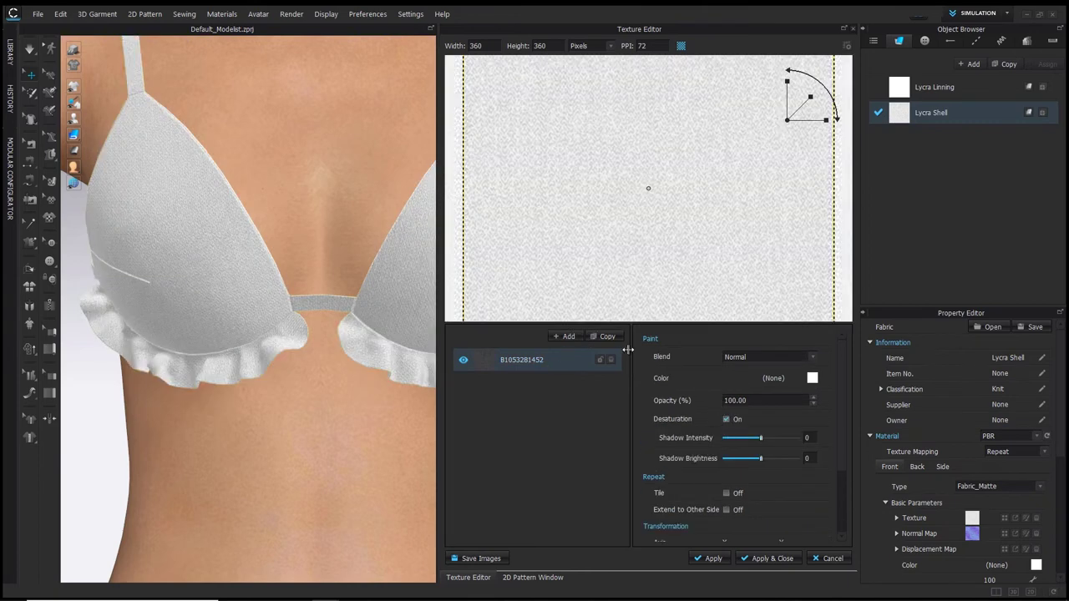
Add the leaf print image IMG_1124 from the Bikini Prints folder as a new texture layer
{"action": "left_click", "coordinate": [568, 336]}
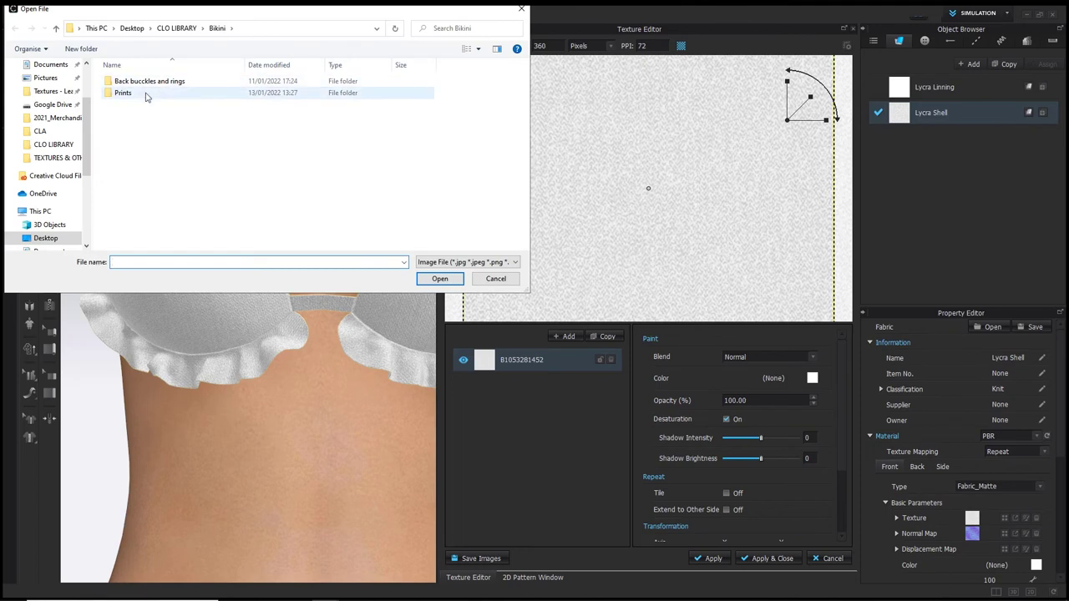
{"action": "double_click", "coordinate": [133, 92]}
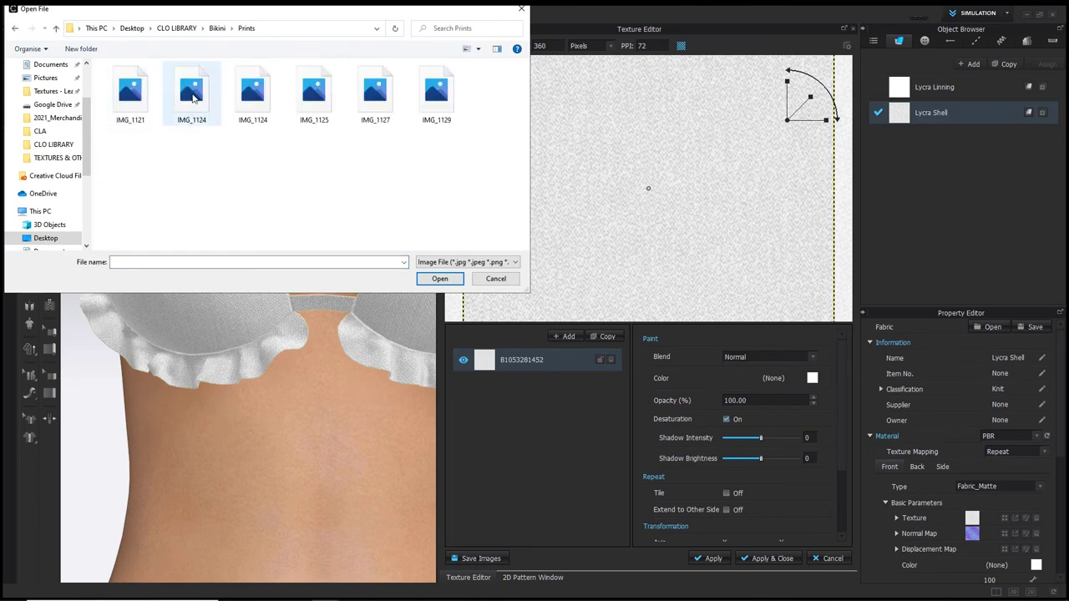
{"action": "left_click", "coordinate": [192, 92]}
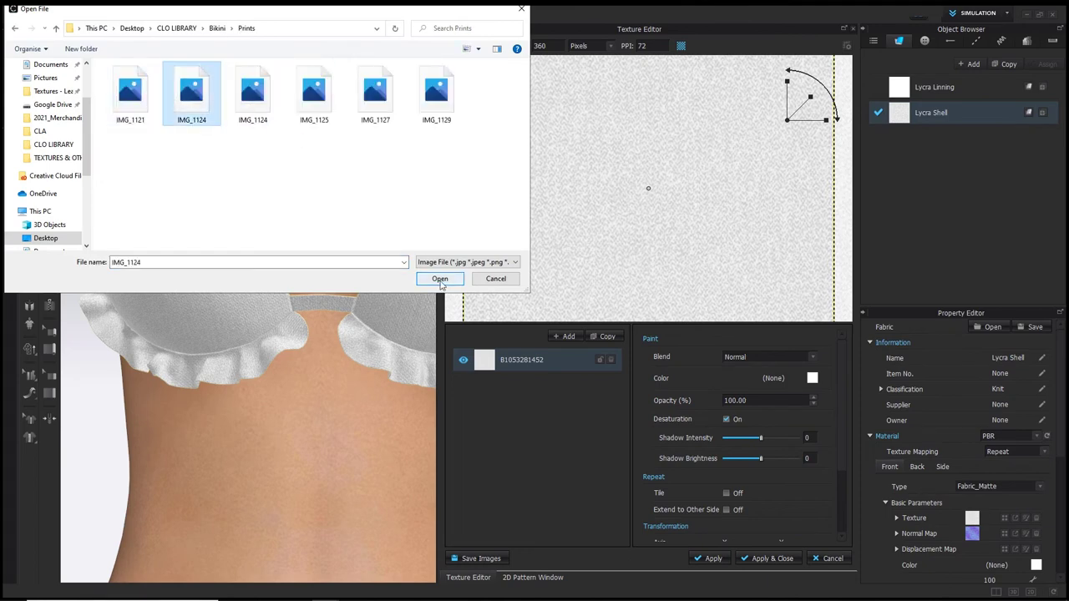
{"action": "left_click", "coordinate": [439, 278]}
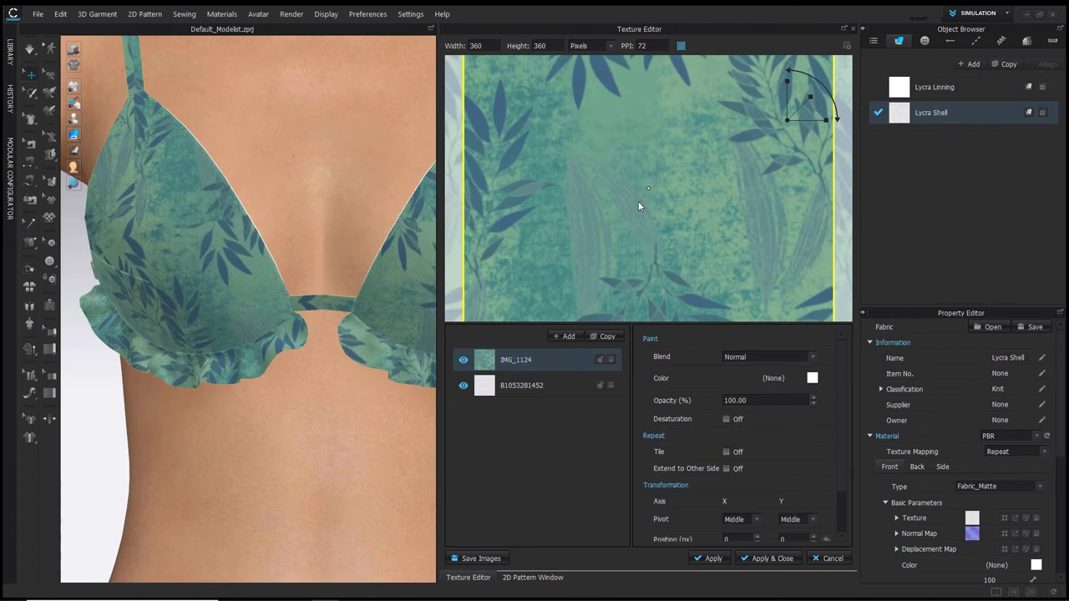
Set the texture canvas size to 500 by 500 pixels
{"action": "scroll", "coordinate": [638, 201], "scroll_direction": "down", "scroll_amount": 3}
{"action": "left_click", "coordinate": [561, 384]}
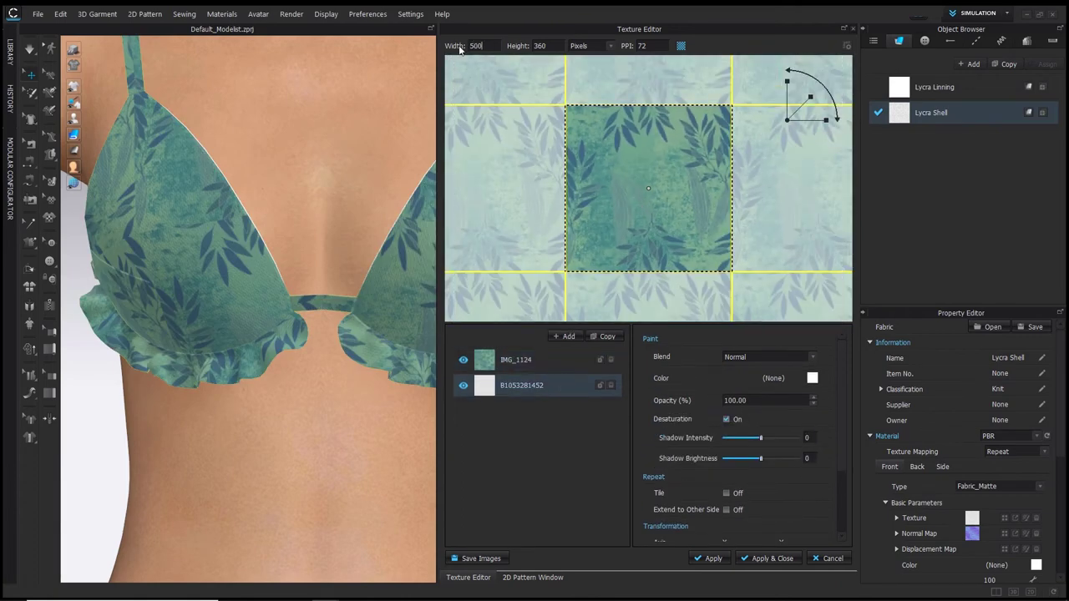
{"action": "type", "text": "360"}
{"action": "key", "text": "Return"}
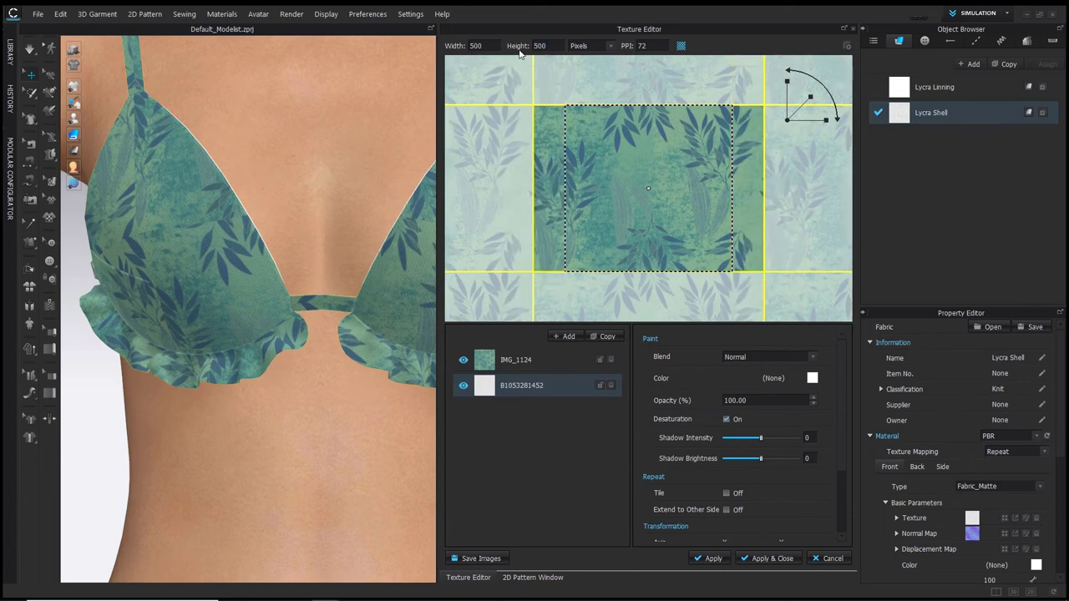
Scale the texture to fit the canvas width and move the IMG_1124 print layer up to a Y position of about 92 px
{"action": "double_click", "coordinate": [558, 387]}
{"action": "mouse_move", "coordinate": [809, 103]}
{"action": "left_mouse_down"}
{"action": "mouse_move", "coordinate": [816, 94]}
{"action": "mouse_move", "coordinate": [803, 112]}
{"action": "left_mouse_up"}
{"action": "left_click", "coordinate": [569, 353]}
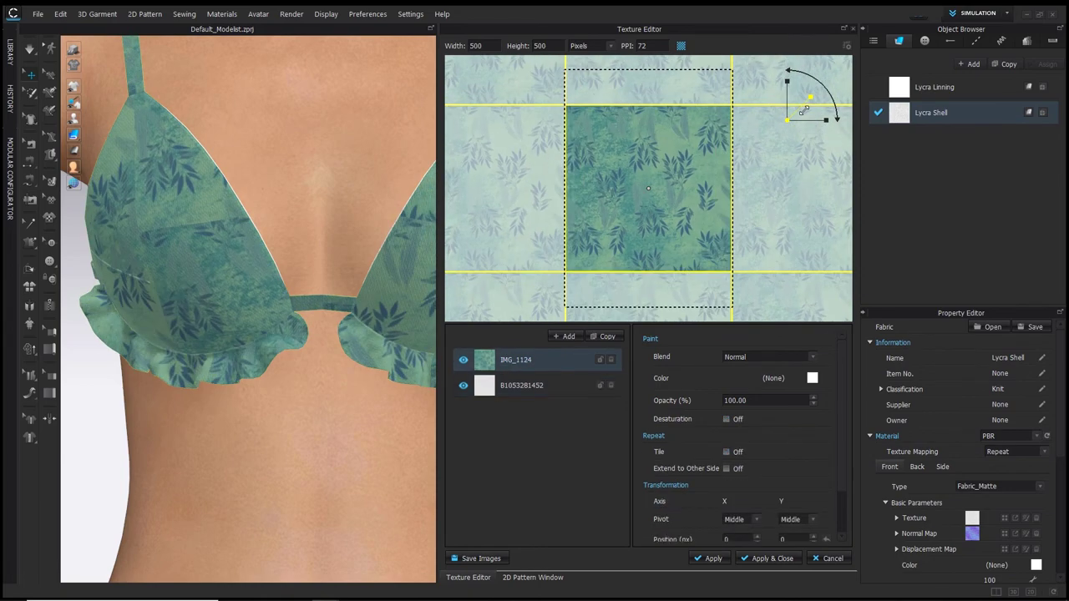
{"action": "left_click_drag", "start_coordinate": [655, 205], "coordinate": [654, 179]}
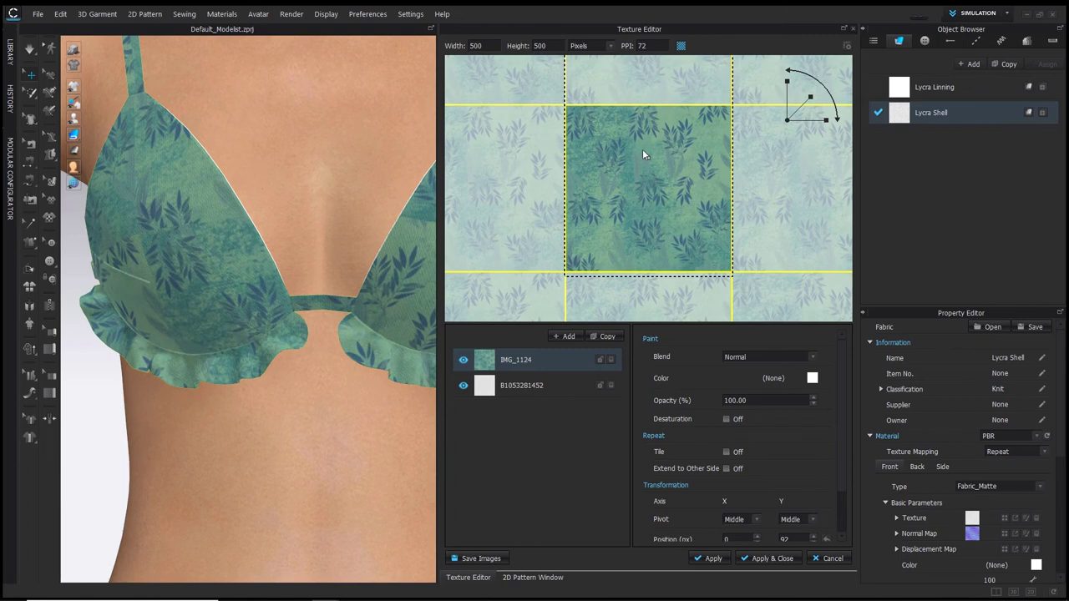
Try the Difference blend mode on the IMG_1124 layer, choose Negation instead, and apply the edited texture
{"action": "left_click", "coordinate": [813, 357]}
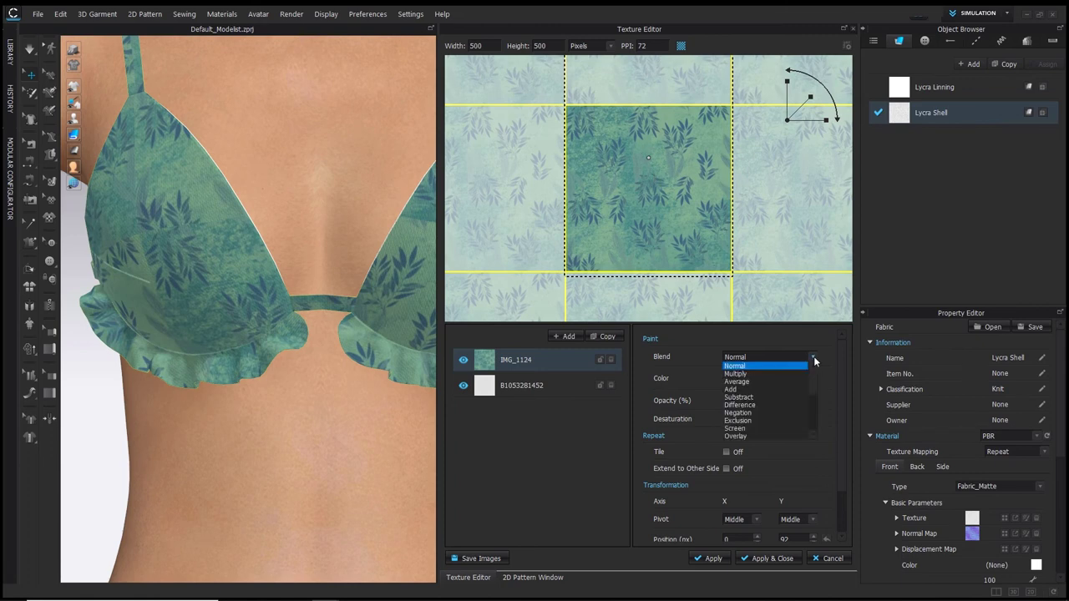
{"action": "left_click", "coordinate": [776, 404]}
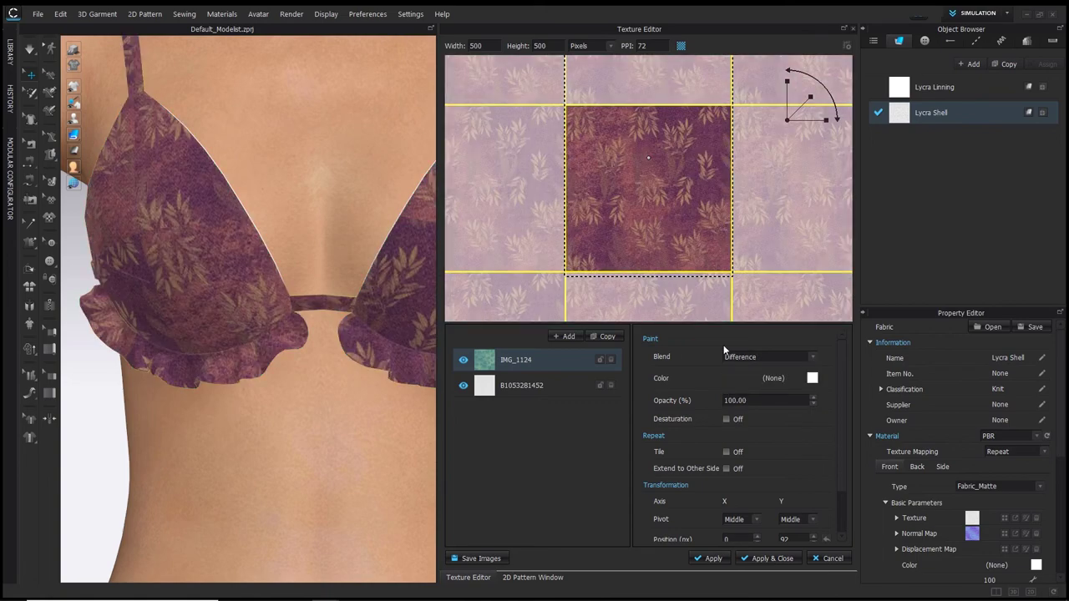
{"action": "left_click", "coordinate": [814, 357]}
{"action": "left_click", "coordinate": [770, 413]}
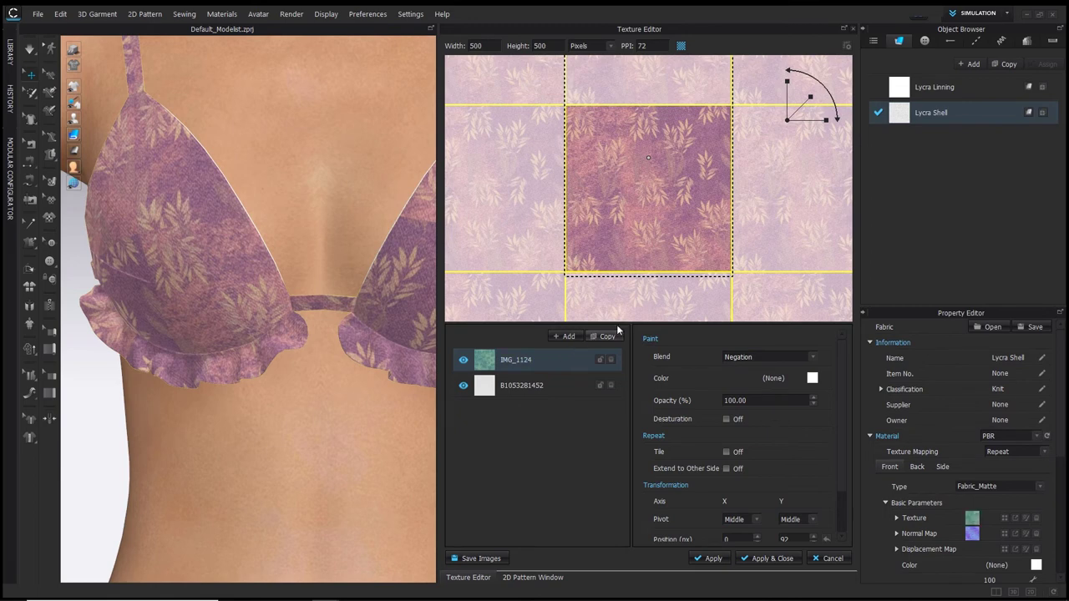
{"action": "left_click", "coordinate": [772, 559]}
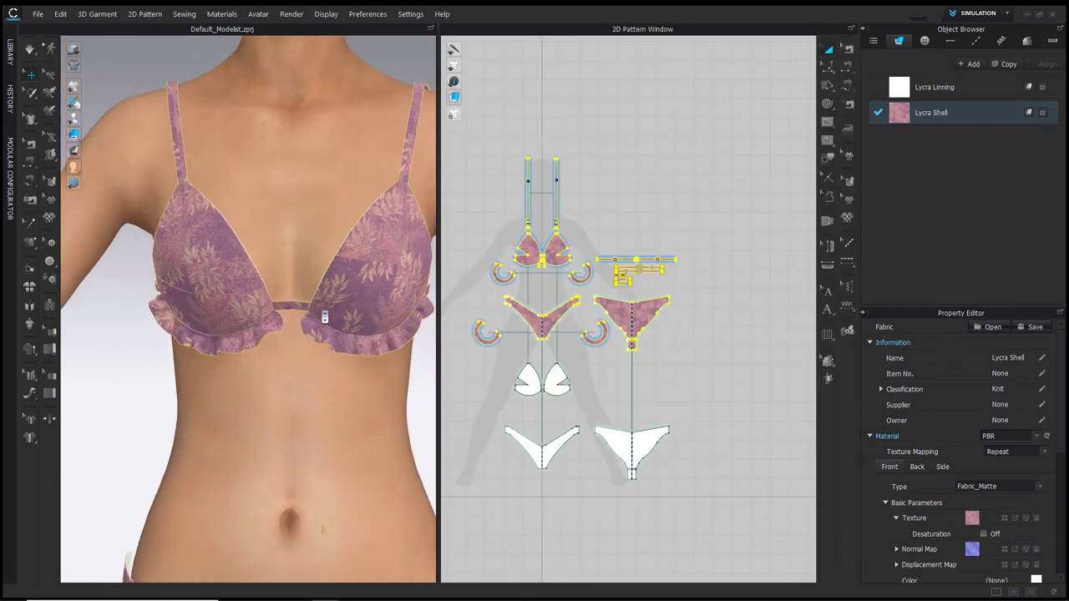
Examine the print on the bra cup, panty front and panty back, viewing the avatar from the front and back
{"action": "left_click", "coordinate": [241, 312]}
{"action": "scroll", "coordinate": [243, 309], "scroll_direction": "down", "scroll_amount": 3}
{"action": "left_click", "coordinate": [368, 248]}
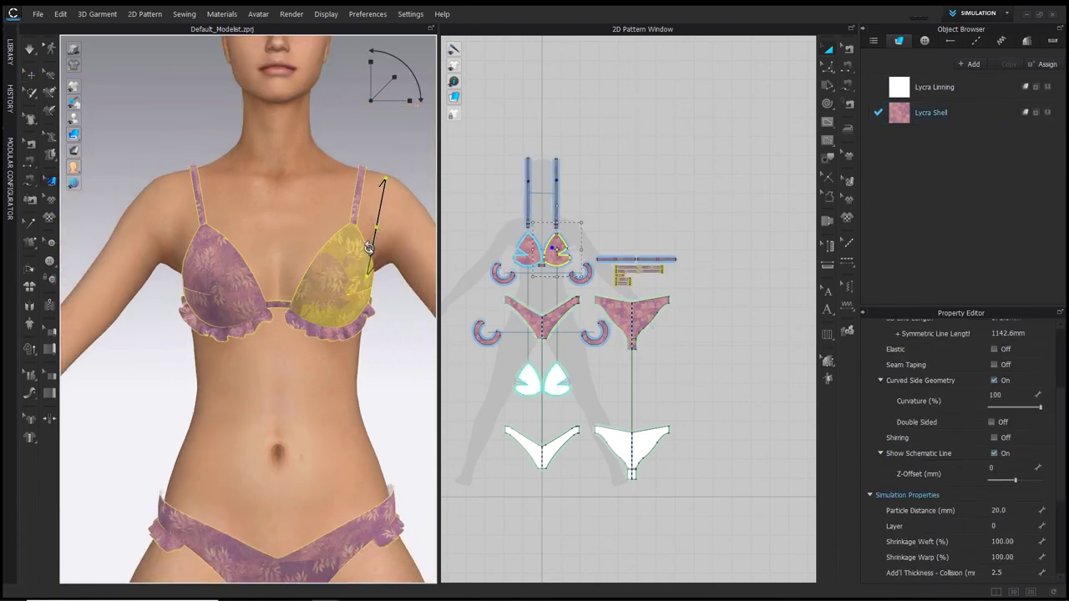
{"action": "scroll", "coordinate": [368, 248], "scroll_direction": "down", "scroll_amount": 3}
{"action": "left_click", "coordinate": [305, 455]}
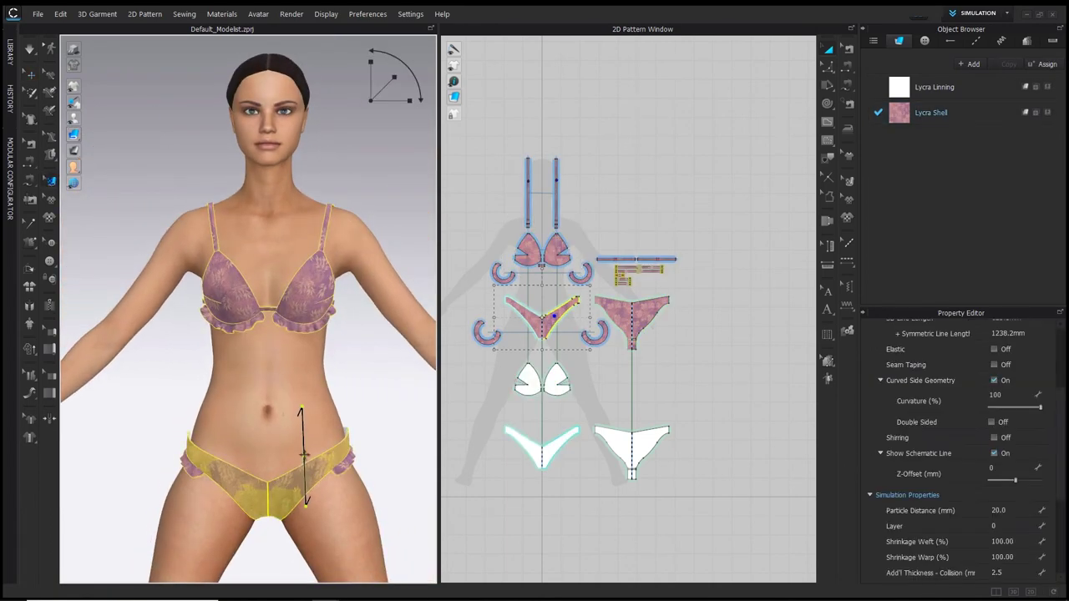
{"action": "left_click", "coordinate": [384, 427]}
{"action": "right_click_drag", "start_coordinate": [384, 426], "coordinate": [299, 492]}
{"action": "left_click", "coordinate": [354, 487]}
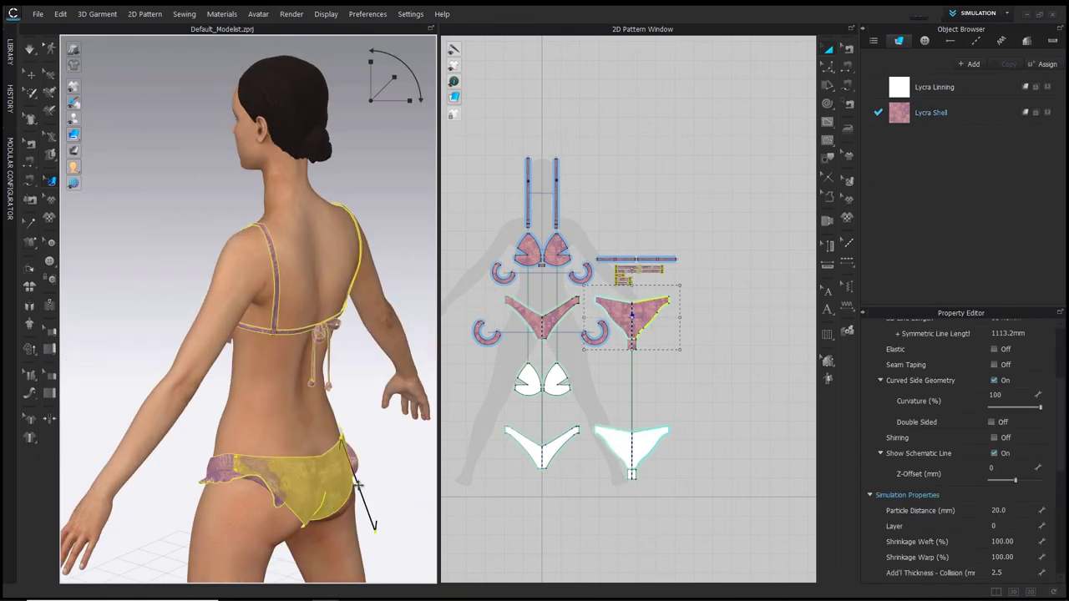
{"action": "left_click", "coordinate": [313, 447]}
{"action": "right_click_drag", "start_coordinate": [313, 448], "coordinate": [540, 418]}
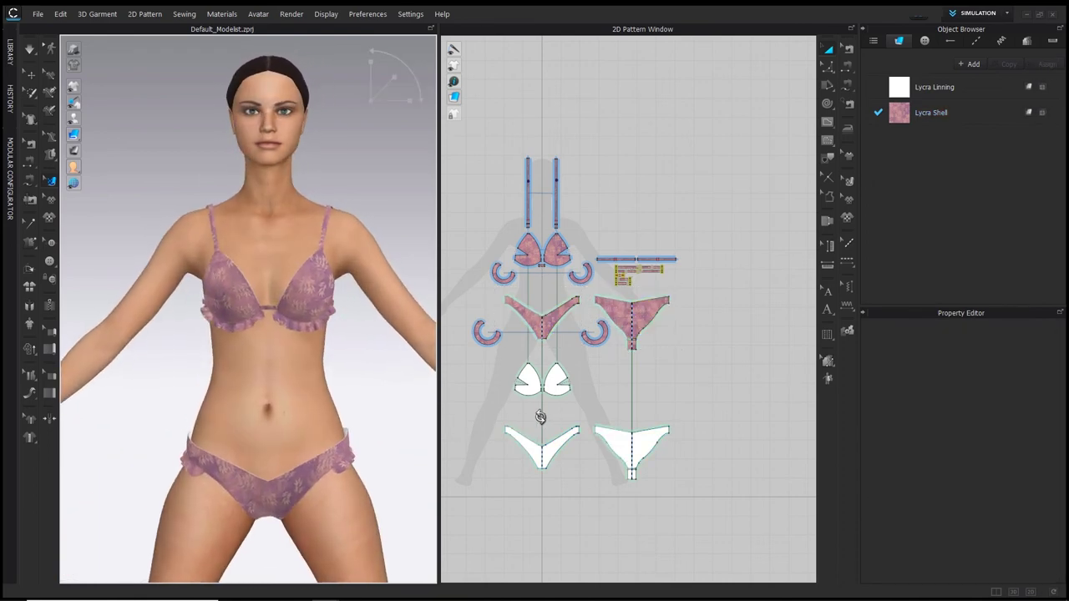
Hide the avatar and set the Lycra Linning color to the pink #C496A0 sampled from the printed bra cup
{"action": "key", "text": "shift+a"}
{"action": "left_click", "coordinate": [969, 87]}
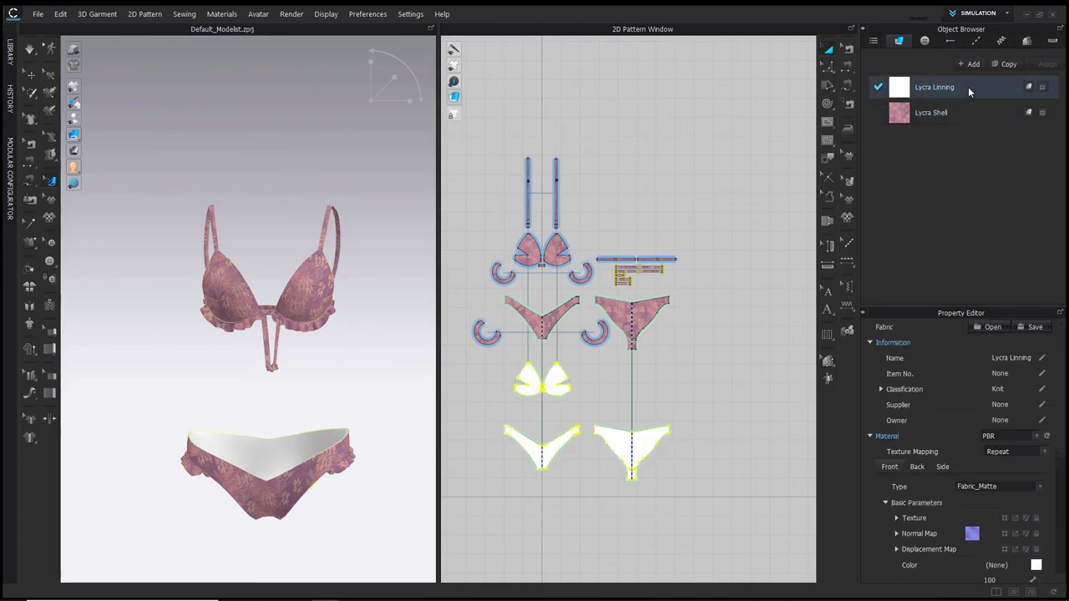
{"action": "left_click", "coordinate": [1036, 565]}
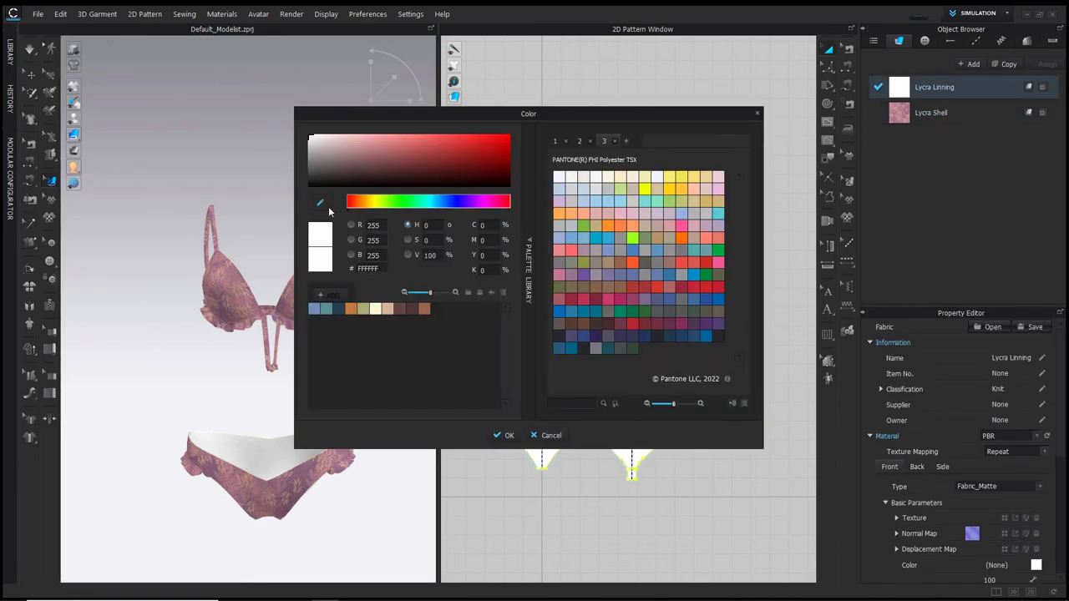
{"action": "left_click", "coordinate": [320, 203]}
{"action": "left_click", "coordinate": [232, 273]}
{"action": "left_click", "coordinate": [356, 147]}
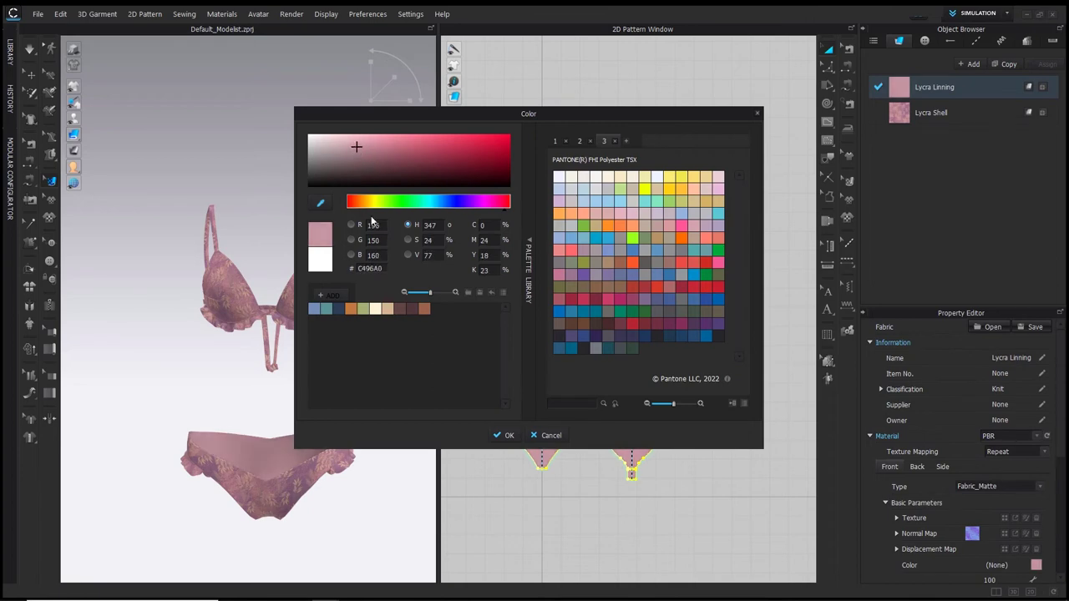
{"action": "left_click", "coordinate": [501, 436]}
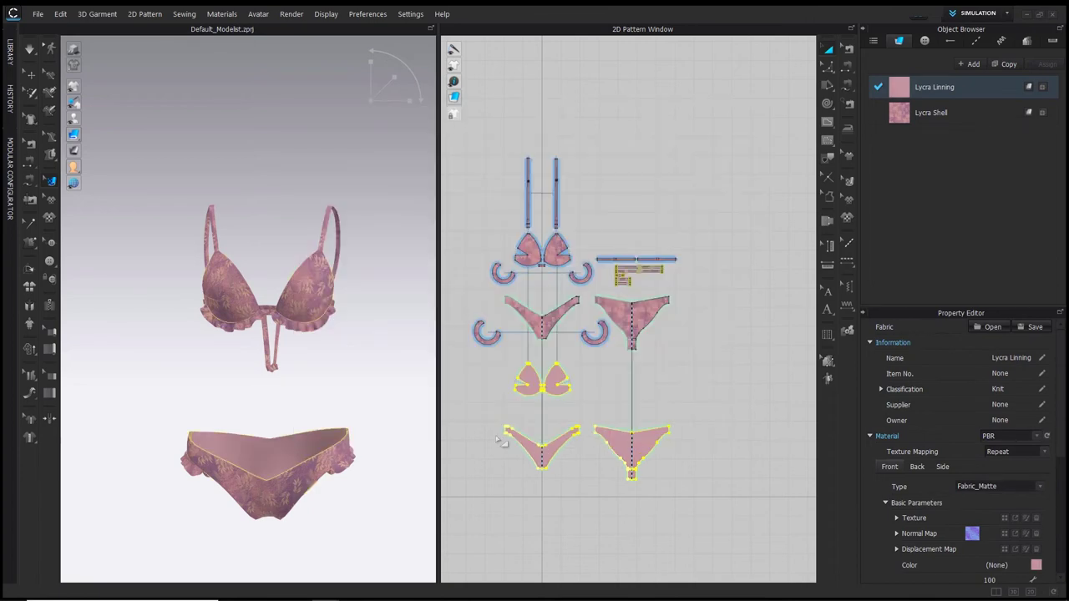
Set the rendering thickness of the outer straps, cups, back band, panty front, panty back and gusset patterns to 1.0 mm
{"action": "scroll", "coordinate": [401, 307], "scroll_direction": "up", "scroll_amount": 4}
{"action": "right_click_drag", "start_coordinate": [401, 306], "coordinate": [293, 311]}
{"action": "scroll", "coordinate": [310, 274], "scroll_direction": "up", "scroll_amount": 4}
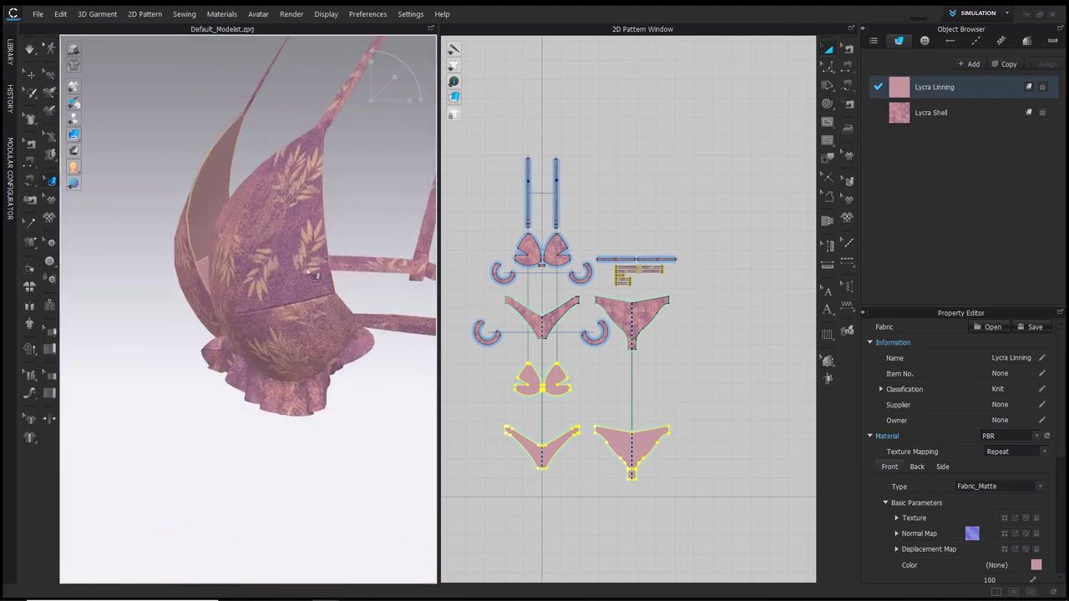
{"action": "middle_click_drag", "start_coordinate": [310, 275], "coordinate": [221, 410]}
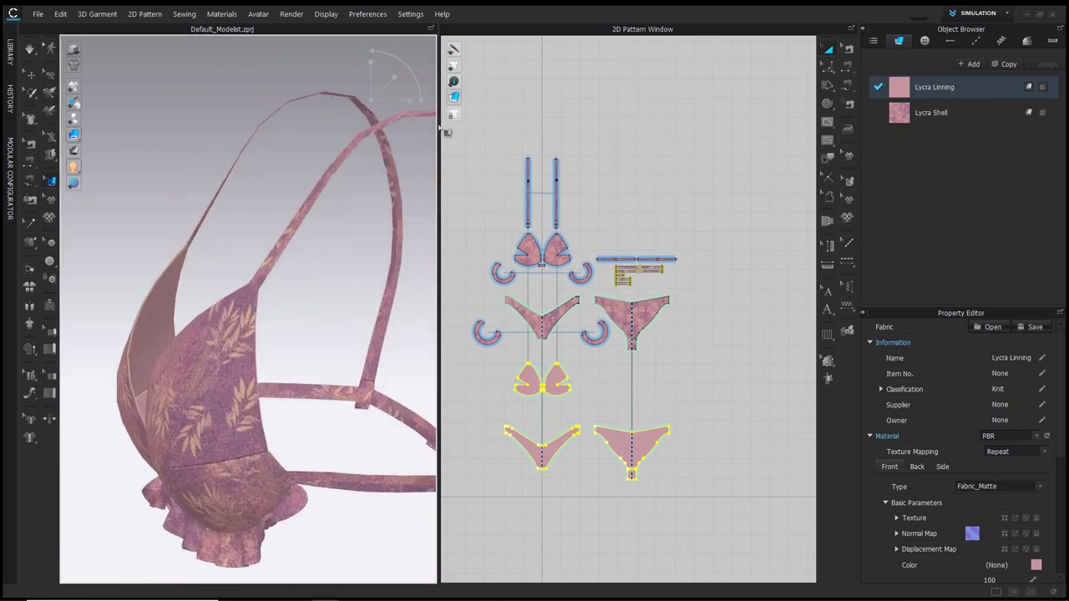
{"action": "left_click", "coordinate": [538, 167]}
{"action": "left_click", "coordinate": [557, 179], "text": "shift"}
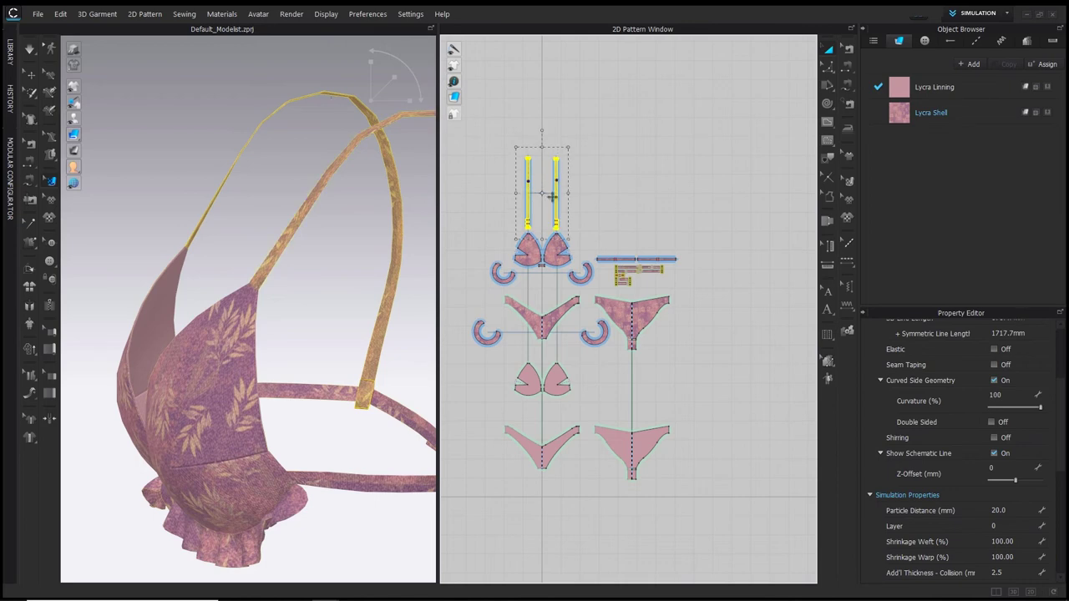
{"action": "left_click", "coordinate": [528, 249], "text": "shift"}
{"action": "left_click", "coordinate": [553, 255], "text": "shift"}
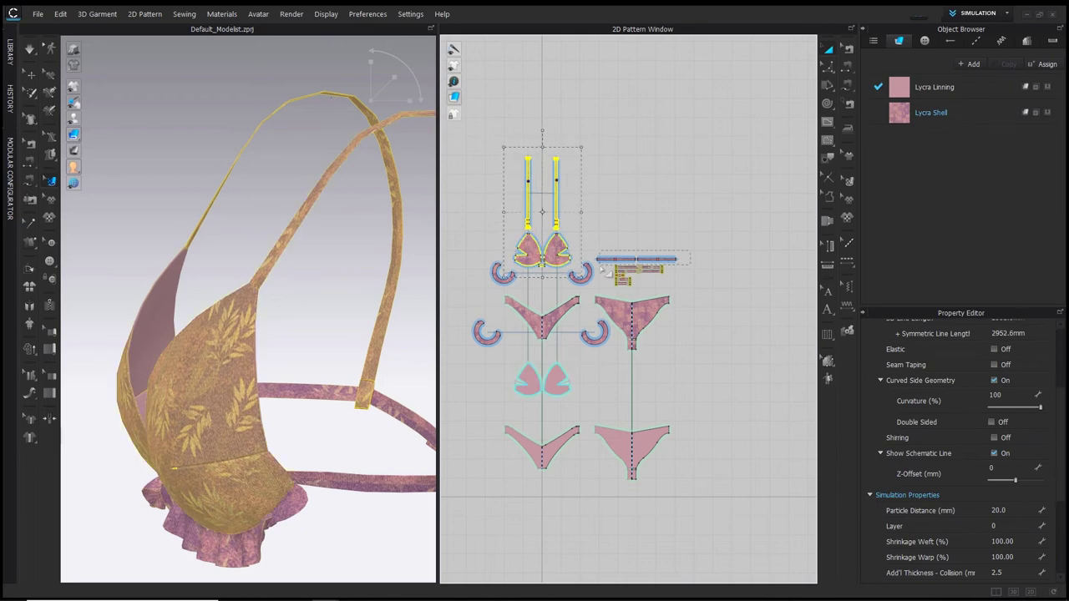
{"action": "left_click", "coordinate": [603, 261], "text": "shift"}
{"action": "left_click", "coordinate": [561, 314], "text": "shift"}
{"action": "left_click", "coordinate": [612, 307], "text": "shift"}
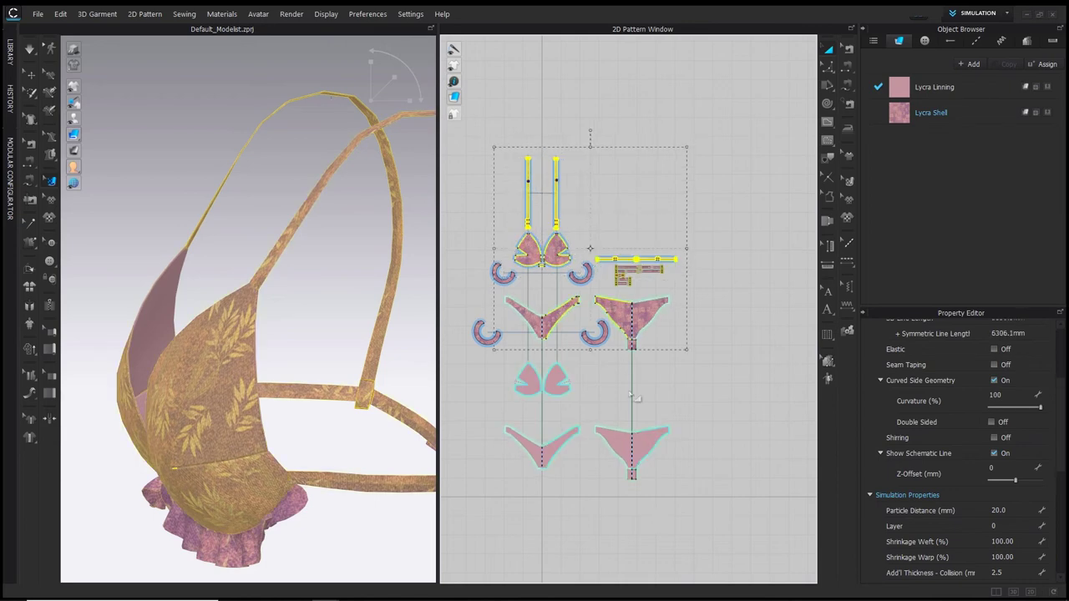
{"action": "scroll", "coordinate": [632, 343], "scroll_direction": "up", "scroll_amount": 3}
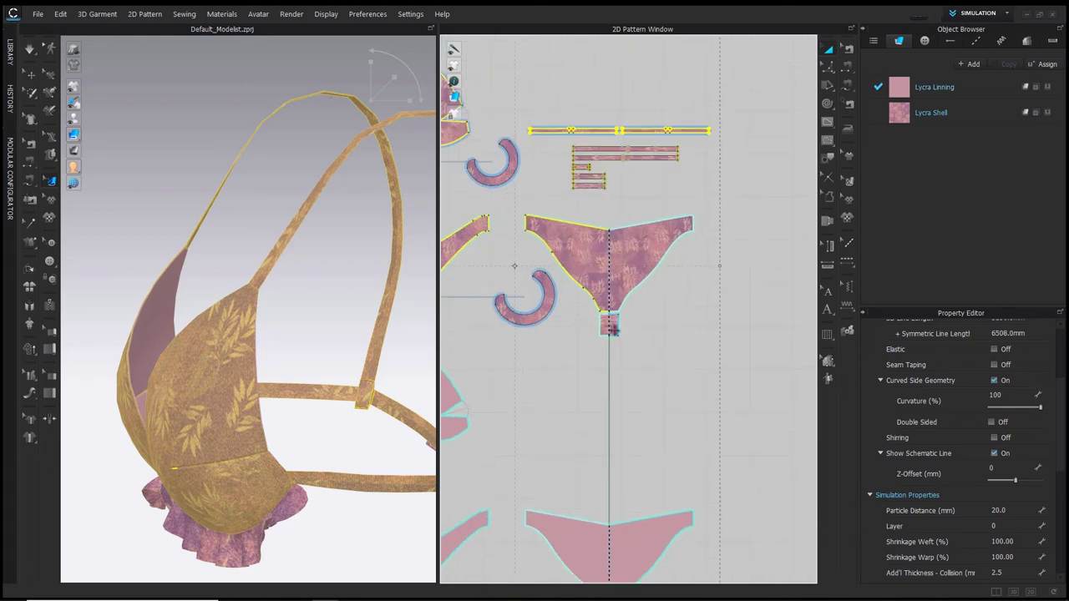
{"action": "scroll", "coordinate": [968, 475], "scroll_direction": "down", "scroll_amount": 3}
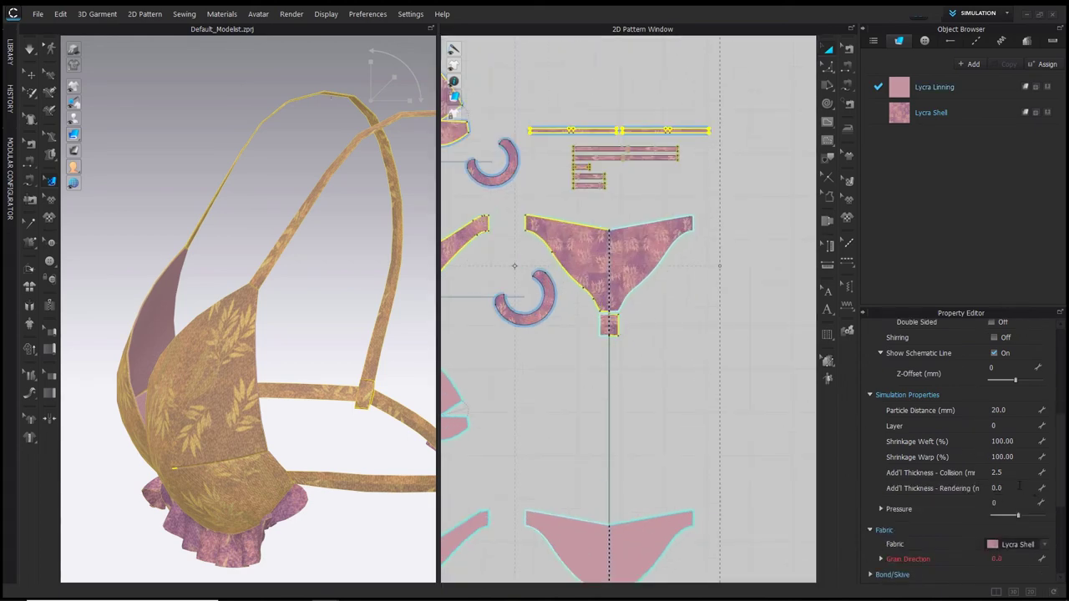
{"action": "left_click", "coordinate": [1020, 486]}
{"action": "type", "text": "1"}
{"action": "key", "text": "Return"}
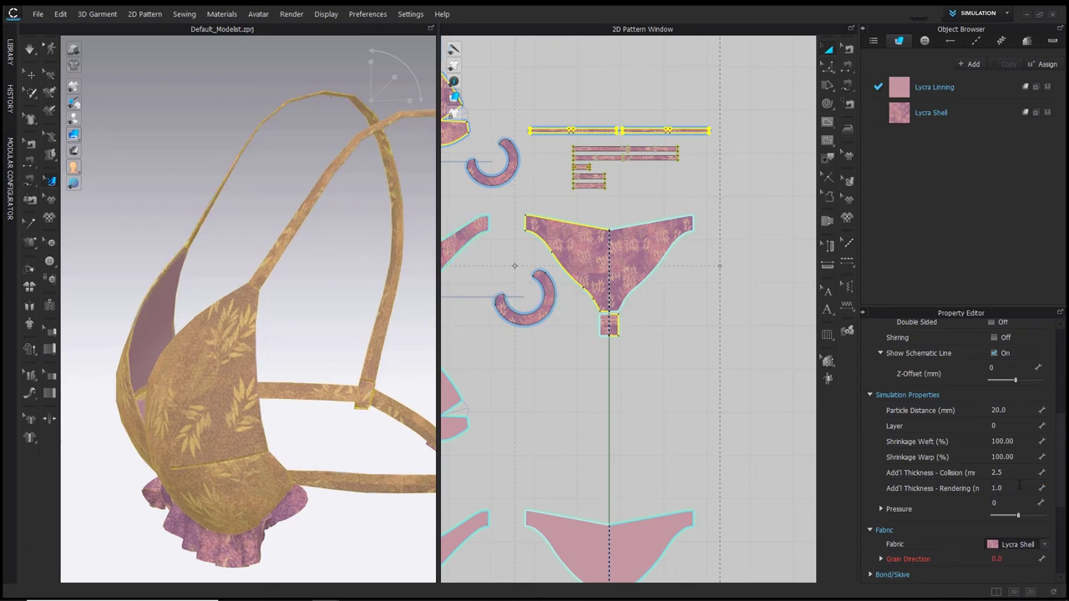
{"action": "left_click", "coordinate": [698, 403]}
Set the particle distance of the straps, cups, back band, panty and lining patterns to 10 mm, leaving the ruffles out
{"action": "scroll", "coordinate": [699, 403], "scroll_direction": "down", "scroll_amount": 6}
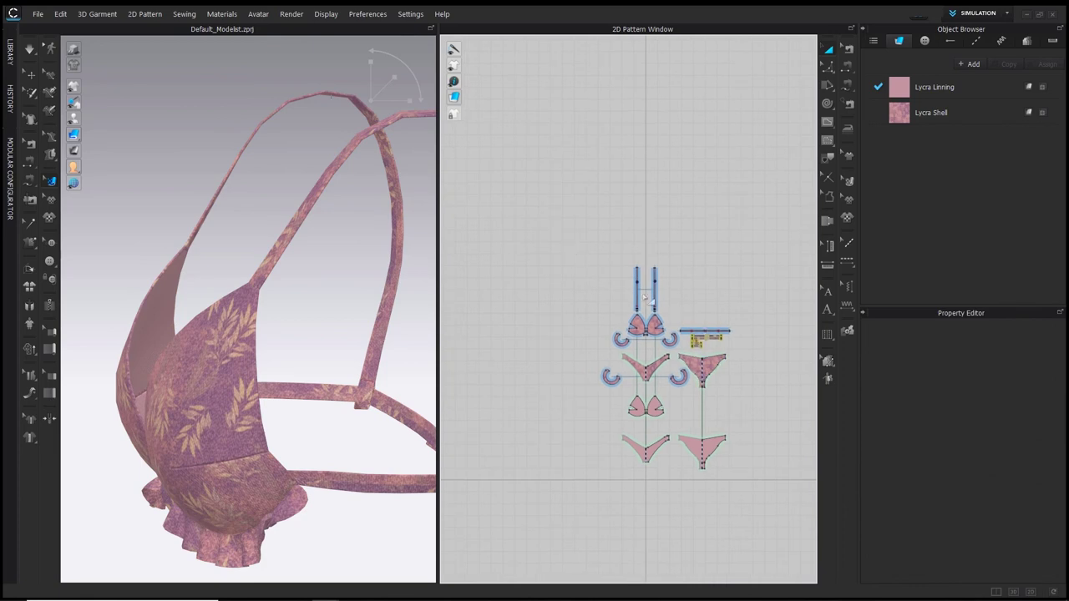
{"action": "left_click_drag", "start_coordinate": [608, 254], "coordinate": [734, 462]}
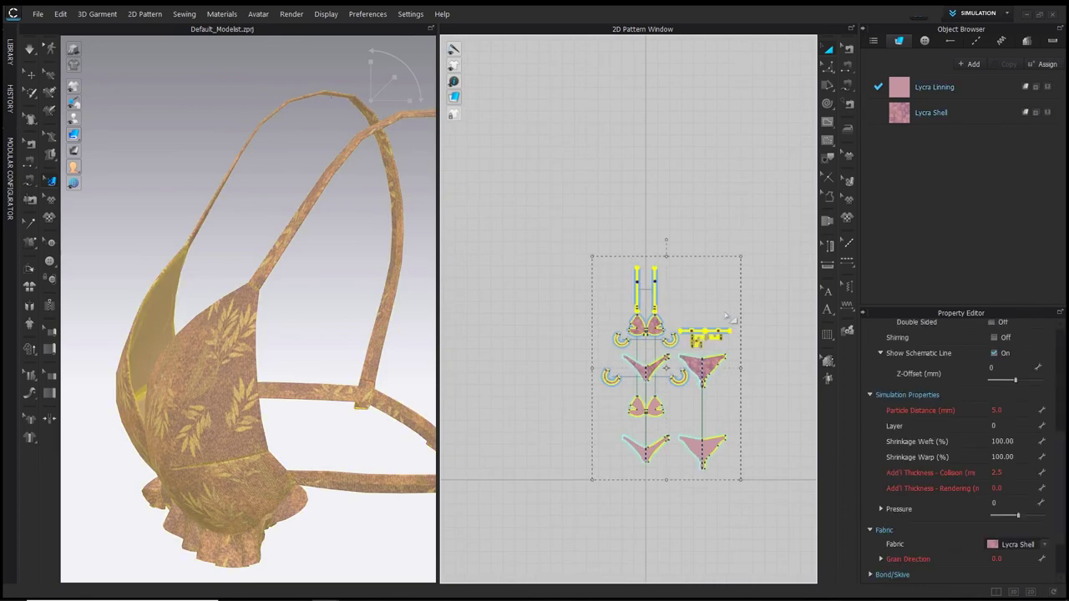
{"action": "scroll", "coordinate": [742, 393], "scroll_direction": "up", "scroll_amount": 4}
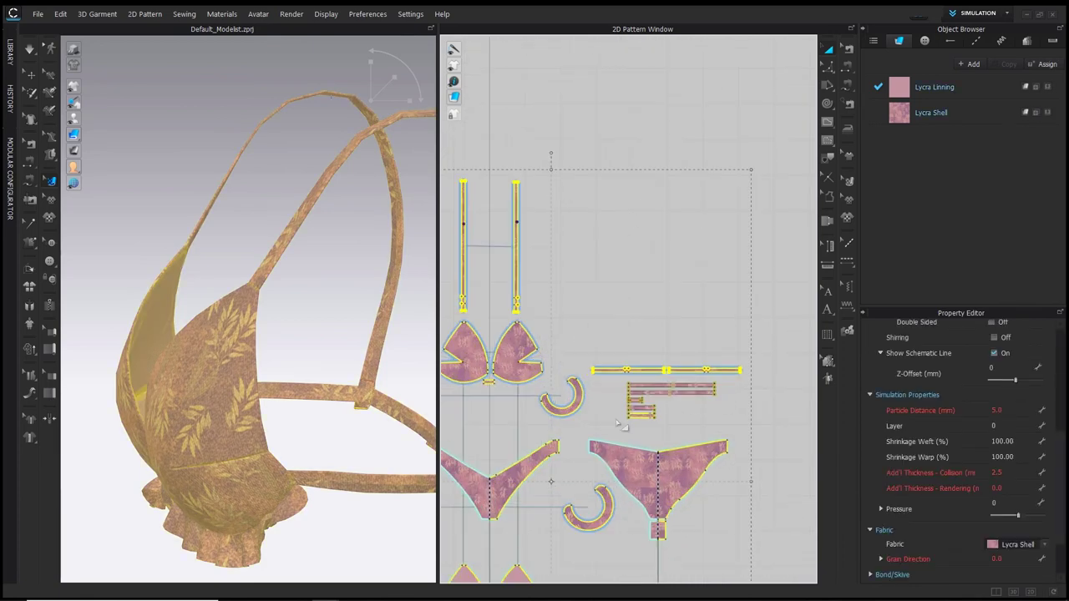
{"action": "scroll", "coordinate": [596, 449], "scroll_direction": "down", "scroll_amount": 2}
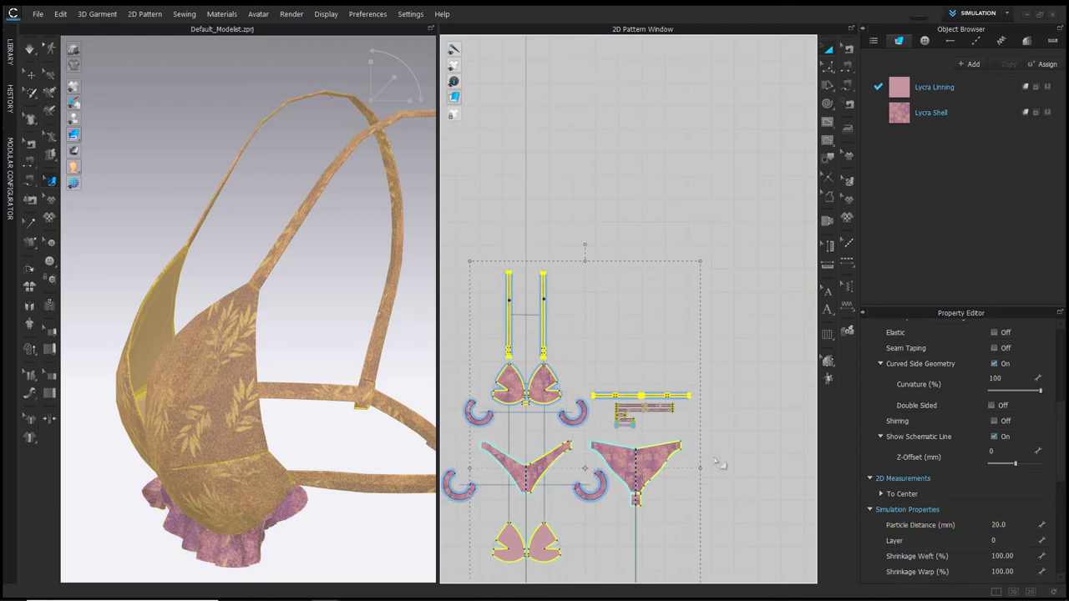
{"action": "left_click", "coordinate": [1002, 524]}
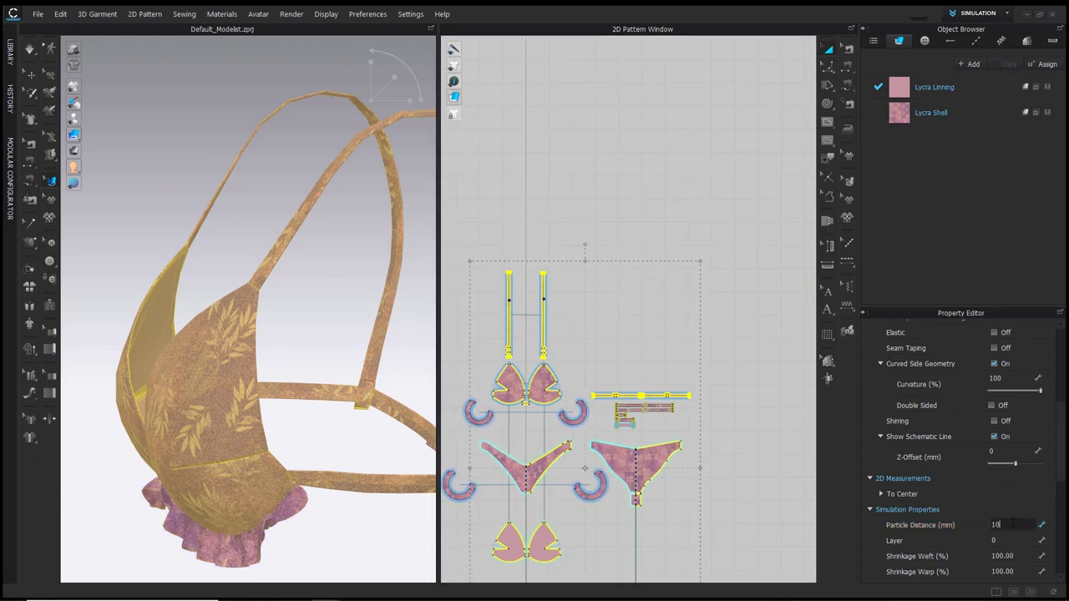
{"action": "key", "text": "Return"}
{"action": "left_click", "coordinate": [482, 309]}
Examine the cup lining, the ribbon tie and the panty from the back of the bikini
{"action": "scroll", "coordinate": [424, 348], "scroll_direction": "down", "scroll_amount": 3}
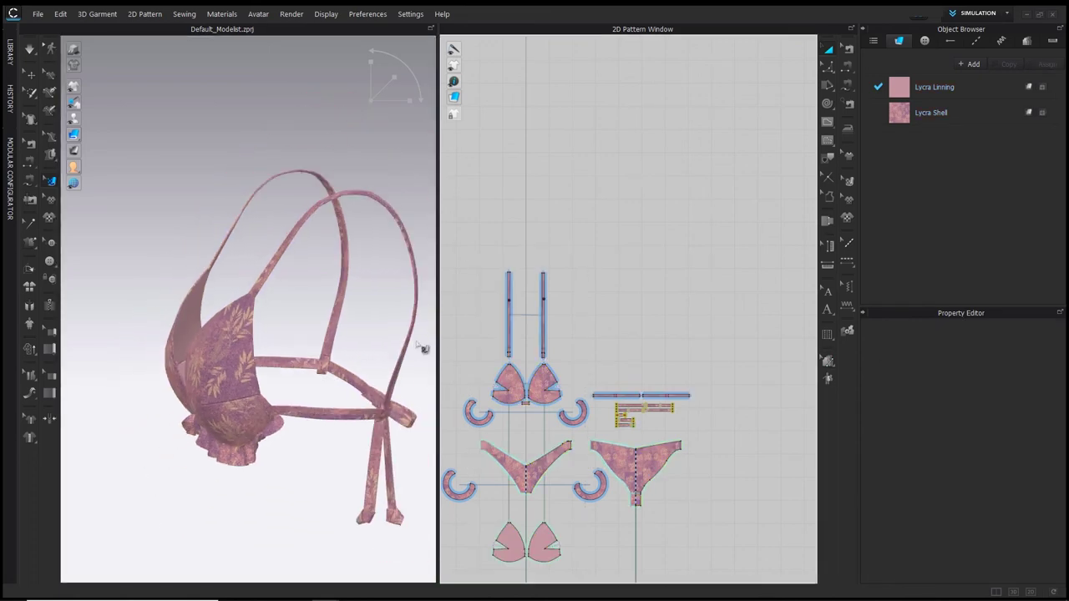
{"action": "right_click_drag", "start_coordinate": [425, 349], "coordinate": [342, 317]}
{"action": "scroll", "coordinate": [565, 220], "scroll_direction": "down", "scroll_amount": 4}
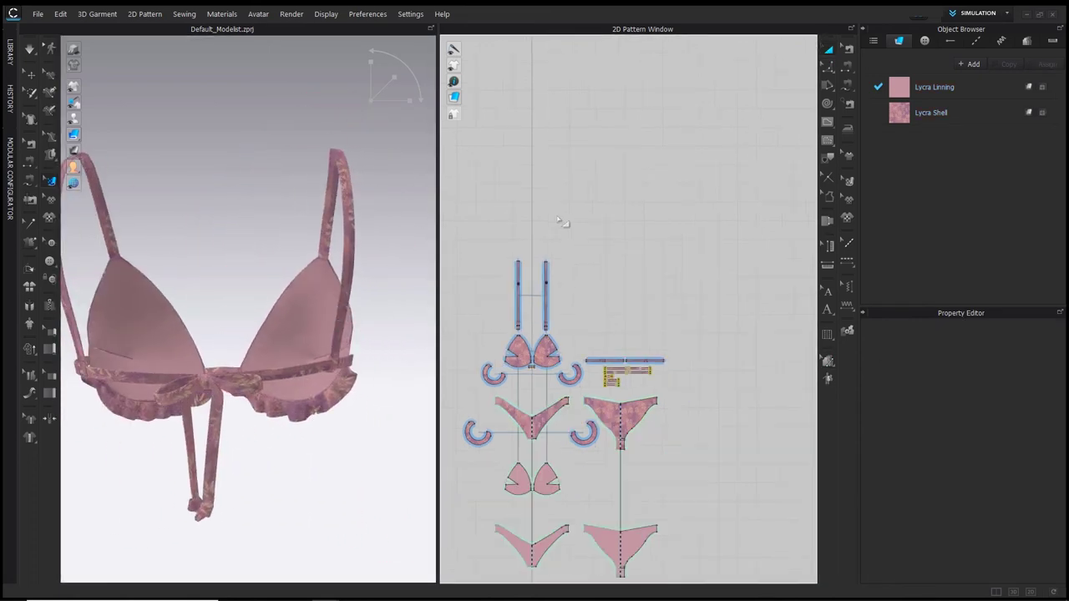
{"action": "scroll", "coordinate": [352, 335], "scroll_direction": "down", "scroll_amount": 2}
{"action": "middle_click_drag", "start_coordinate": [352, 334], "coordinate": [381, 232]}
{"action": "left_click_drag", "start_coordinate": [312, 496], "coordinate": [346, 526]}
{"action": "left_click", "coordinate": [363, 448]}
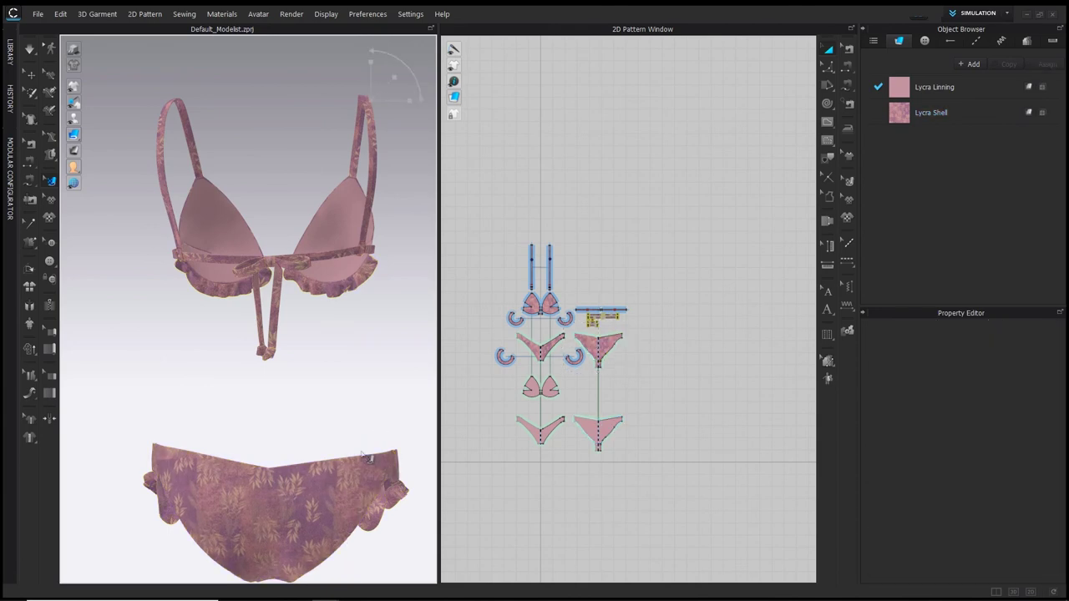
{"action": "left_click_drag", "start_coordinate": [342, 479], "coordinate": [272, 468]}
{"action": "left_click", "coordinate": [303, 427]}
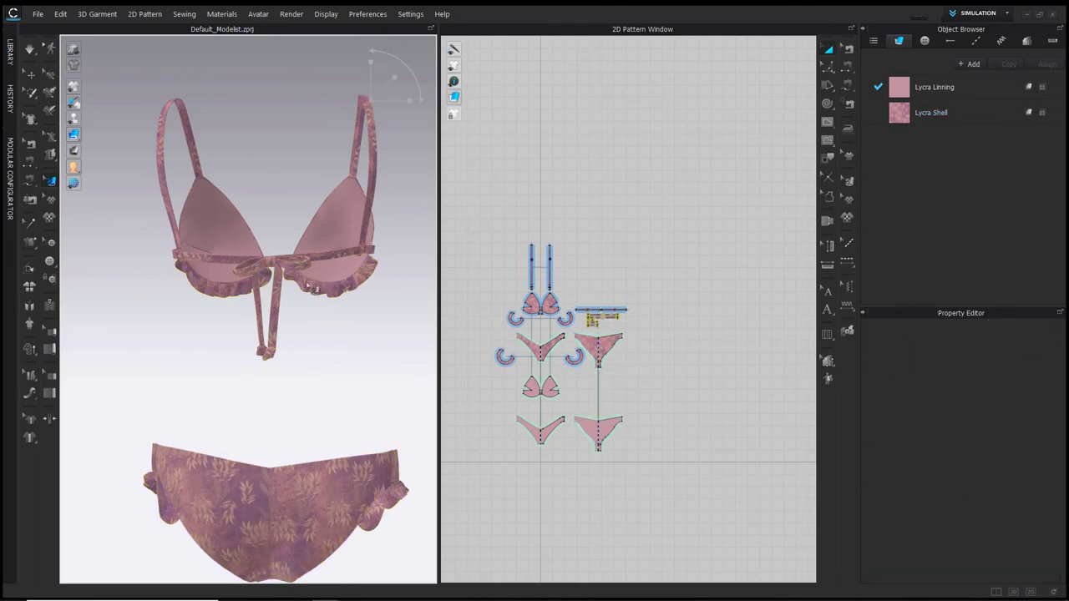
Check the ribbon bow patterns and simulate the bikini so the bow settles at the back
{"action": "scroll", "coordinate": [650, 306], "scroll_direction": "up", "scroll_amount": 5}
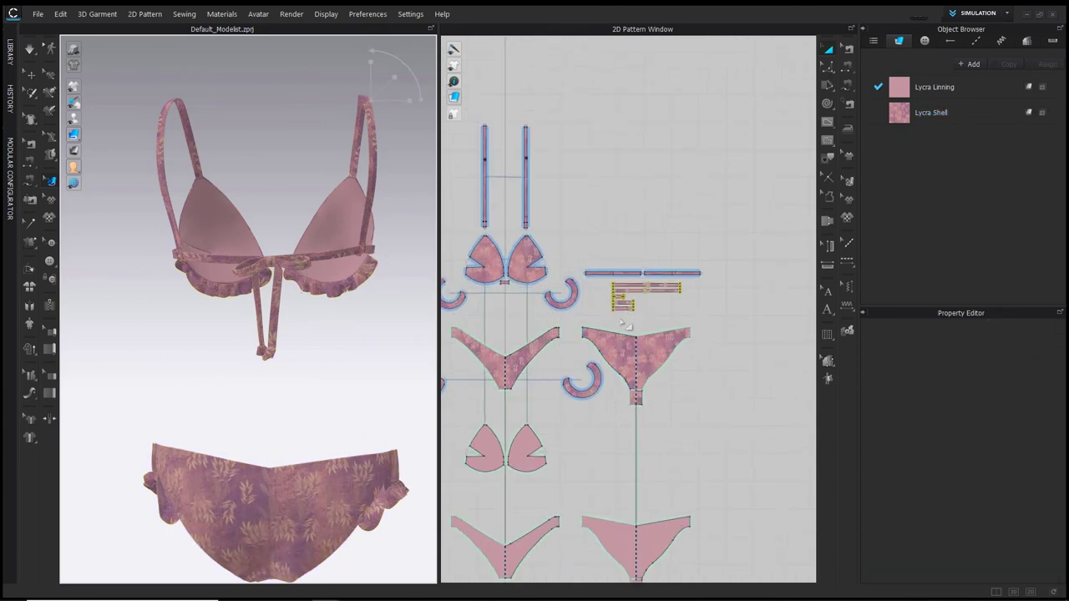
{"action": "left_click_drag", "start_coordinate": [691, 283], "coordinate": [691, 282]}
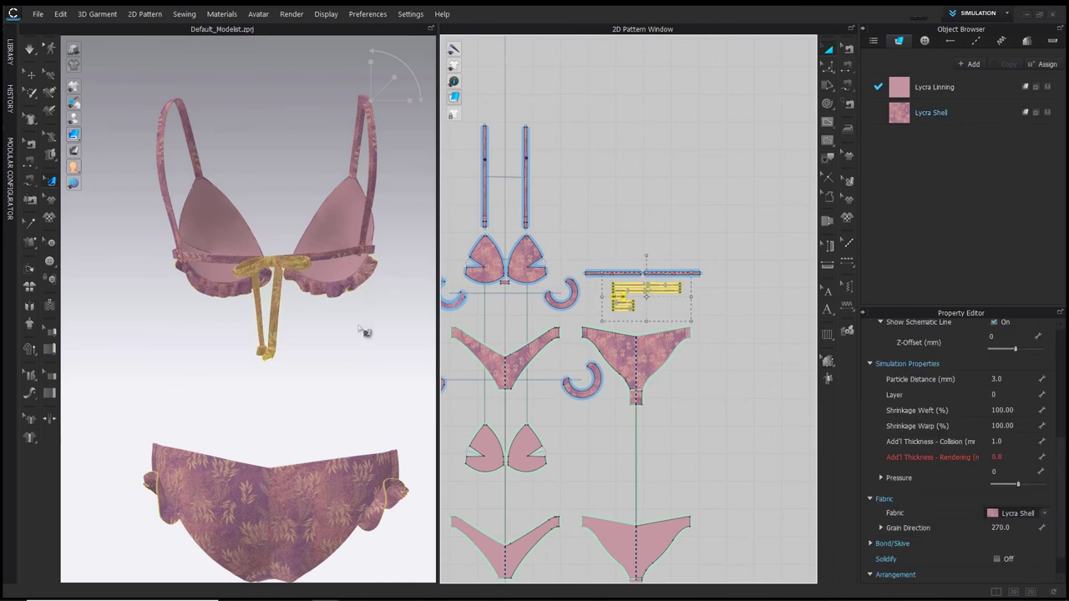
{"action": "left_click", "coordinate": [361, 326]}
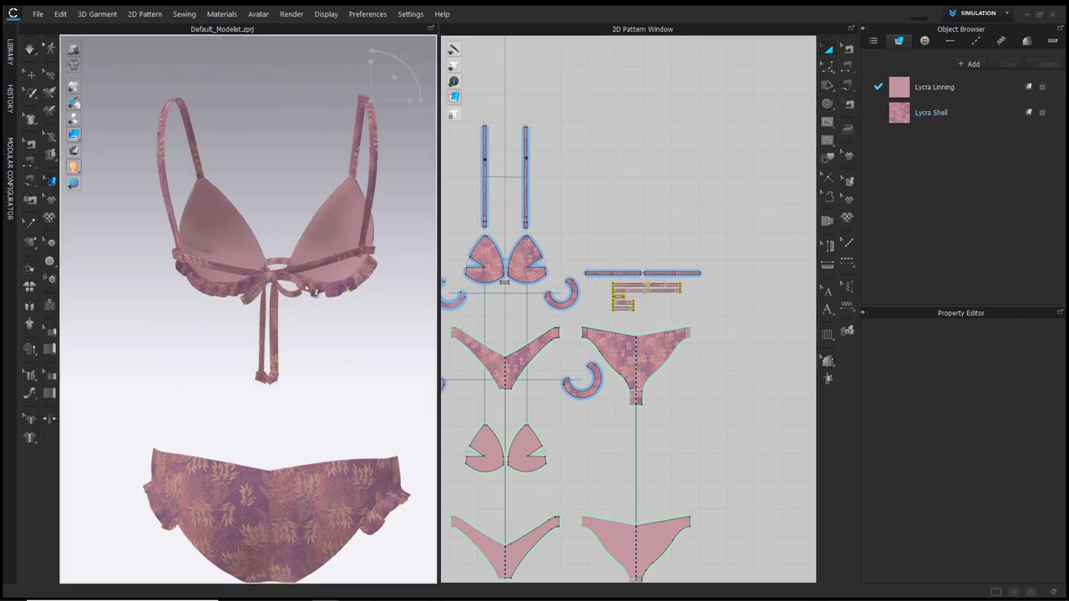
{"action": "mouse_move", "coordinate": [312, 320]}
{"action": "right_mouse_down"}
{"action": "mouse_move", "coordinate": [358, 312]}
{"action": "mouse_move", "coordinate": [276, 318]}
{"action": "mouse_move", "coordinate": [331, 330]}
{"action": "mouse_move", "coordinate": [392, 317]}
{"action": "mouse_move", "coordinate": [293, 321]}
{"action": "right_mouse_up"}
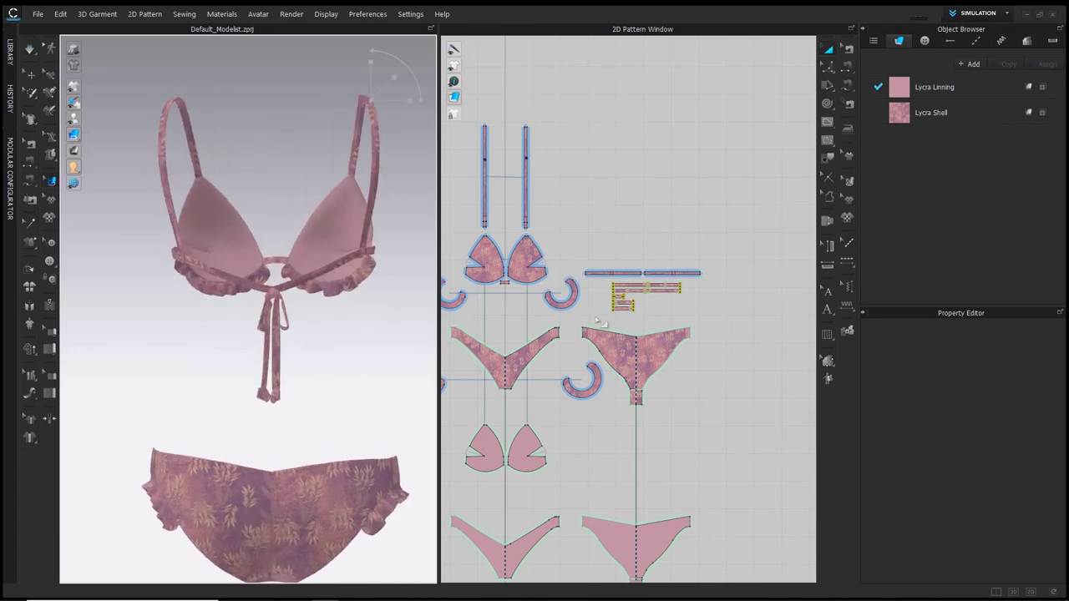
Reselect the ribbon bow patterns, simulate the garment again and inspect the knot on the back band up close
{"action": "left_click_drag", "start_coordinate": [596, 317], "coordinate": [693, 280]}
{"action": "right_click", "coordinate": [277, 327]}
{"action": "left_click", "coordinate": [313, 103]}
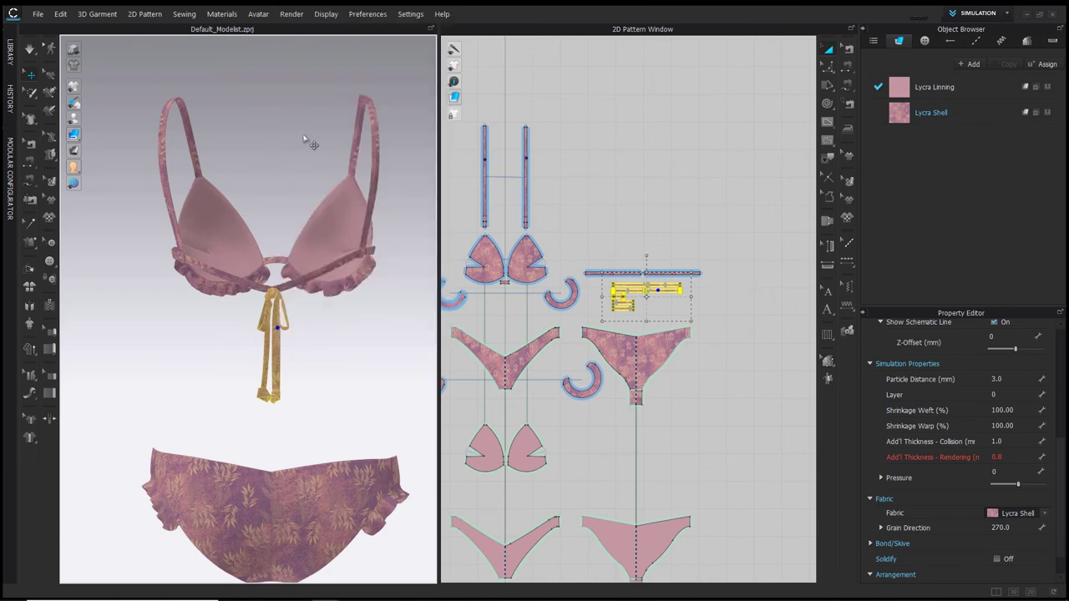
{"action": "left_click", "coordinate": [305, 141]}
{"action": "mouse_move", "coordinate": [305, 189]}
{"action": "right_mouse_down"}
{"action": "mouse_move", "coordinate": [429, 198]}
{"action": "mouse_move", "coordinate": [297, 195]}
{"action": "right_mouse_up"}
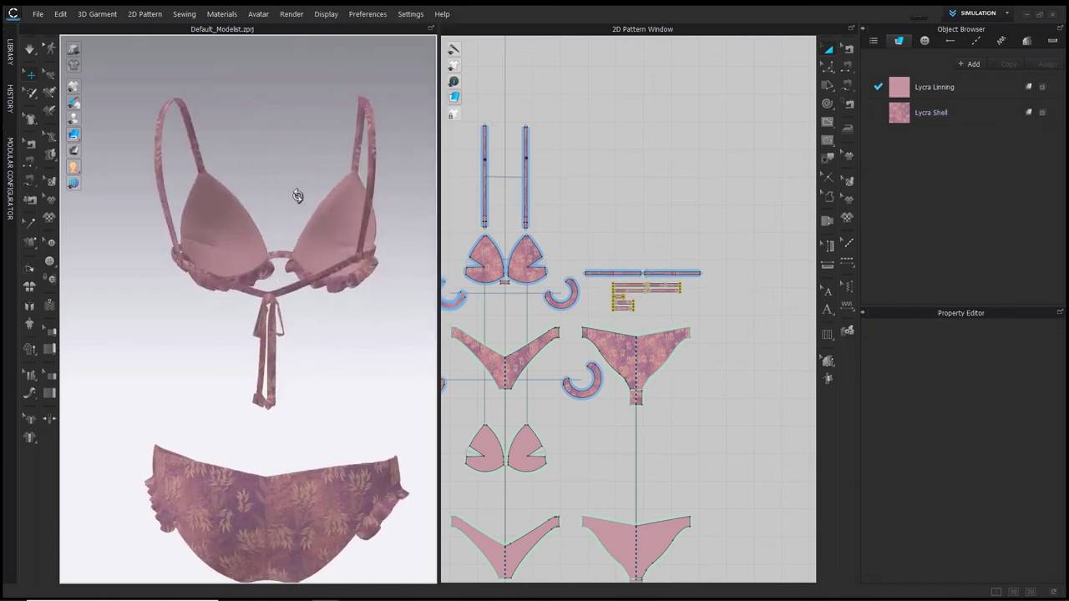
{"action": "scroll", "coordinate": [282, 196], "scroll_direction": "down", "scroll_amount": 3}
{"action": "right_click_drag", "start_coordinate": [299, 261], "coordinate": [334, 269]}
{"action": "scroll", "coordinate": [337, 275], "scroll_direction": "up", "scroll_amount": 6}
{"action": "scroll", "coordinate": [336, 279], "scroll_direction": "up", "scroll_amount": 3}
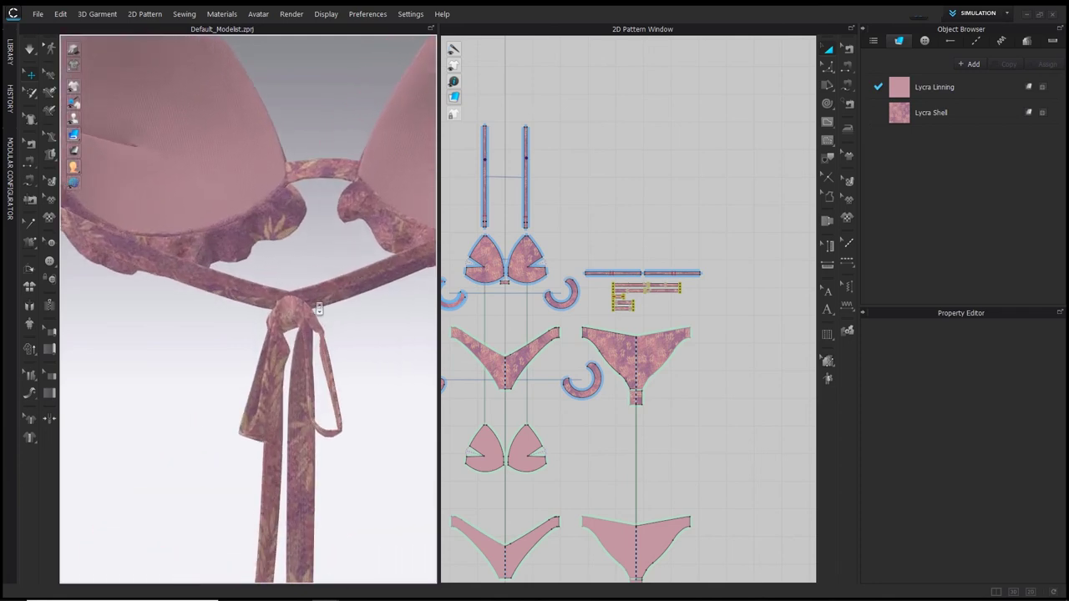
Turn on Elastic for the inner end edges of the back band, set the ratio to 68 and simulate
{"action": "scroll", "coordinate": [525, 293], "scroll_direction": "up", "scroll_amount": 5}
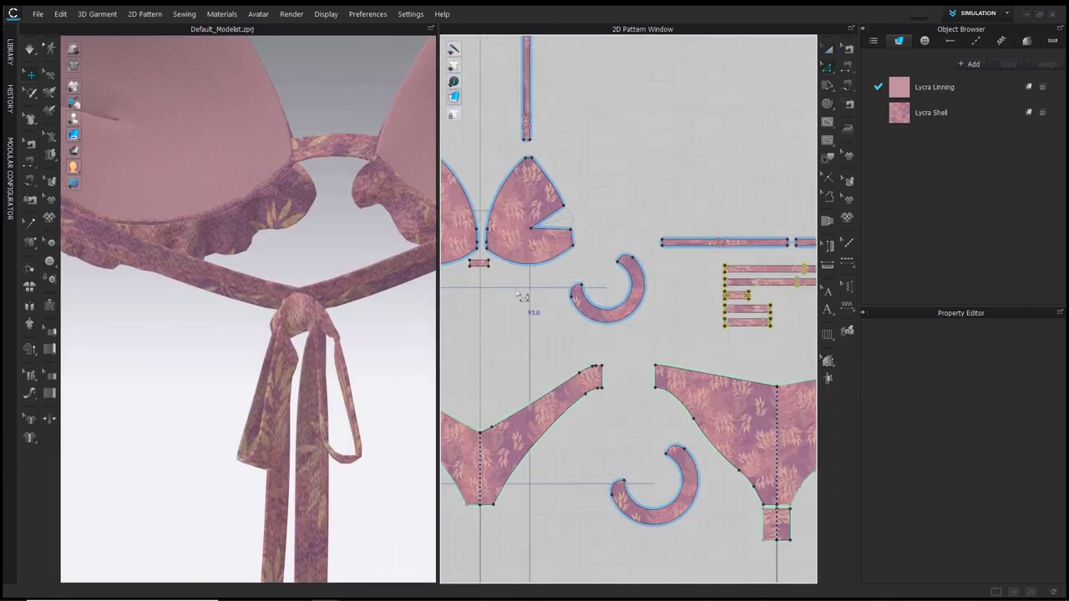
{"action": "scroll", "coordinate": [601, 292], "scroll_direction": "down", "scroll_amount": 2}
{"action": "scroll", "coordinate": [704, 221], "scroll_direction": "up", "scroll_amount": 4}
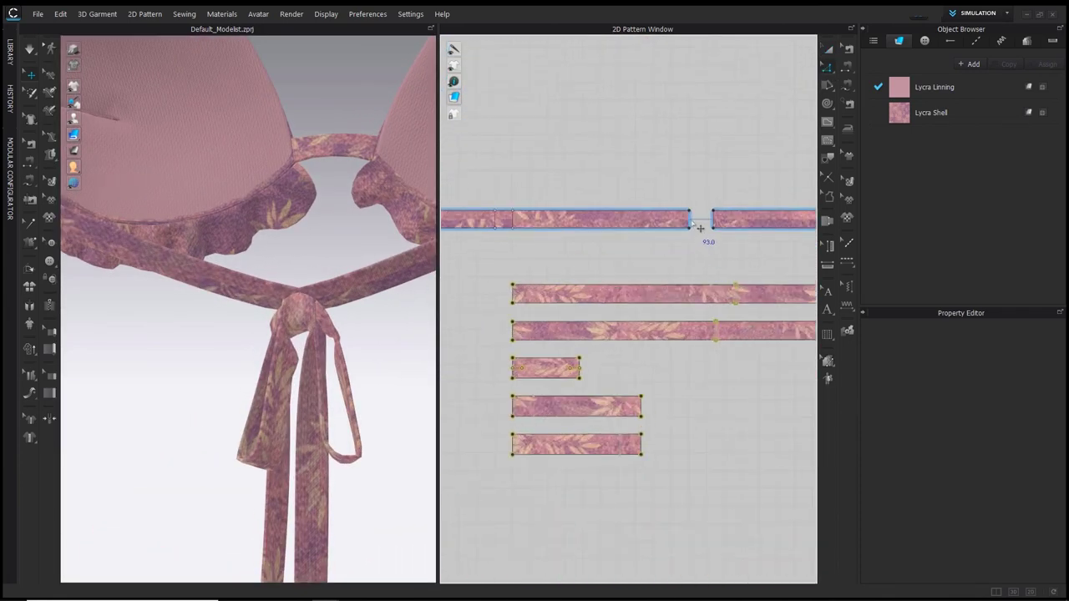
{"action": "left_click", "coordinate": [696, 224]}
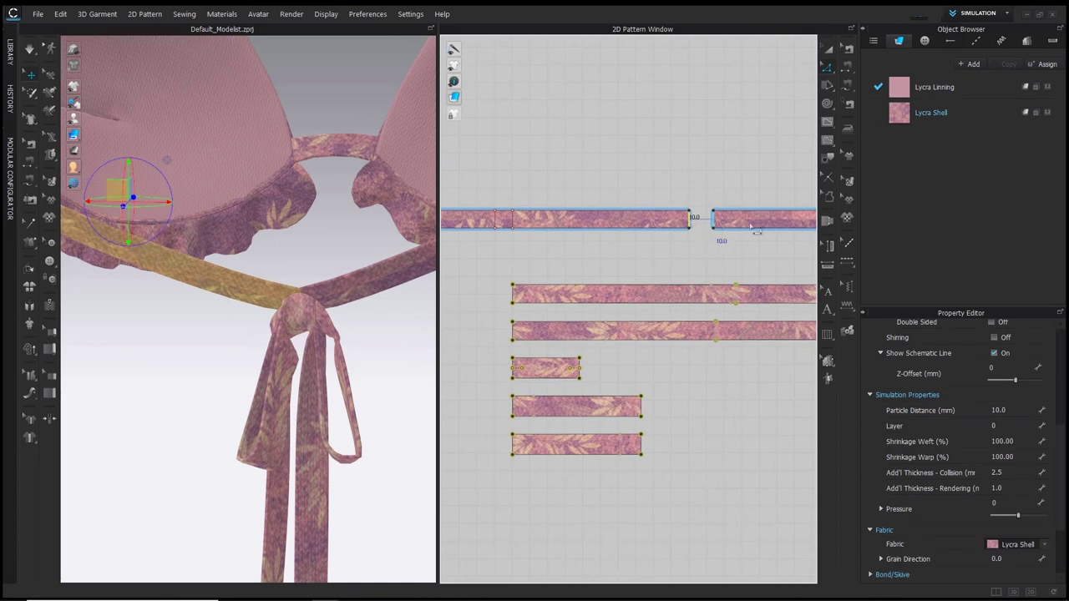
{"action": "scroll", "coordinate": [960, 451], "scroll_direction": "up", "scroll_amount": 3}
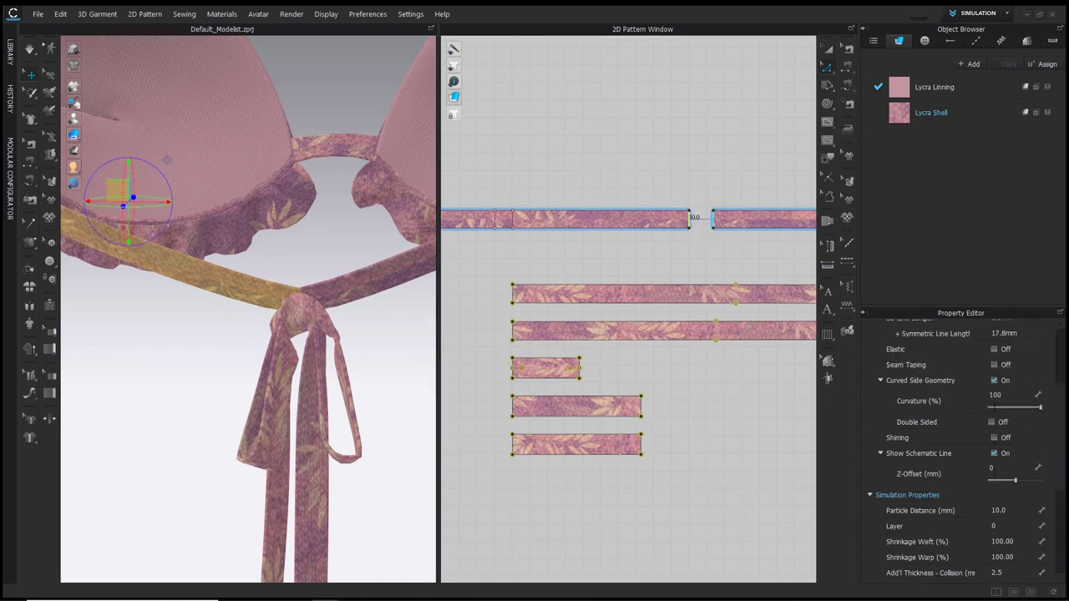
{"action": "left_click", "coordinate": [994, 349]}
{"action": "left_click", "coordinate": [737, 173]}
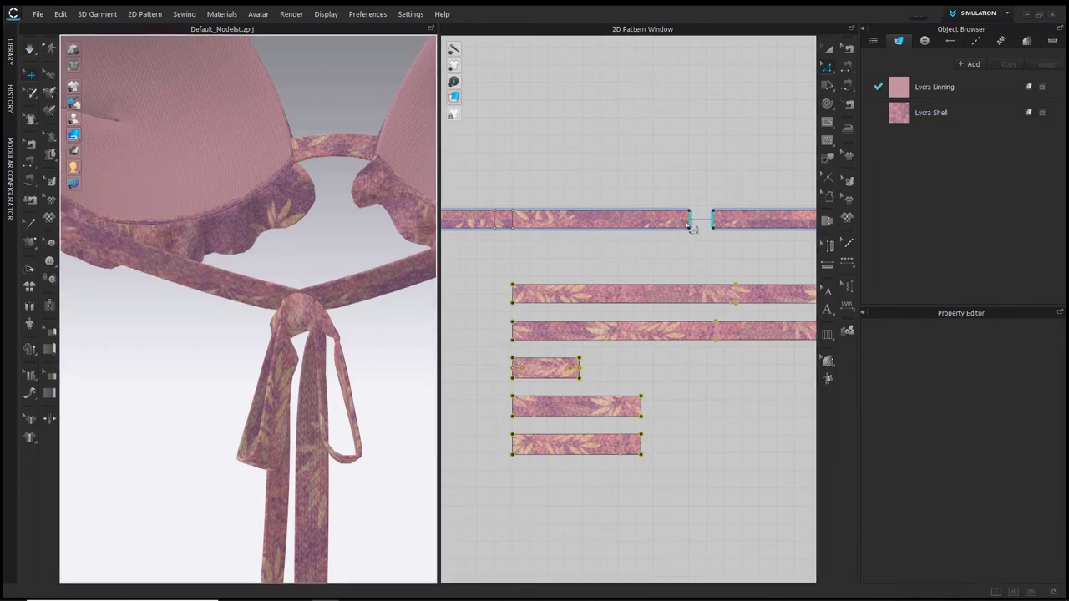
{"action": "left_click", "coordinate": [712, 222]}
{"action": "left_click", "coordinate": [1009, 402]}
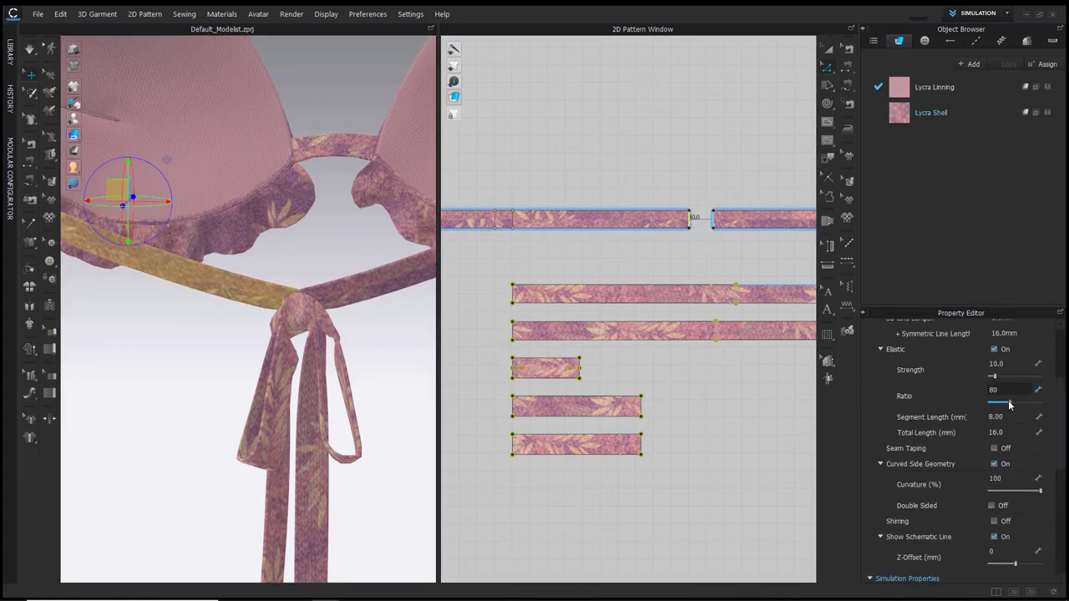
{"action": "key", "text": "space"}
{"action": "key", "text": "space"}
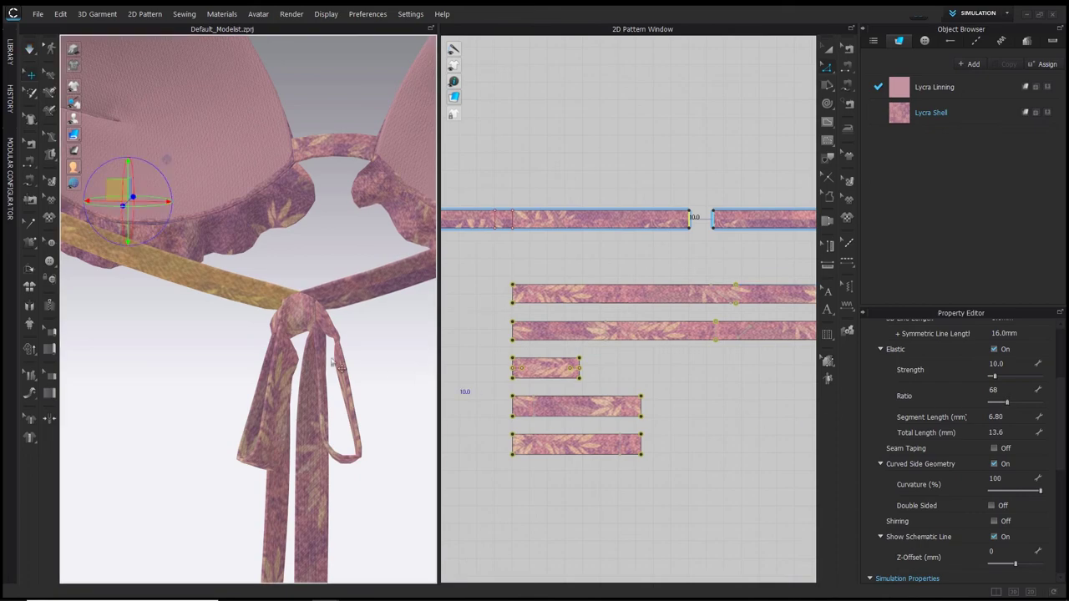
Turn on Elastic for both short edges of the centre connector between the cups, set the ratio to 73 and simulate
{"action": "scroll", "coordinate": [339, 366], "scroll_direction": "down", "scroll_amount": 3}
{"action": "right_click_drag", "start_coordinate": [340, 366], "coordinate": [585, 352]}
{"action": "right_click_drag", "start_coordinate": [313, 344], "coordinate": [523, 331]}
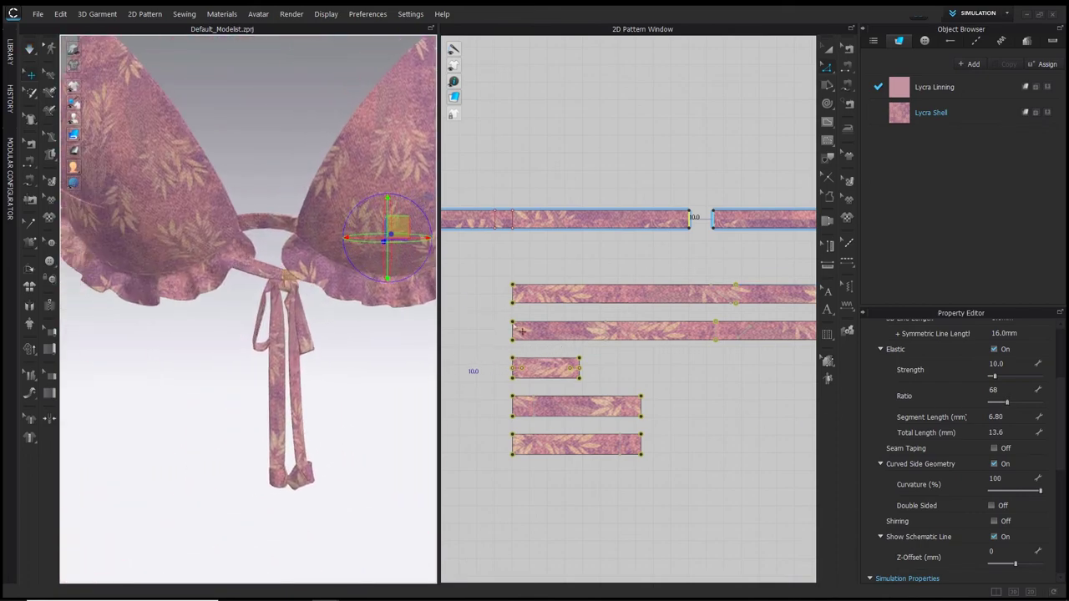
{"action": "scroll", "coordinate": [510, 221], "scroll_direction": "down", "scroll_amount": 5}
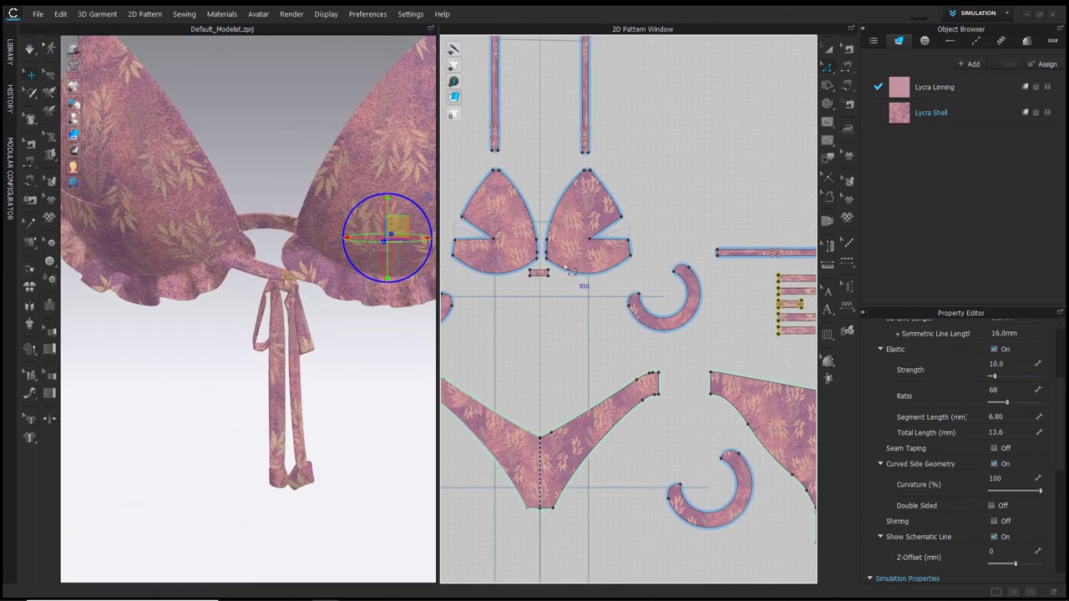
{"action": "scroll", "coordinate": [537, 253], "scroll_direction": "up", "scroll_amount": 8}
{"action": "middle_click_drag", "start_coordinate": [537, 253], "coordinate": [625, 345]}
{"action": "scroll", "coordinate": [602, 351], "scroll_direction": "up", "scroll_amount": 2}
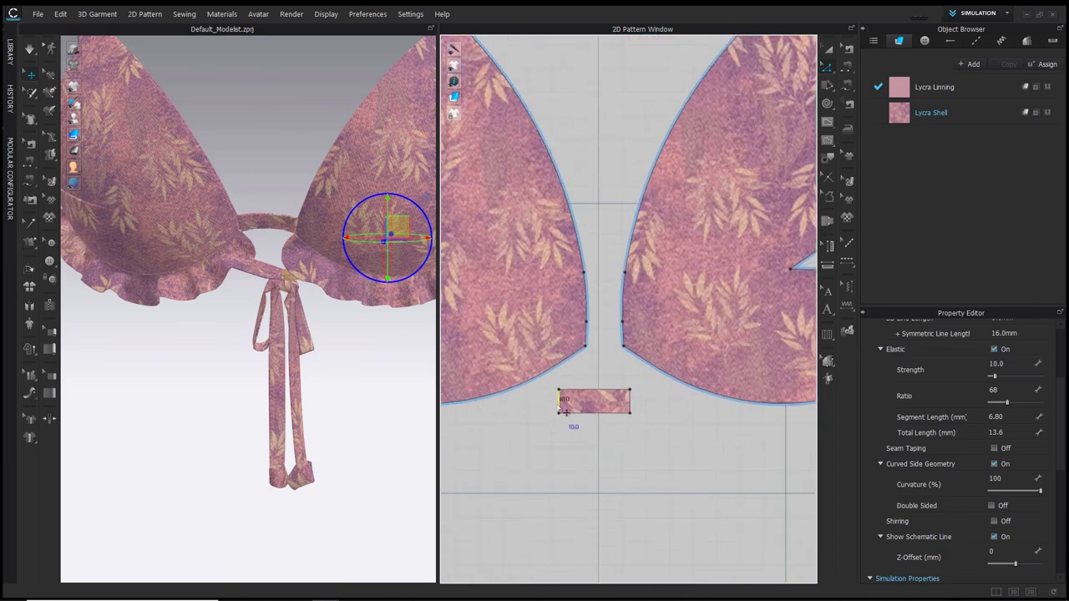
{"action": "left_click", "coordinate": [558, 407]}
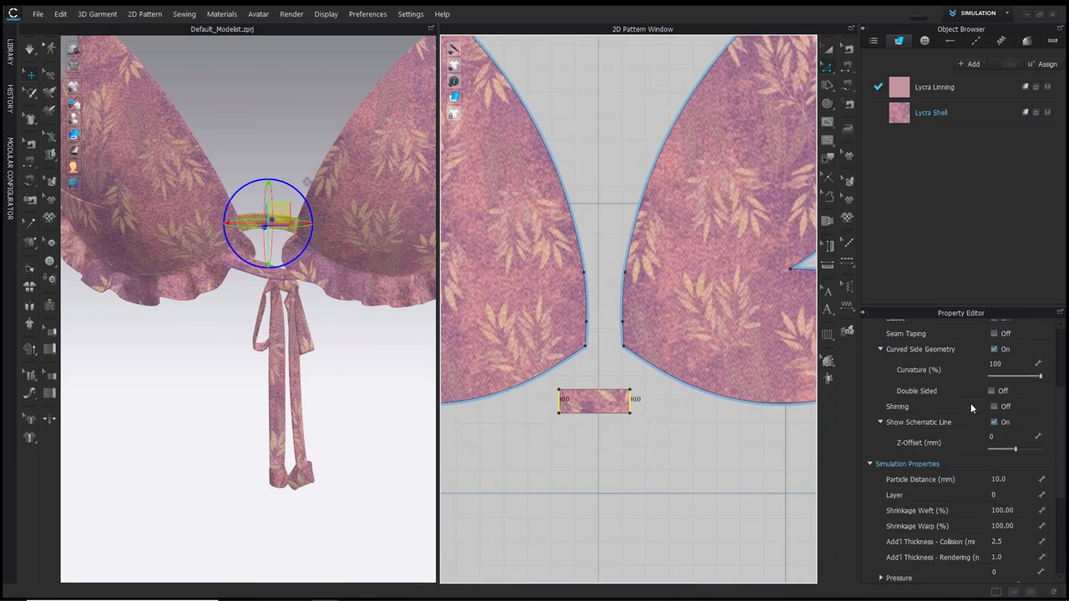
{"action": "scroll", "coordinate": [994, 385], "scroll_direction": "up", "scroll_amount": 2}
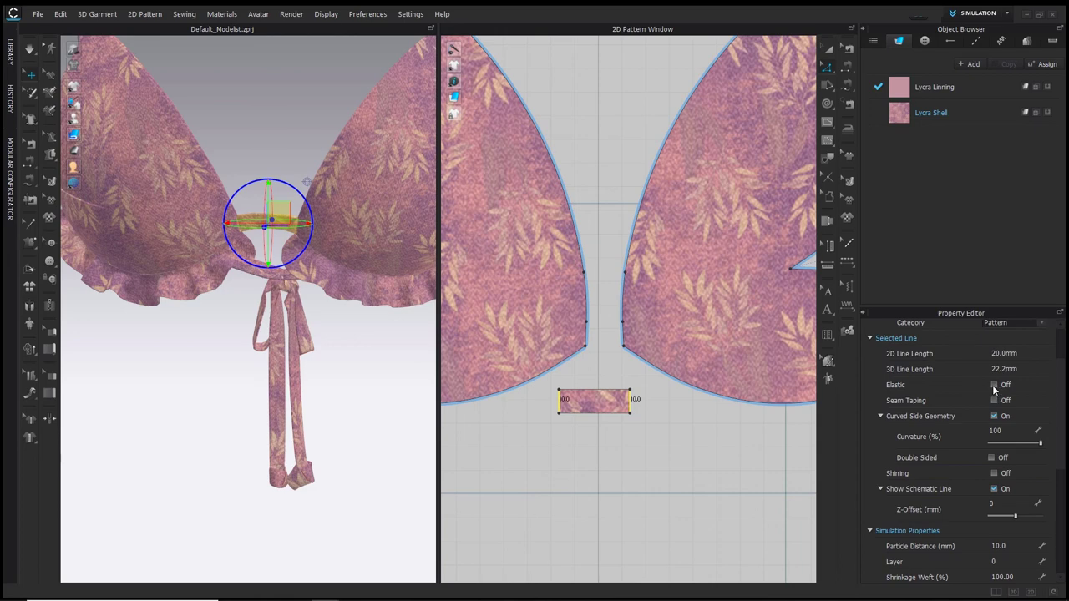
{"action": "left_click", "coordinate": [993, 385]}
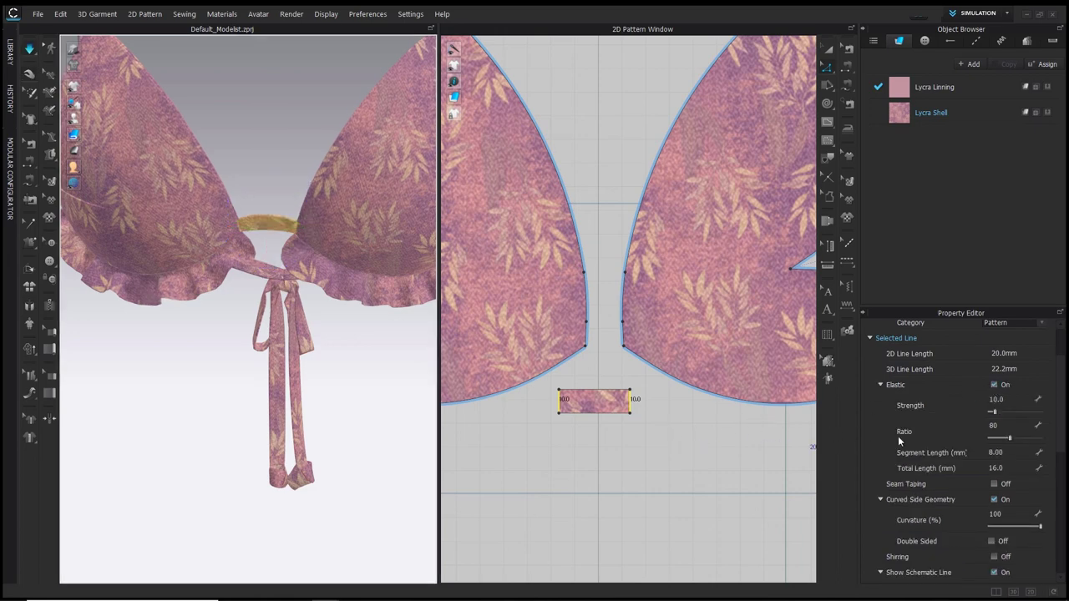
{"action": "left_click_drag", "start_coordinate": [1011, 438], "coordinate": [1010, 438]}
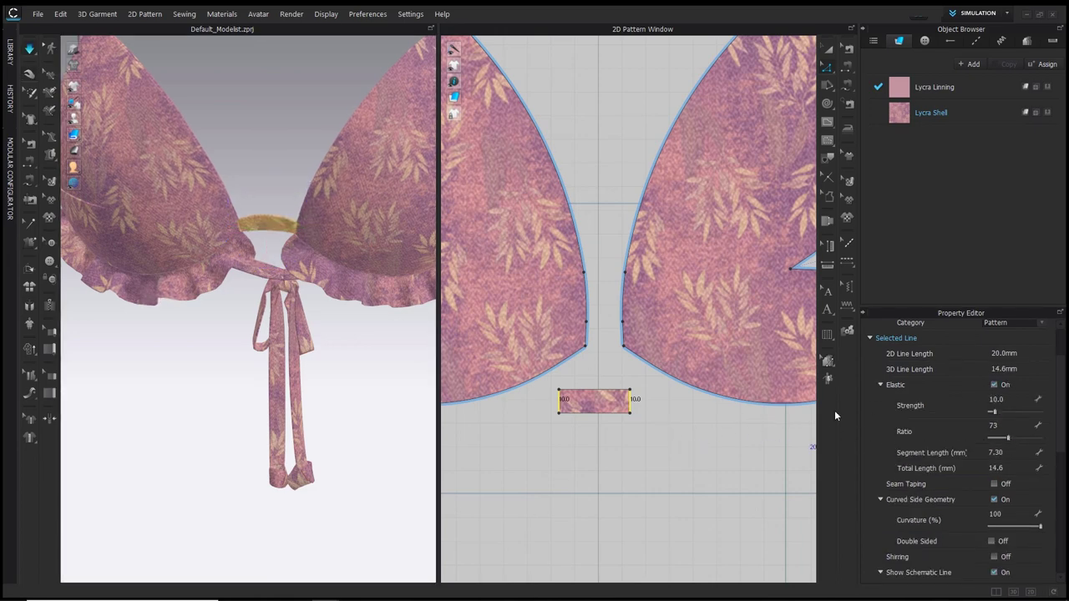
{"action": "key", "text": "space"}
Apply Elastic with a ratio of 80 to the top edges of the cups, simulate the bikini and clear the selection
{"action": "scroll", "coordinate": [291, 293], "scroll_direction": "down", "scroll_amount": 5}
{"action": "middle_click_drag", "start_coordinate": [291, 294], "coordinate": [289, 367]}
{"action": "right_click_drag", "start_coordinate": [313, 335], "coordinate": [332, 325]}
{"action": "scroll", "coordinate": [727, 201], "scroll_direction": "down", "scroll_amount": 5}
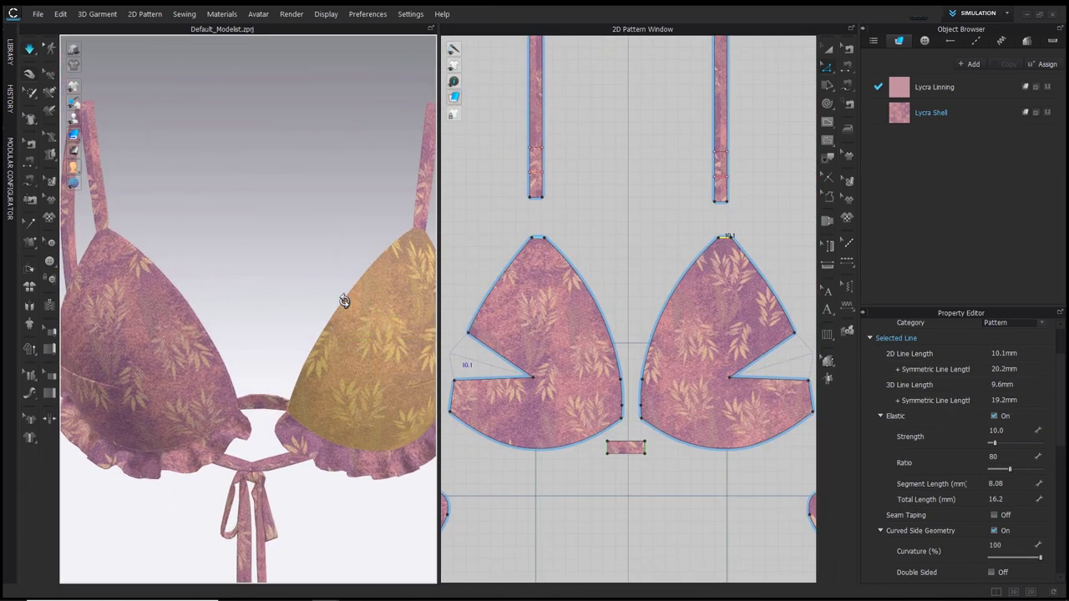
{"action": "key", "text": "space"}
{"action": "scroll", "coordinate": [227, 298], "scroll_direction": "down", "scroll_amount": 5}
{"action": "scroll", "coordinate": [227, 298], "scroll_direction": "down", "scroll_amount": 4}
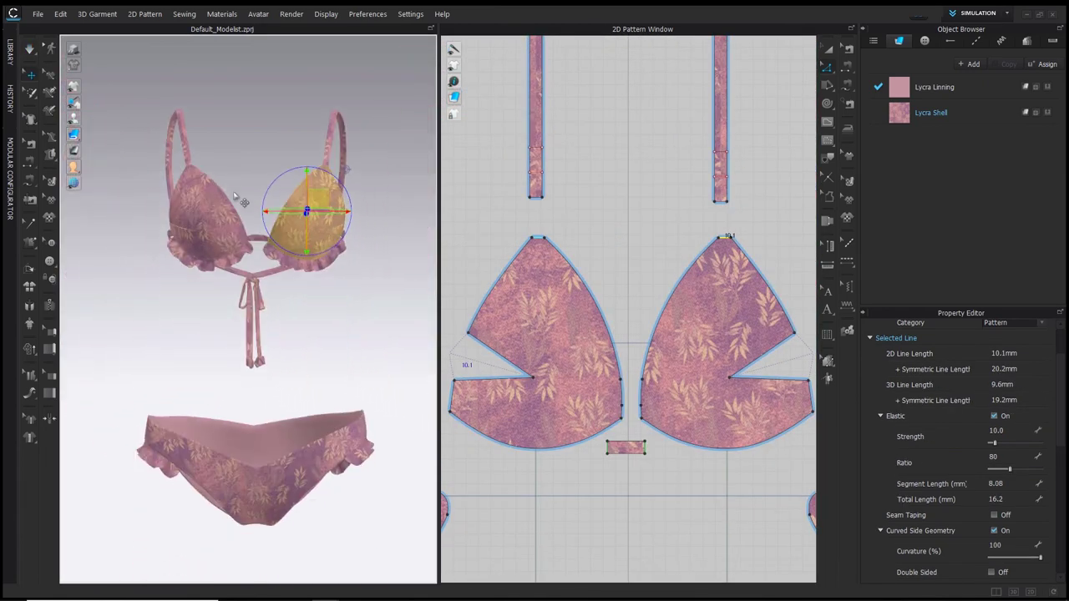
{"action": "left_click", "coordinate": [360, 289]}
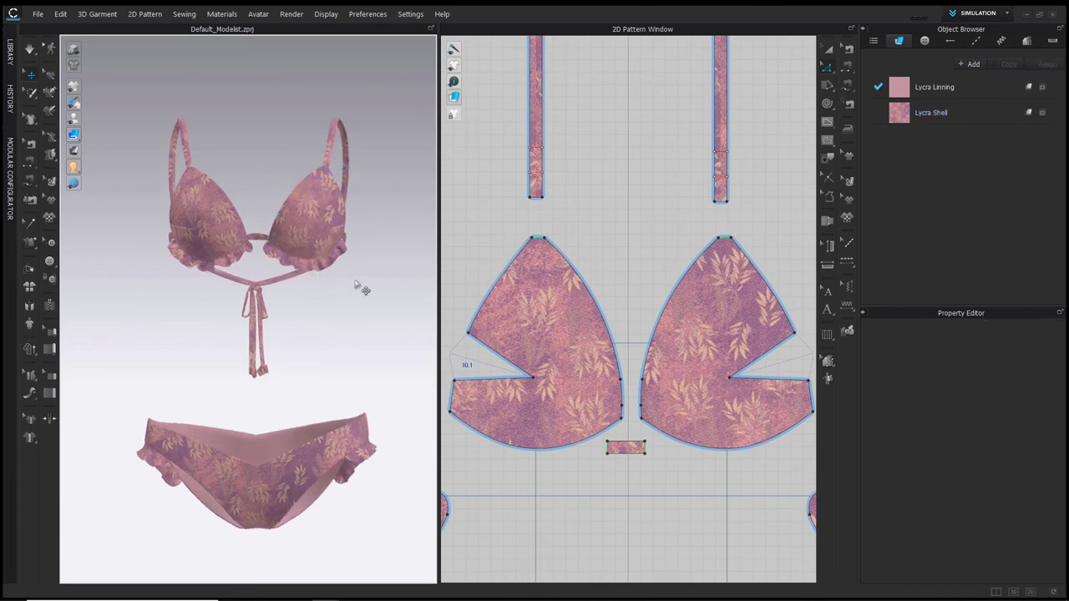
Apply Zig zag topstitch lilac as Free Topstitch around both lining cups and along the waist and leg edges of the front lining brief
{"action": "left_click", "coordinate": [978, 40]}
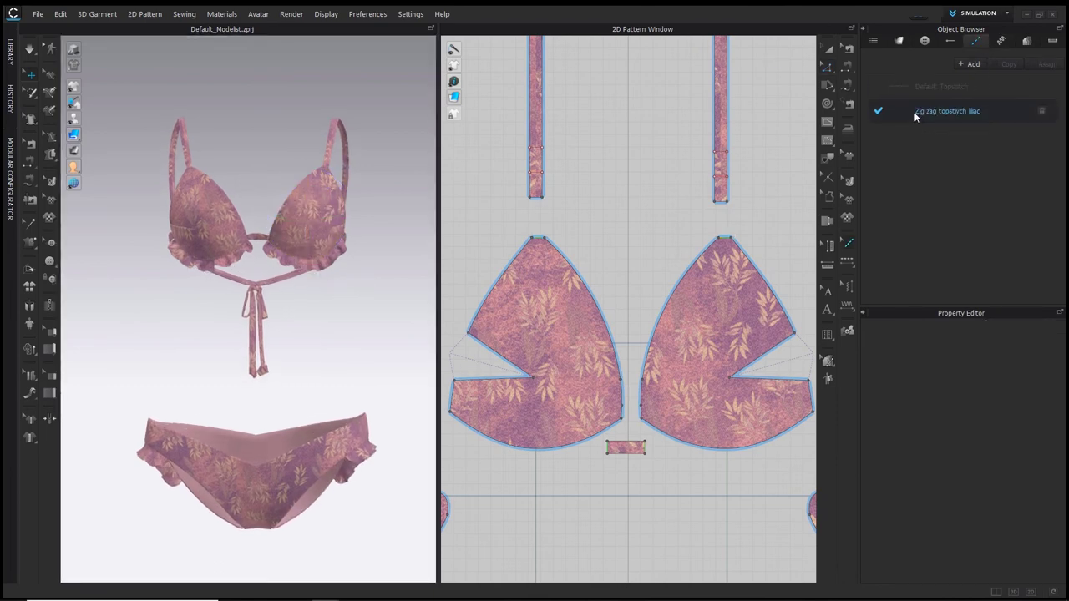
{"action": "left_click", "coordinate": [960, 110]}
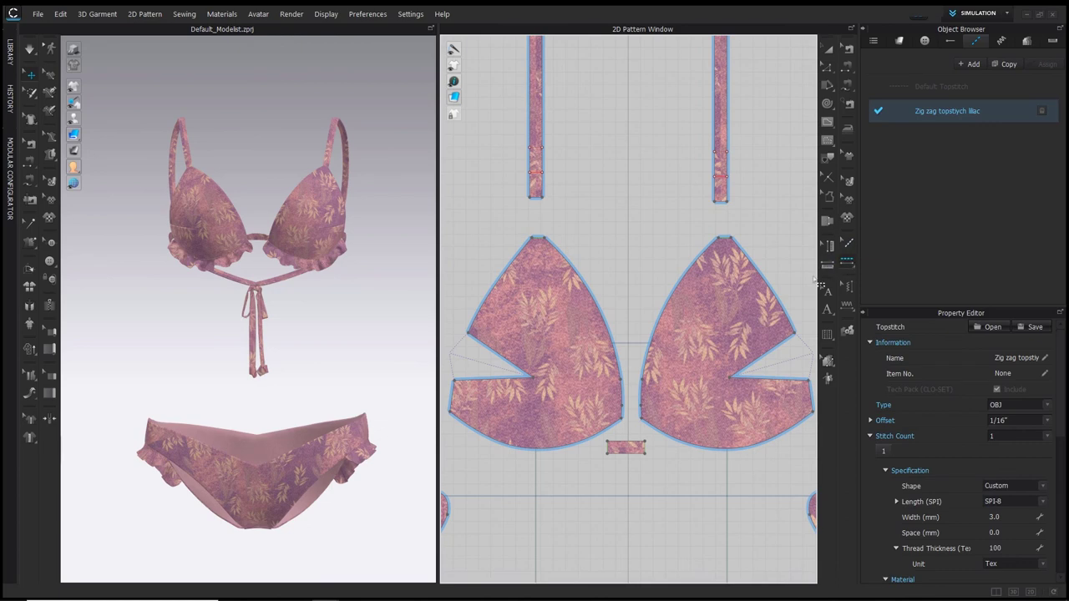
{"action": "scroll", "coordinate": [784, 287], "scroll_direction": "down", "scroll_amount": 6}
{"action": "middle_click_drag", "start_coordinate": [783, 288], "coordinate": [637, 153]}
{"action": "scroll", "coordinate": [631, 149], "scroll_direction": "down", "scroll_amount": 2}
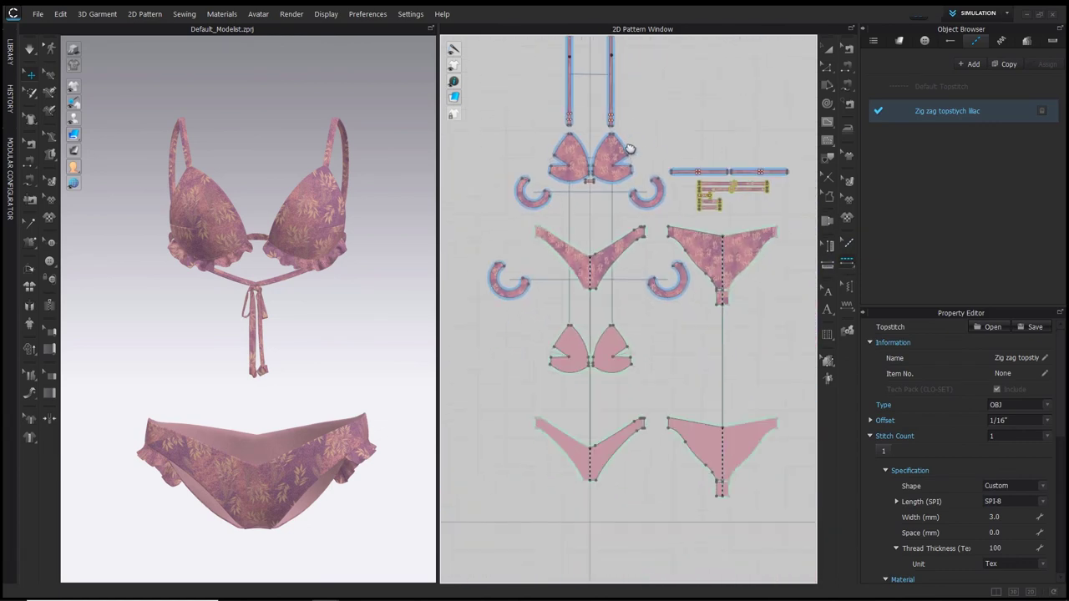
{"action": "left_click", "coordinate": [849, 269]}
{"action": "left_click", "coordinate": [873, 277]}
{"action": "left_click", "coordinate": [633, 350]}
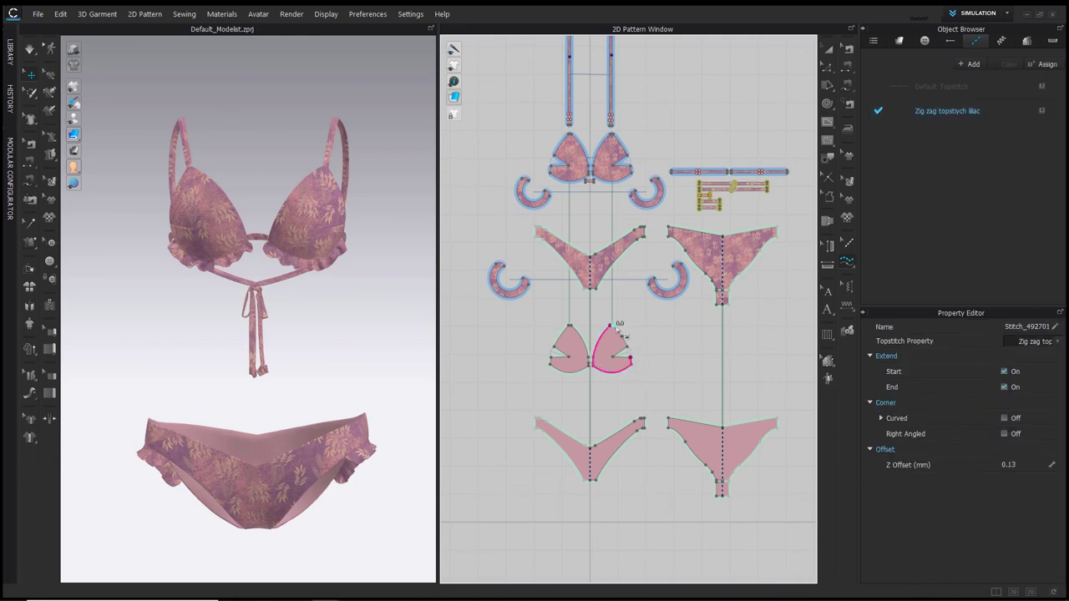
{"action": "left_click", "coordinate": [558, 371]}
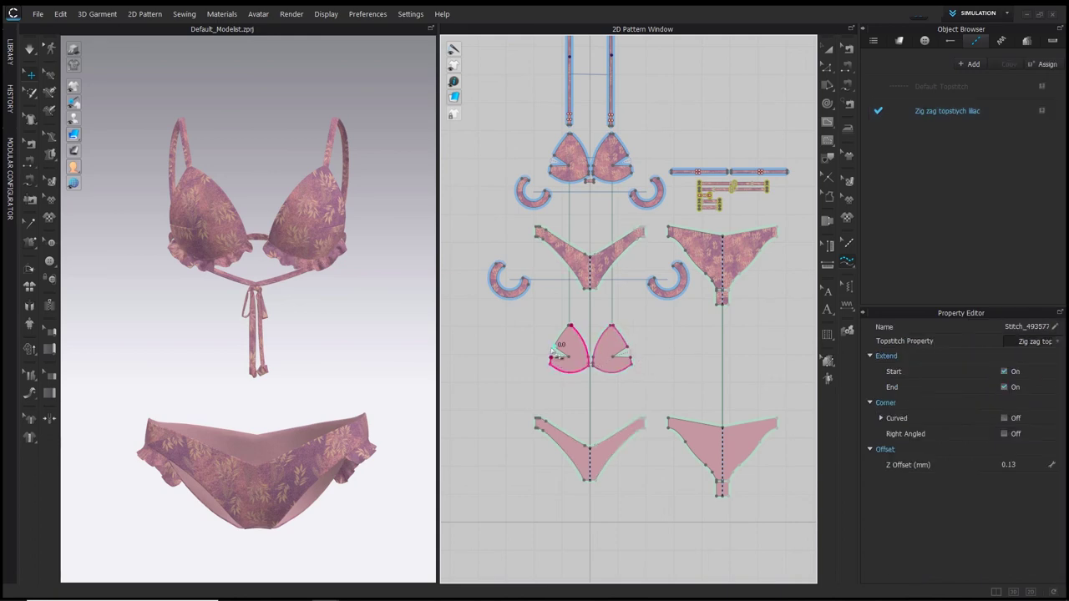
{"action": "left_click", "coordinate": [542, 425]}
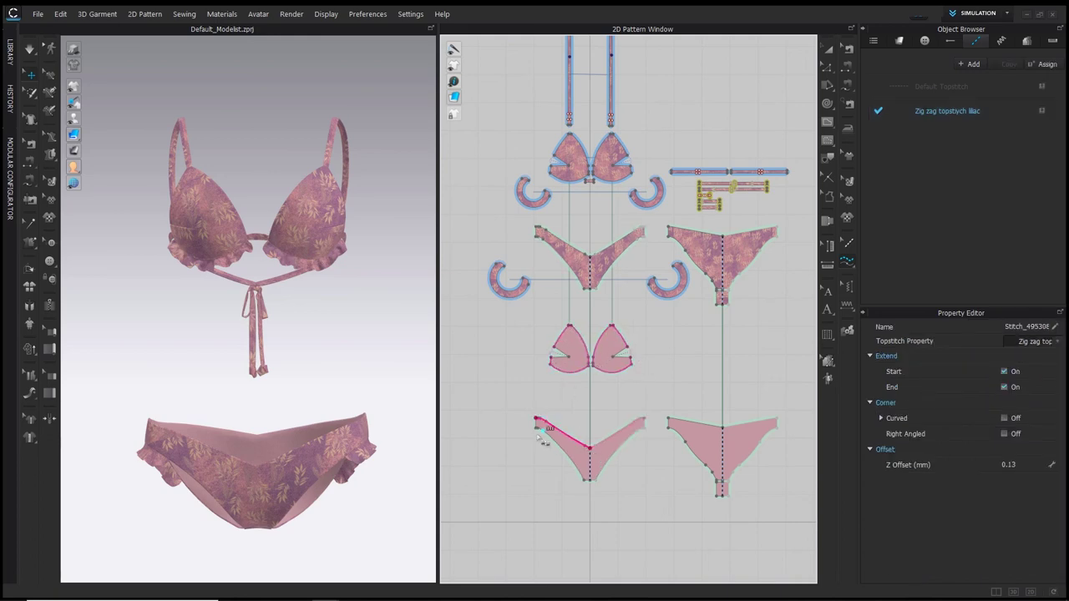
{"action": "left_click", "coordinate": [586, 480]}
Draw a 30 mm internal line lengthwise through the middle of the small connector between the shell cups
{"action": "key", "text": "g"}
{"action": "scroll", "coordinate": [605, 199], "scroll_direction": "up", "scroll_amount": 8}
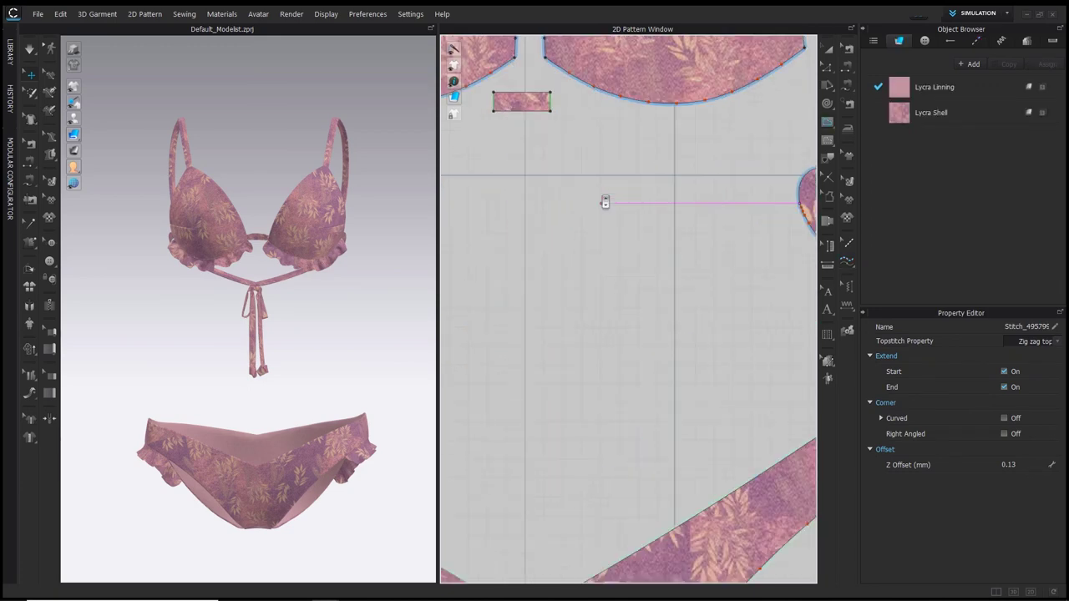
{"action": "middle_click_drag", "start_coordinate": [607, 202], "coordinate": [678, 389]}
{"action": "scroll", "coordinate": [594, 378], "scroll_direction": "up", "scroll_amount": 2}
{"action": "left_click", "coordinate": [563, 298]}
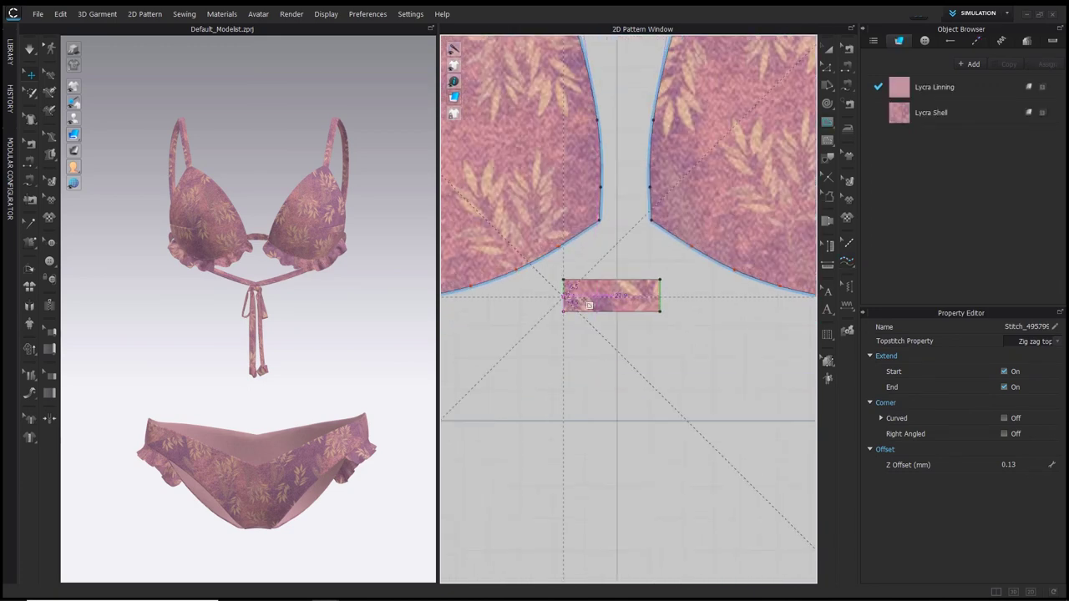
{"action": "double_click", "coordinate": [660, 298]}
Draw a 365 mm internal line lengthwise down the centre of the shoulder strap, ending at its lower edge
{"action": "scroll", "coordinate": [660, 298], "scroll_direction": "down", "scroll_amount": 5}
{"action": "middle_click_drag", "start_coordinate": [673, 315], "coordinate": [697, 527]}
{"action": "middle_click_drag", "start_coordinate": [640, 89], "coordinate": [657, 375]}
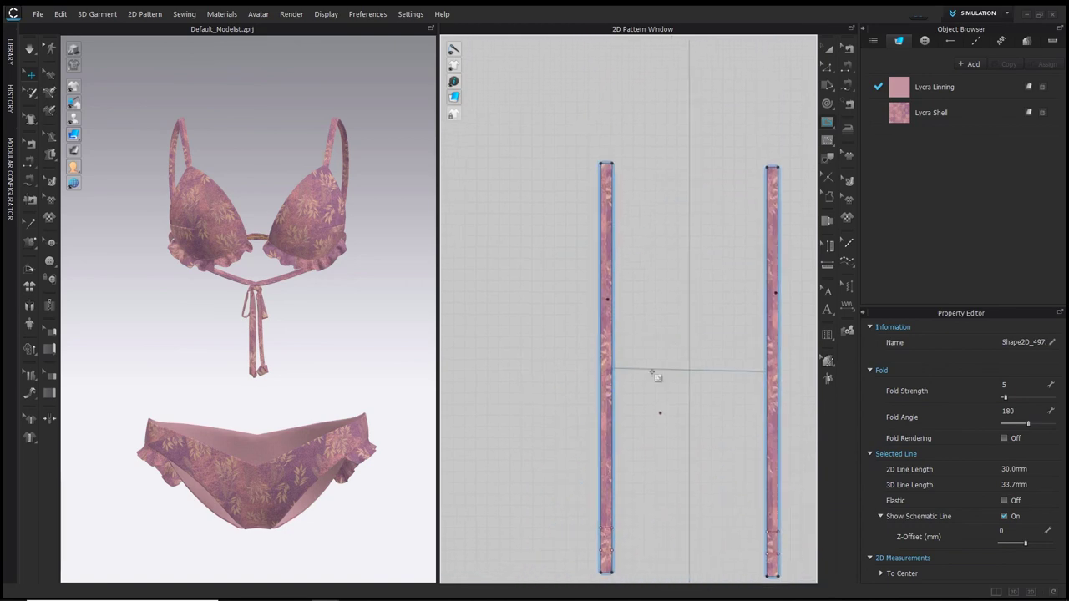
{"action": "scroll", "coordinate": [626, 187], "scroll_direction": "up", "scroll_amount": 5}
{"action": "scroll", "coordinate": [571, 124], "scroll_direction": "down", "scroll_amount": 4}
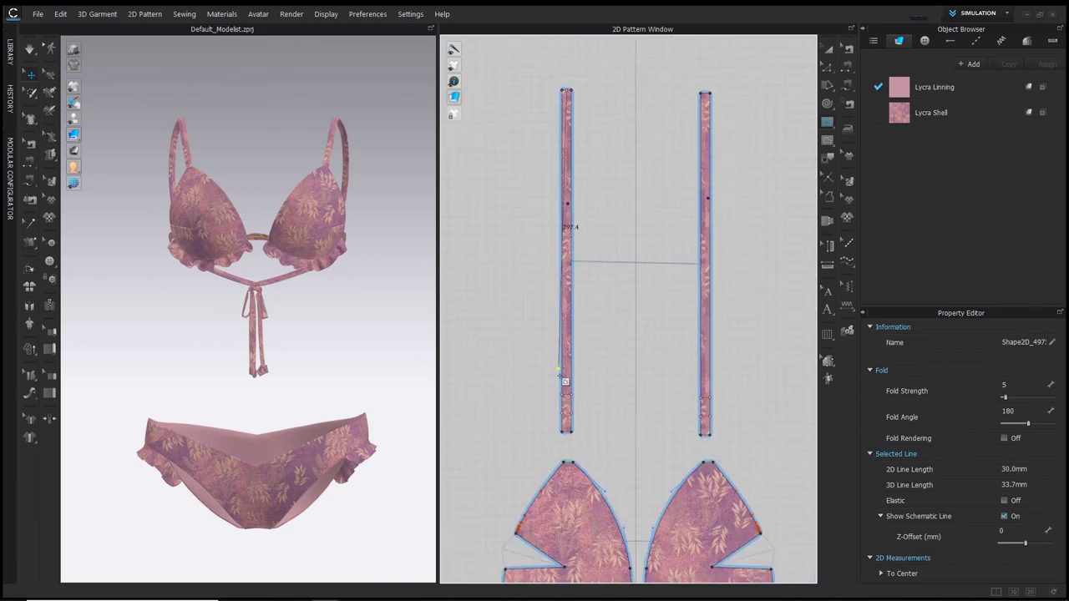
{"action": "scroll", "coordinate": [585, 243], "scroll_direction": "up", "scroll_amount": 4}
{"action": "scroll", "coordinate": [612, 262], "scroll_direction": "down", "scroll_amount": 1}
{"action": "double_click", "coordinate": [607, 325]}
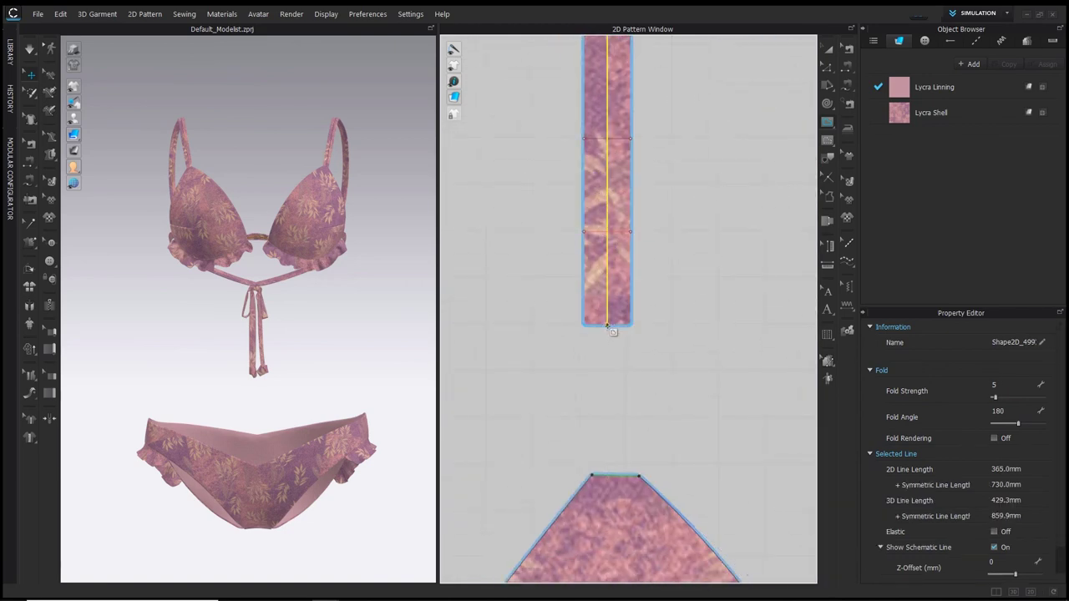
Draw a 200 mm internal line along the centre of the back band, from one short end to the other
{"action": "scroll", "coordinate": [707, 271], "scroll_direction": "down", "scroll_amount": 4}
{"action": "middle_click_drag", "start_coordinate": [707, 272], "coordinate": [565, 472]}
{"action": "scroll", "coordinate": [636, 286], "scroll_direction": "down", "scroll_amount": 5}
{"action": "middle_click_drag", "start_coordinate": [692, 397], "coordinate": [560, 323]}
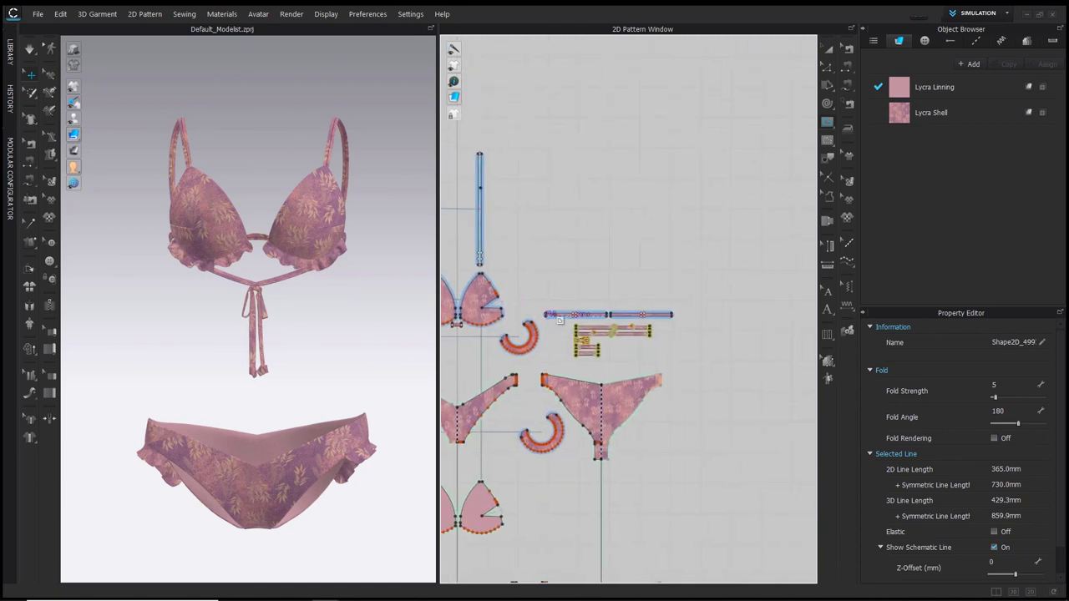
{"action": "scroll", "coordinate": [559, 320], "scroll_direction": "up", "scroll_amount": 5}
{"action": "left_click", "coordinate": [501, 307]}
{"action": "scroll", "coordinate": [618, 308], "scroll_direction": "down", "scroll_amount": 3}
{"action": "middle_click_drag", "start_coordinate": [620, 309], "coordinate": [512, 308]}
{"action": "scroll", "coordinate": [671, 307], "scroll_direction": "up", "scroll_amount": 6}
{"action": "double_click", "coordinate": [640, 301]}
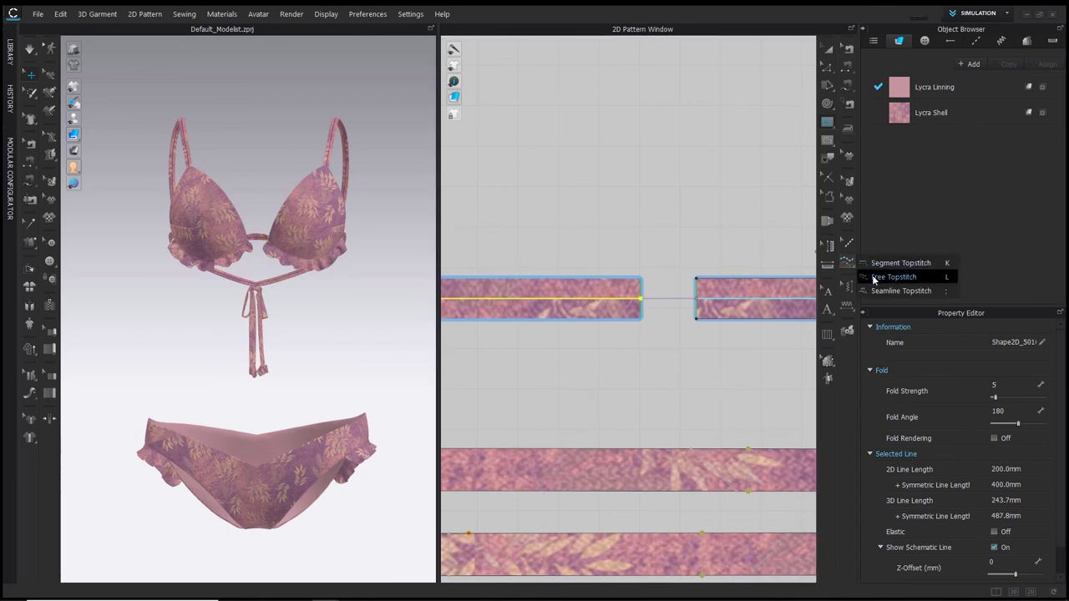
Apply the zigzag Free Topstitch to the centre lines of the back band, the cup connector and the shoulder straps
{"action": "left_click", "coordinate": [848, 263]}
{"action": "left_click", "coordinate": [631, 309]}
{"action": "scroll", "coordinate": [742, 305], "scroll_direction": "down", "scroll_amount": 8}
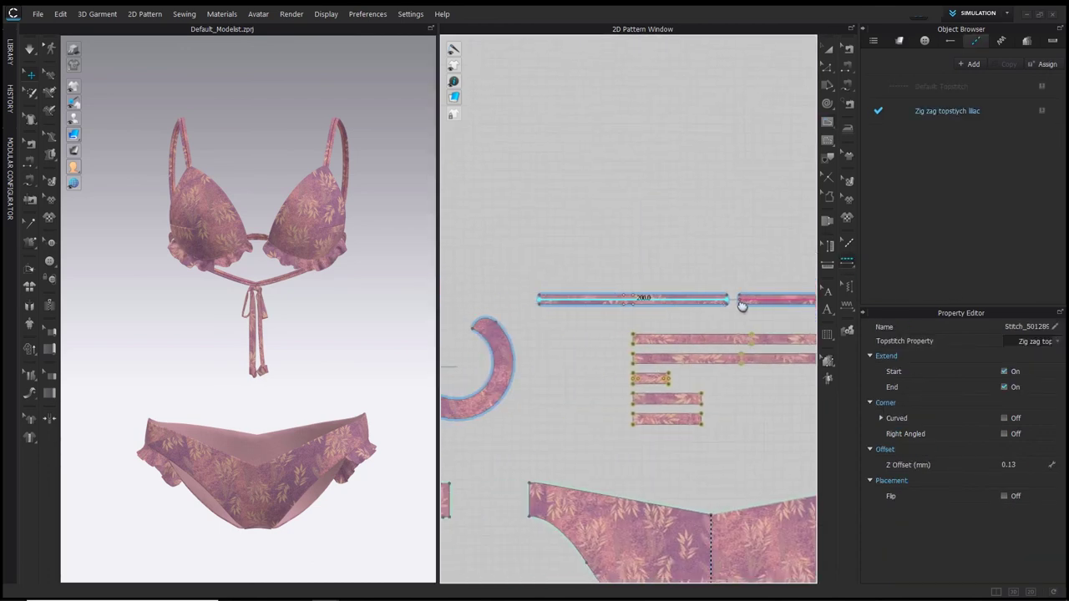
{"action": "middle_click_drag", "start_coordinate": [469, 302], "coordinate": [689, 302]}
{"action": "left_click", "coordinate": [598, 326]}
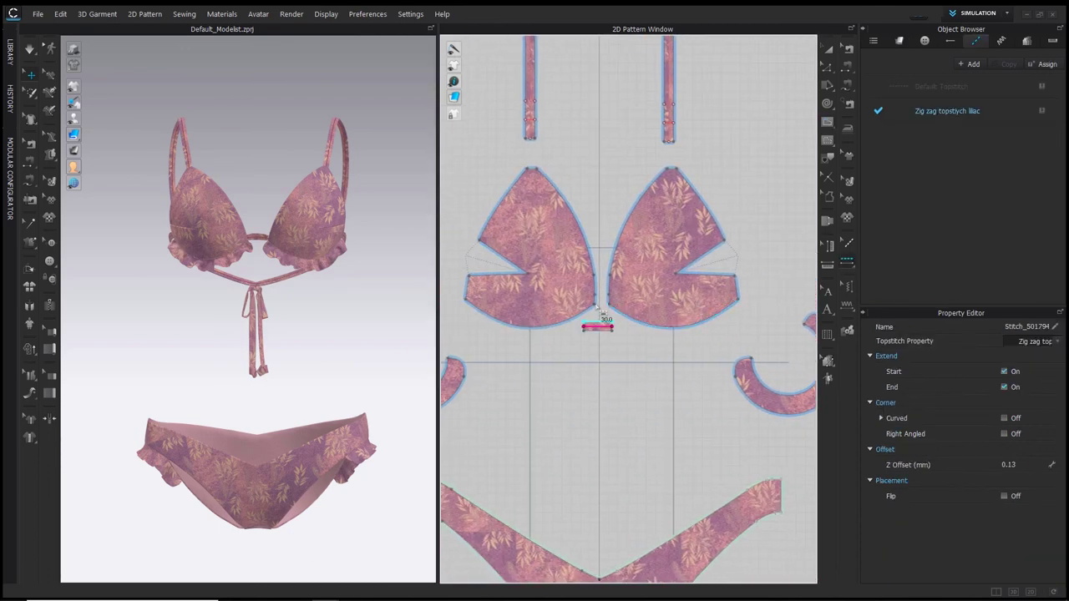
{"action": "left_click", "coordinate": [534, 121]}
Examine the stitching on the inside of the cups, the back band and the straps in the 3D view
{"action": "right_click_drag", "start_coordinate": [296, 256], "coordinate": [155, 236]}
{"action": "scroll", "coordinate": [159, 238], "scroll_direction": "up", "scroll_amount": 5}
{"action": "middle_click_drag", "start_coordinate": [159, 238], "coordinate": [187, 422]}
{"action": "scroll", "coordinate": [329, 289], "scroll_direction": "up", "scroll_amount": 5}
{"action": "scroll", "coordinate": [288, 330], "scroll_direction": "up", "scroll_amount": 3}
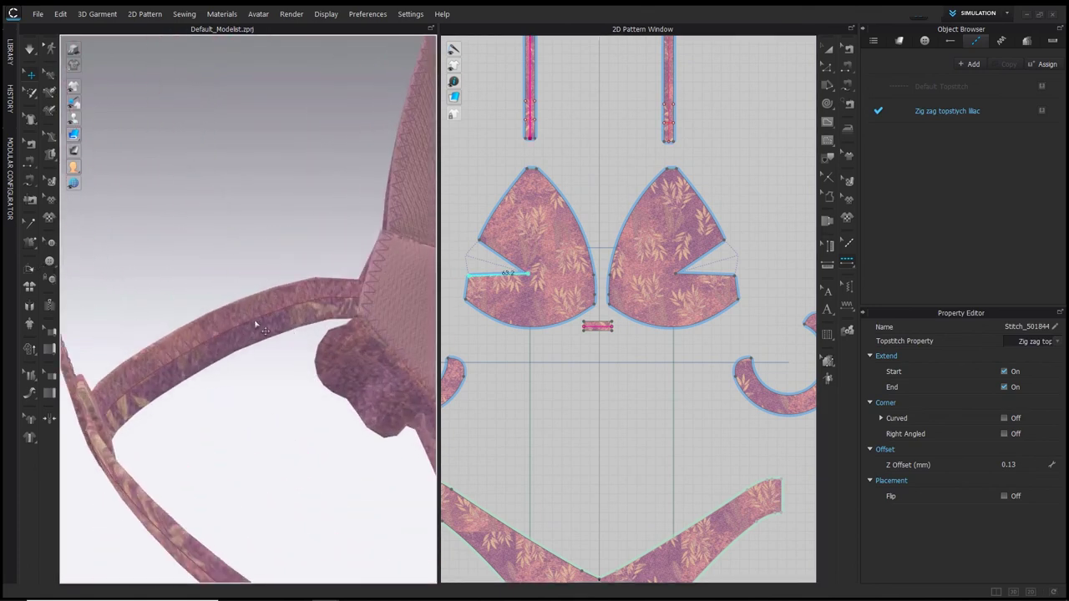
{"action": "scroll", "coordinate": [351, 338], "scroll_direction": "down", "scroll_amount": 10}
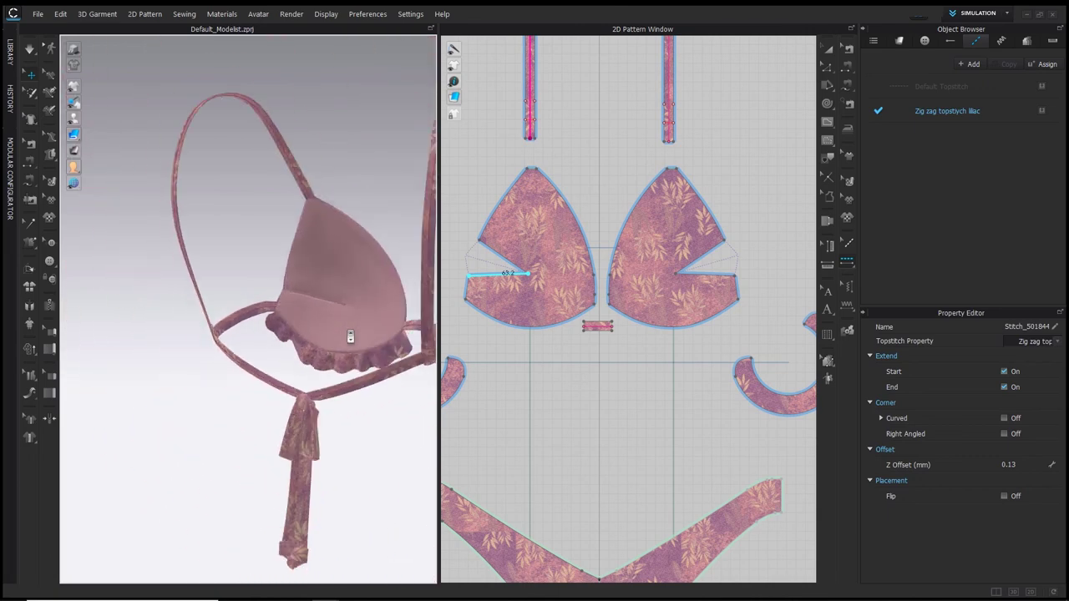
{"action": "scroll", "coordinate": [315, 318], "scroll_direction": "up", "scroll_amount": 1}
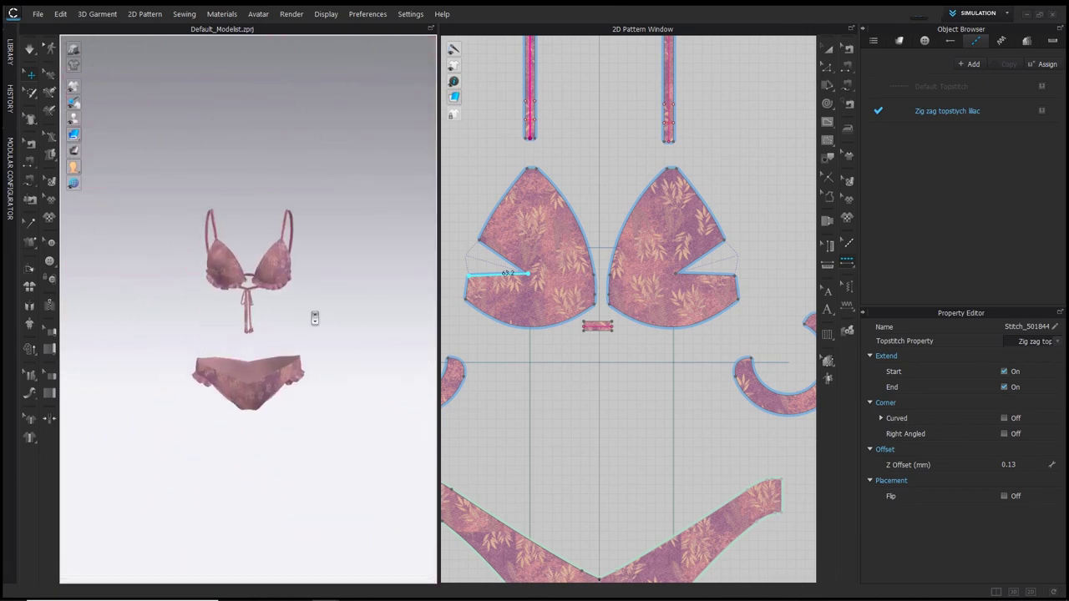
Apply Puckering Bikini Bottom as Free Puckering along the waist and leg edges of the front lining brief
{"action": "left_click", "coordinate": [847, 305]}
{"action": "left_click", "coordinate": [919, 113]}
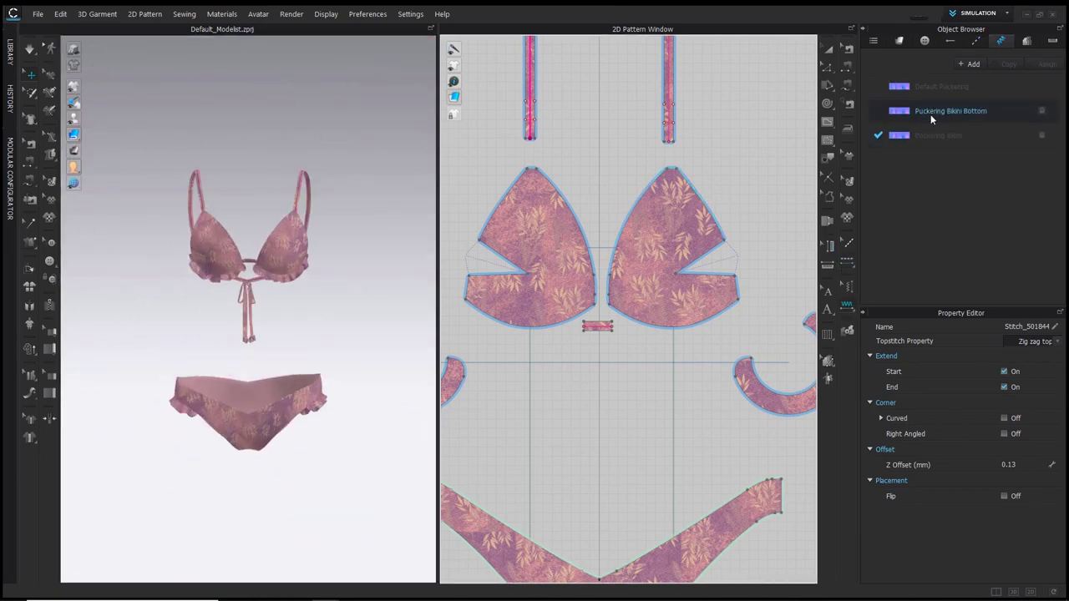
{"action": "scroll", "coordinate": [674, 377], "scroll_direction": "down", "scroll_amount": 5}
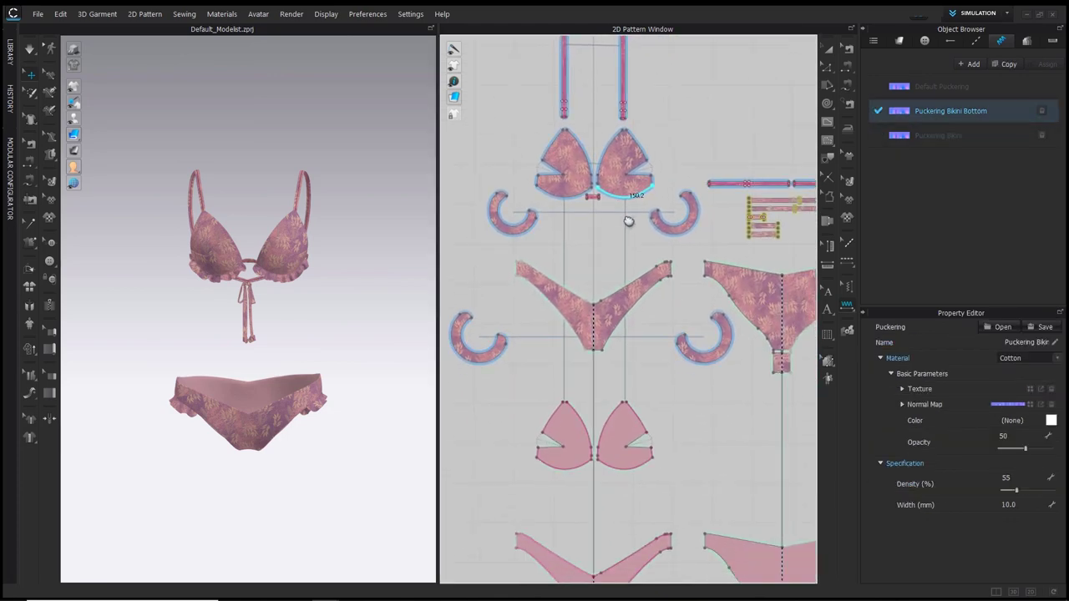
{"action": "left_click", "coordinate": [847, 306]}
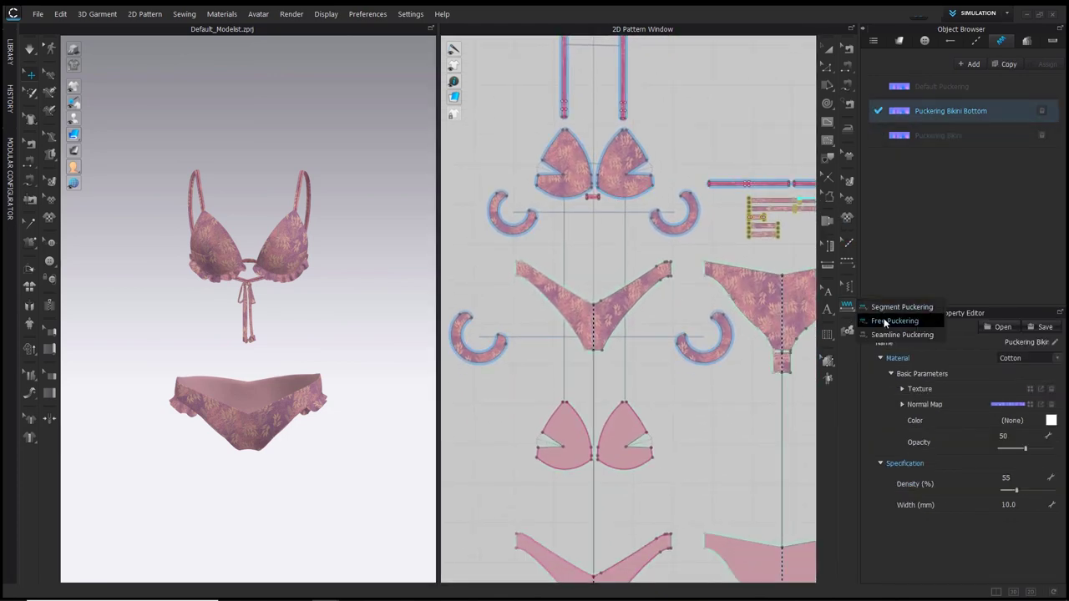
{"action": "left_click", "coordinate": [885, 322]}
{"action": "scroll", "coordinate": [600, 450], "scroll_direction": "down", "scroll_amount": 3}
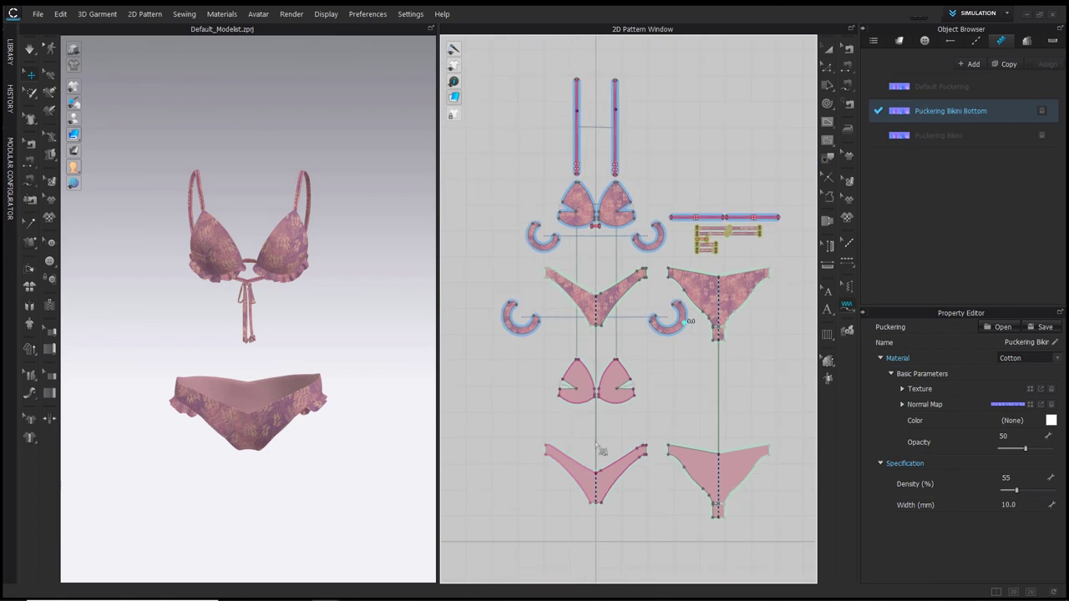
{"action": "left_click", "coordinate": [544, 445]}
{"action": "left_click", "coordinate": [595, 474]}
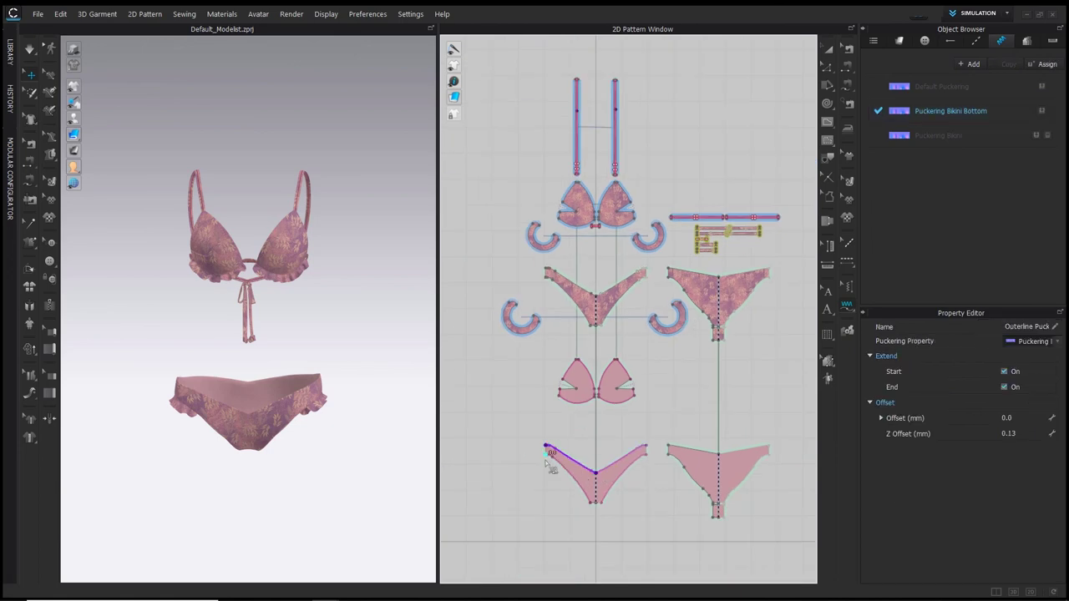
{"action": "left_click", "coordinate": [547, 455]}
{"action": "left_click", "coordinate": [591, 503]}
Add the same puckering to the leg and waist edges of the back lining brief and the lower edges of both lining cups
{"action": "left_click", "coordinate": [668, 455]}
{"action": "left_click", "coordinate": [714, 503]}
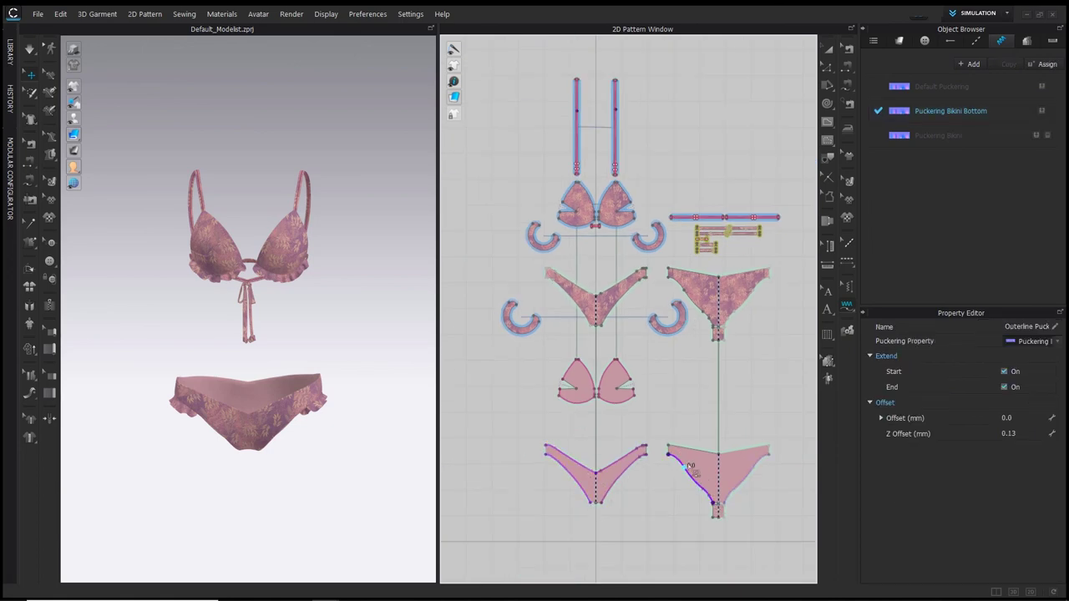
{"action": "left_click", "coordinate": [718, 454]}
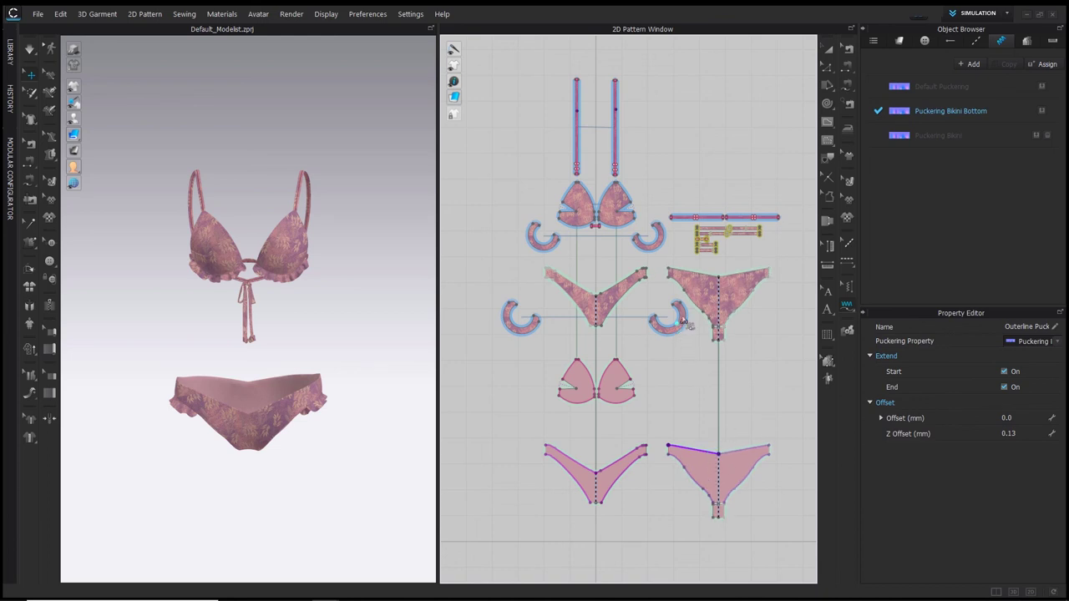
{"action": "left_click", "coordinate": [559, 392]}
{"action": "left_click", "coordinate": [596, 398]}
{"action": "left_click", "coordinate": [634, 390]}
Choose the Puckering Bikini preset and apply it along the lower edges of the printed shell cups
{"action": "left_click", "coordinate": [941, 136]}
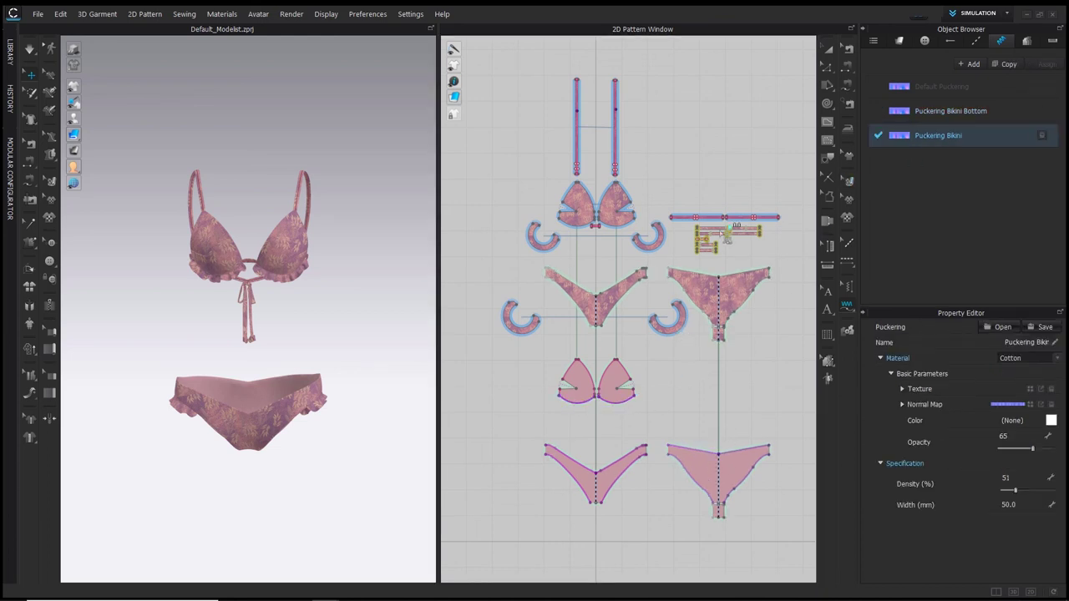
{"action": "left_click", "coordinate": [559, 218]}
{"action": "left_click", "coordinate": [595, 221]}
Show the avatar wearing the bikini and check the fit around the torso and hips
{"action": "scroll", "coordinate": [317, 253], "scroll_direction": "up", "scroll_amount": 4}
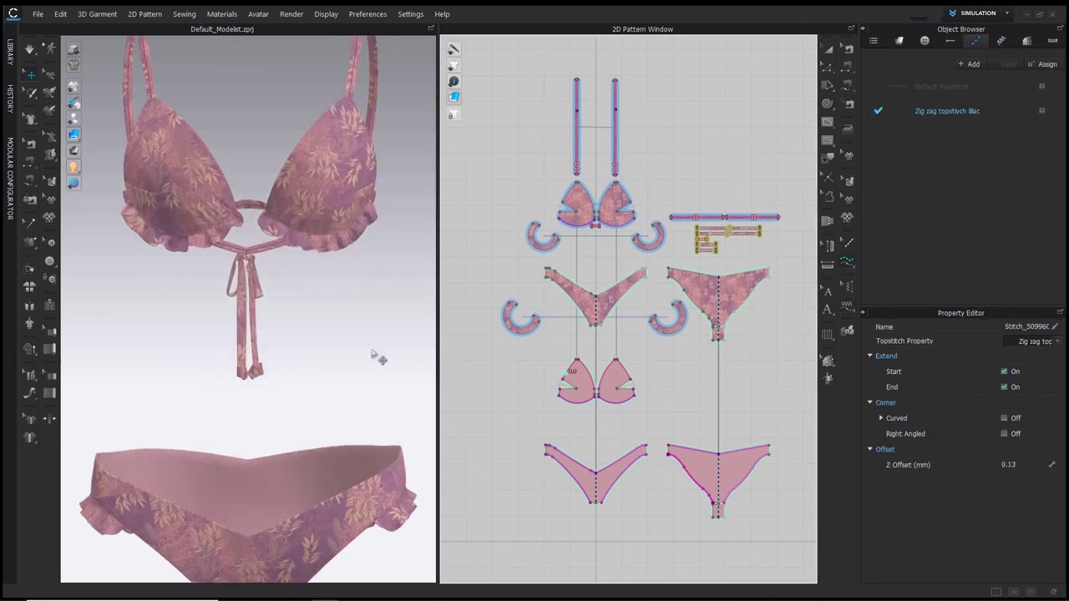
{"action": "scroll", "coordinate": [373, 351], "scroll_direction": "down", "scroll_amount": 2}
{"action": "scroll", "coordinate": [374, 347], "scroll_direction": "down", "scroll_amount": 3}
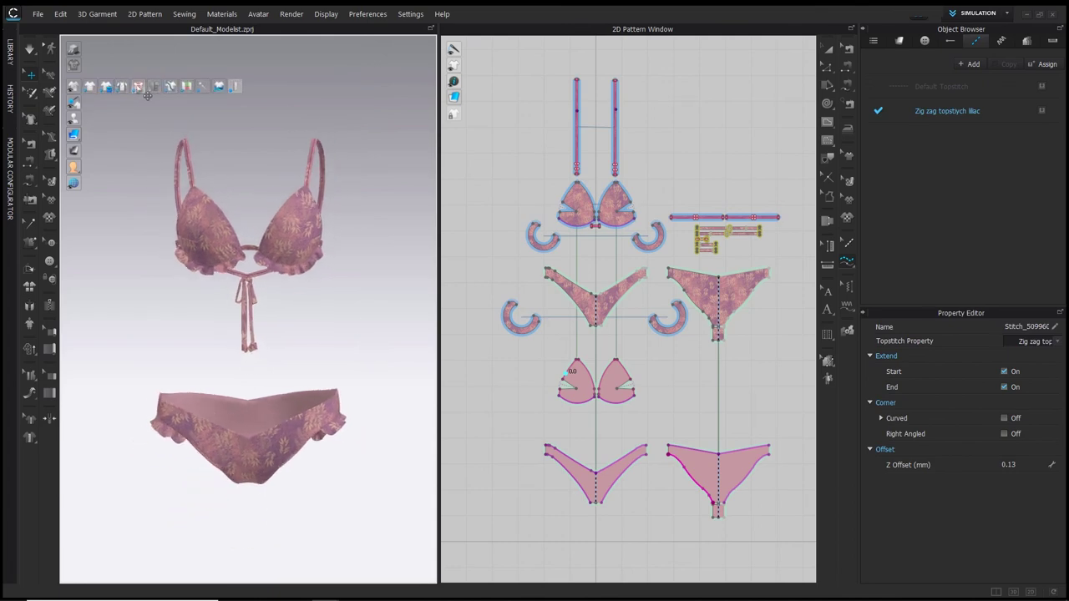
{"action": "left_click", "coordinate": [74, 50]}
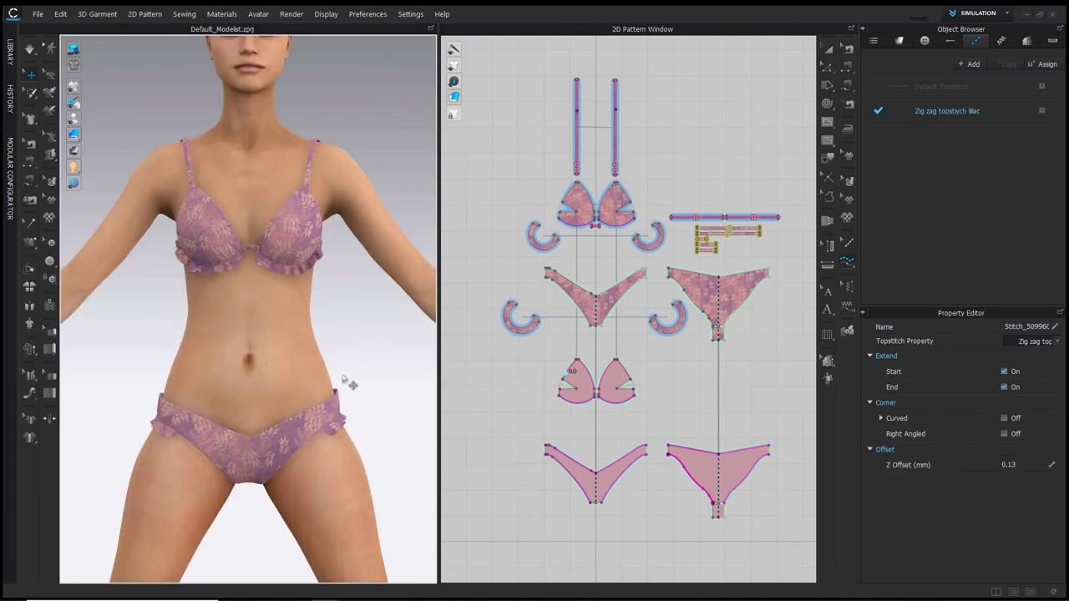
{"action": "scroll", "coordinate": [346, 382], "scroll_direction": "up", "scroll_amount": 4}
{"action": "middle_click_drag", "start_coordinate": [347, 382], "coordinate": [318, 294]}
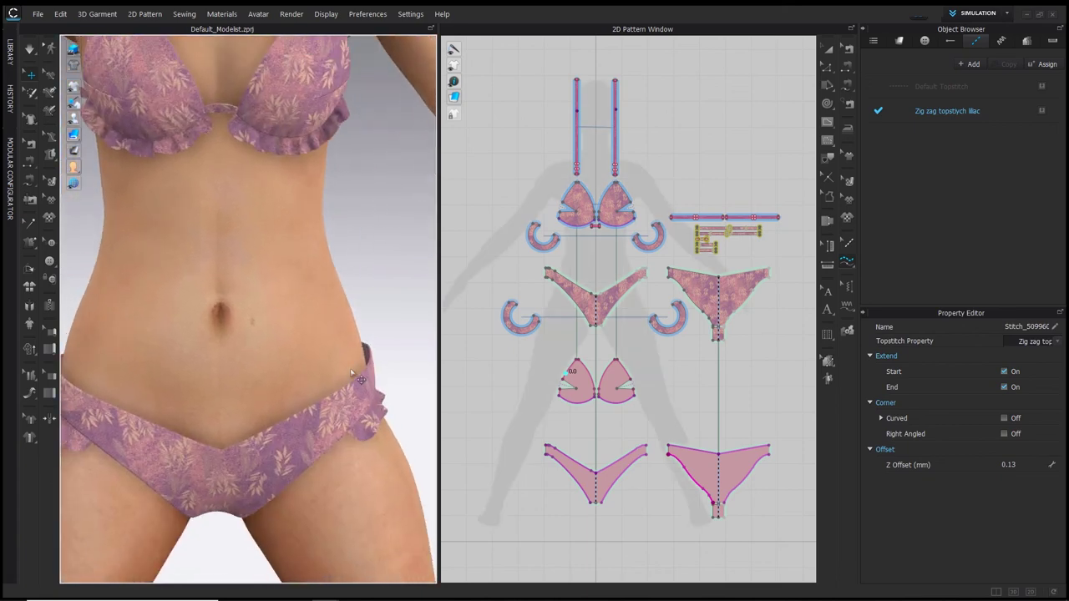
Select the whole avatar and set its Skin Offset to 0.5 mm
{"action": "left_click", "coordinate": [351, 345]}
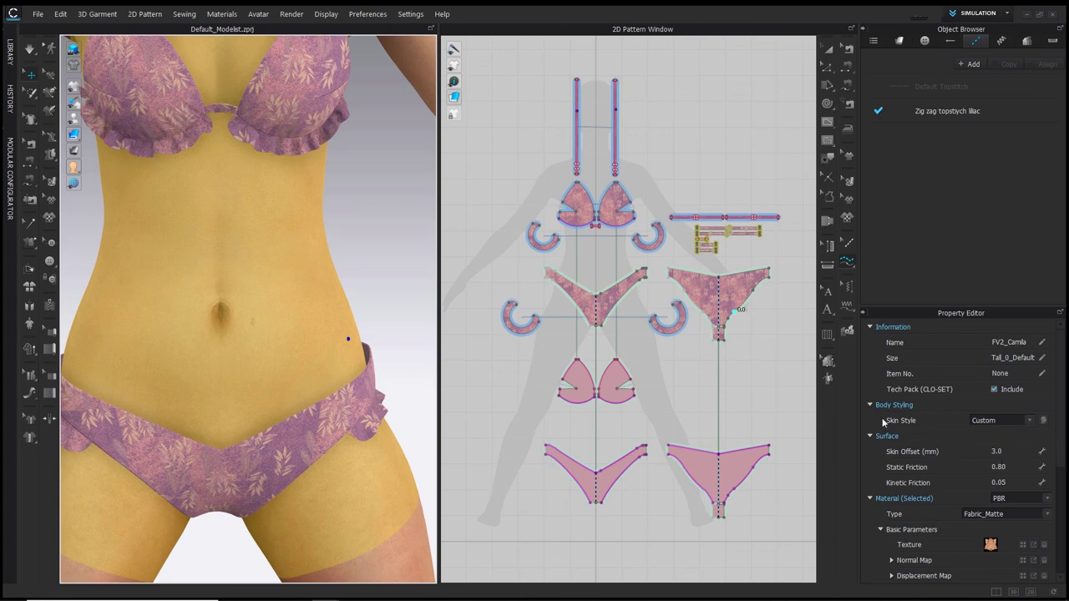
{"action": "right_click", "coordinate": [329, 333]}
{"action": "left_click", "coordinate": [366, 343]}
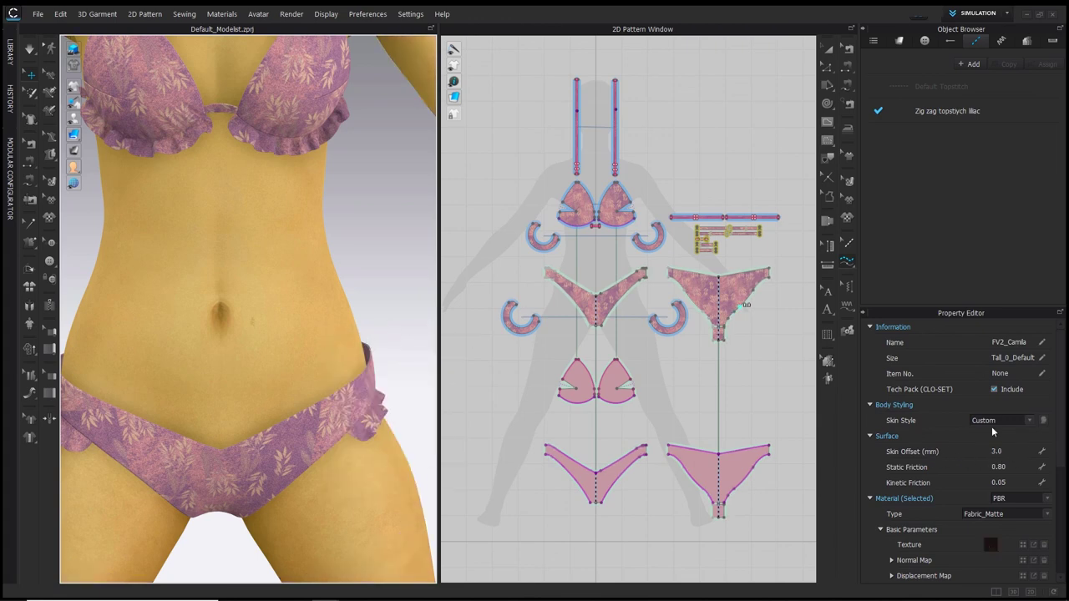
{"action": "left_click", "coordinate": [1014, 451]}
{"action": "type", "text": "0.5"}
{"action": "key", "text": "Return"}
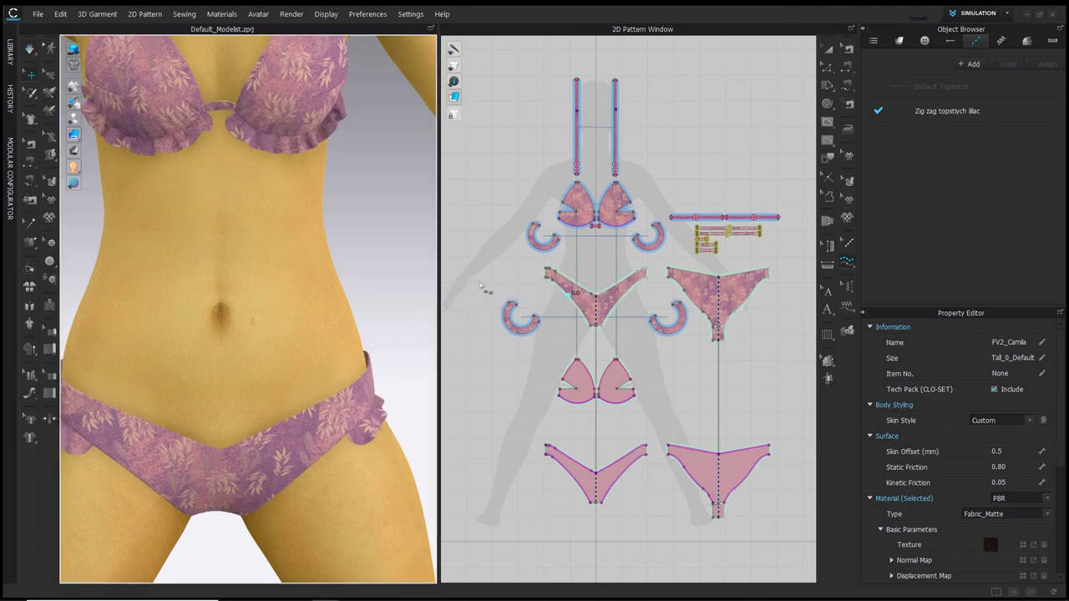
Select all the bikini pattern pieces and set their additional collision thickness to 1 mm
{"action": "scroll", "coordinate": [490, 287], "scroll_direction": "down", "scroll_amount": 3}
{"action": "key", "text": "a"}
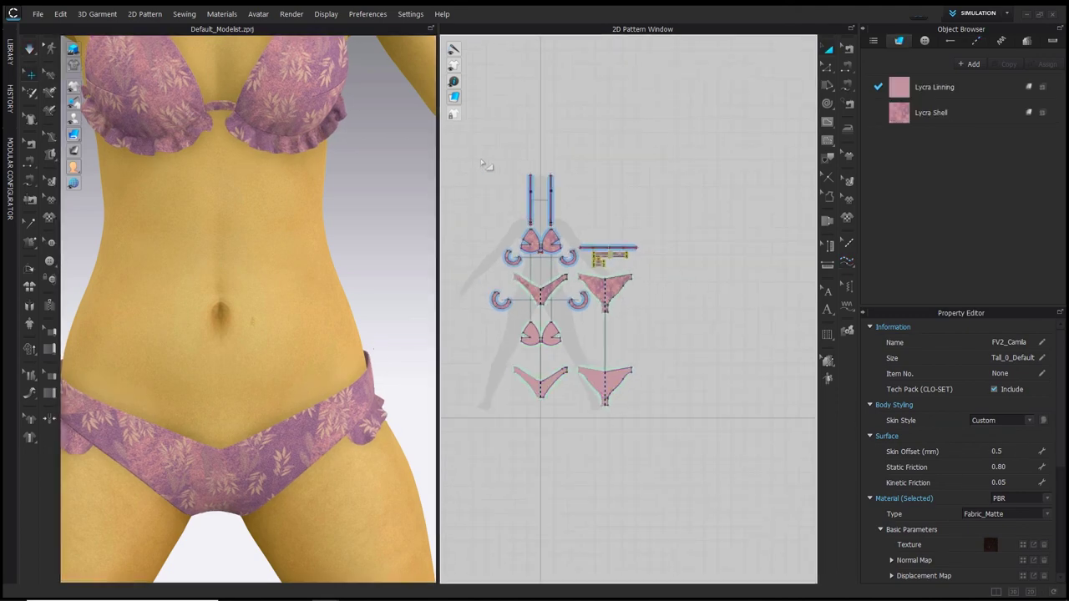
{"action": "left_click_drag", "start_coordinate": [484, 165], "coordinate": [687, 446]}
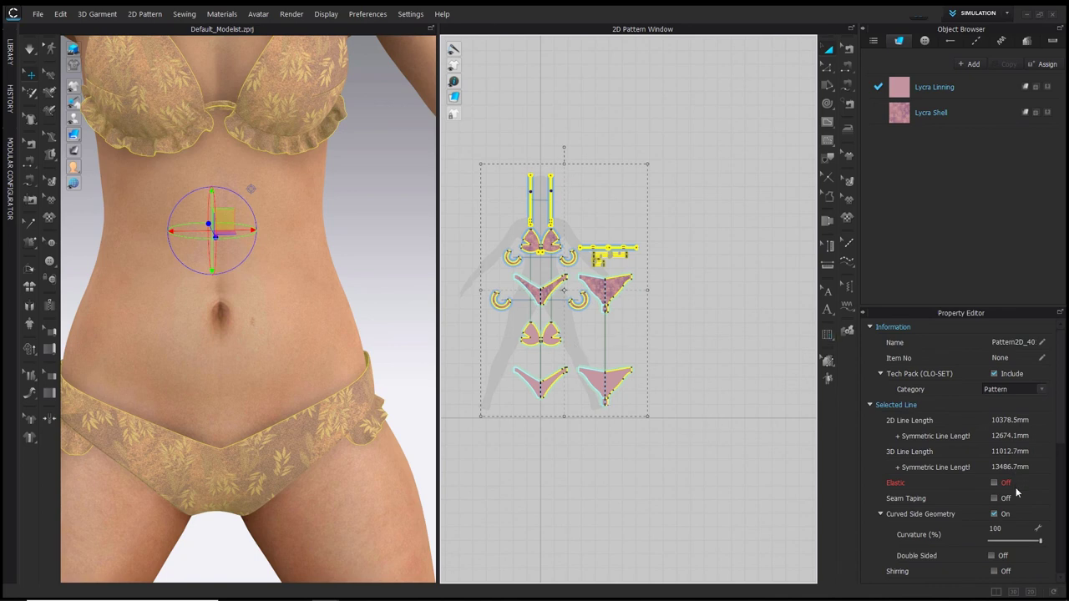
{"action": "scroll", "coordinate": [1010, 528], "scroll_direction": "down", "scroll_amount": 5}
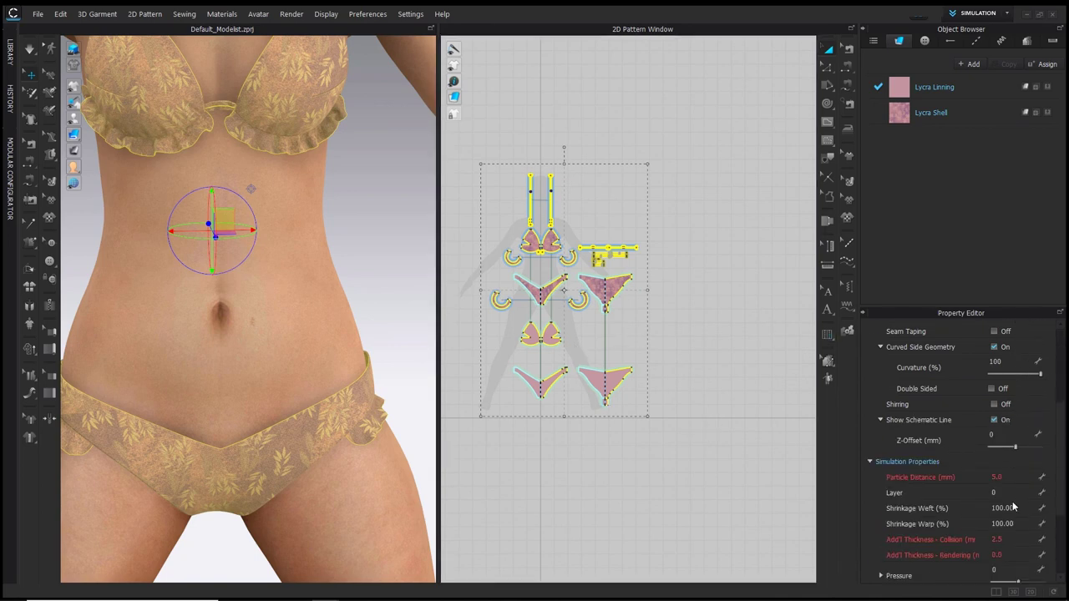
{"action": "left_click", "coordinate": [999, 539]}
{"action": "type", "text": "1"}
{"action": "key", "text": "Return"}
{"action": "left_click", "coordinate": [522, 429]}
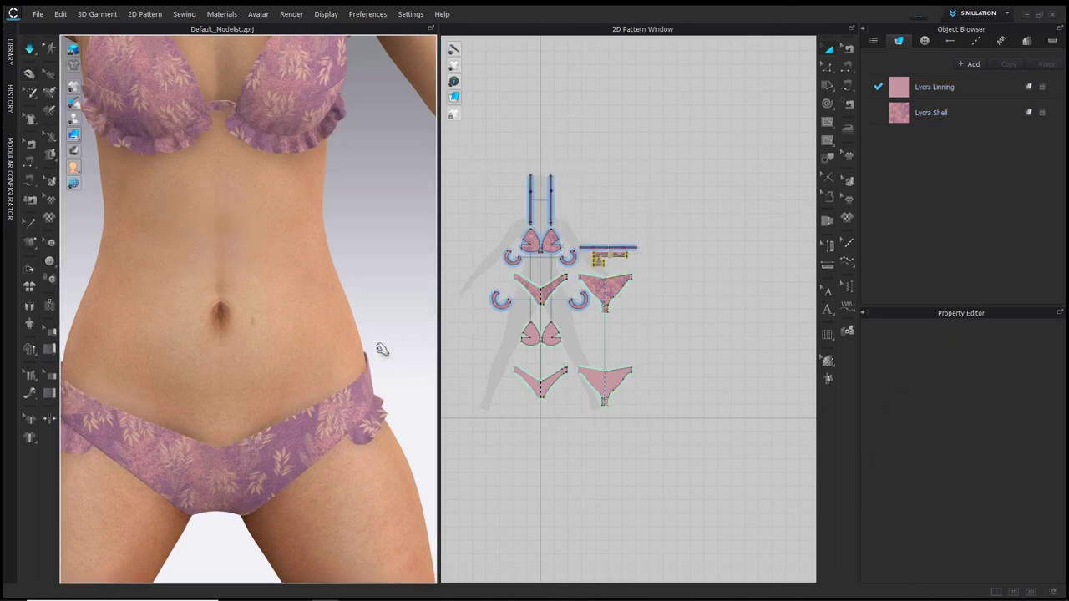
Hide the avatar to check the whole simulated bikini from another angle, and show the avatar again
{"action": "scroll", "coordinate": [381, 346], "scroll_direction": "down", "scroll_amount": 3}
{"action": "scroll", "coordinate": [373, 335], "scroll_direction": "down", "scroll_amount": 3}
{"action": "key", "text": "shift+a"}
{"action": "right_click_drag", "start_coordinate": [368, 343], "coordinate": [322, 332]}
{"action": "key", "text": "shift+a"}
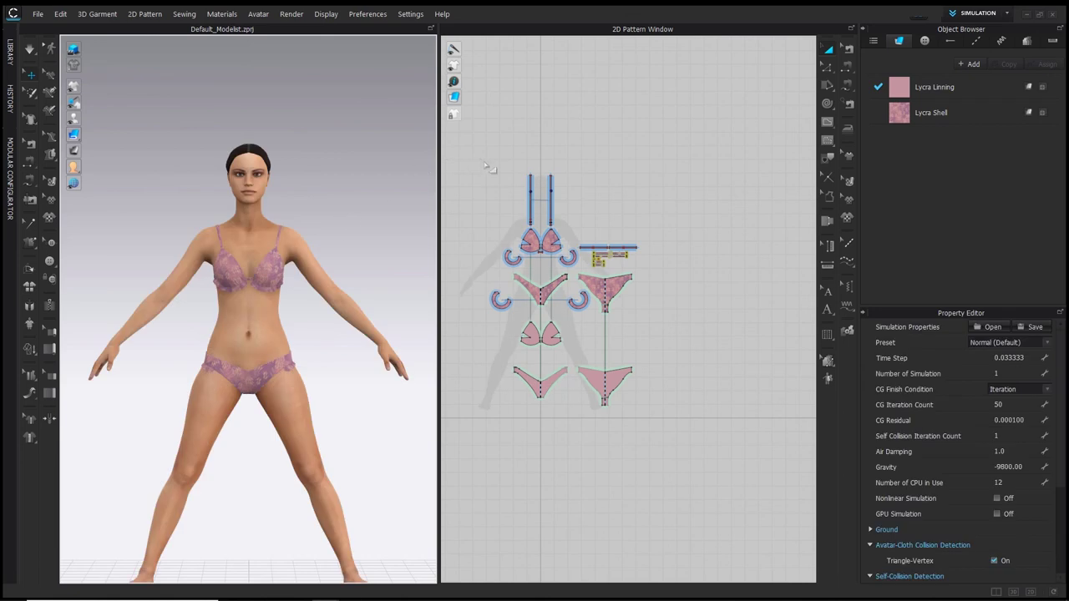
Unstrengthen the shell and lining pieces of the cups and briefs, and run the simulation
{"action": "left_click", "coordinate": [529, 240]}
{"action": "left_click", "coordinate": [548, 240], "text": "shift"}
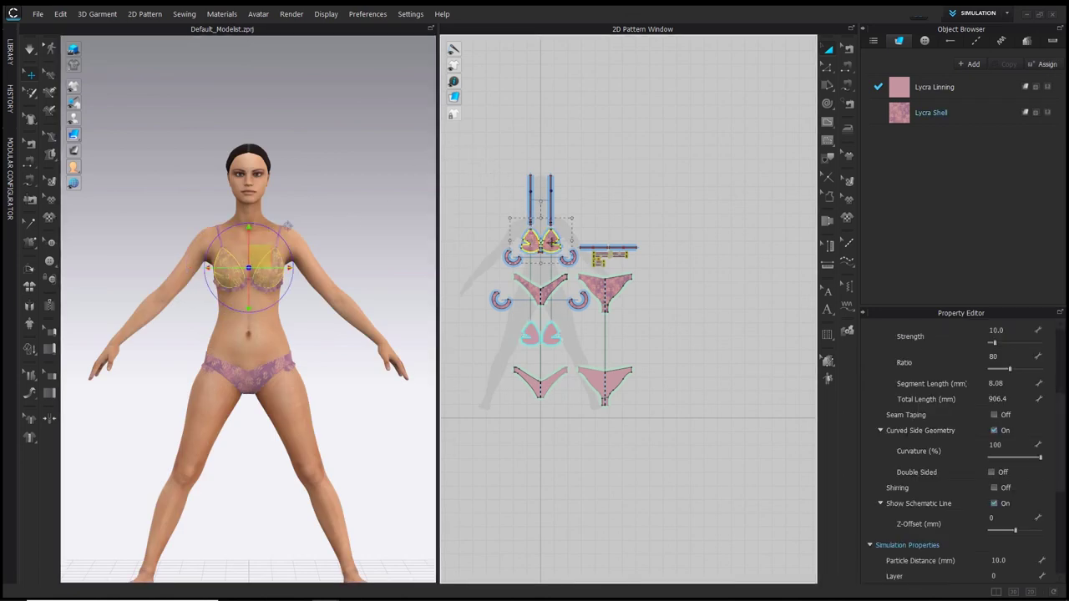
{"action": "left_click", "coordinate": [553, 288], "text": "shift"}
{"action": "left_click", "coordinate": [593, 287], "text": "shift"}
{"action": "key", "text": "ctrl+a"}
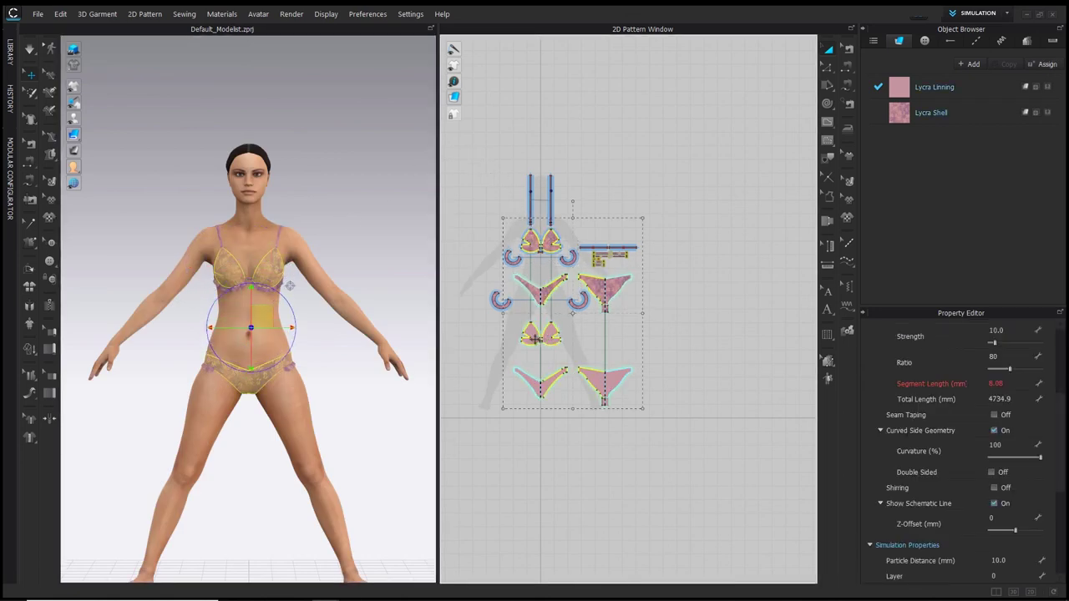
{"action": "right_click", "coordinate": [432, 214]}
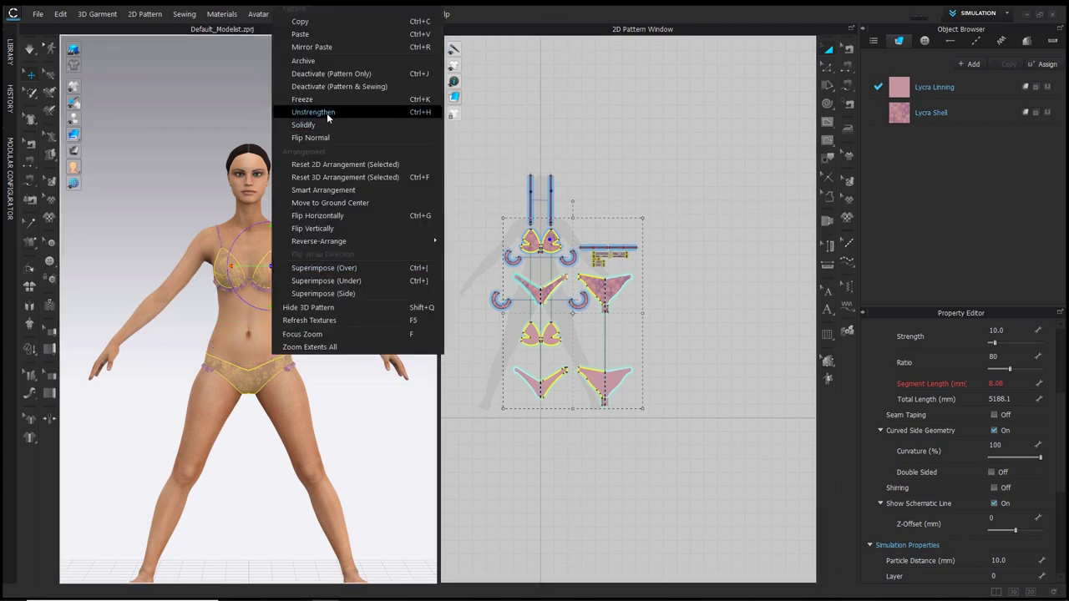
{"action": "left_click", "coordinate": [327, 114]}
{"action": "left_click", "coordinate": [351, 179]}
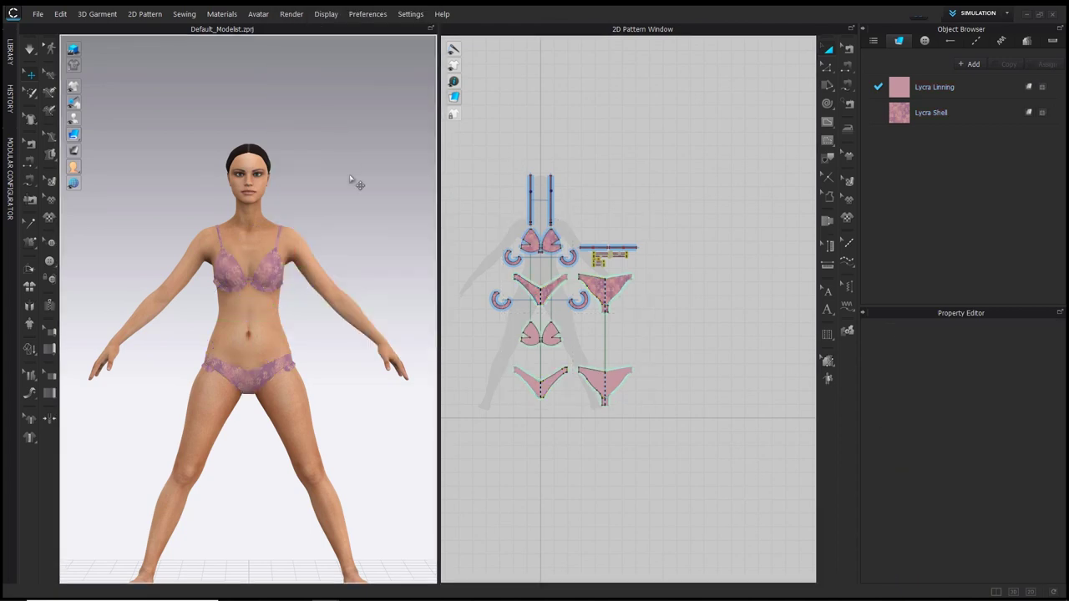
{"action": "key", "text": "space"}
Hide the avatar to examine the cup linings, straps and back tie up close, and restore the full avatar view
{"action": "scroll", "coordinate": [351, 180], "scroll_direction": "up", "scroll_amount": 5}
{"action": "key", "text": "shift+a"}
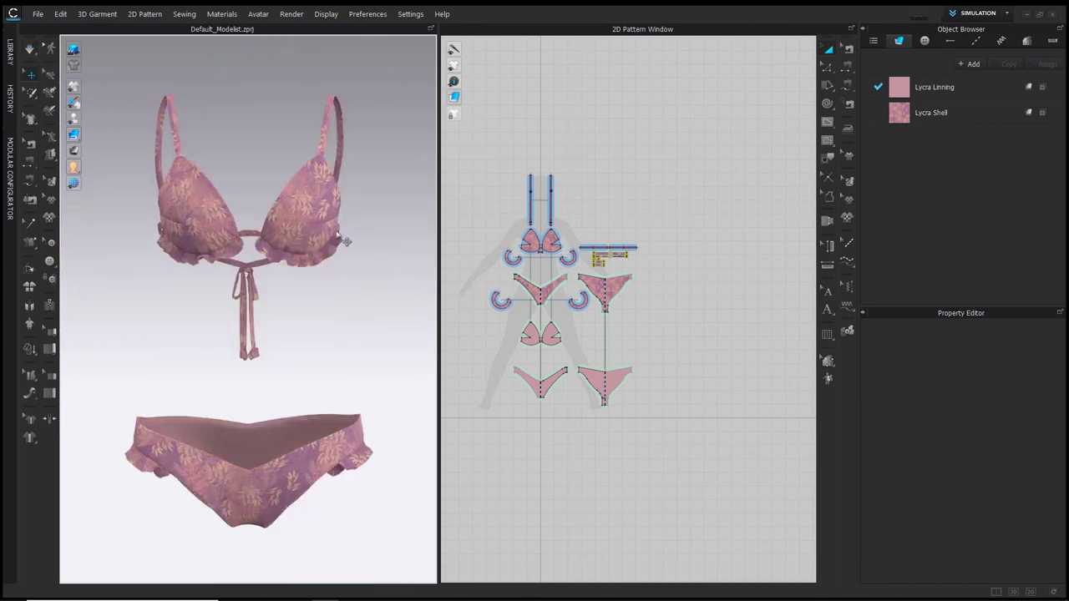
{"action": "mouse_move", "coordinate": [345, 241]}
{"action": "right_mouse_down"}
{"action": "mouse_move", "coordinate": [465, 289]}
{"action": "mouse_move", "coordinate": [444, 295]}
{"action": "mouse_move", "coordinate": [353, 242]}
{"action": "right_mouse_up"}
{"action": "scroll", "coordinate": [355, 344], "scroll_direction": "up", "scroll_amount": 5}
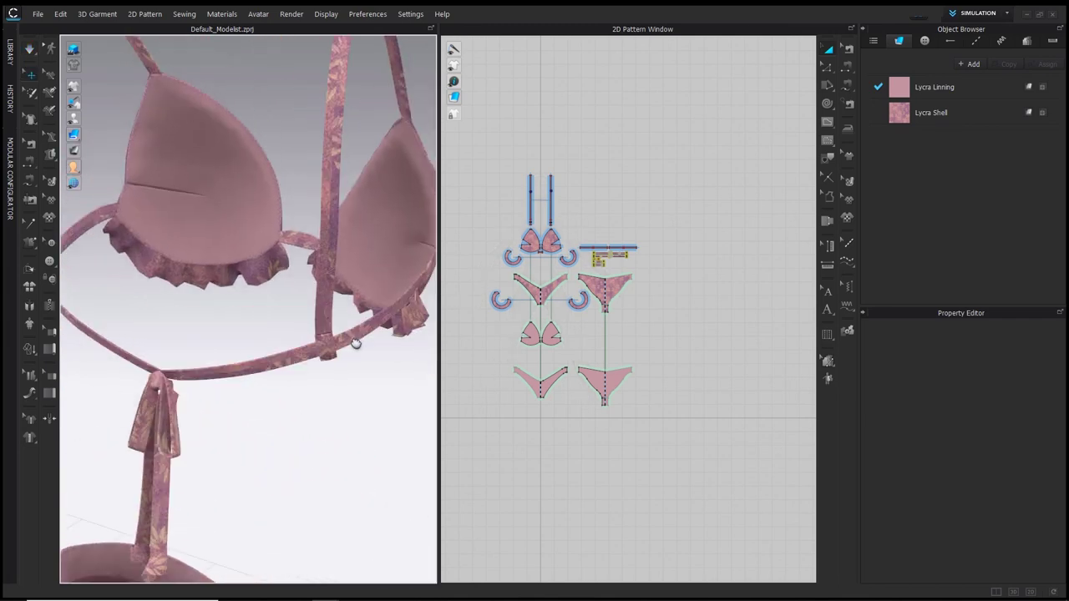
{"action": "right_click_drag", "start_coordinate": [355, 344], "coordinate": [247, 232]}
{"action": "scroll", "coordinate": [274, 278], "scroll_direction": "down", "scroll_amount": 10}
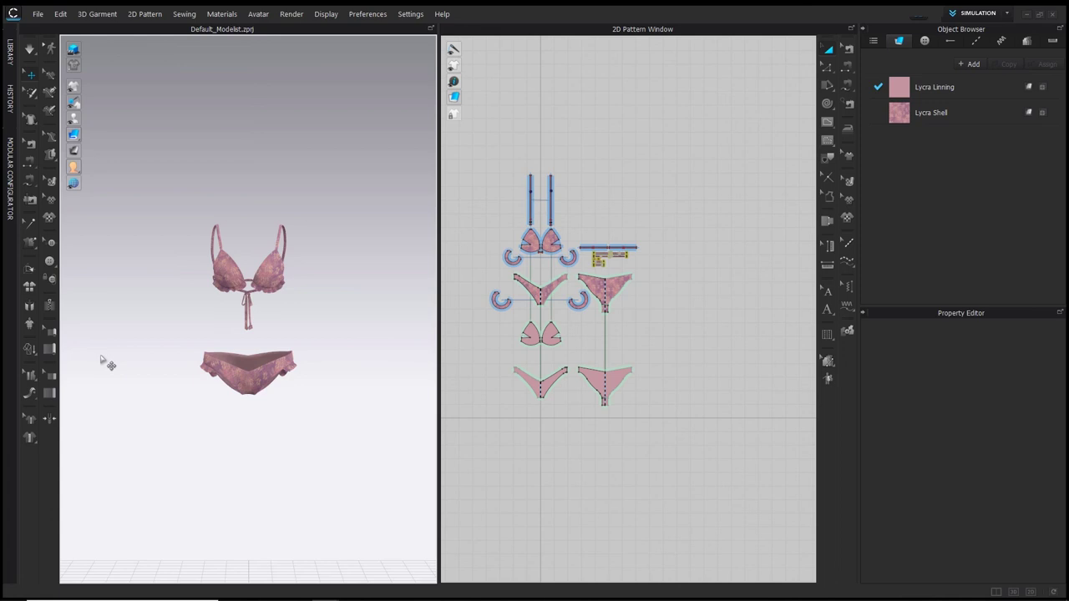
{"action": "key", "text": "shift+a"}
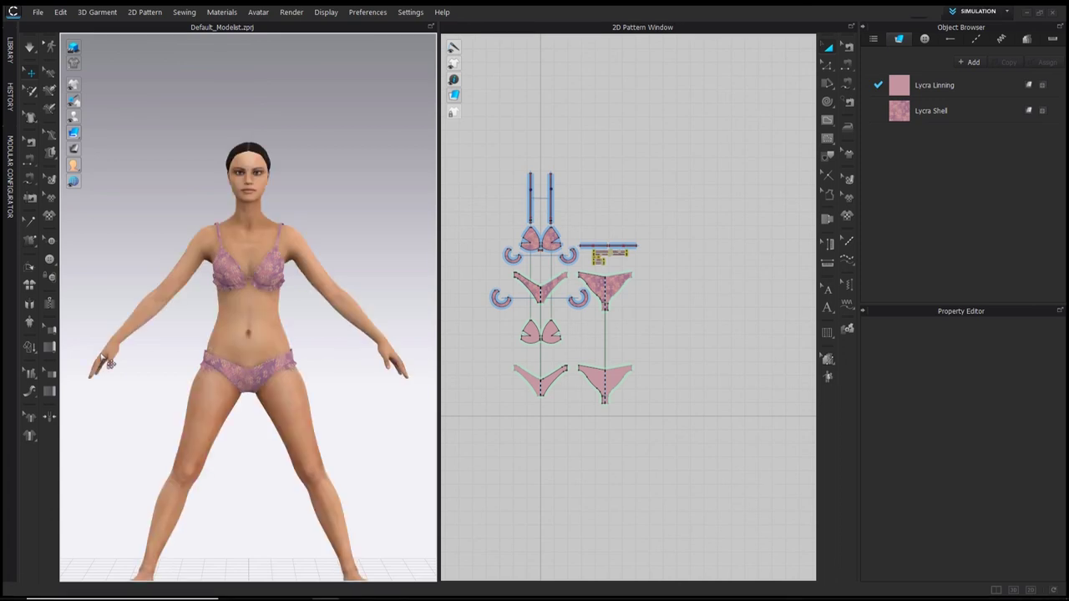